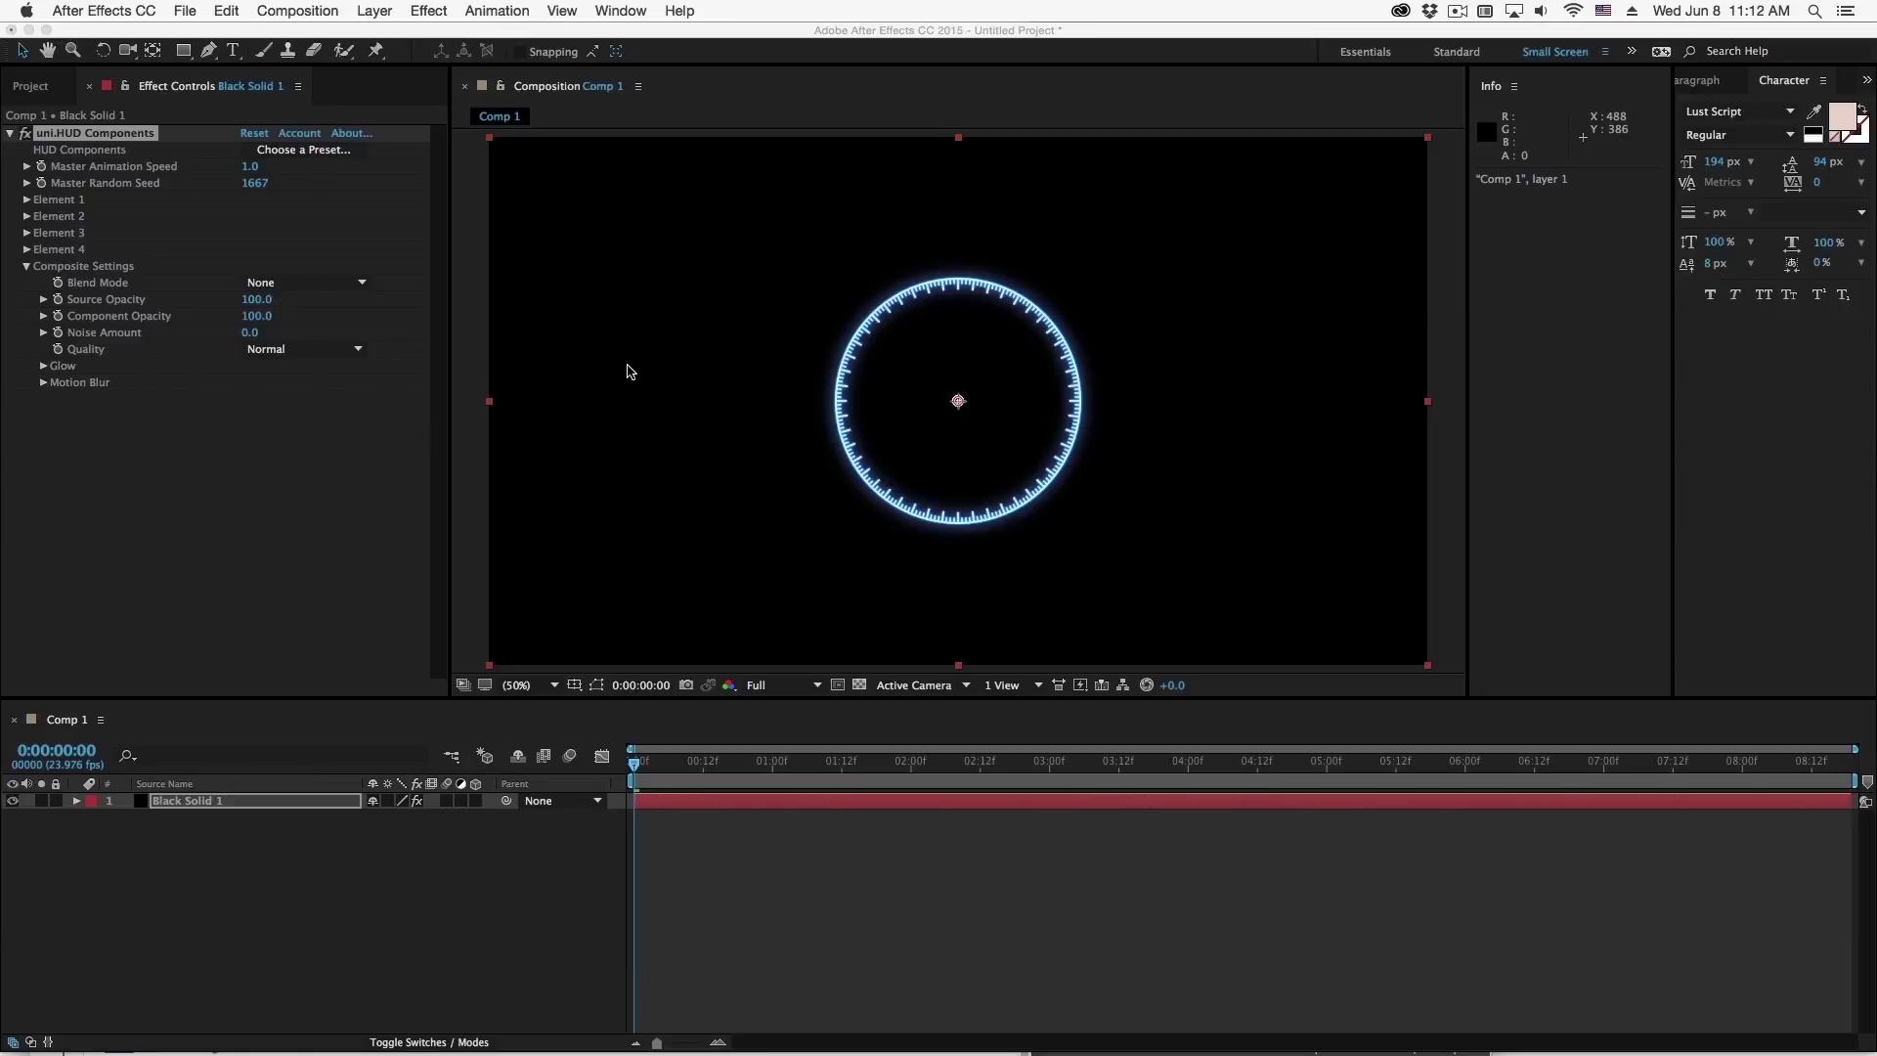
Apply the Target 3D 1 HUD preset, play it back, then reset the HUD to default
{"action": "left_click", "coordinate": [299, 161]}
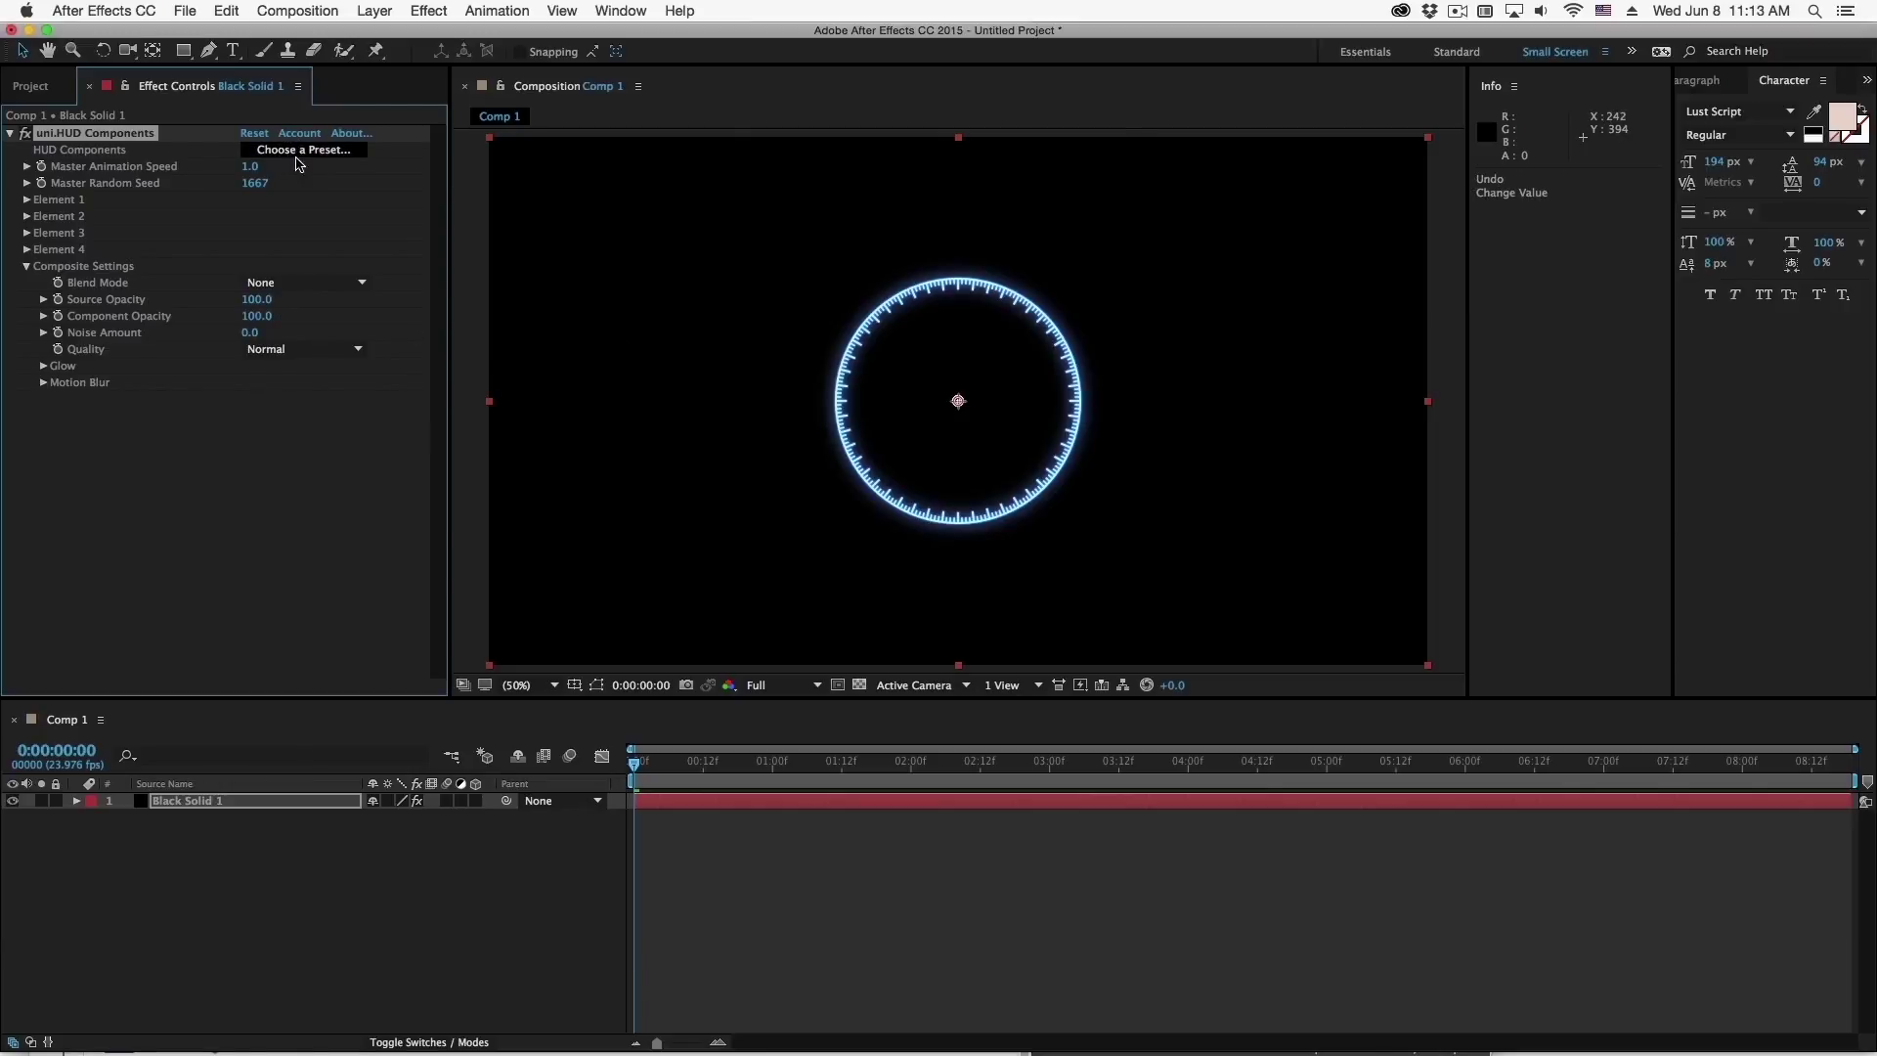
{"action": "left_click", "coordinate": [300, 154]}
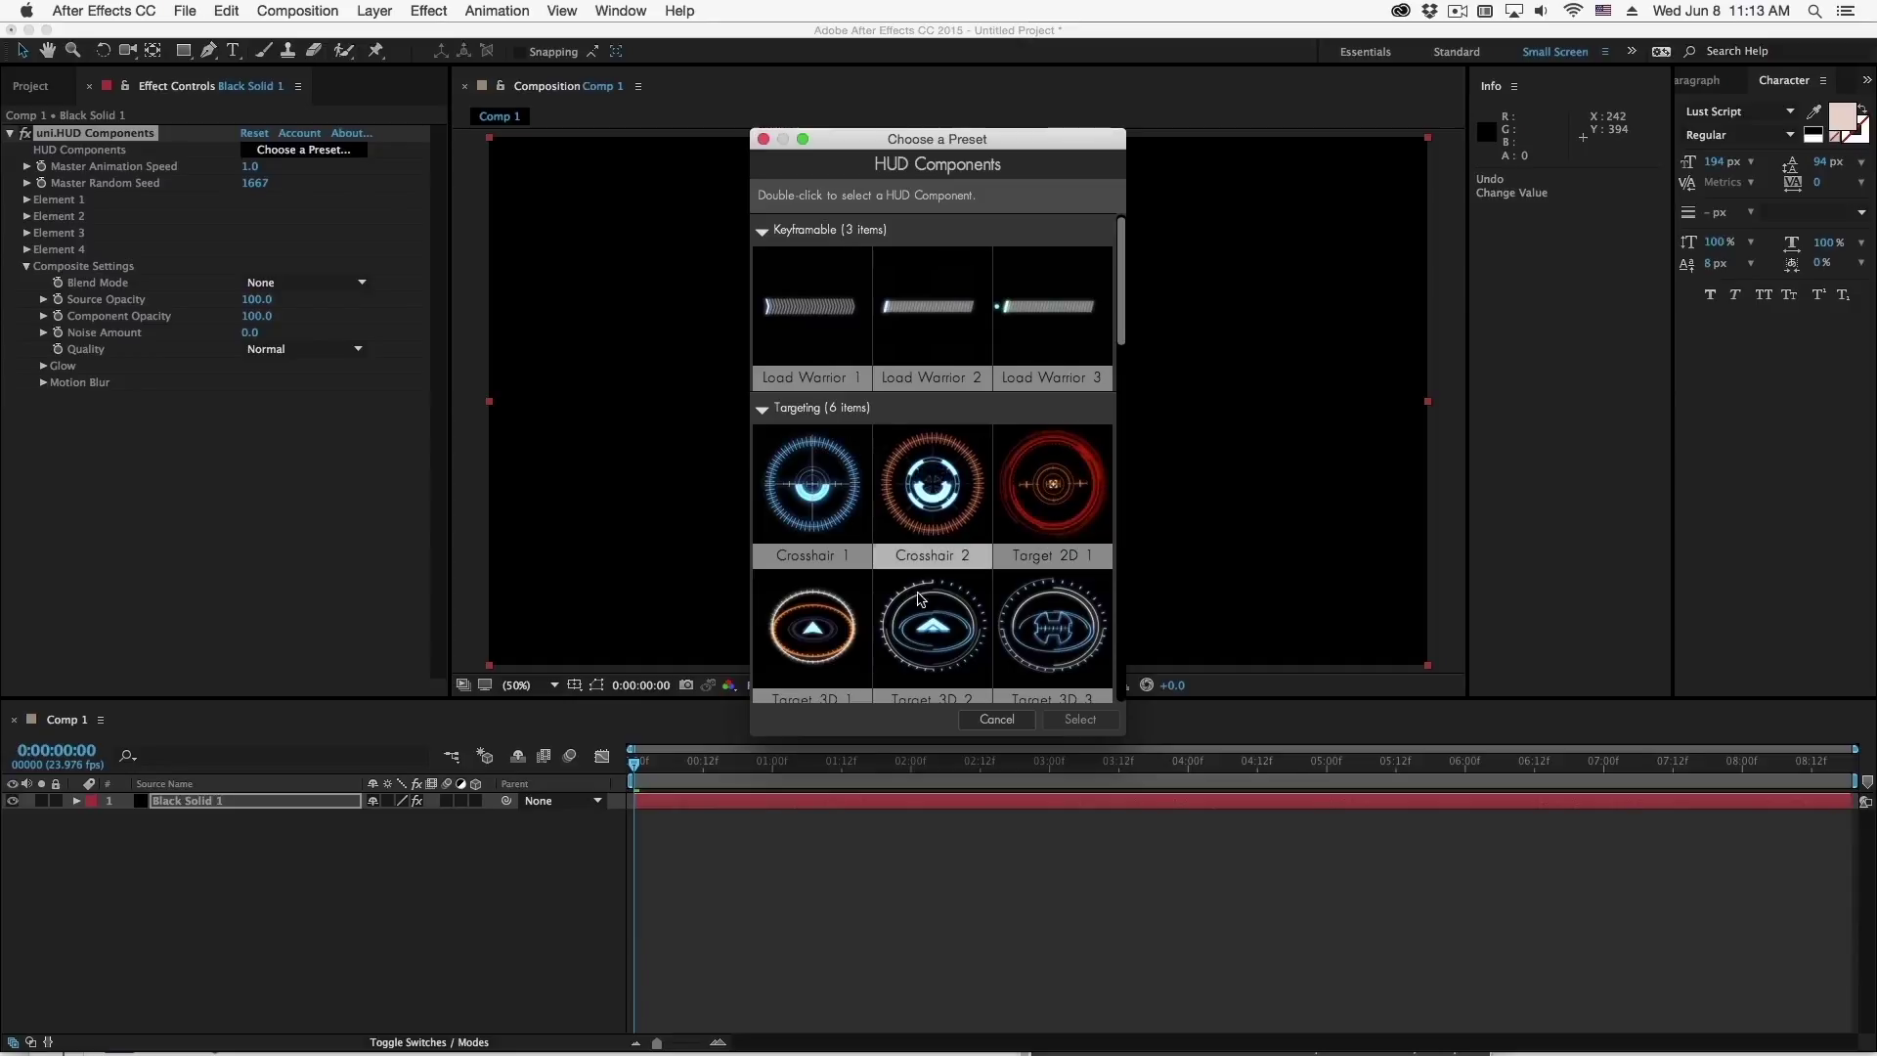
{"action": "double_click", "coordinate": [819, 641]}
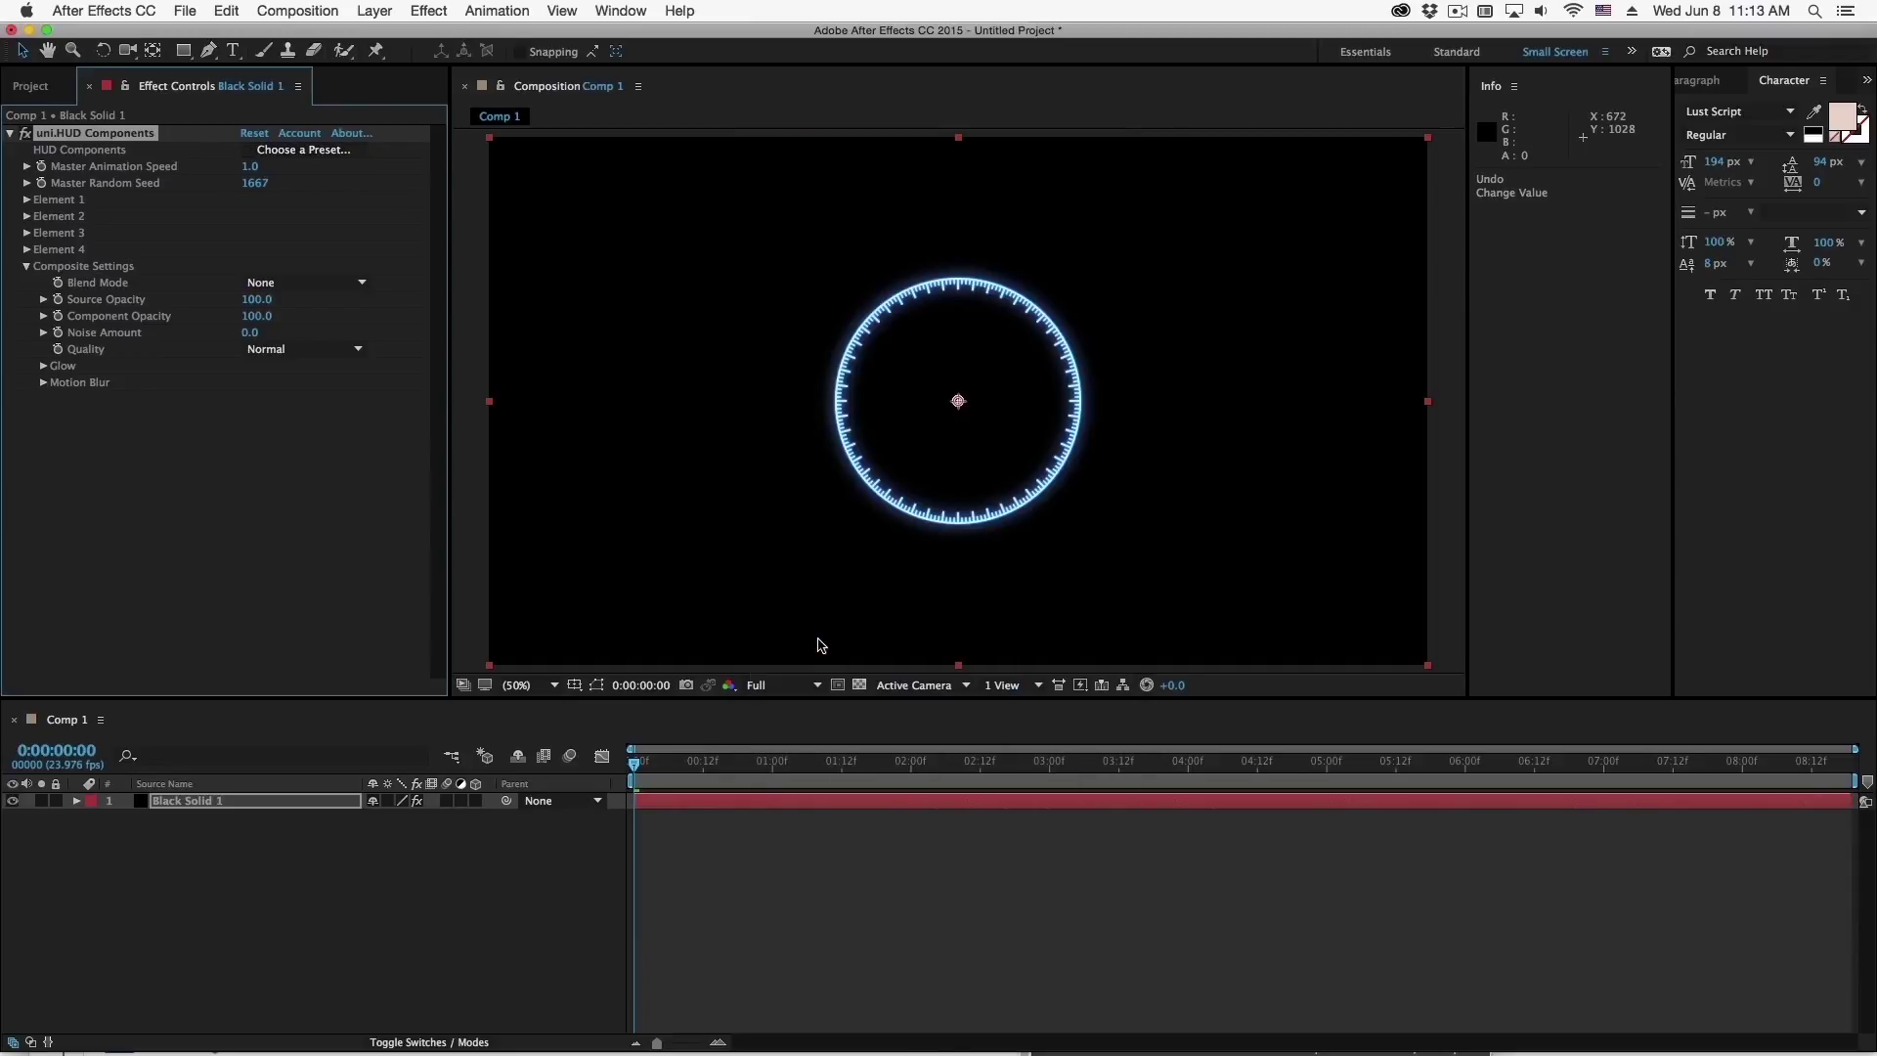
{"action": "left_click", "coordinate": [941, 591]}
{"action": "key", "text": "space"}
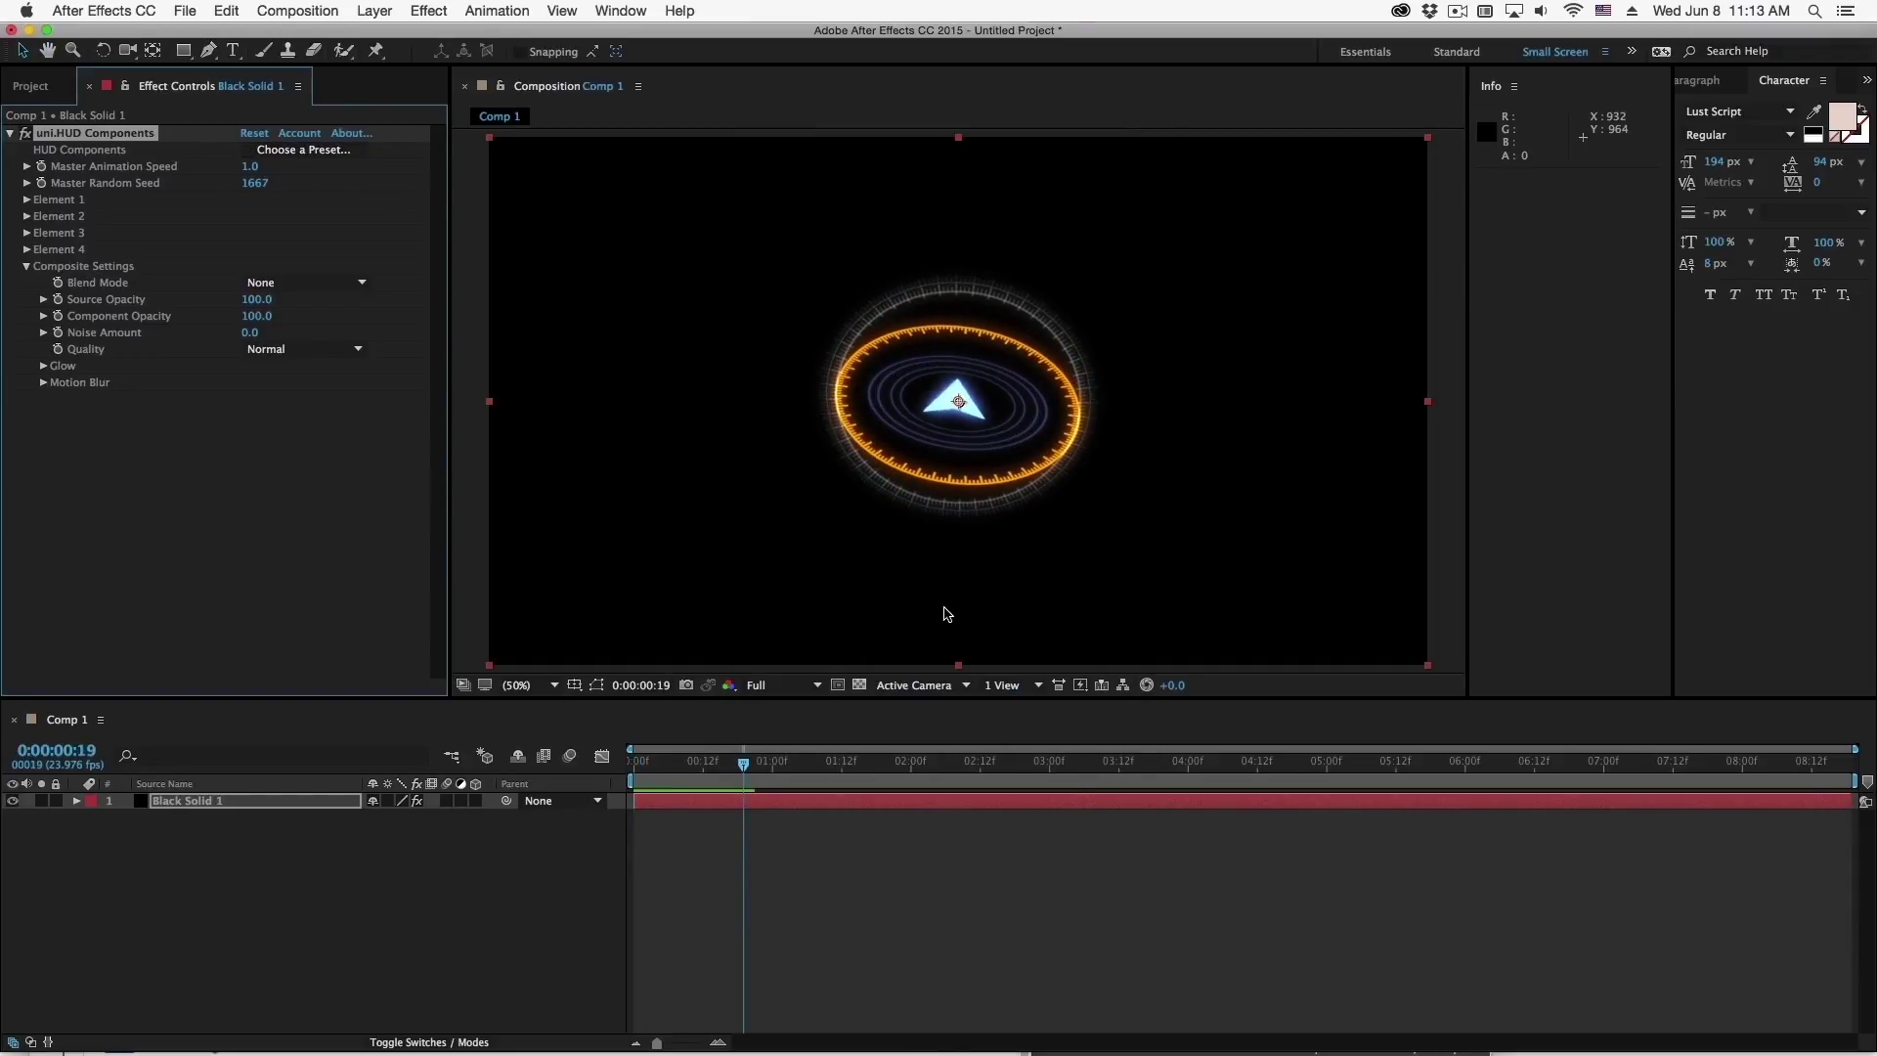
{"action": "left_click", "coordinate": [252, 134]}
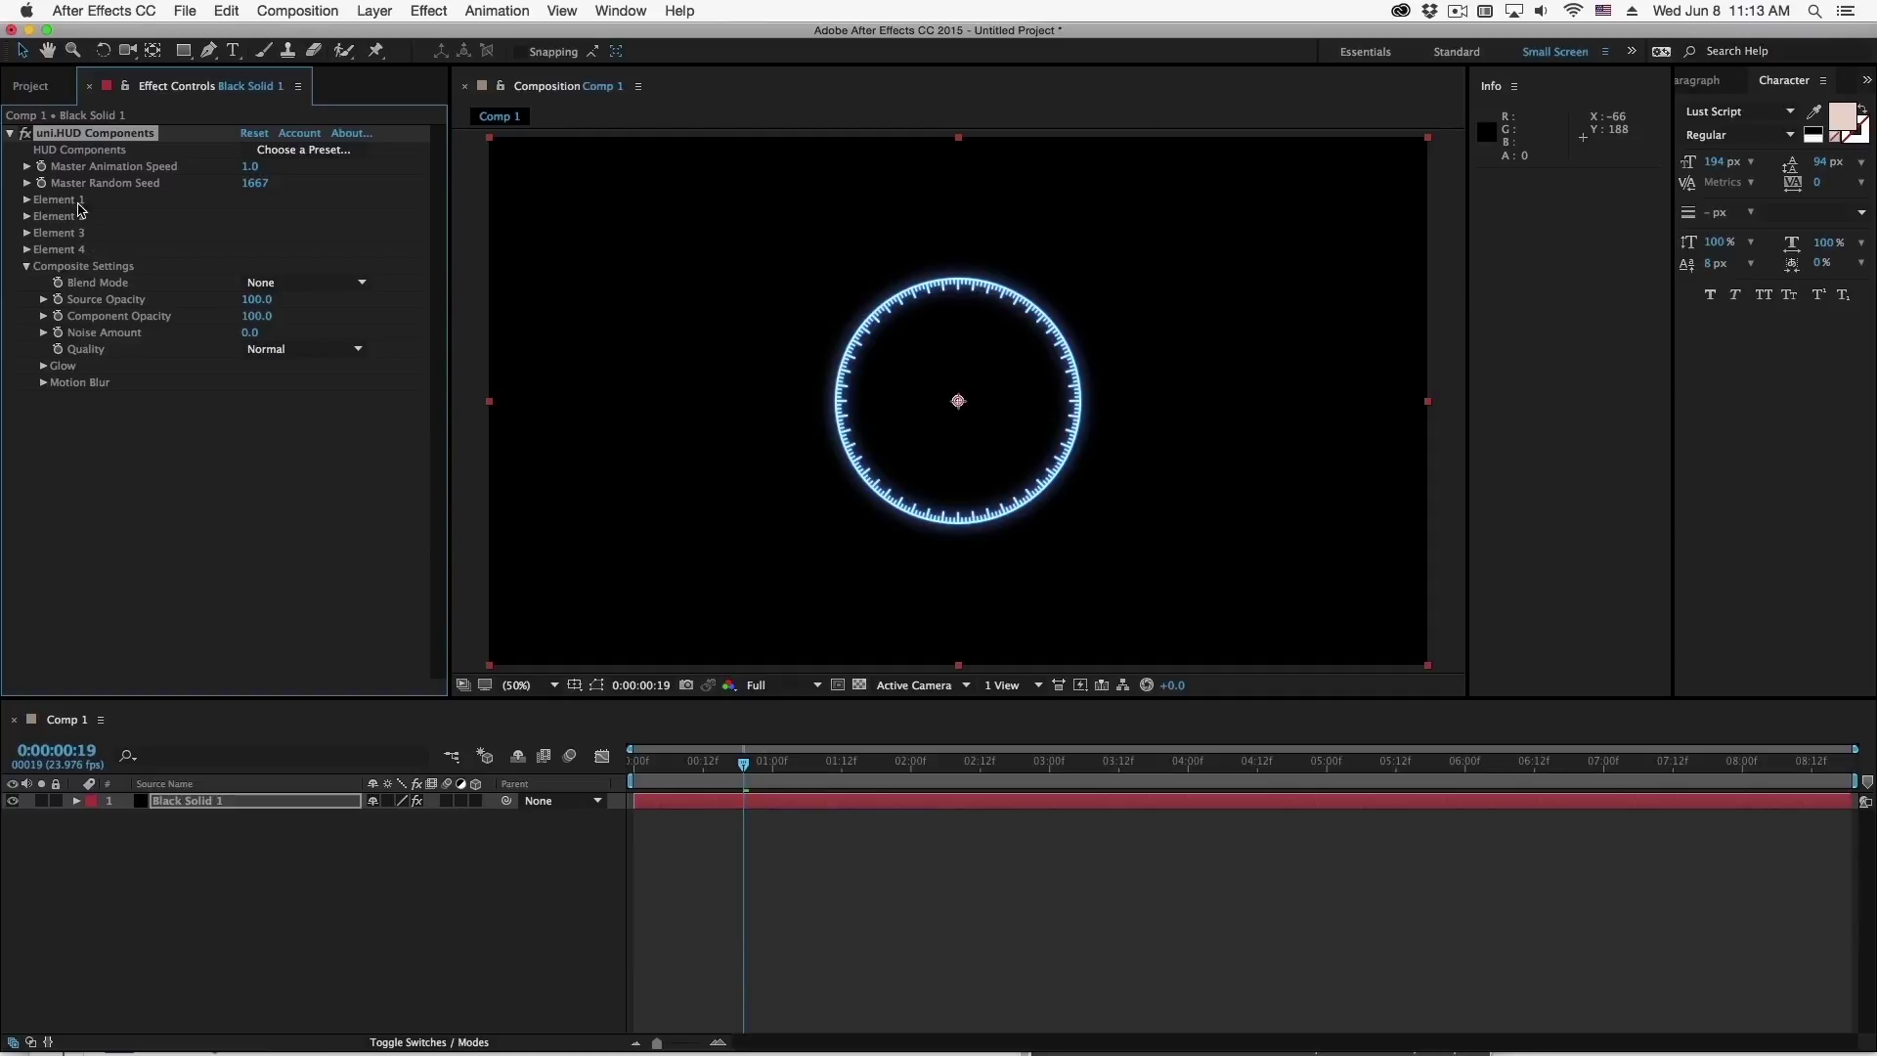
Set Element 1's Element Type to Hex Corner Fill 2
{"action": "left_click", "coordinate": [26, 199]}
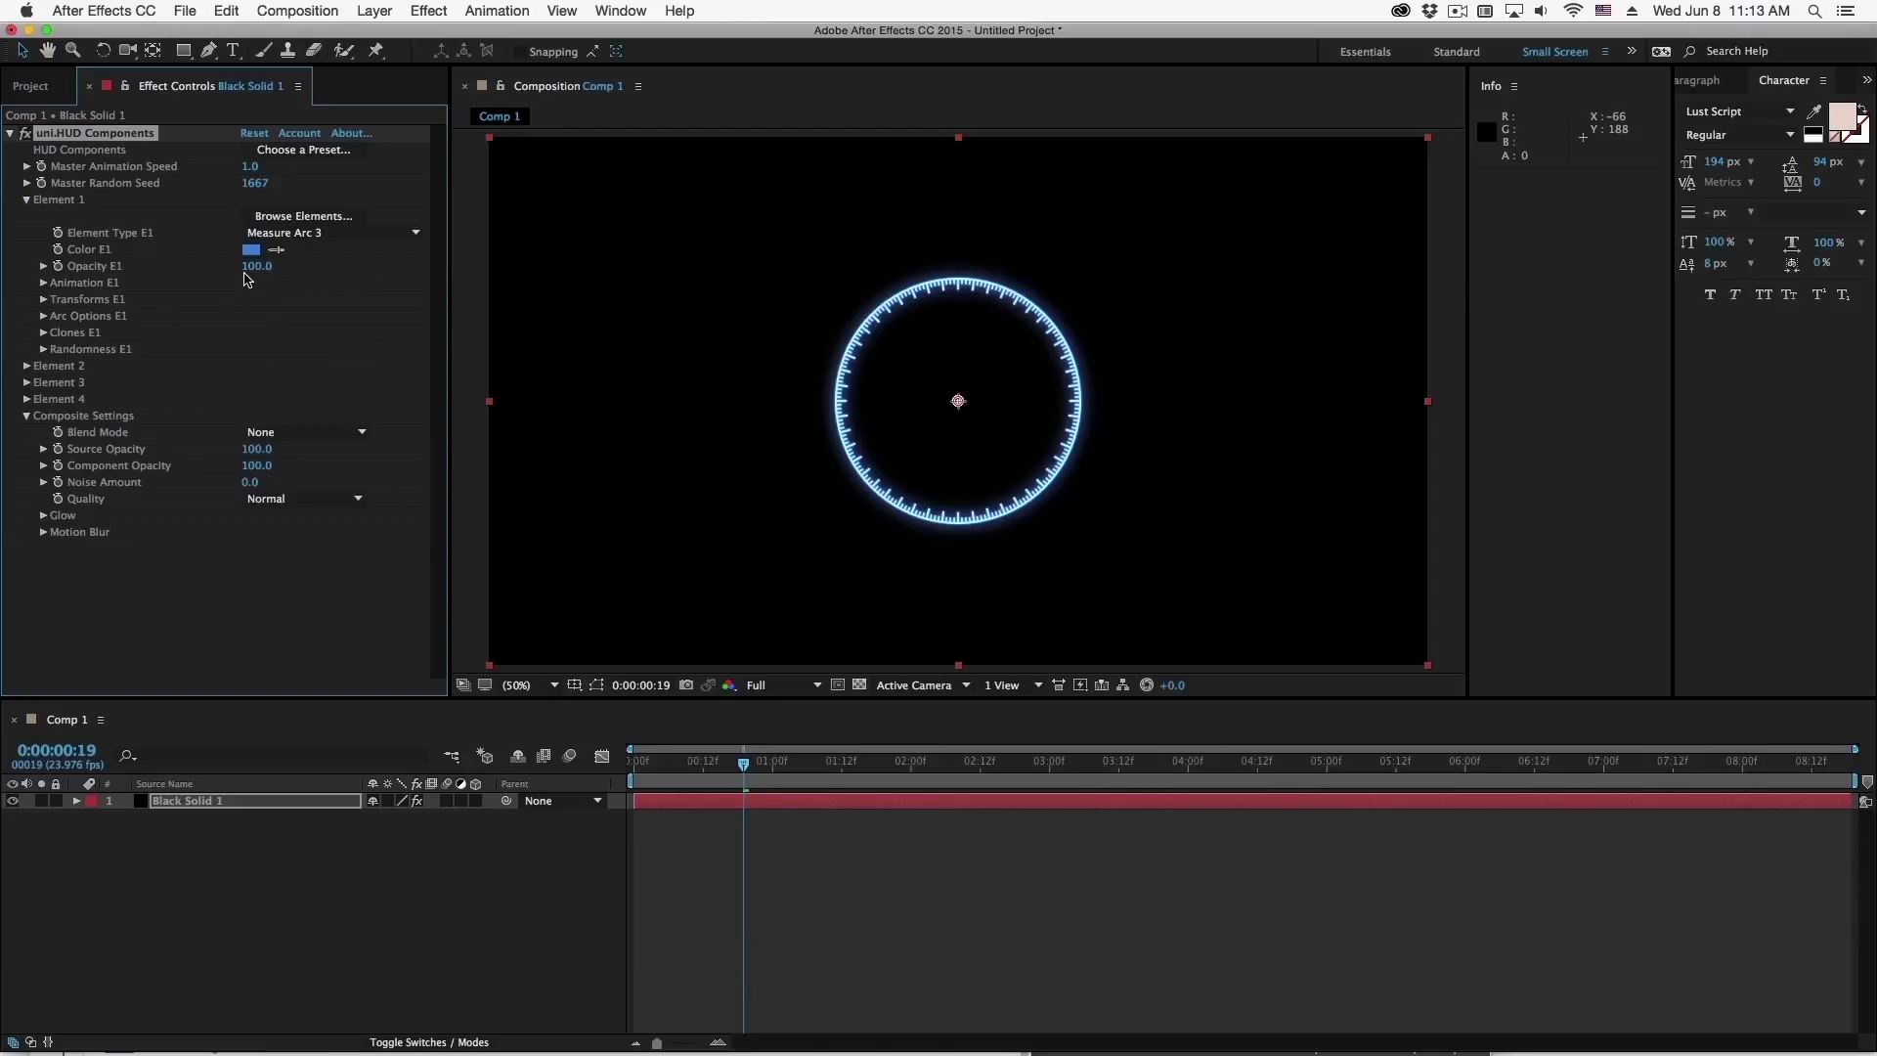
{"action": "left_click", "coordinate": [330, 238]}
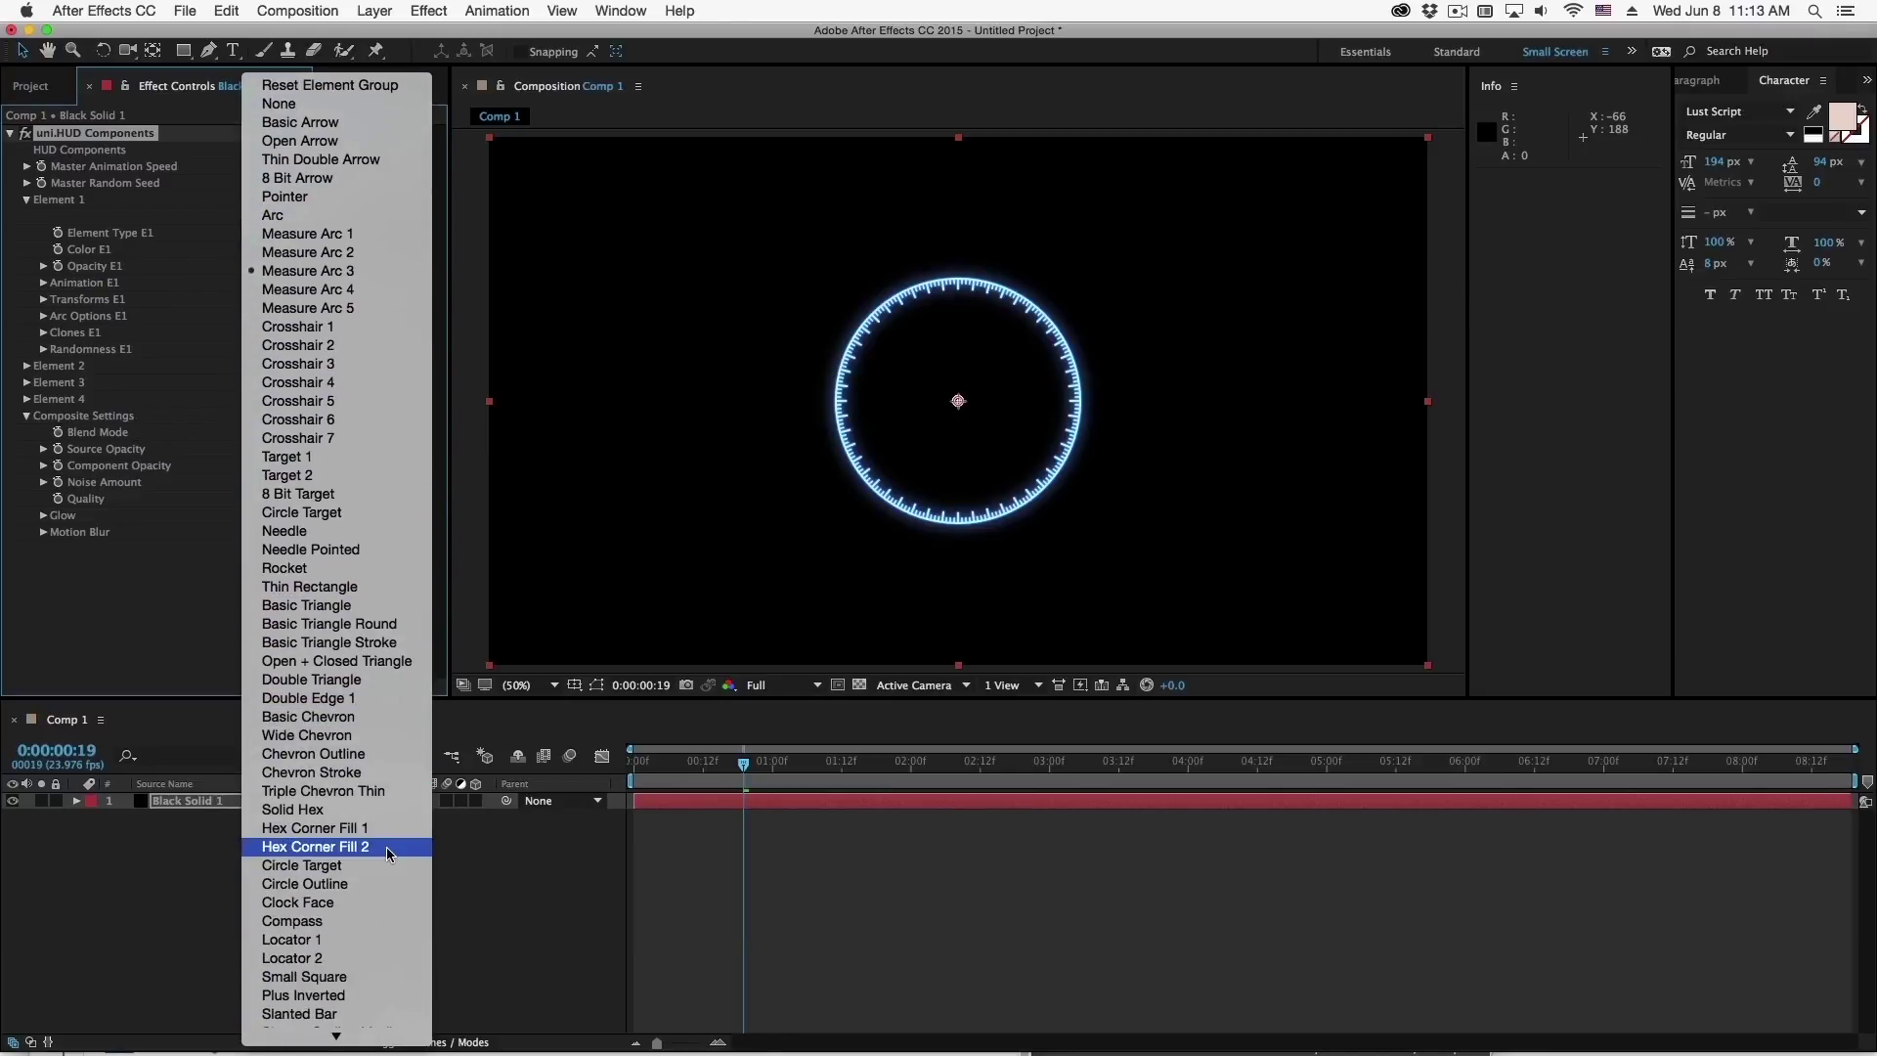
{"action": "left_click", "coordinate": [386, 847]}
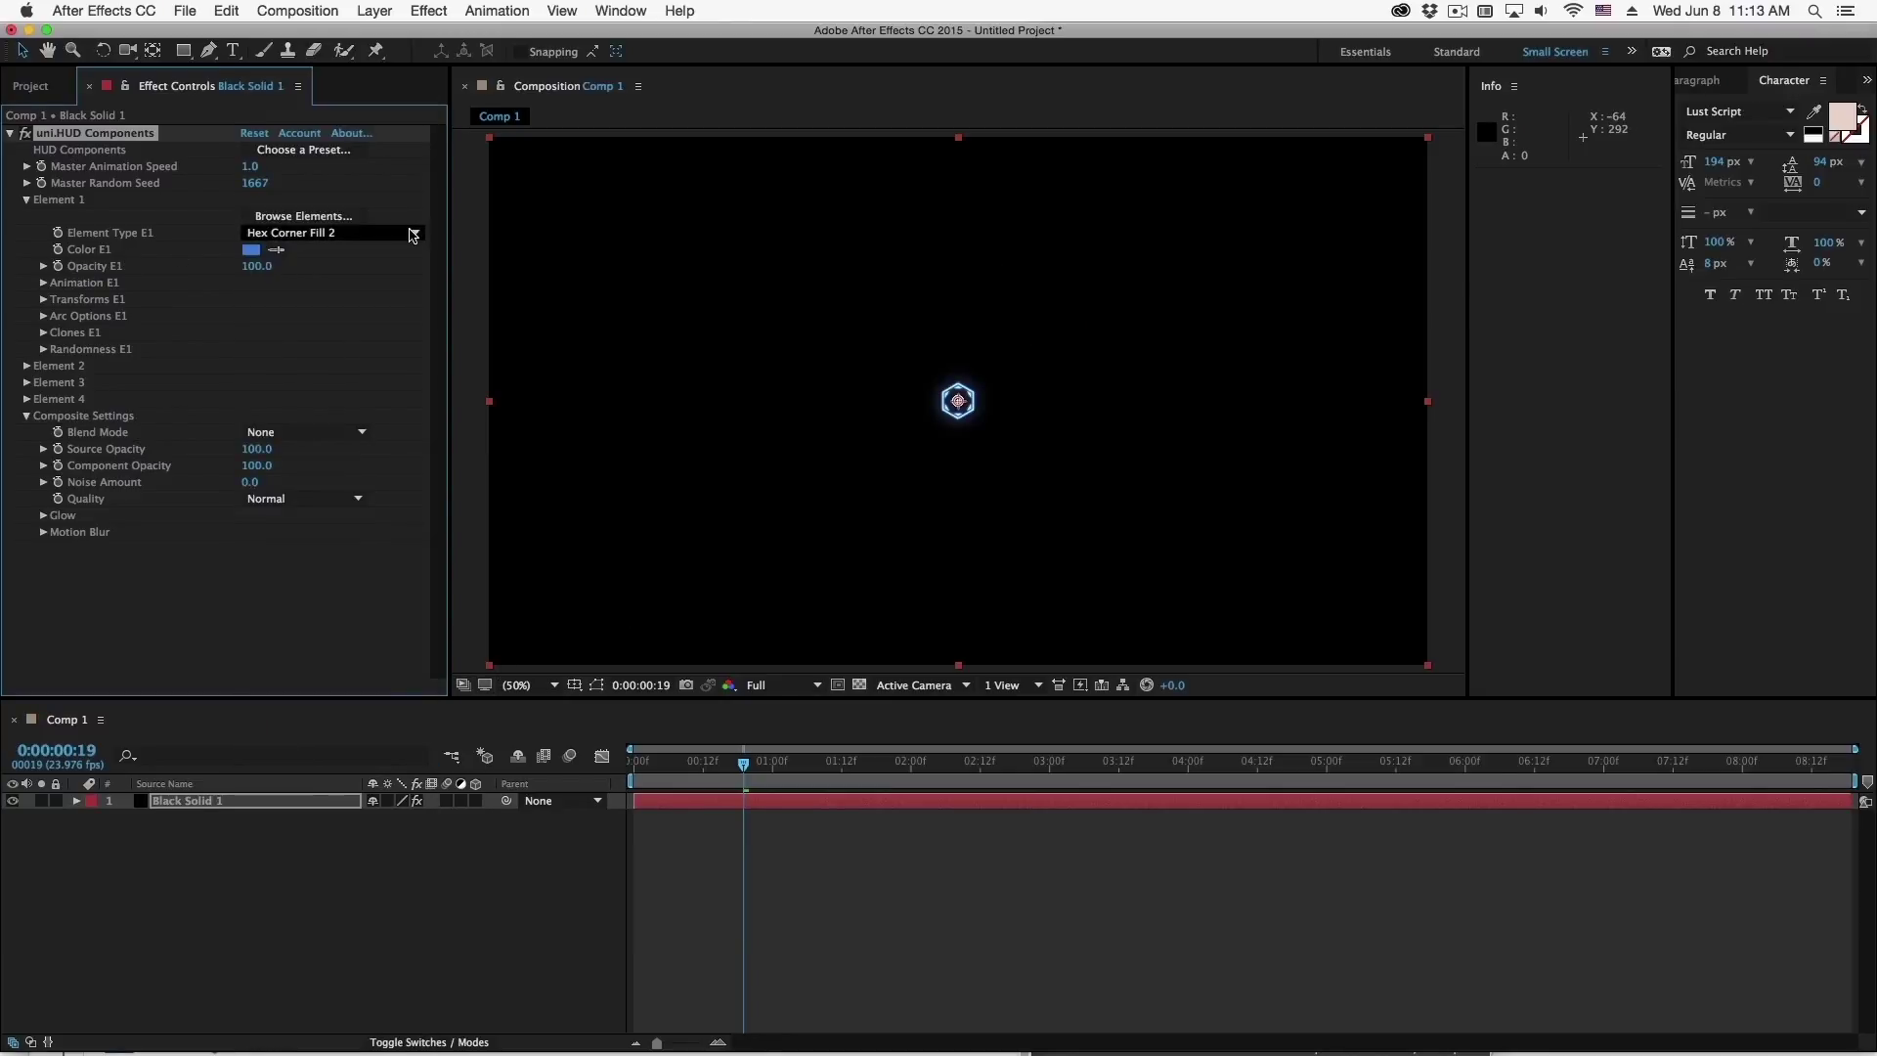
Switch Element 1 to the plain Arc type from the element browser
{"action": "left_click", "coordinate": [303, 216]}
{"action": "key", "text": "Escape"}
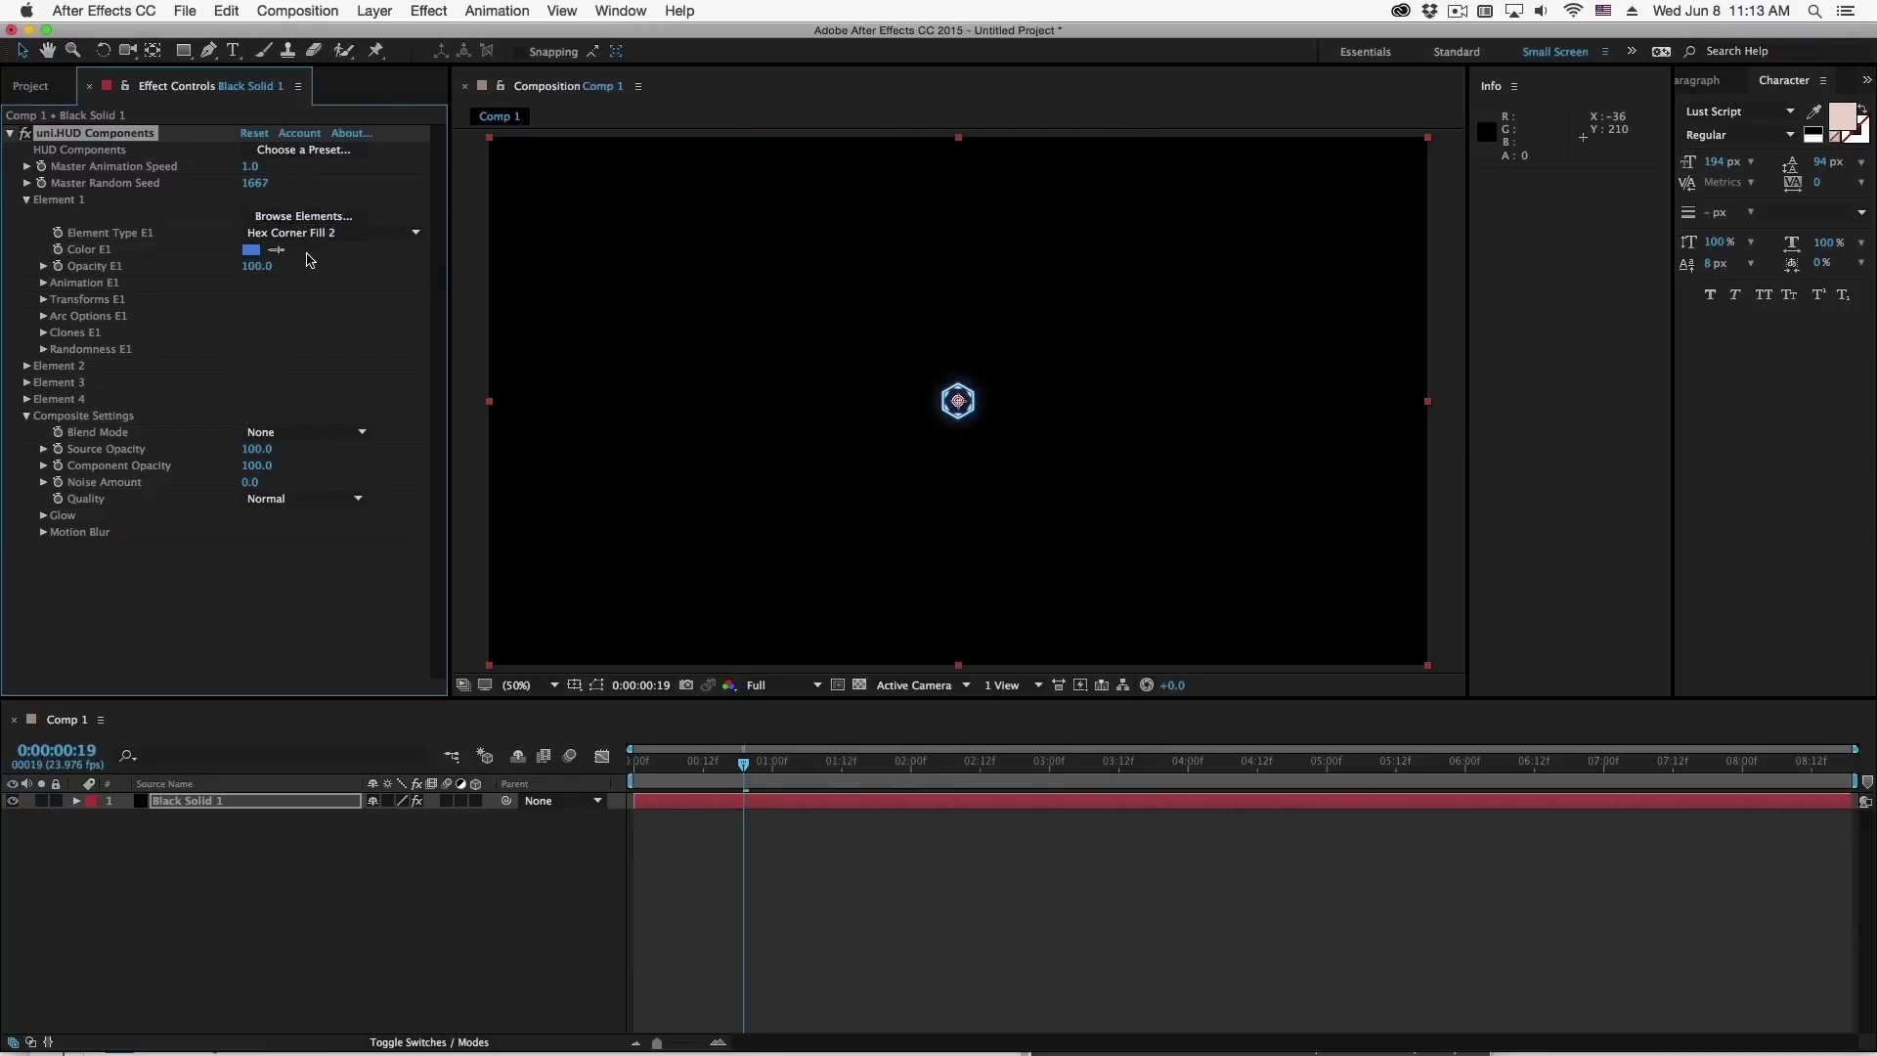
{"action": "left_click", "coordinate": [308, 222]}
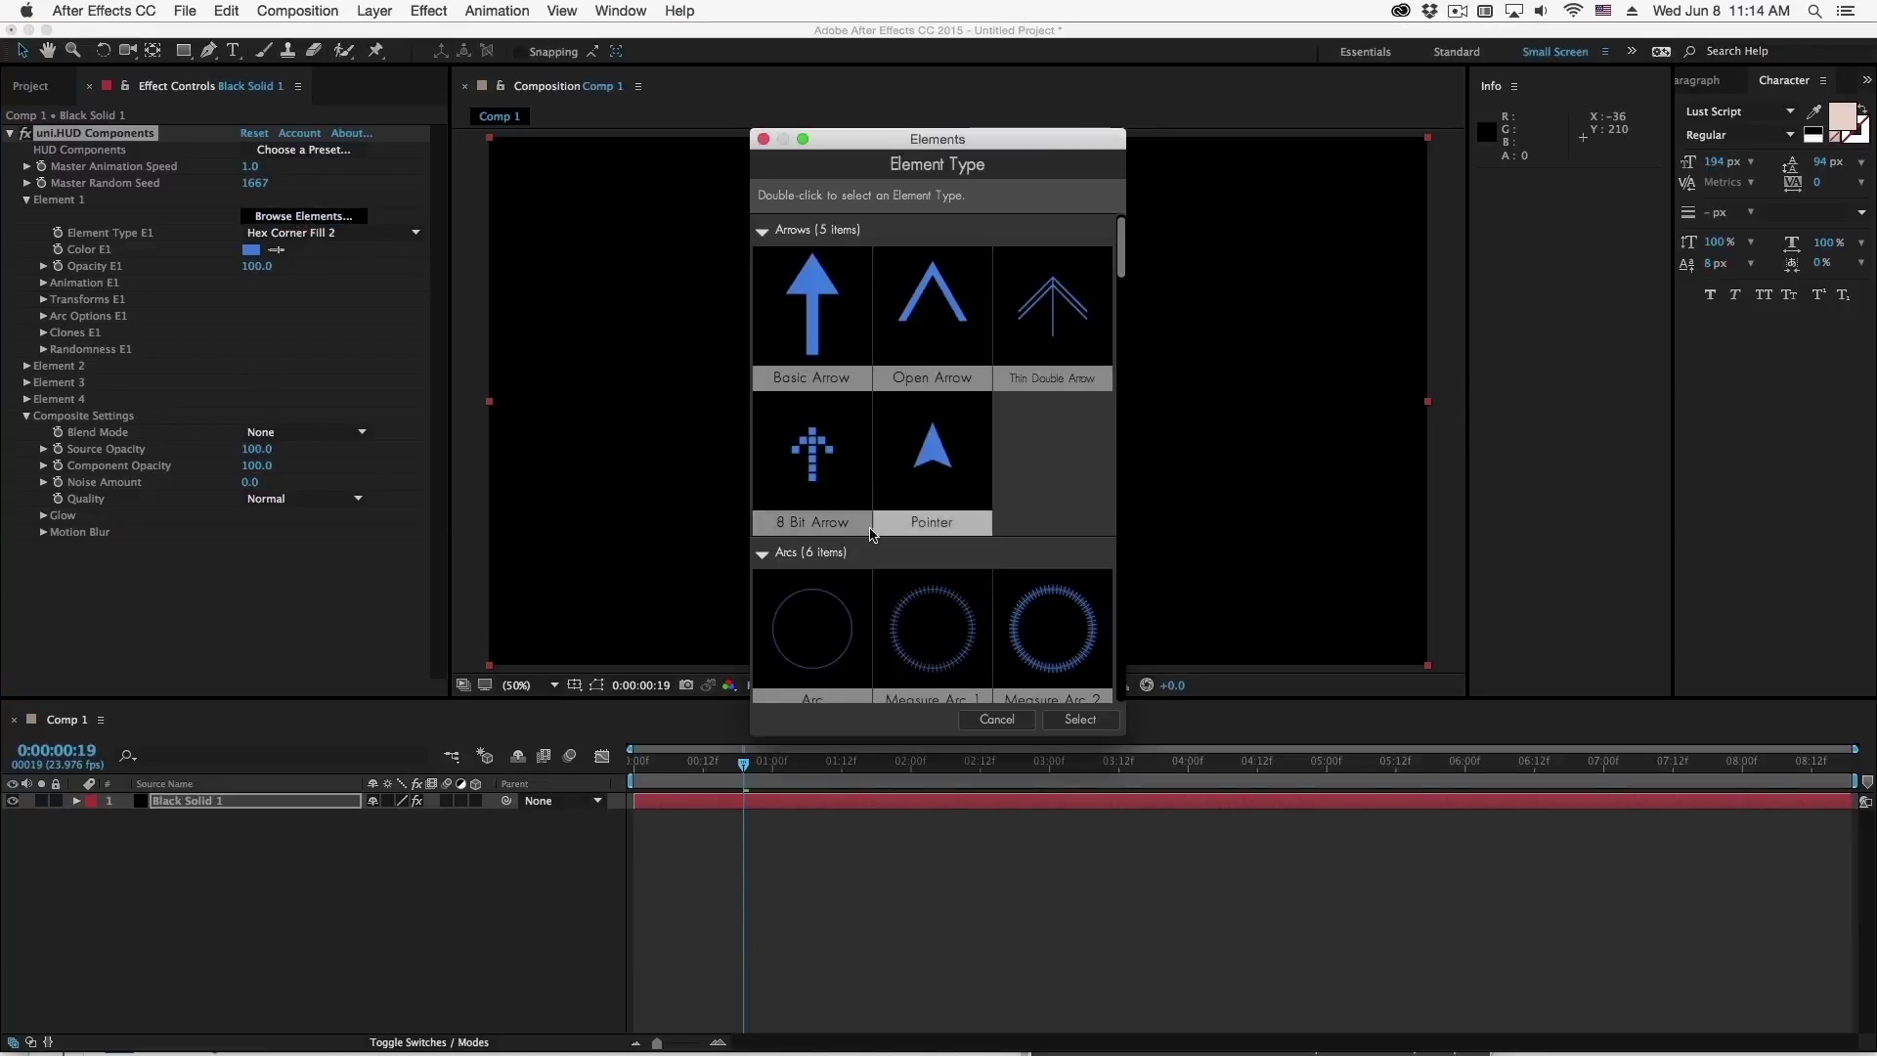
{"action": "scroll", "coordinate": [817, 572], "scroll_direction": "down", "scroll_amount": 3}
{"action": "scroll", "coordinate": [812, 562], "scroll_direction": "down", "scroll_amount": 2}
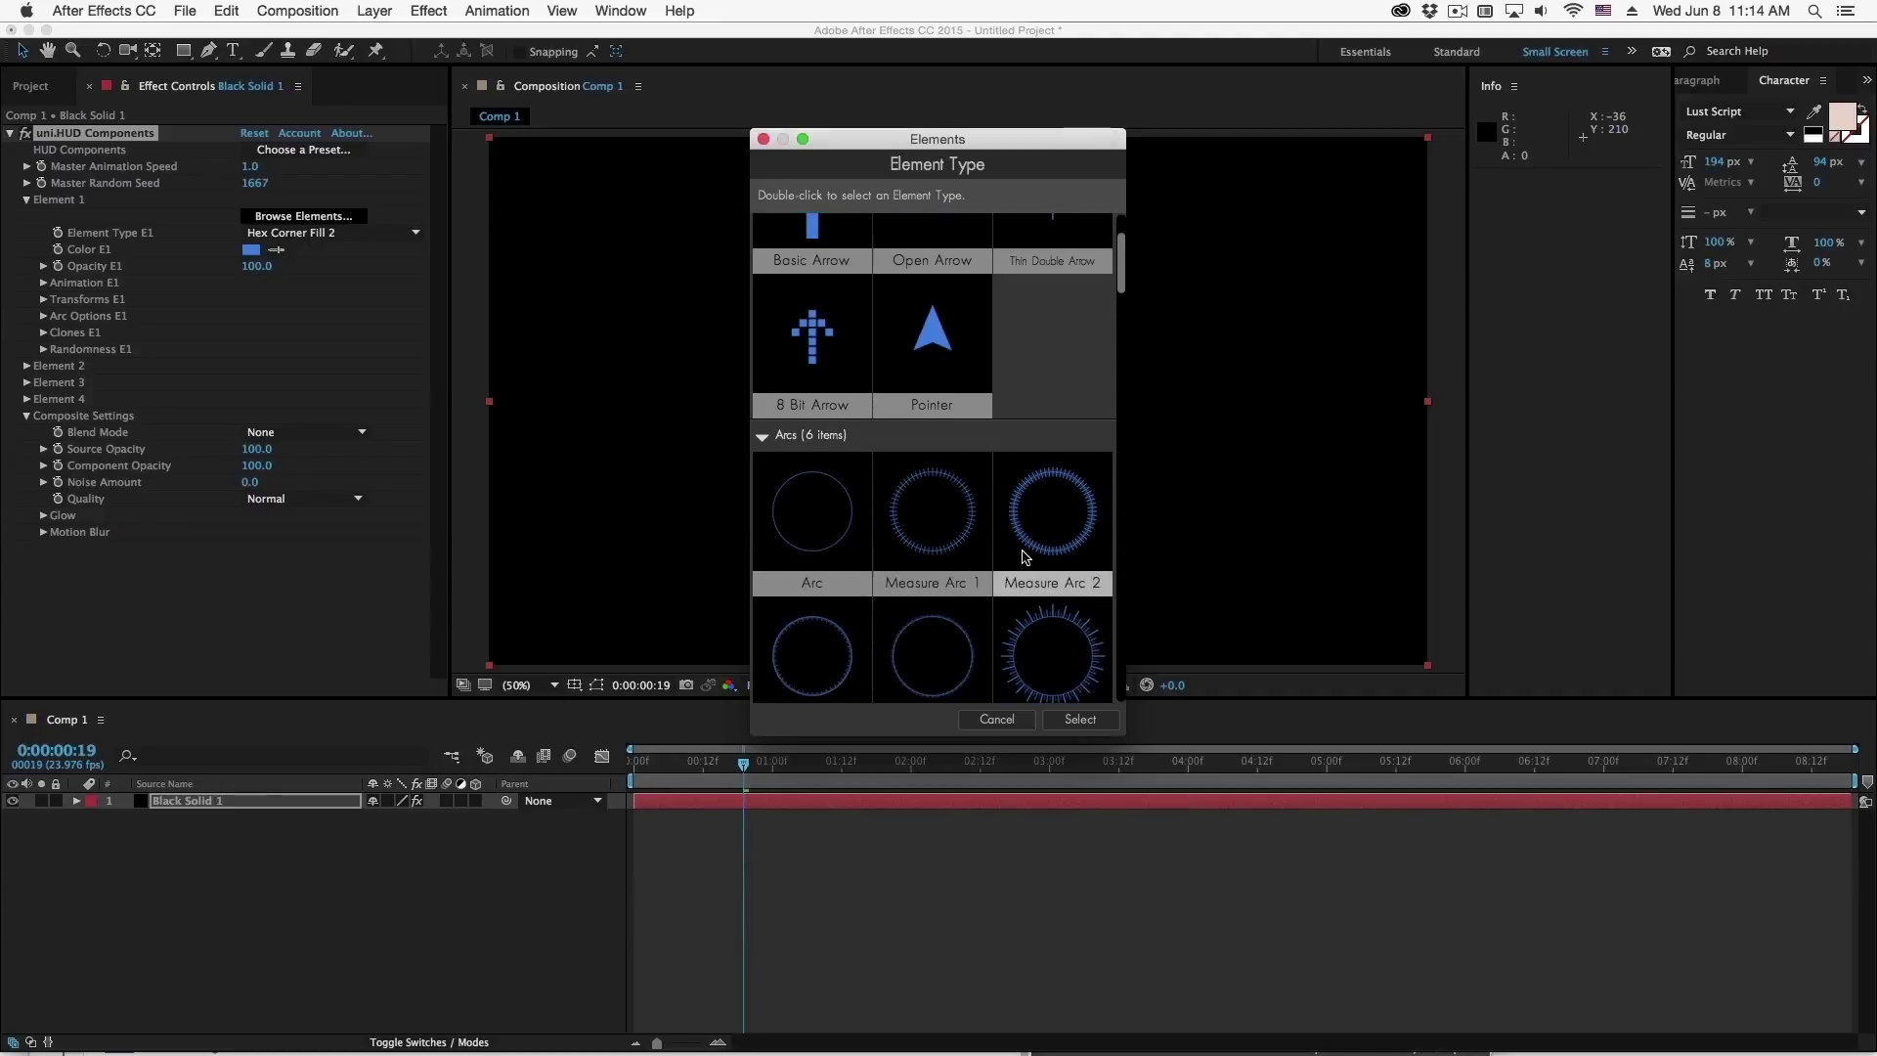
{"action": "scroll", "coordinate": [977, 528], "scroll_direction": "down", "scroll_amount": 2}
{"action": "double_click", "coordinate": [766, 491]}
{"action": "left_click", "coordinate": [30, 201]}
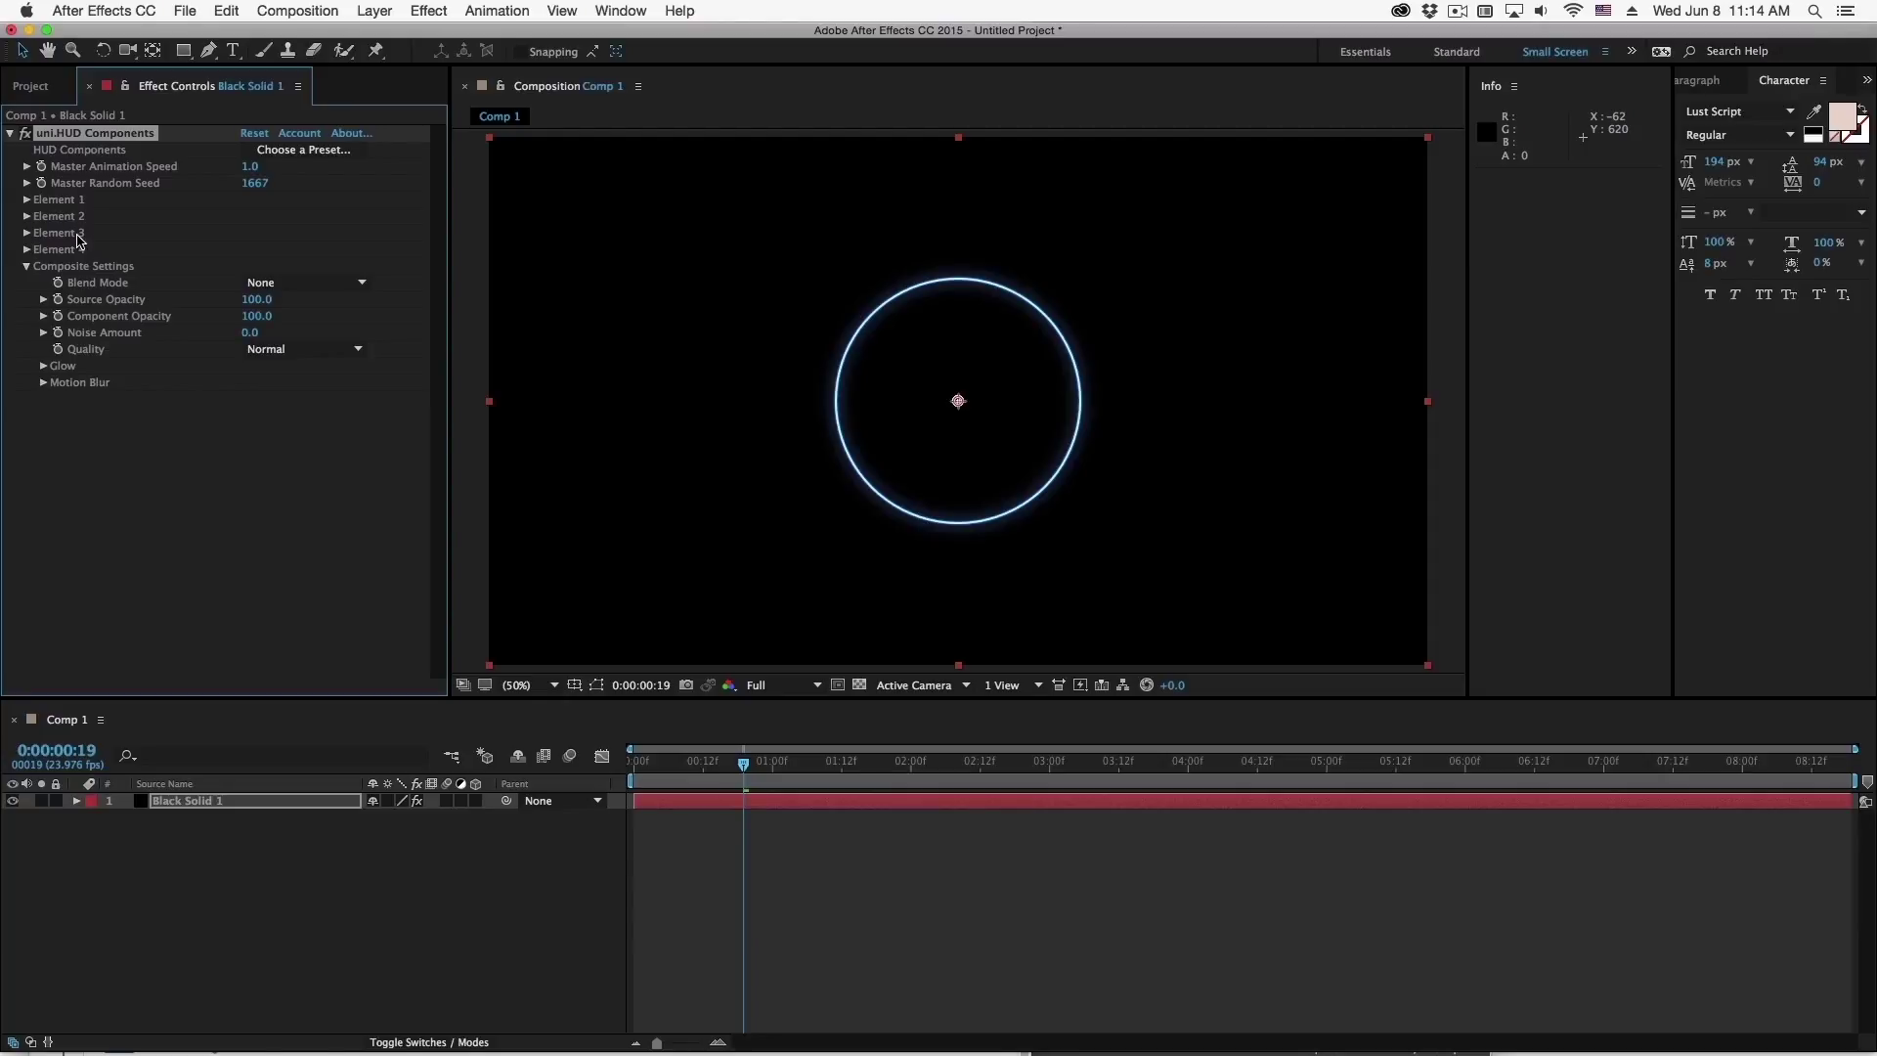
Inspect the settings of Elements 2 and 3, then reopen Element 1's settings
{"action": "left_click", "coordinate": [26, 217]}
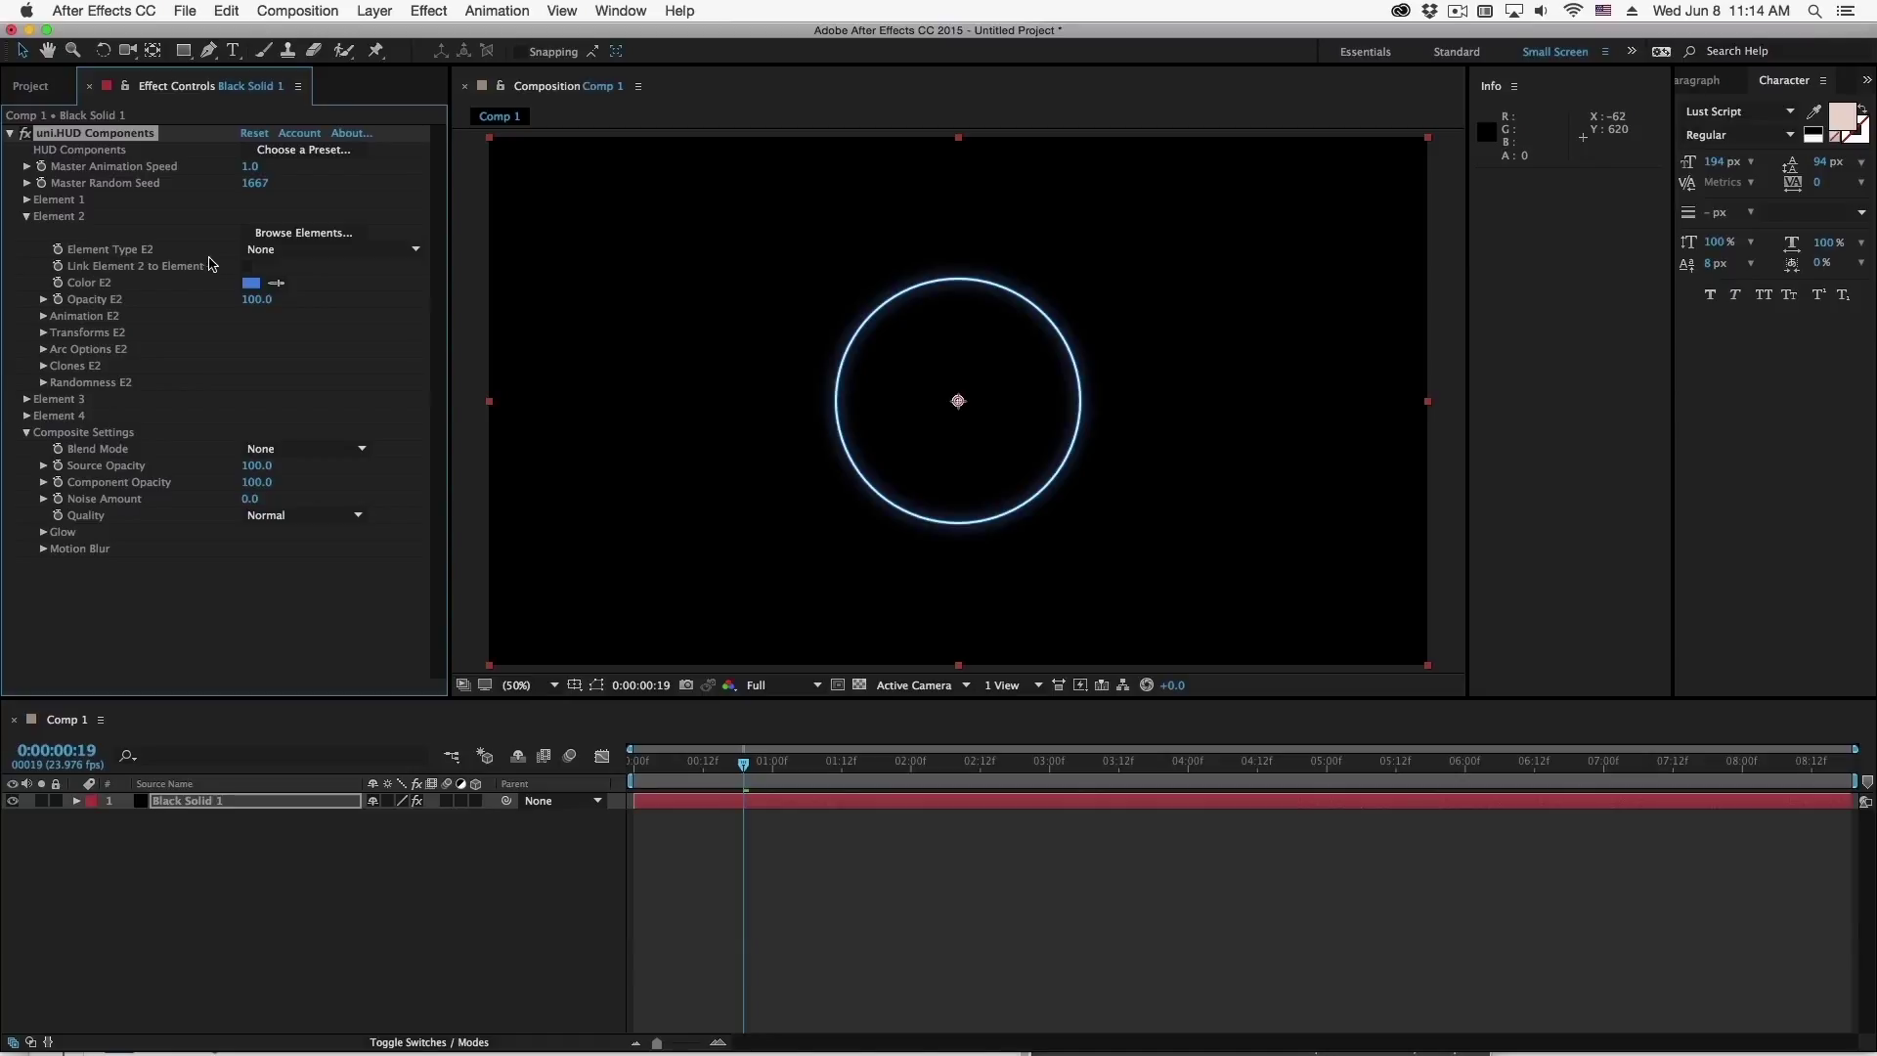
{"action": "left_click", "coordinate": [27, 216]}
{"action": "left_click", "coordinate": [26, 232]}
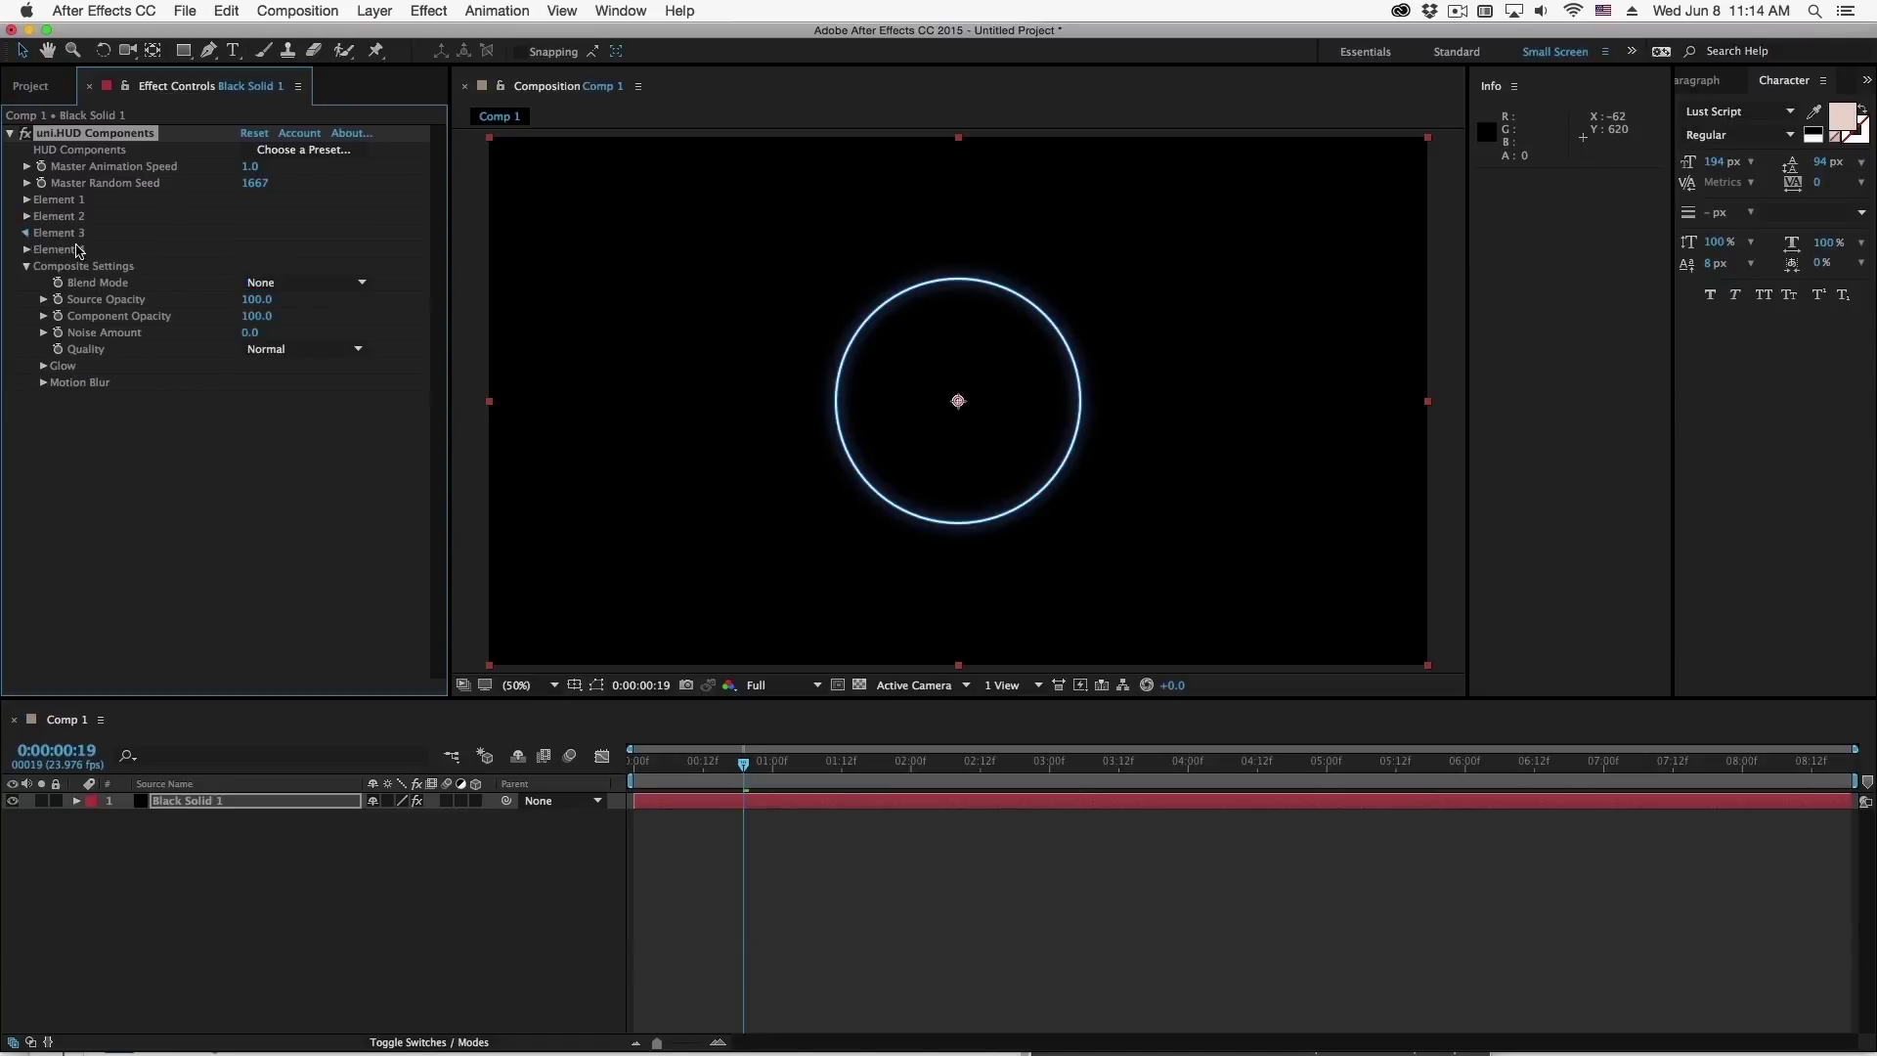
{"action": "left_click", "coordinate": [27, 233]}
{"action": "left_click", "coordinate": [27, 200]}
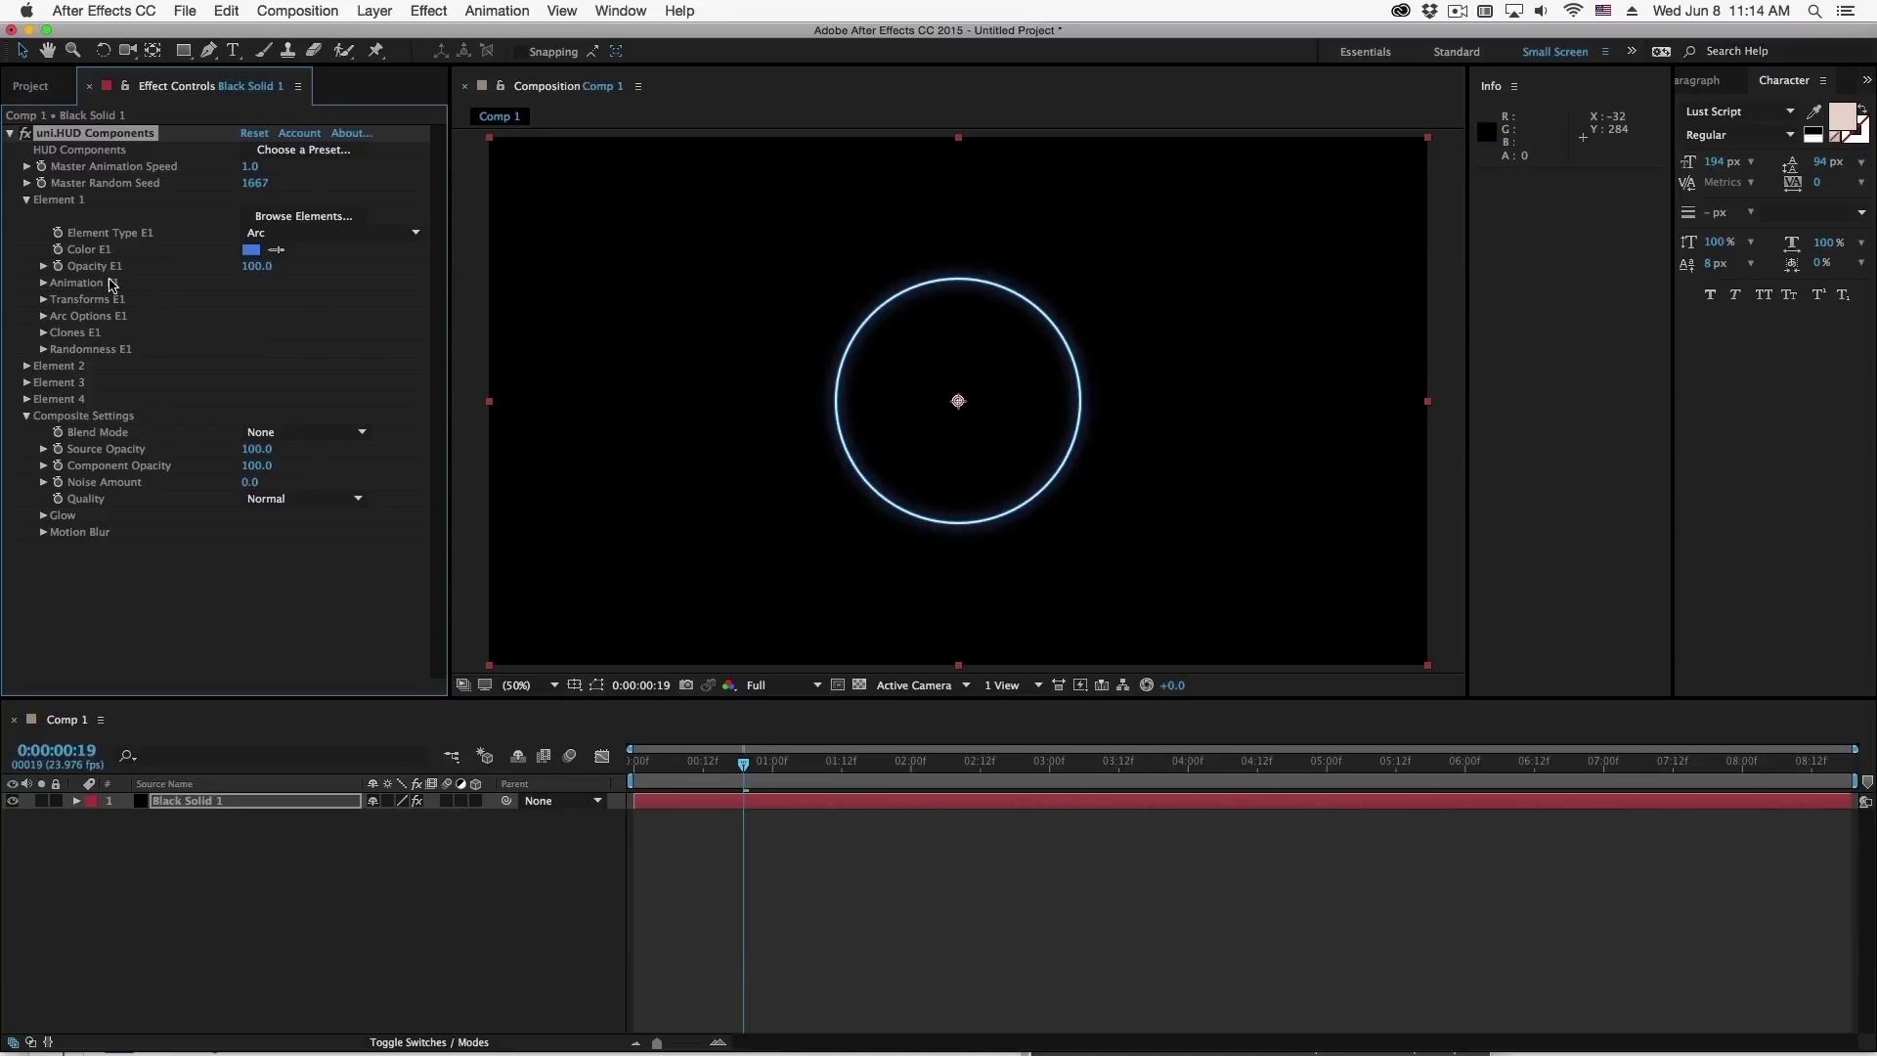
Set Arc Options Segment Angle to 270° and Stroke Width to 20, keeping the original radius
{"action": "left_click", "coordinate": [43, 317]}
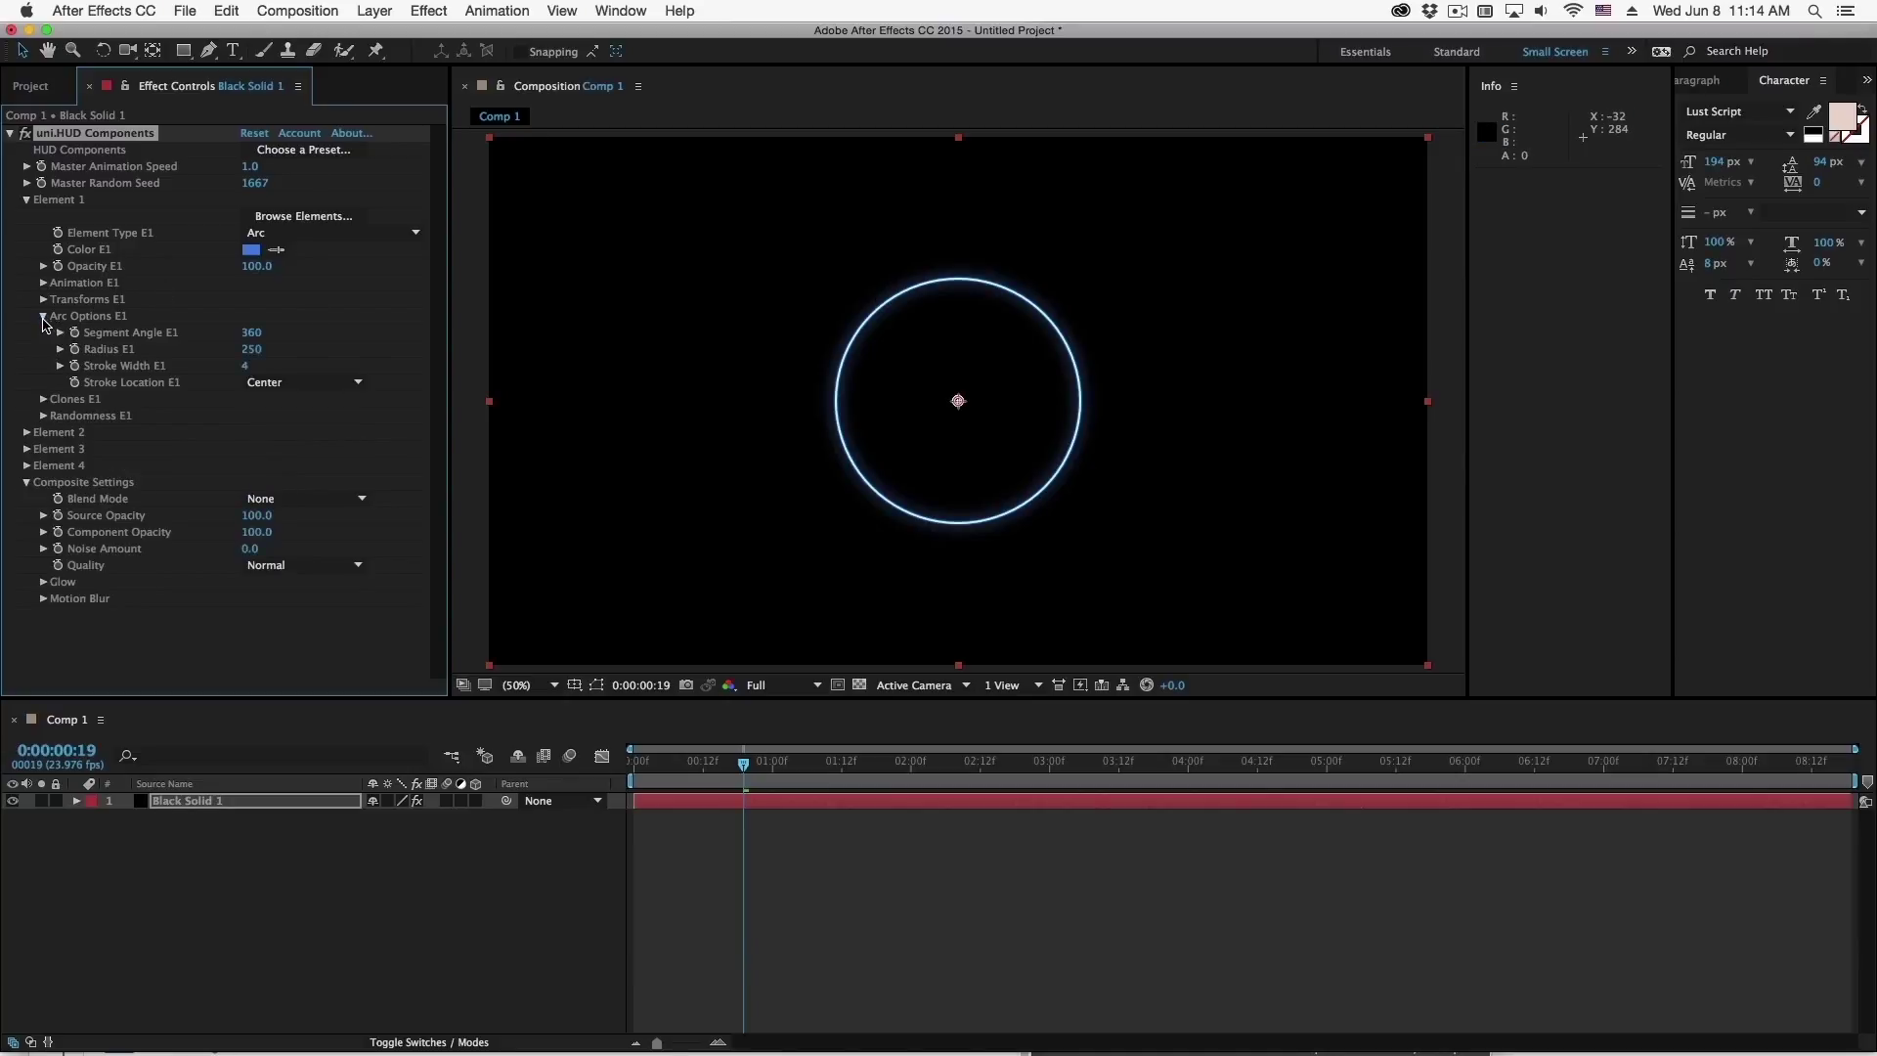
{"action": "mouse_move", "coordinate": [250, 352]}
{"action": "left_mouse_down"}
{"action": "mouse_move", "coordinate": [370, 359]}
{"action": "mouse_move", "coordinate": [264, 368]}
{"action": "left_mouse_up"}
{"action": "key", "text": "super+z"}
{"action": "left_click", "coordinate": [251, 332]}
{"action": "type", "text": "270"}
{"action": "key", "text": "Return"}
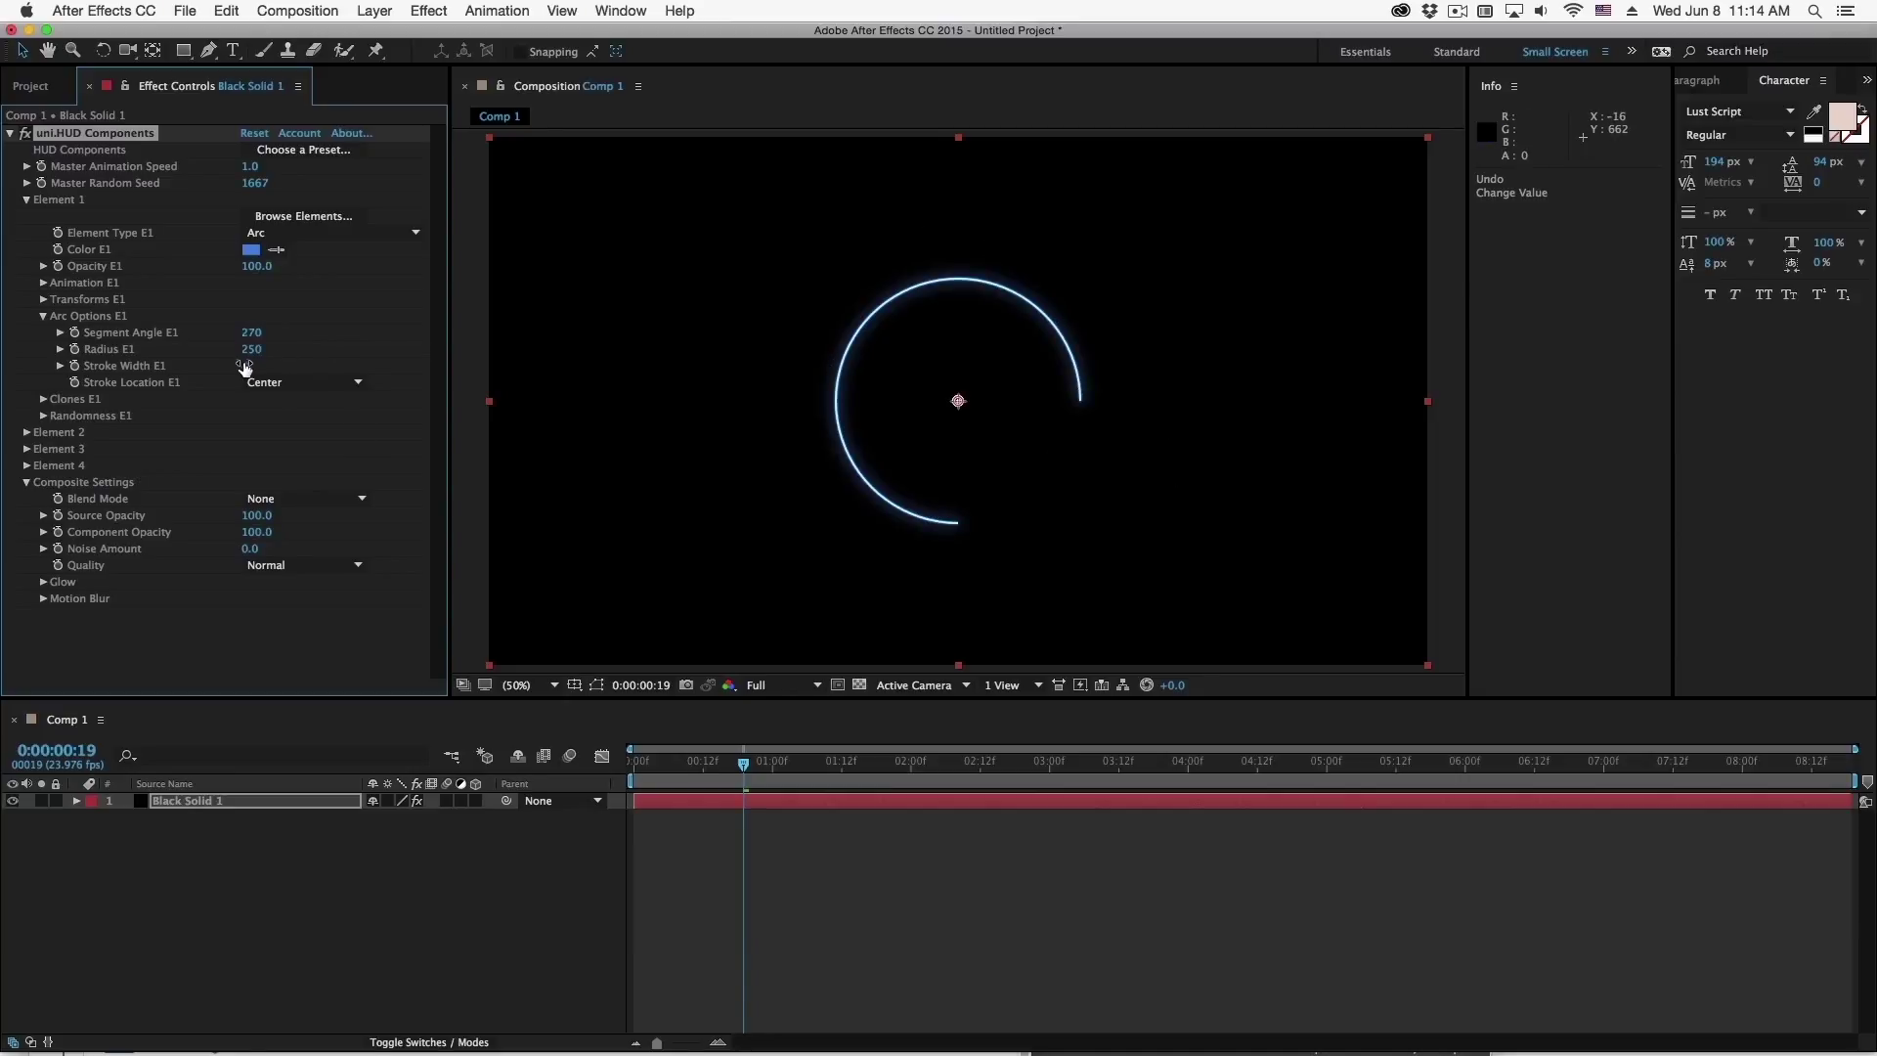
{"action": "left_click_drag", "start_coordinate": [257, 365], "coordinate": [390, 356]}
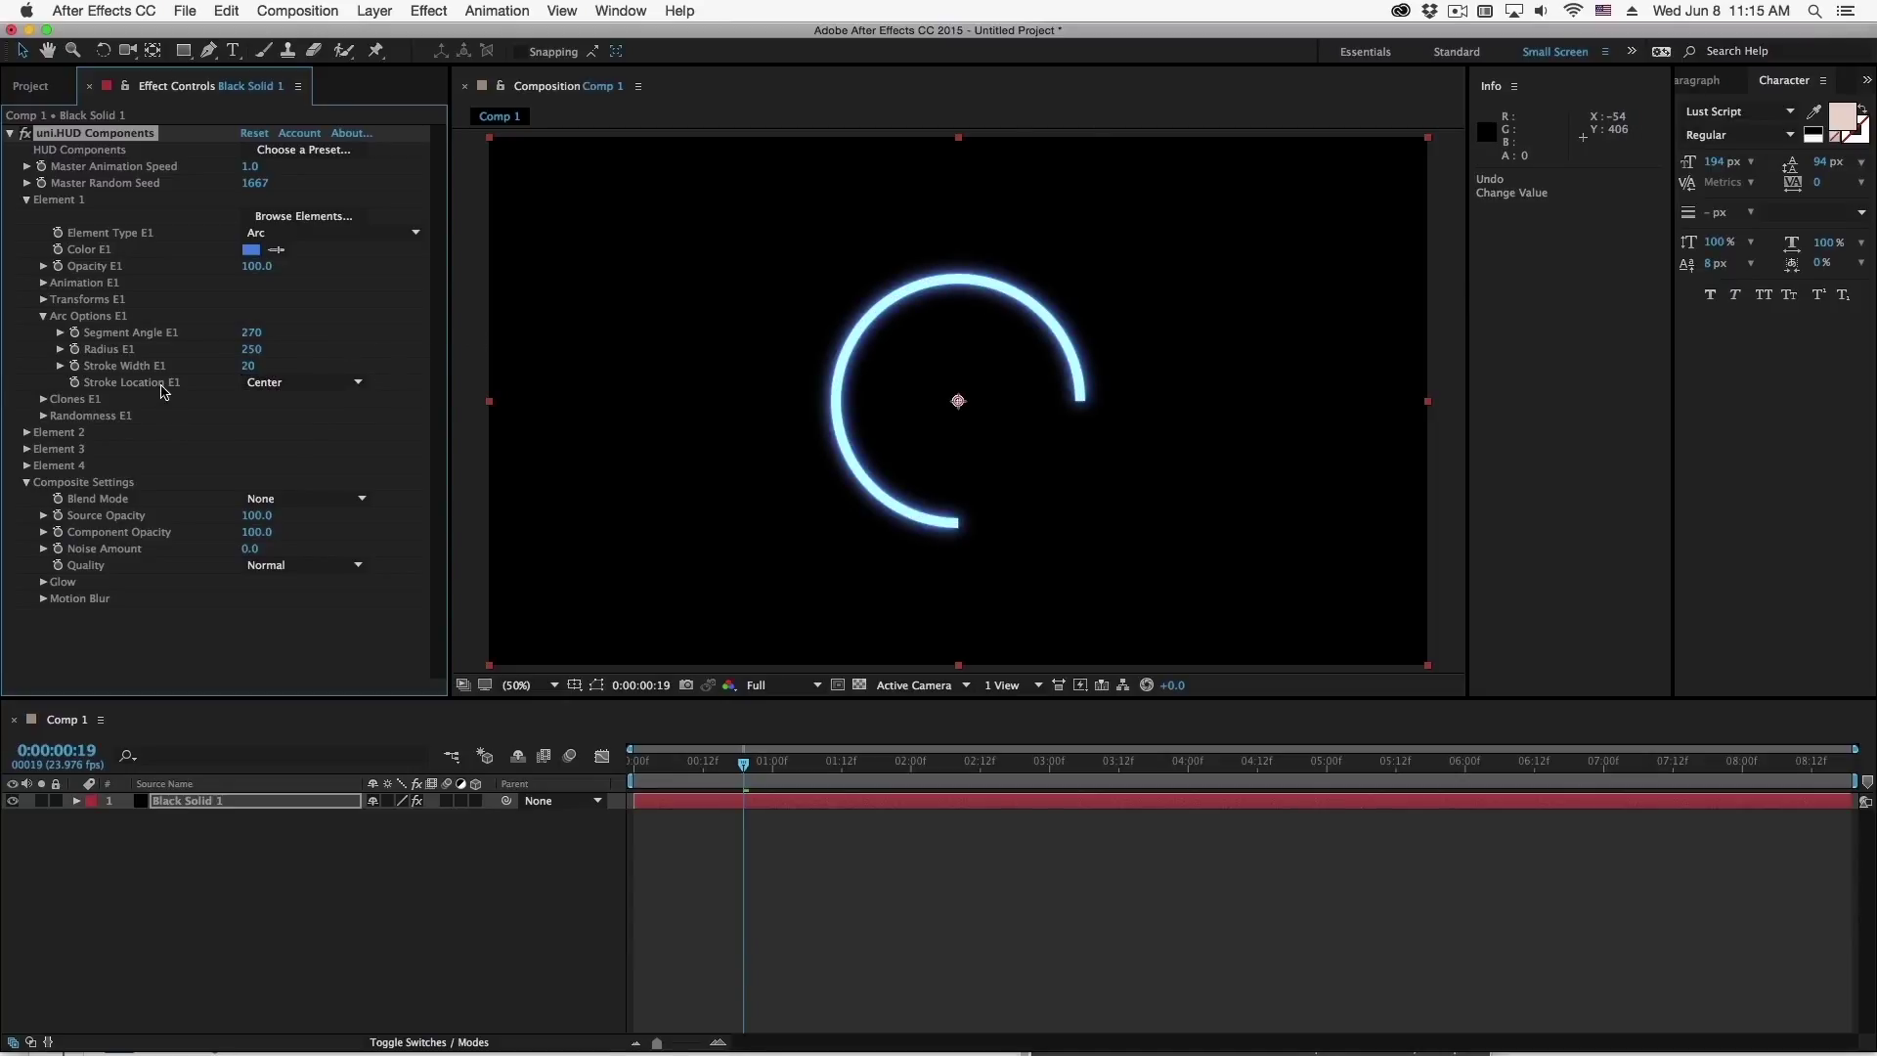
{"action": "left_click", "coordinate": [44, 317]}
Set Number of Clones to 6, undoing trial Clone Position and X Rotation changes
{"action": "left_click", "coordinate": [44, 333]}
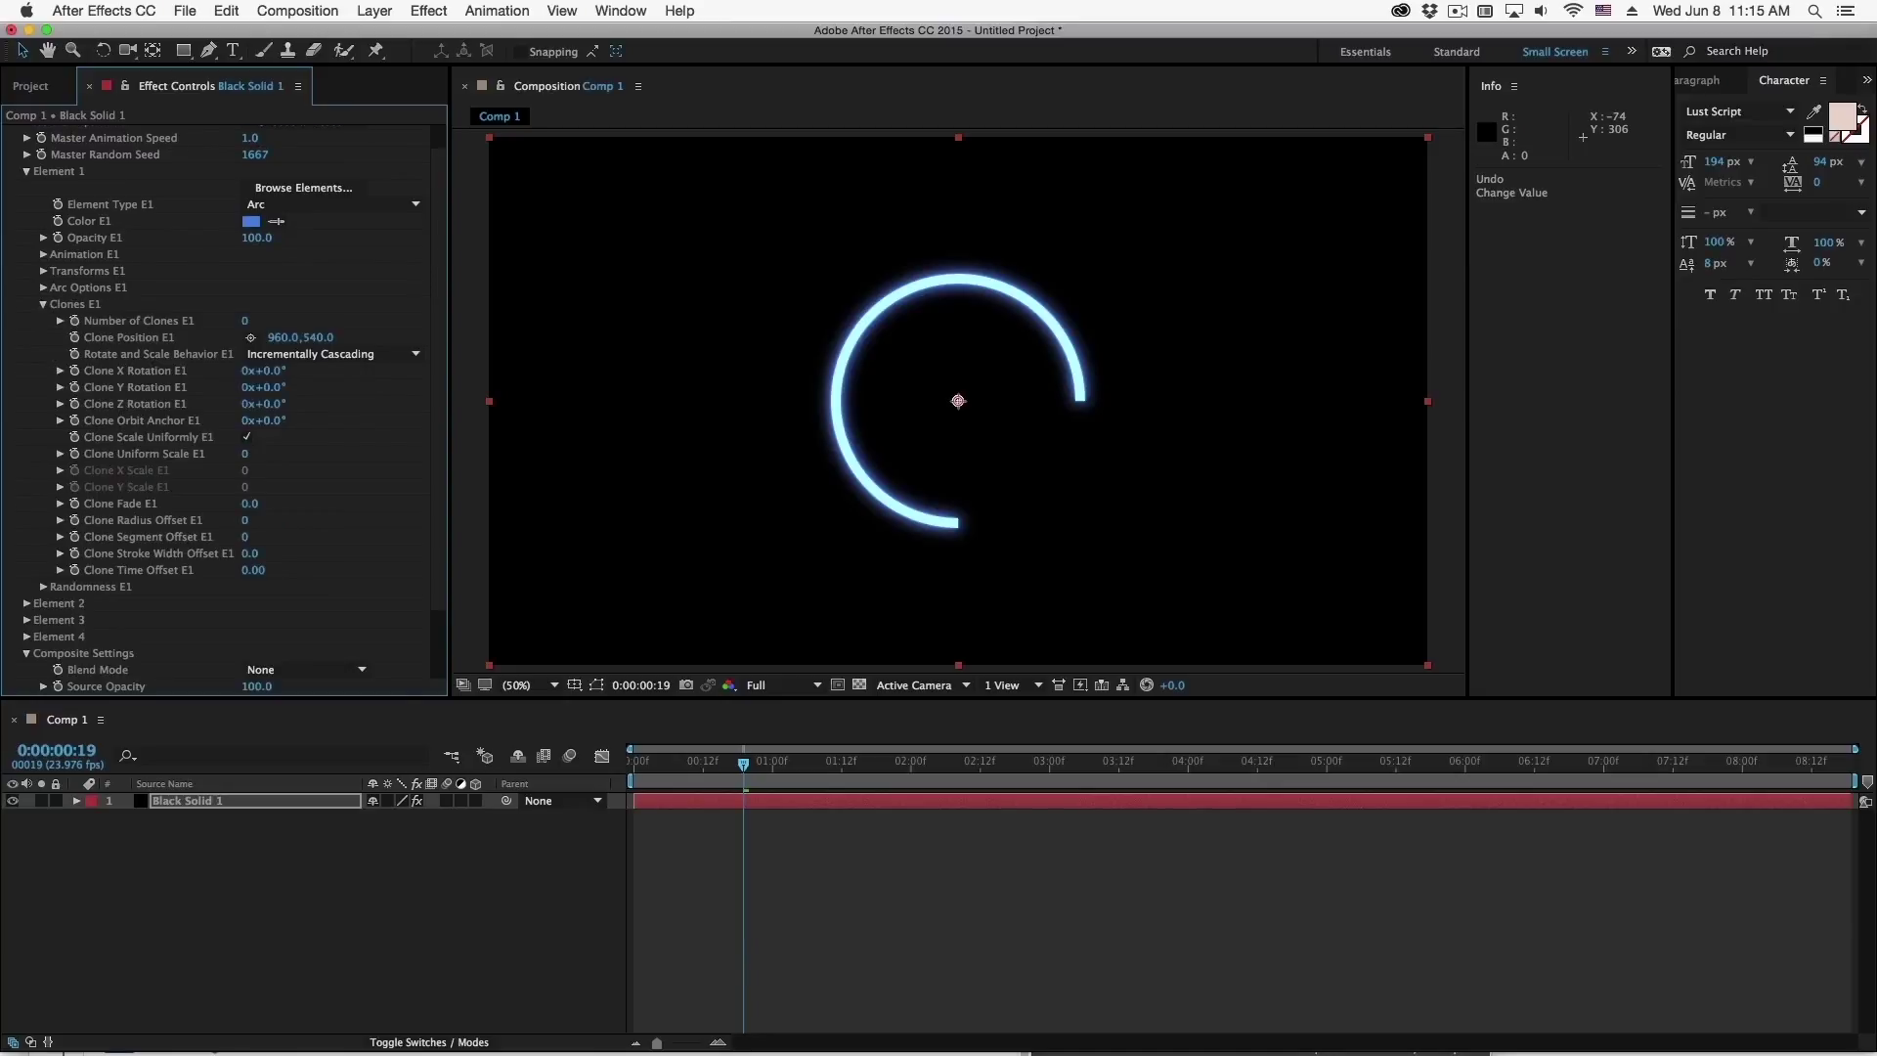
{"action": "left_click", "coordinate": [246, 322]}
{"action": "key", "text": "Return"}
{"action": "mouse_move", "coordinate": [291, 337]}
{"action": "left_mouse_down"}
{"action": "mouse_move", "coordinate": [421, 337]}
{"action": "mouse_move", "coordinate": [465, 437]}
{"action": "left_mouse_up"}
{"action": "key", "text": "super+z"}
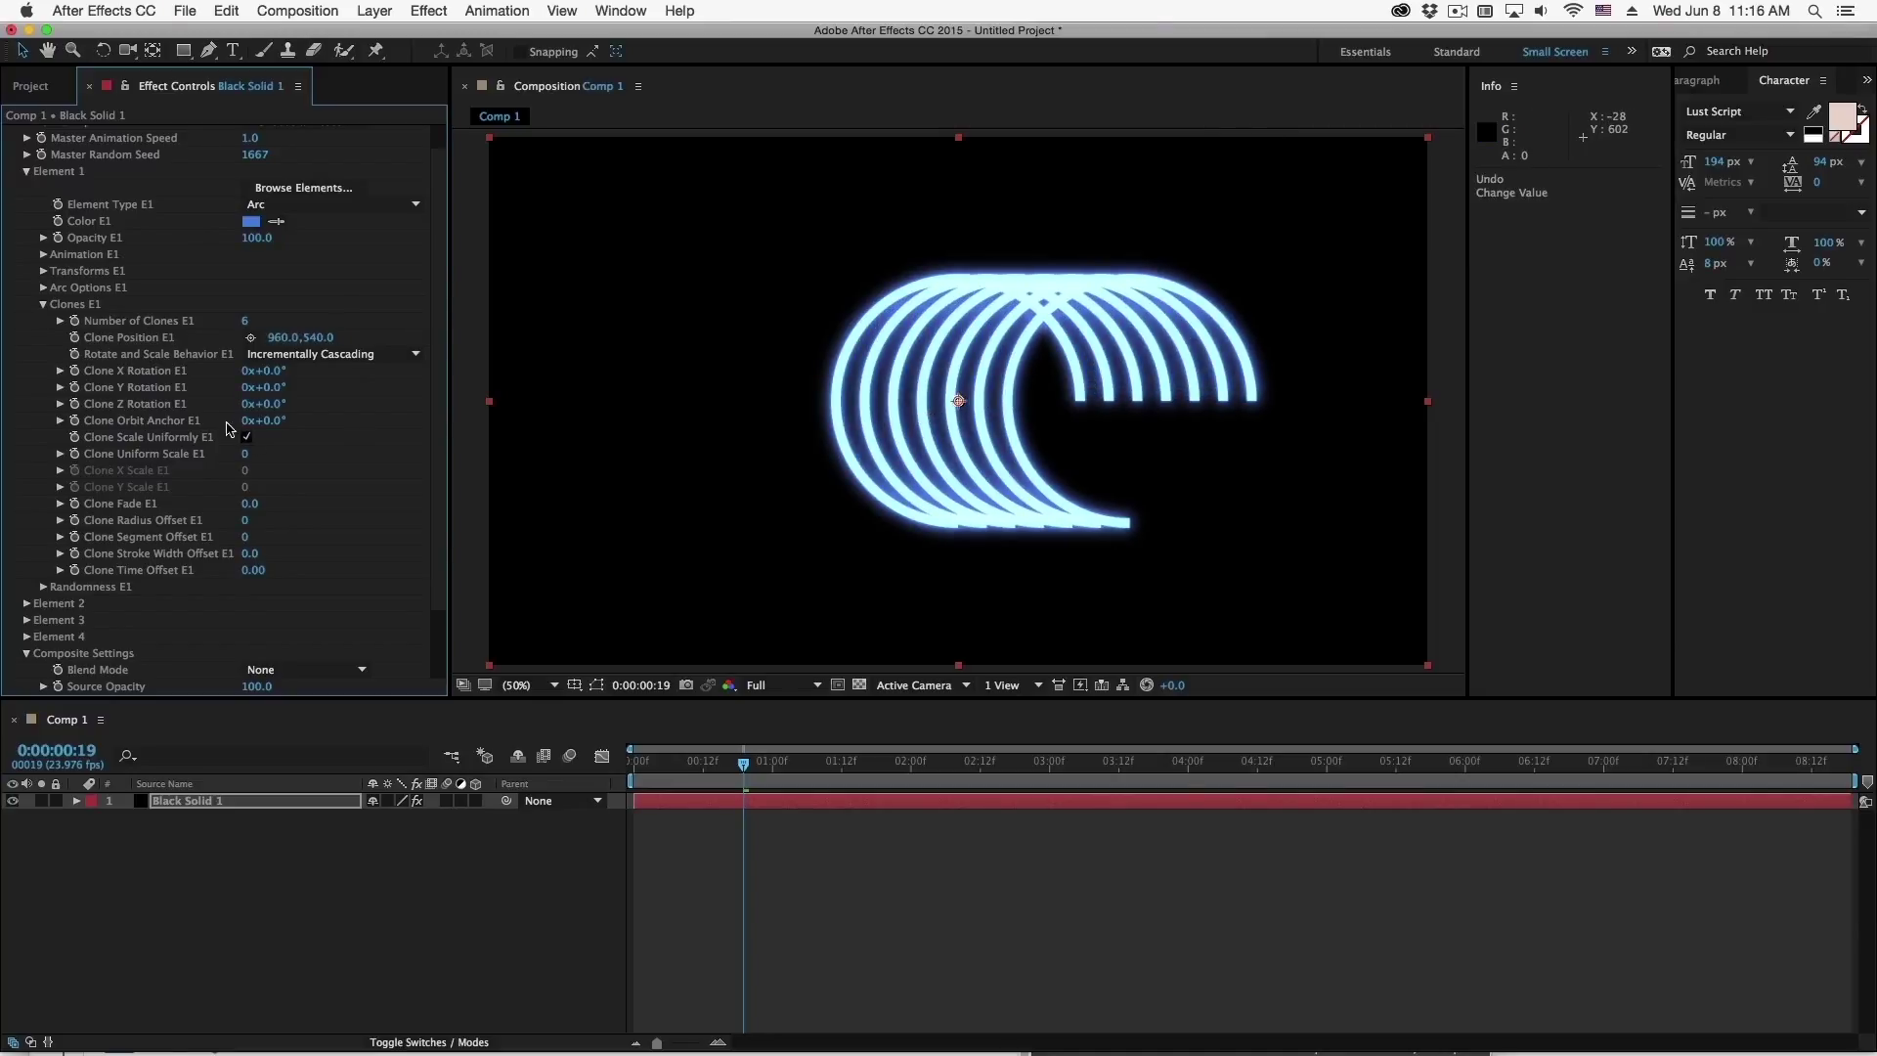
{"action": "left_click_drag", "start_coordinate": [335, 370], "coordinate": [499, 381]}
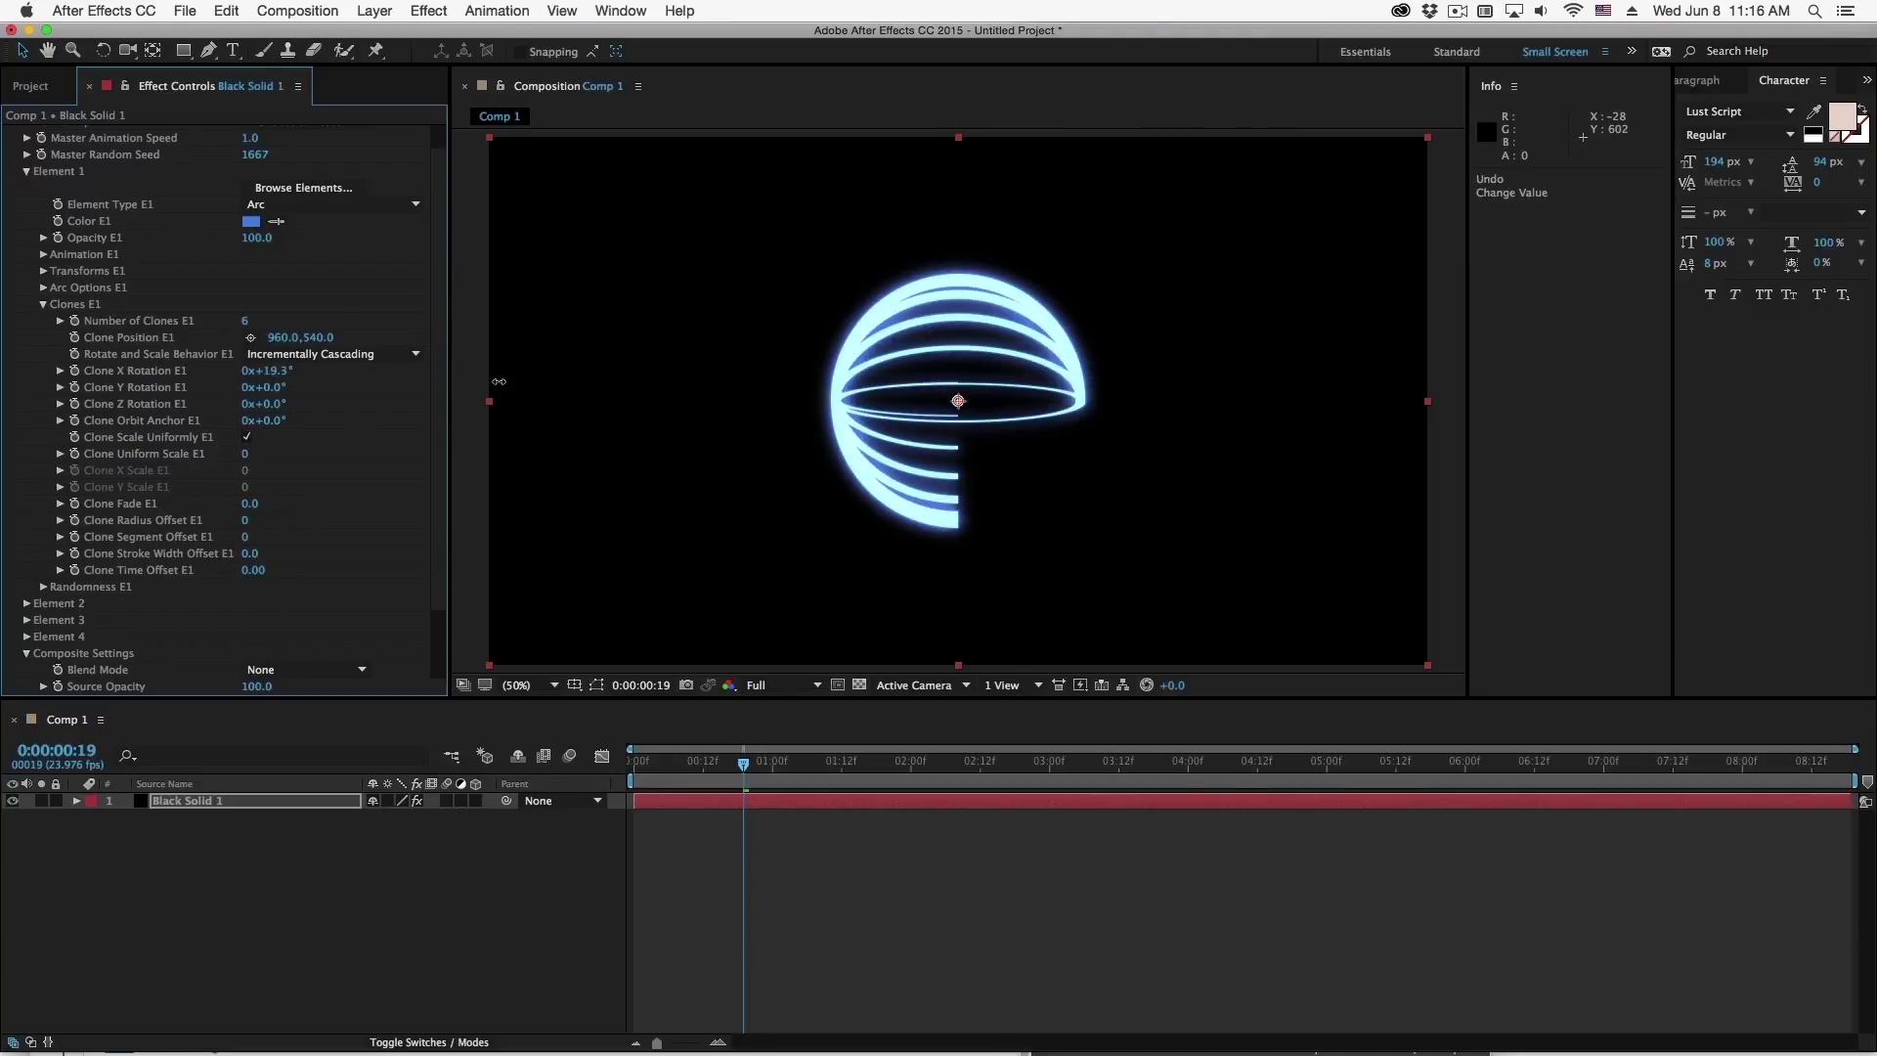
{"action": "key", "text": "super+z"}
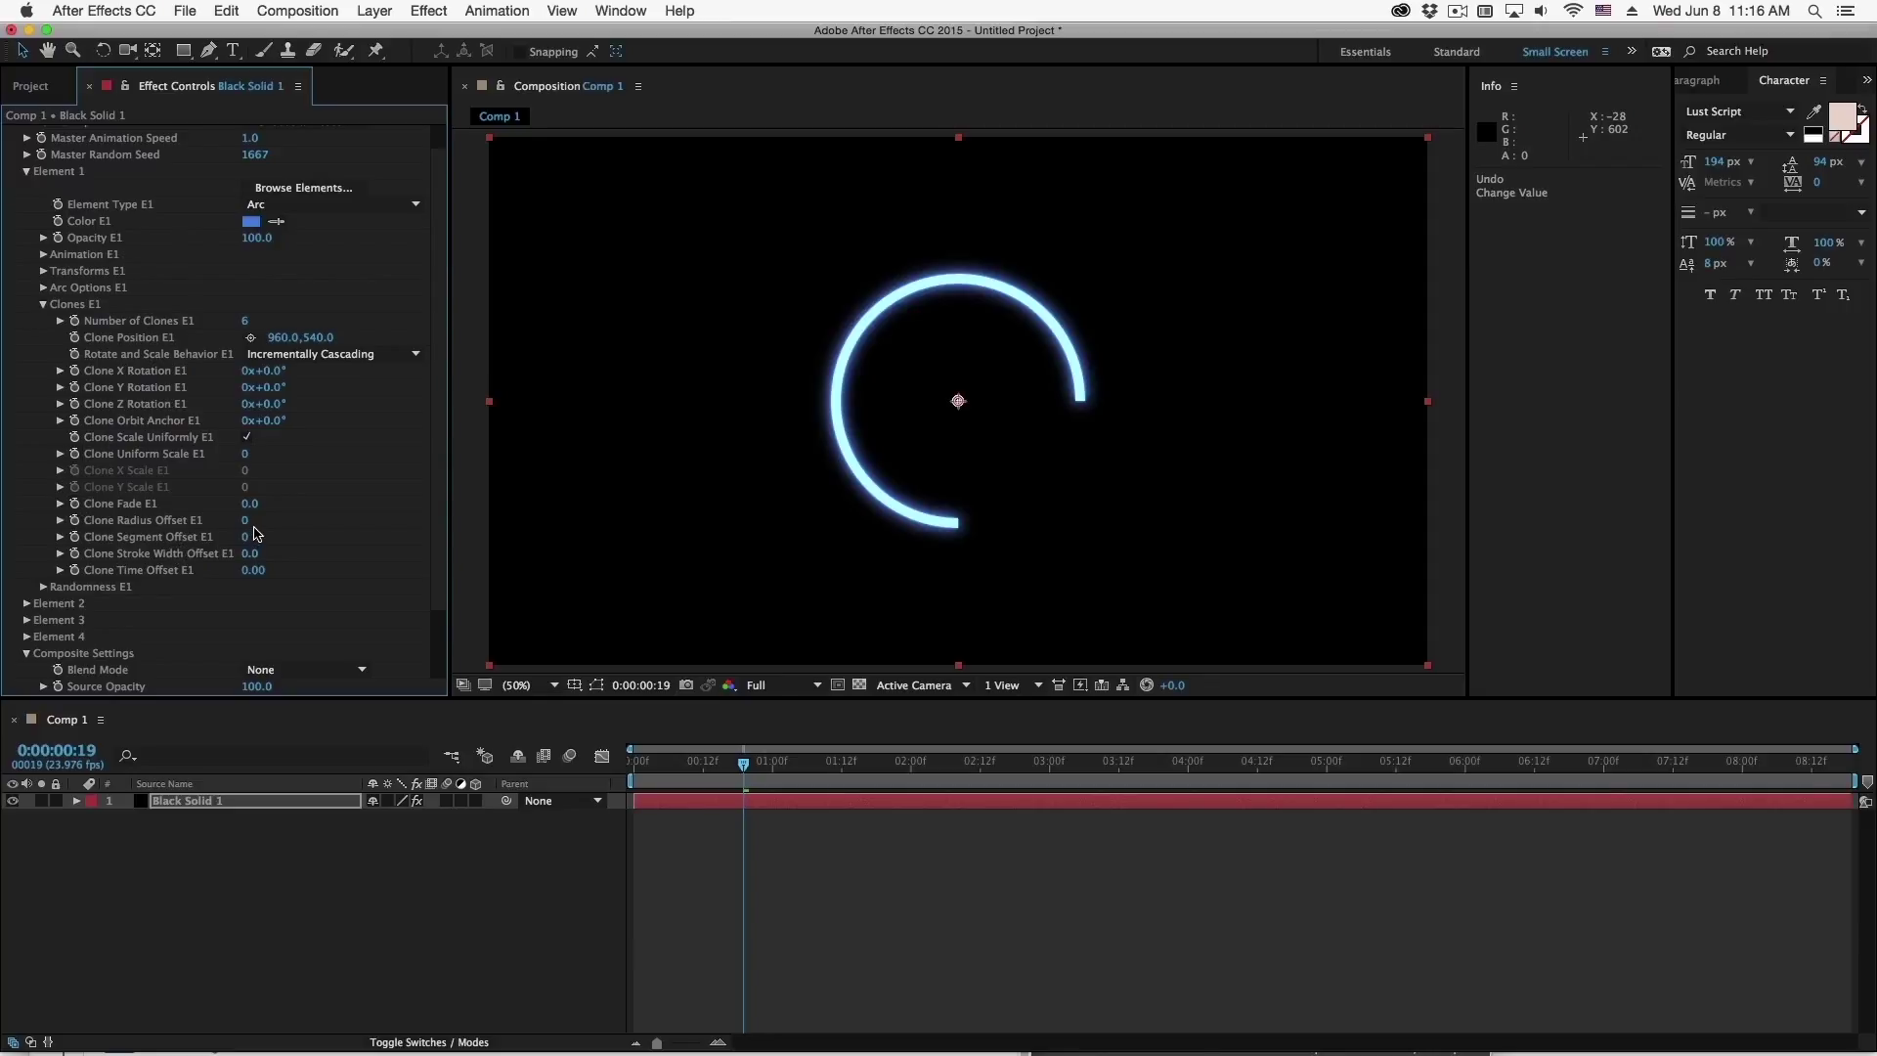
Set Clone Radius Offset to 46, arc Radius to 183 and Clone Fade to 30
{"action": "left_click_drag", "start_coordinate": [244, 520], "coordinate": [300, 533]}
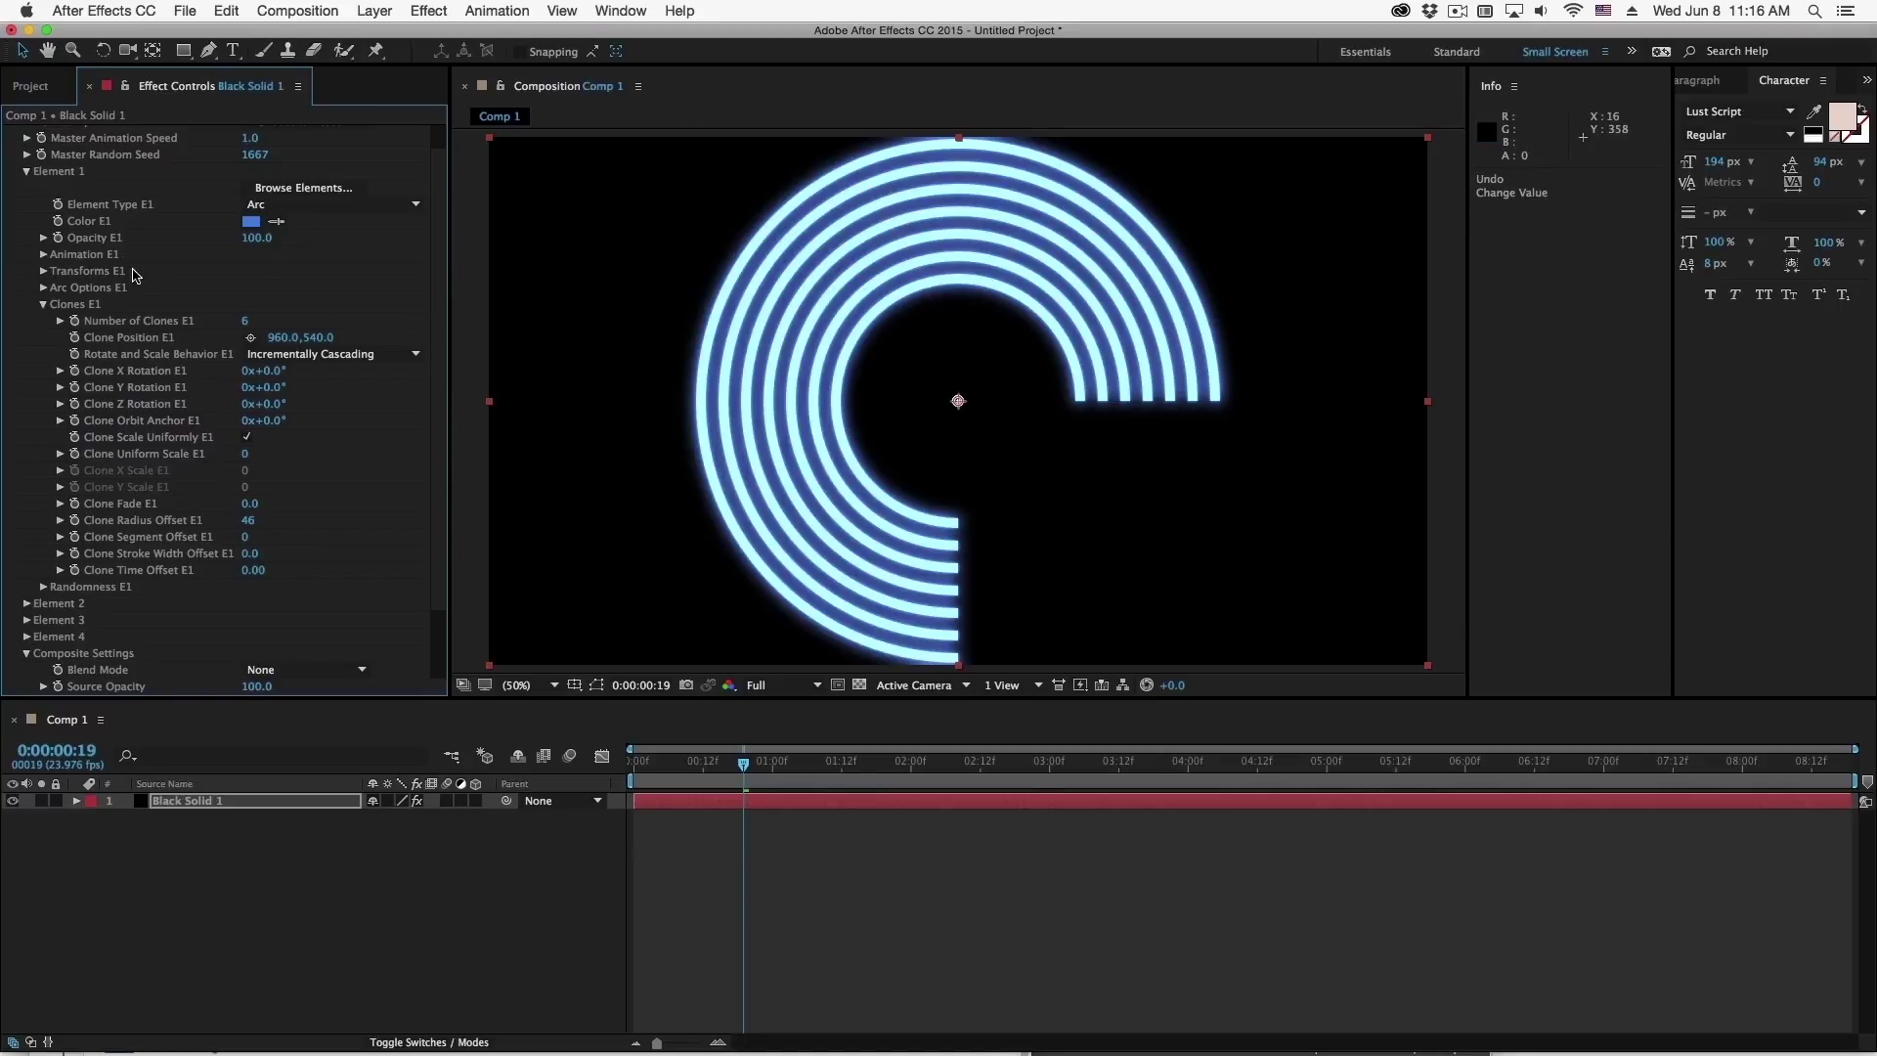
{"action": "left_click", "coordinate": [43, 287]}
{"action": "left_click_drag", "start_coordinate": [254, 329], "coordinate": [213, 351]}
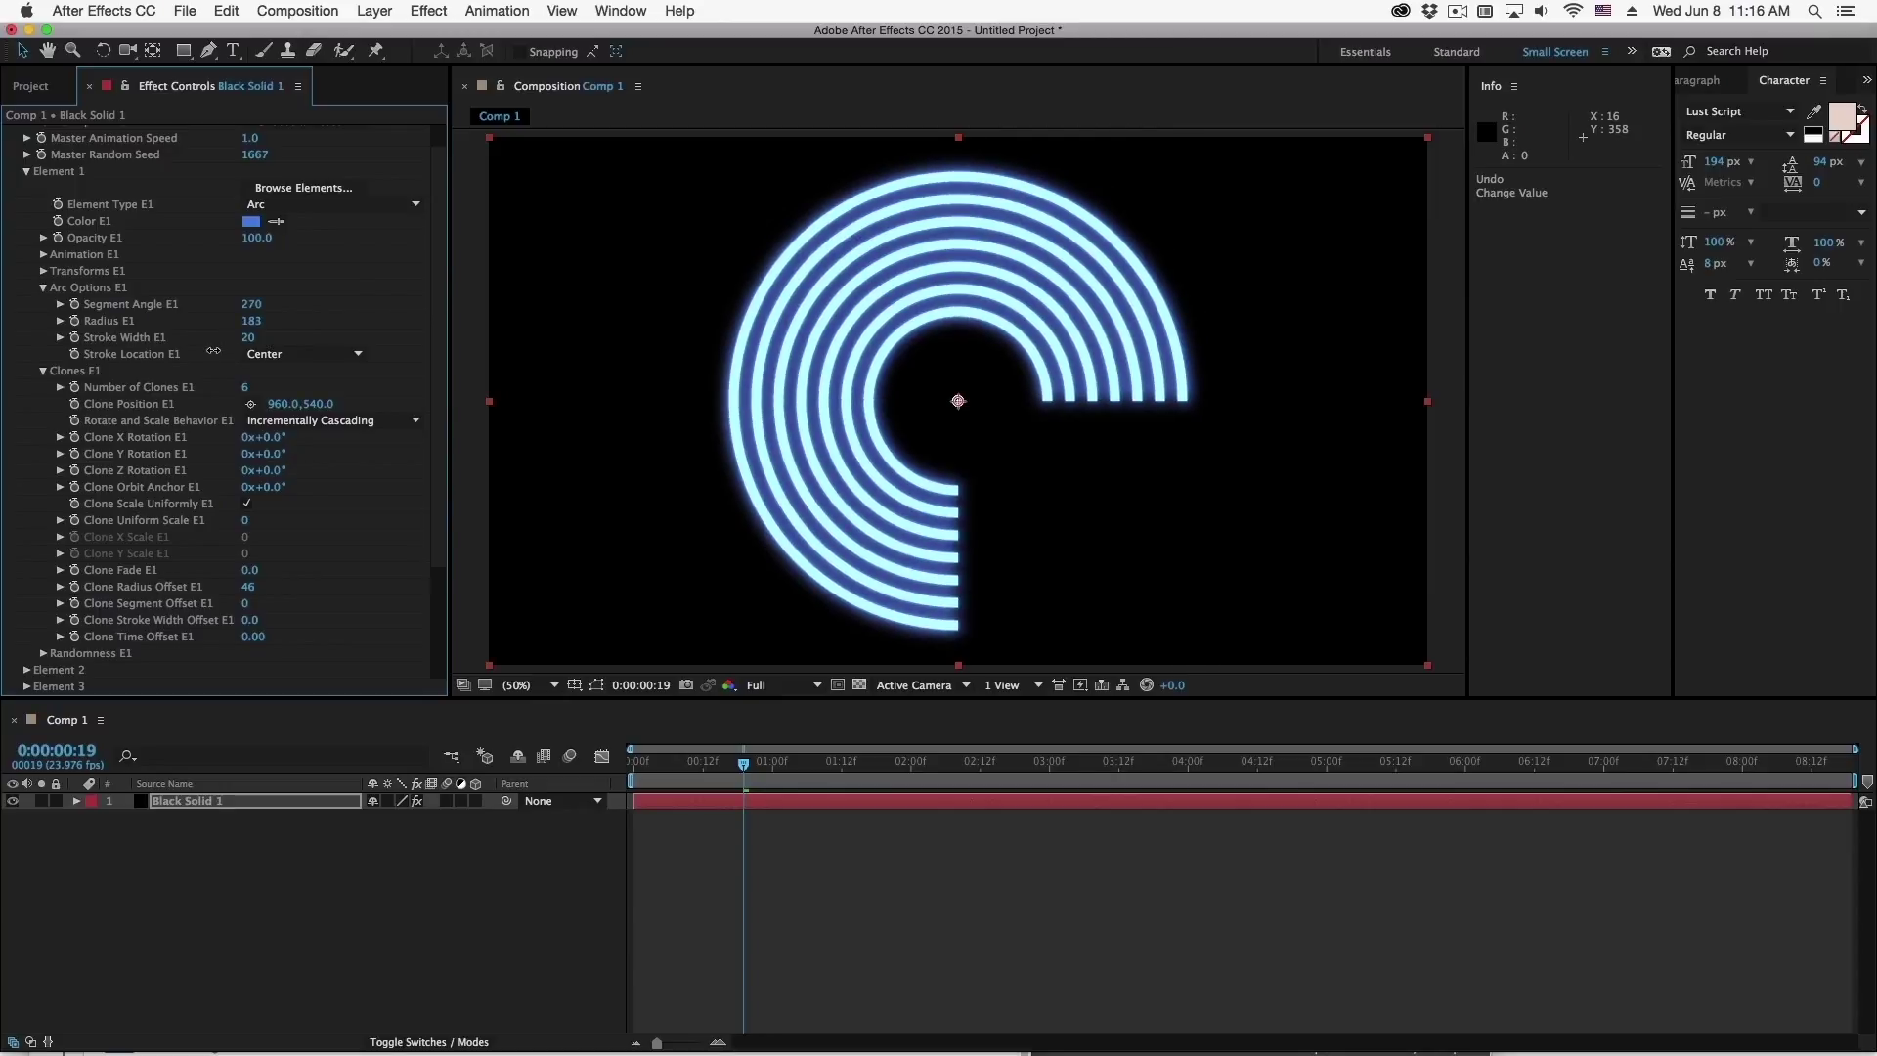
{"action": "mouse_move", "coordinate": [251, 571]}
{"action": "left_mouse_down"}
{"action": "mouse_move", "coordinate": [295, 579]}
{"action": "mouse_move", "coordinate": [253, 633]}
{"action": "left_mouse_up"}
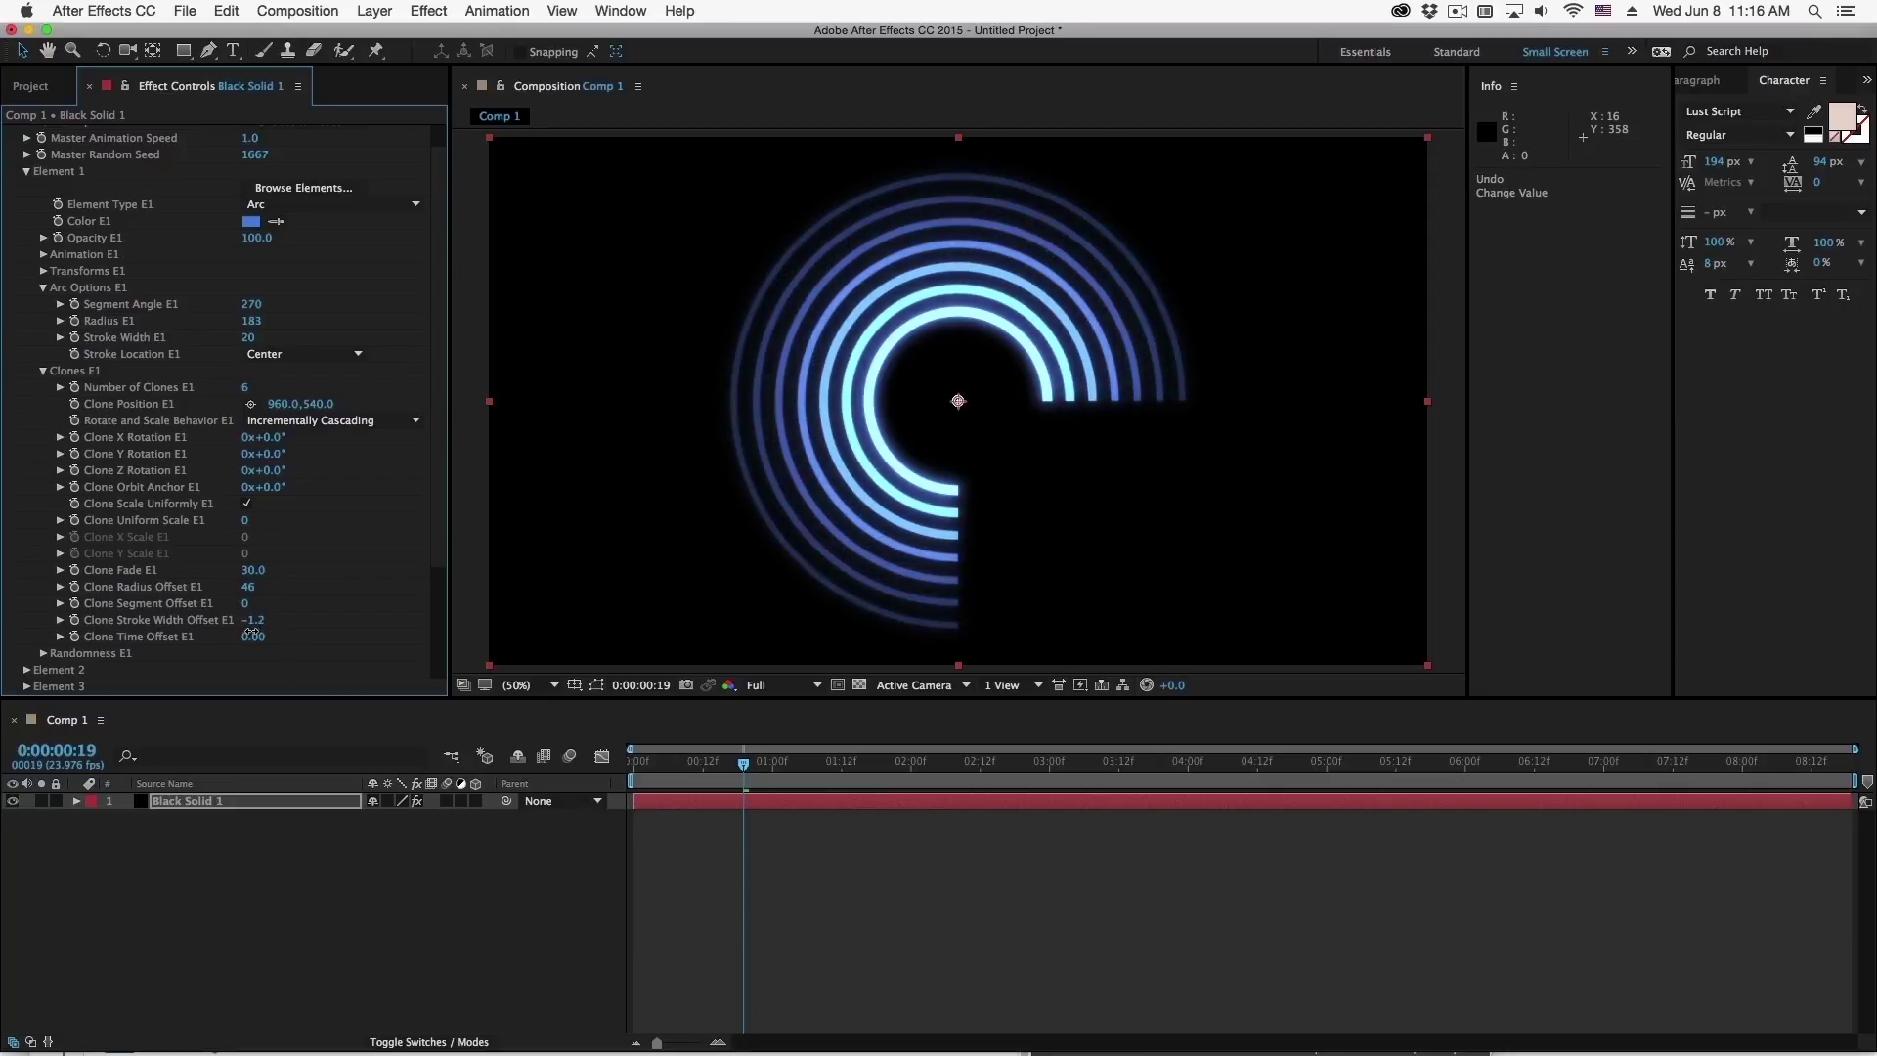
Under Randomness, set Random Z Rotation to 83% and Random Segment Angle to 20%
{"action": "left_click", "coordinate": [41, 372]}
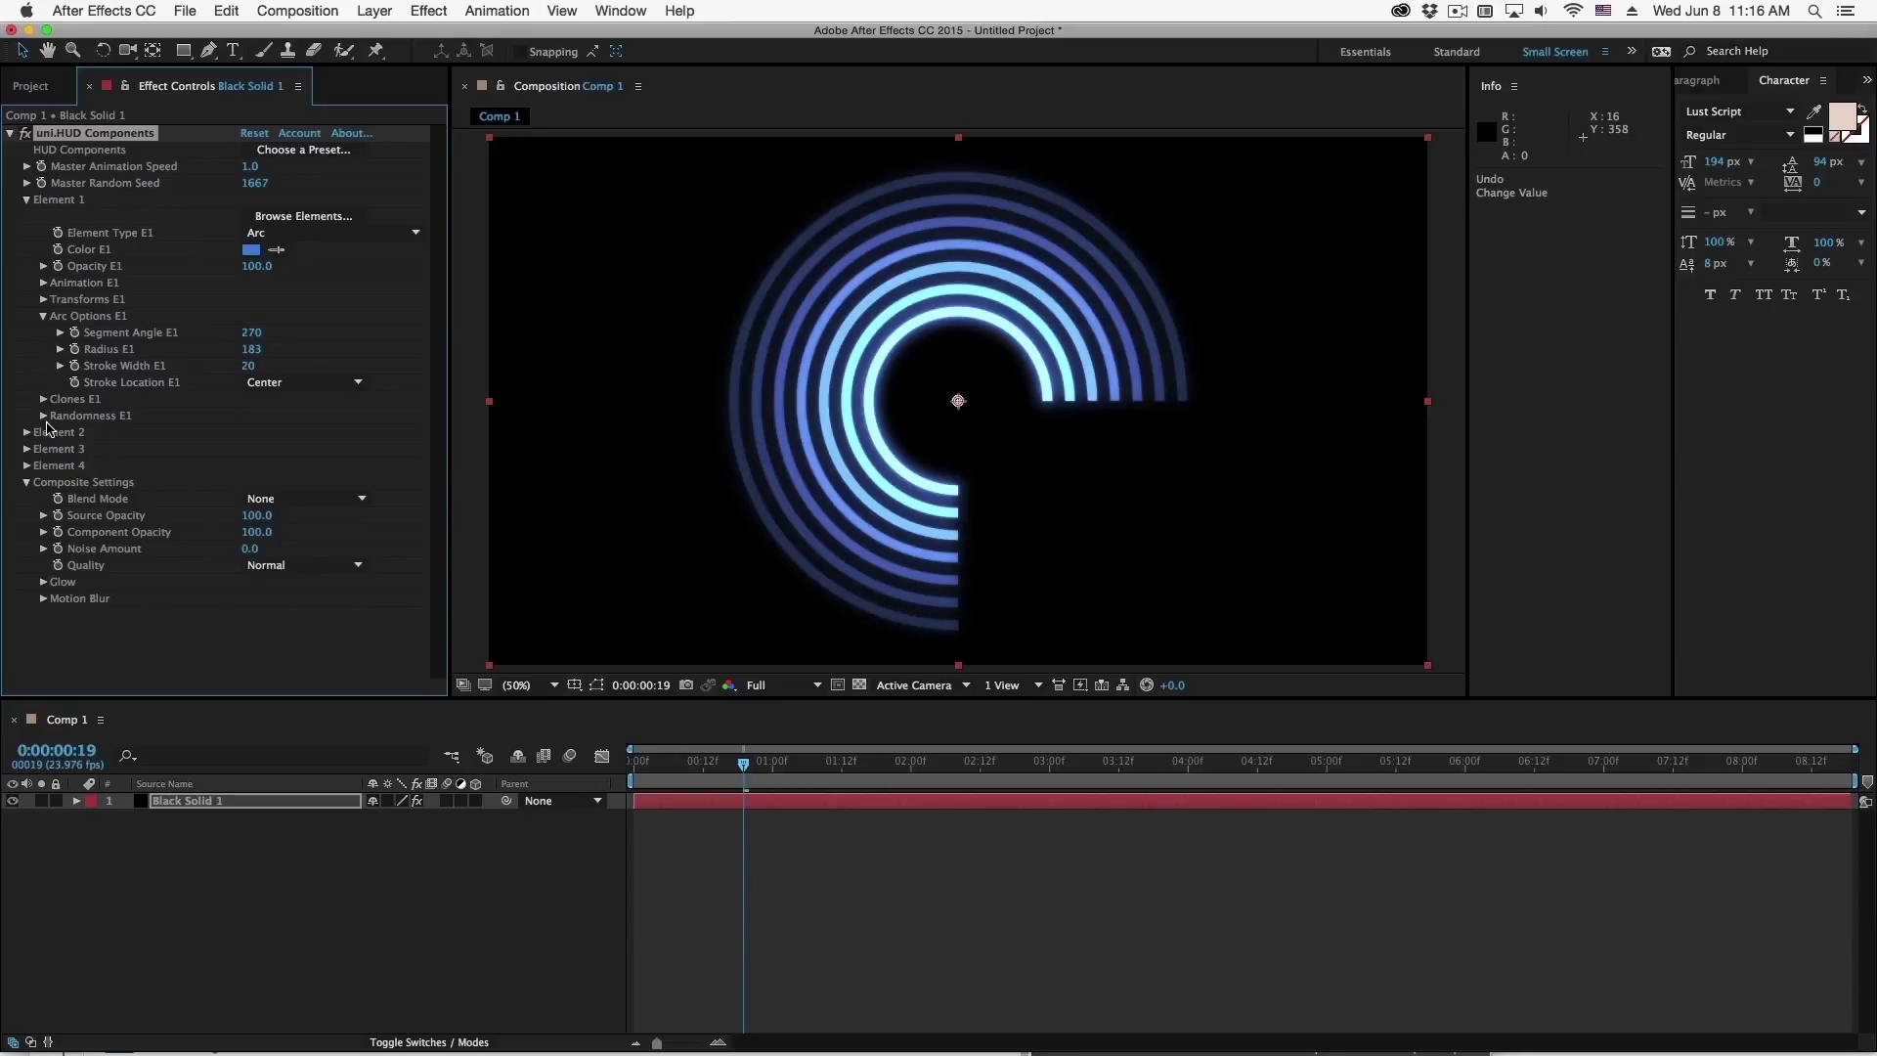
{"action": "left_click", "coordinate": [43, 416]}
{"action": "scroll", "coordinate": [155, 464], "scroll_direction": "down", "scroll_amount": 1}
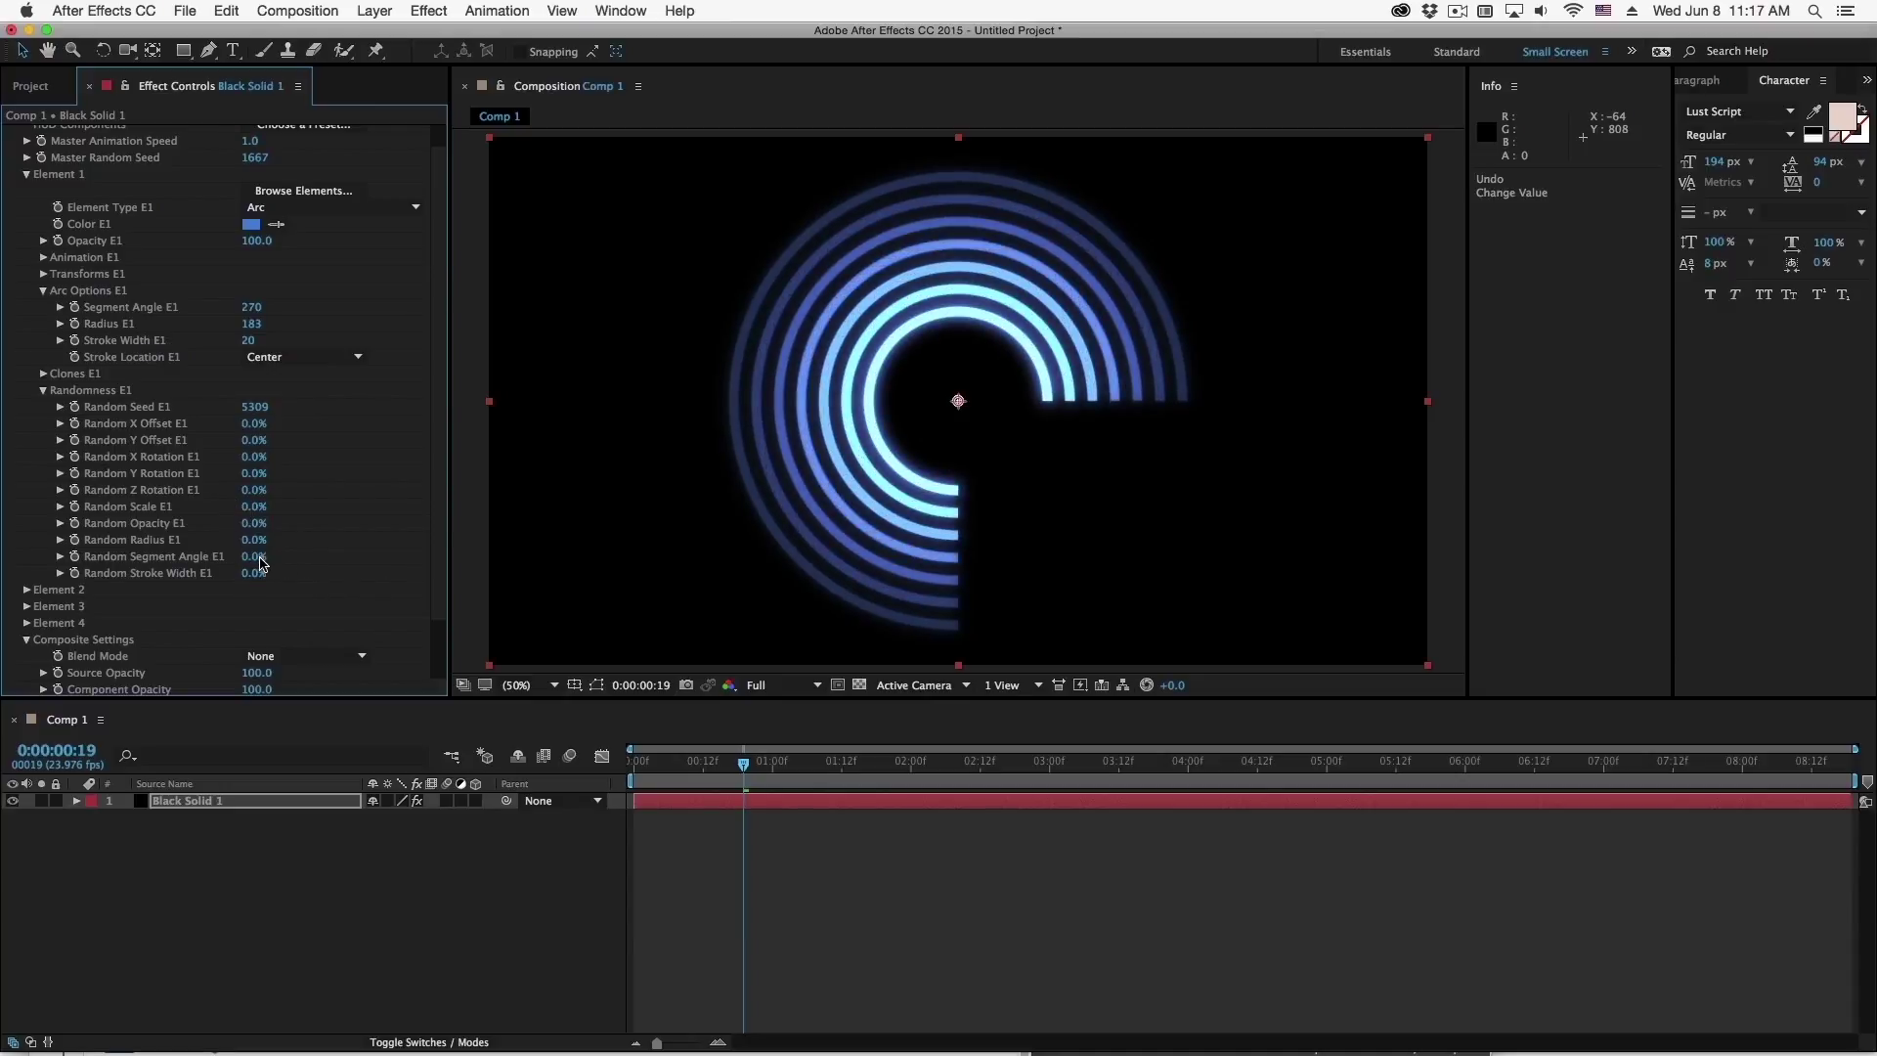
{"action": "left_click_drag", "start_coordinate": [255, 556], "coordinate": [273, 514]}
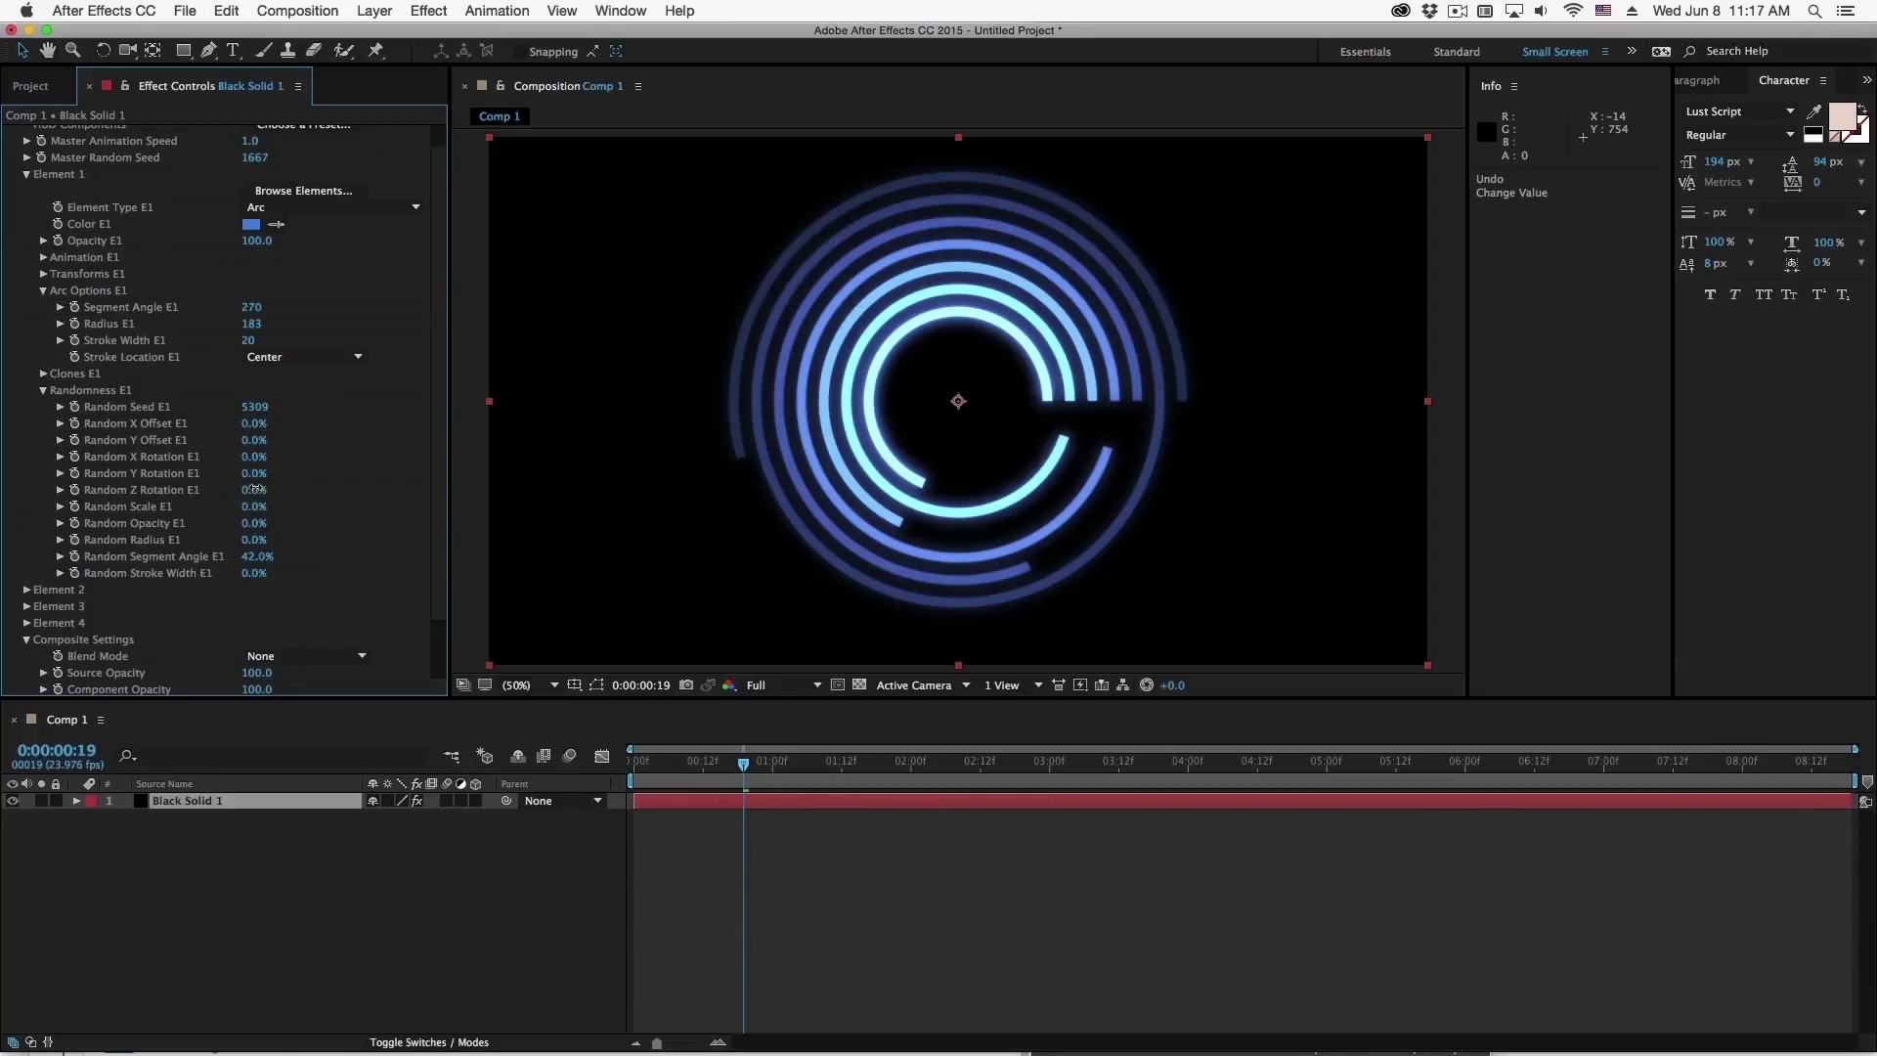
{"action": "left_click_drag", "start_coordinate": [267, 491], "coordinate": [374, 500]}
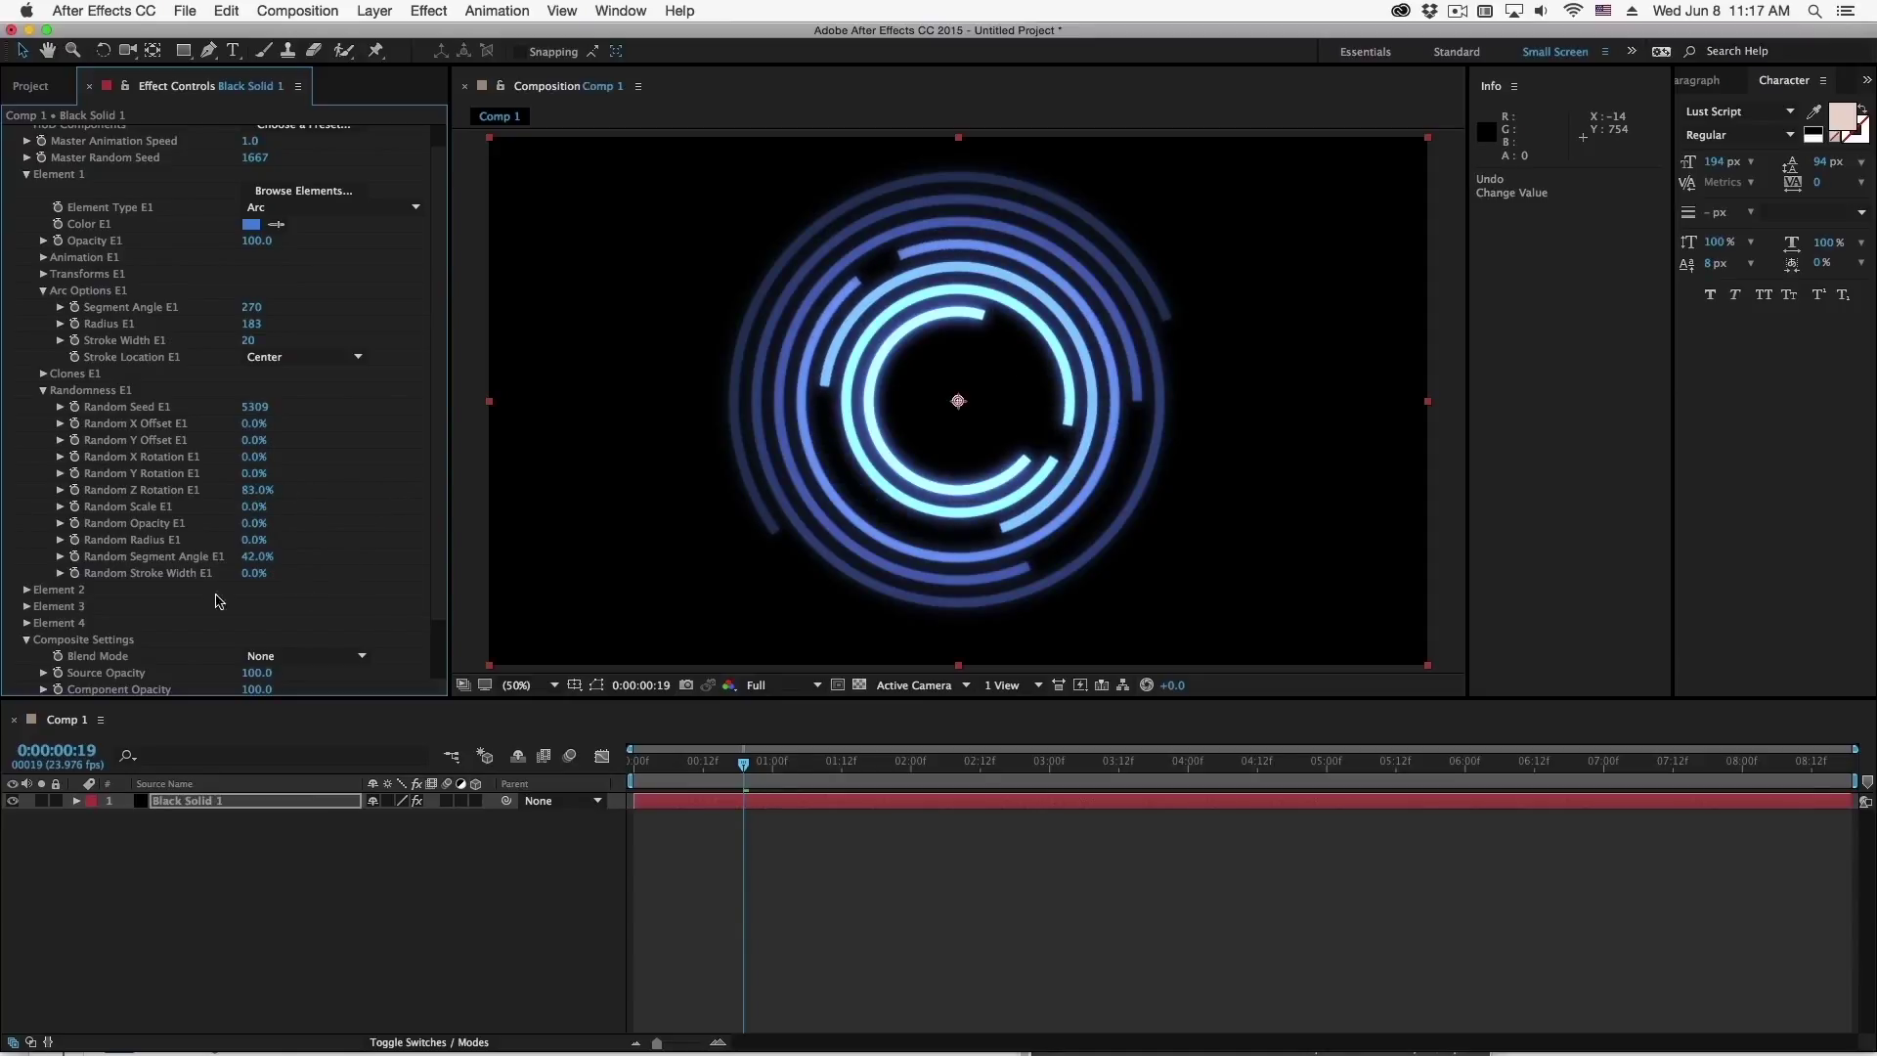
{"action": "left_click", "coordinate": [256, 556]}
{"action": "type", "text": "20"}
{"action": "key", "text": "Return"}
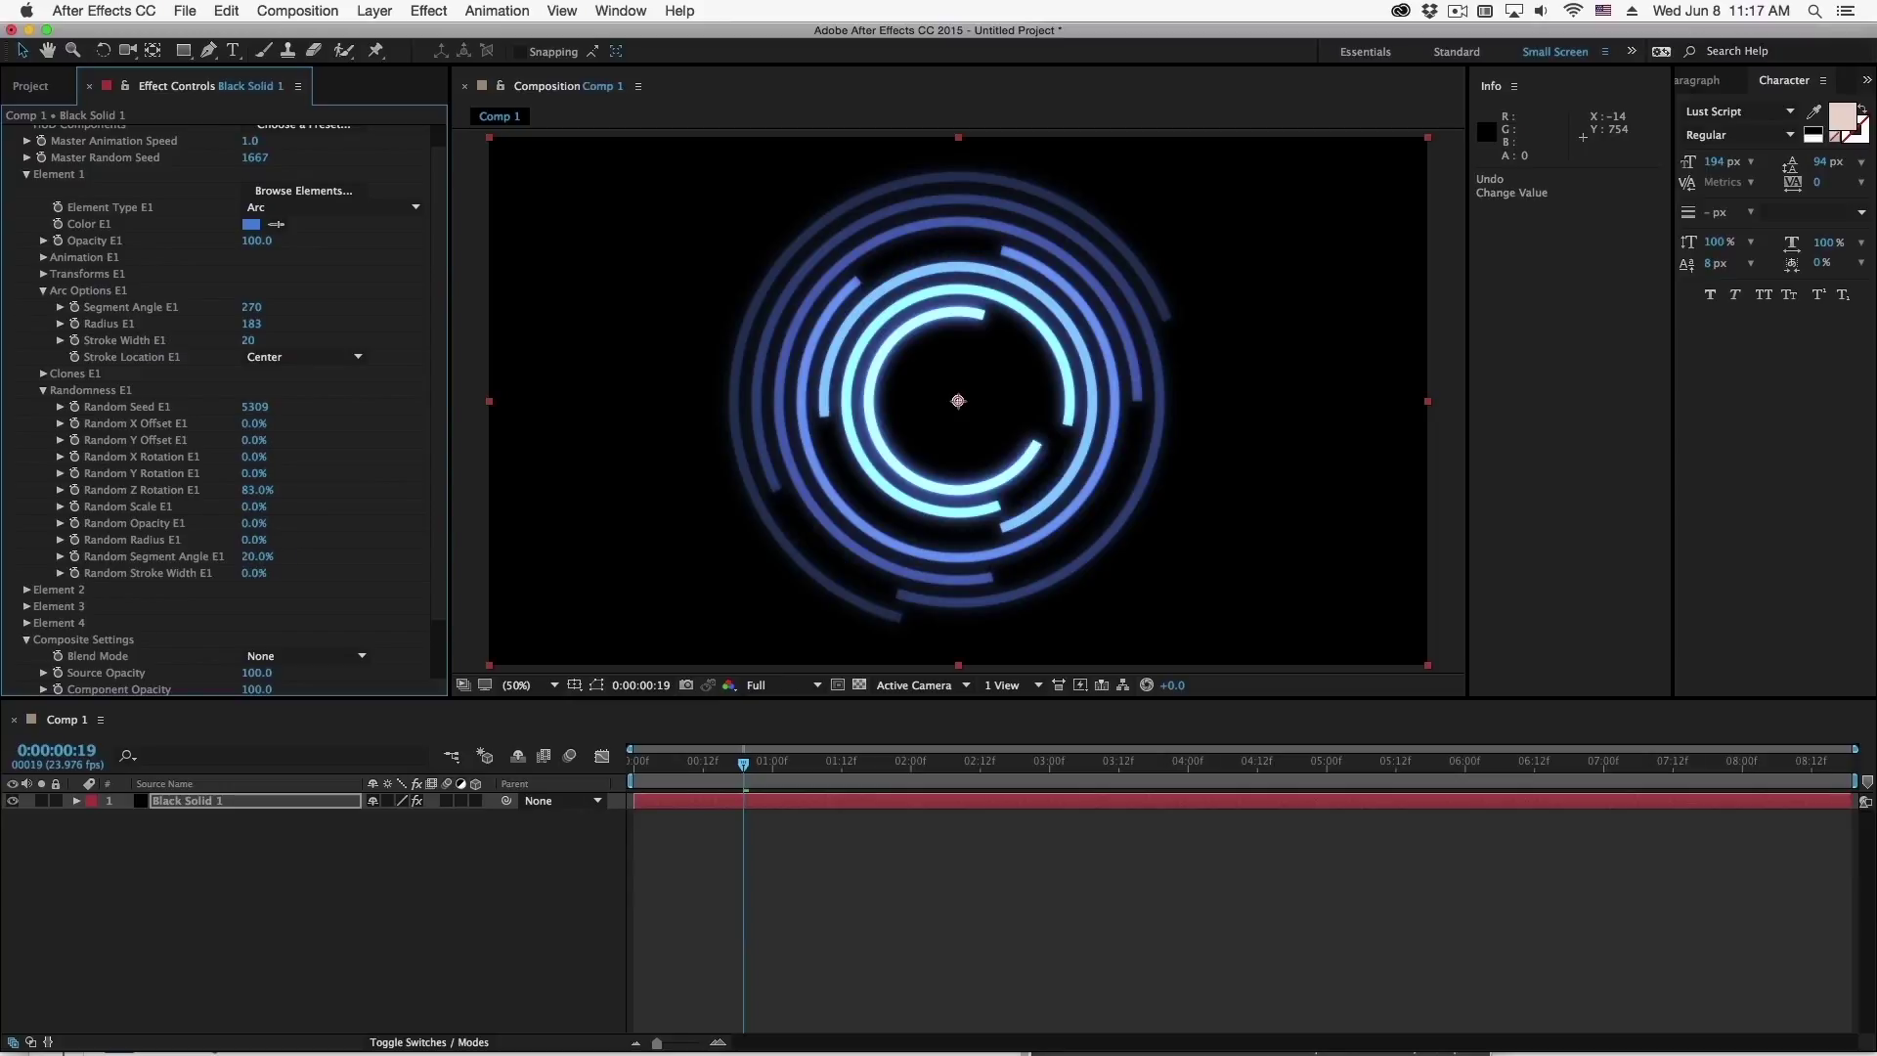
{"action": "left_click", "coordinate": [43, 291]}
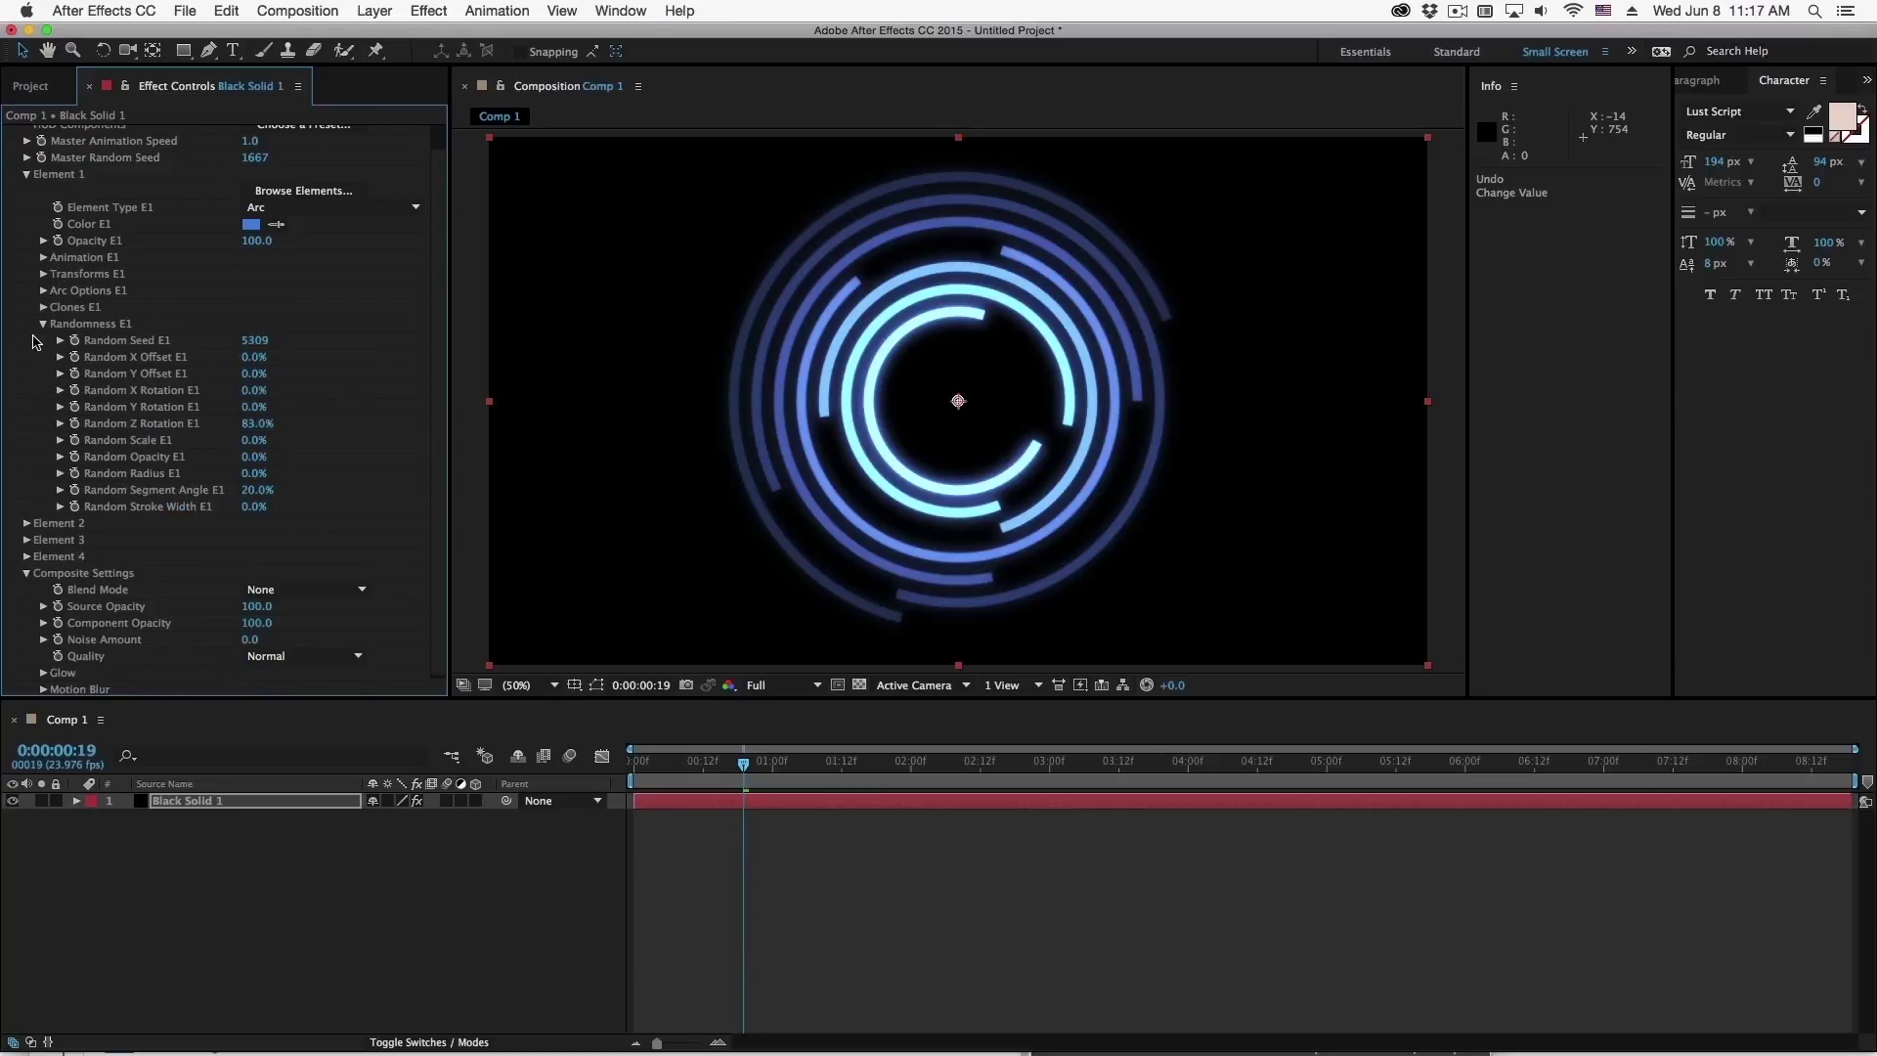
Set Element 1's Animation Type to Wiggle Rotate 2D and scrub the timeline to preview it
{"action": "left_click", "coordinate": [42, 324]}
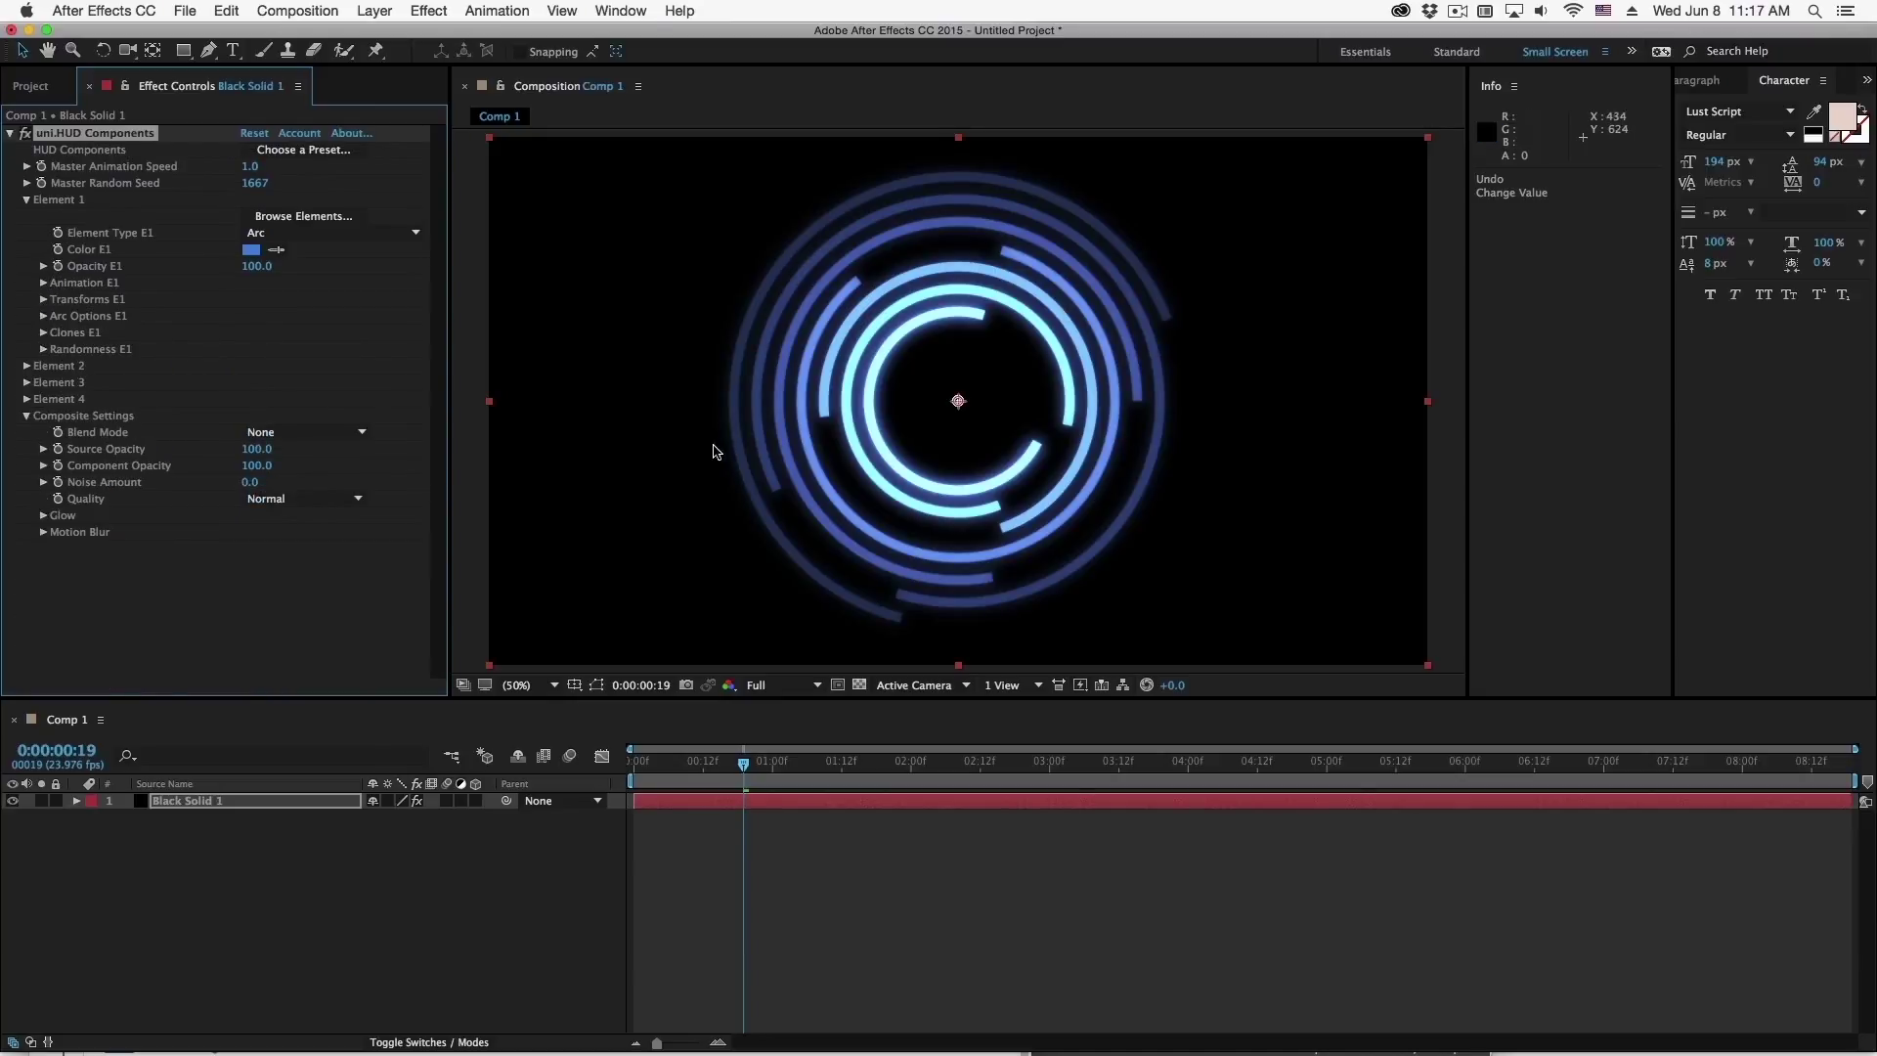
{"action": "left_click", "coordinate": [43, 284]}
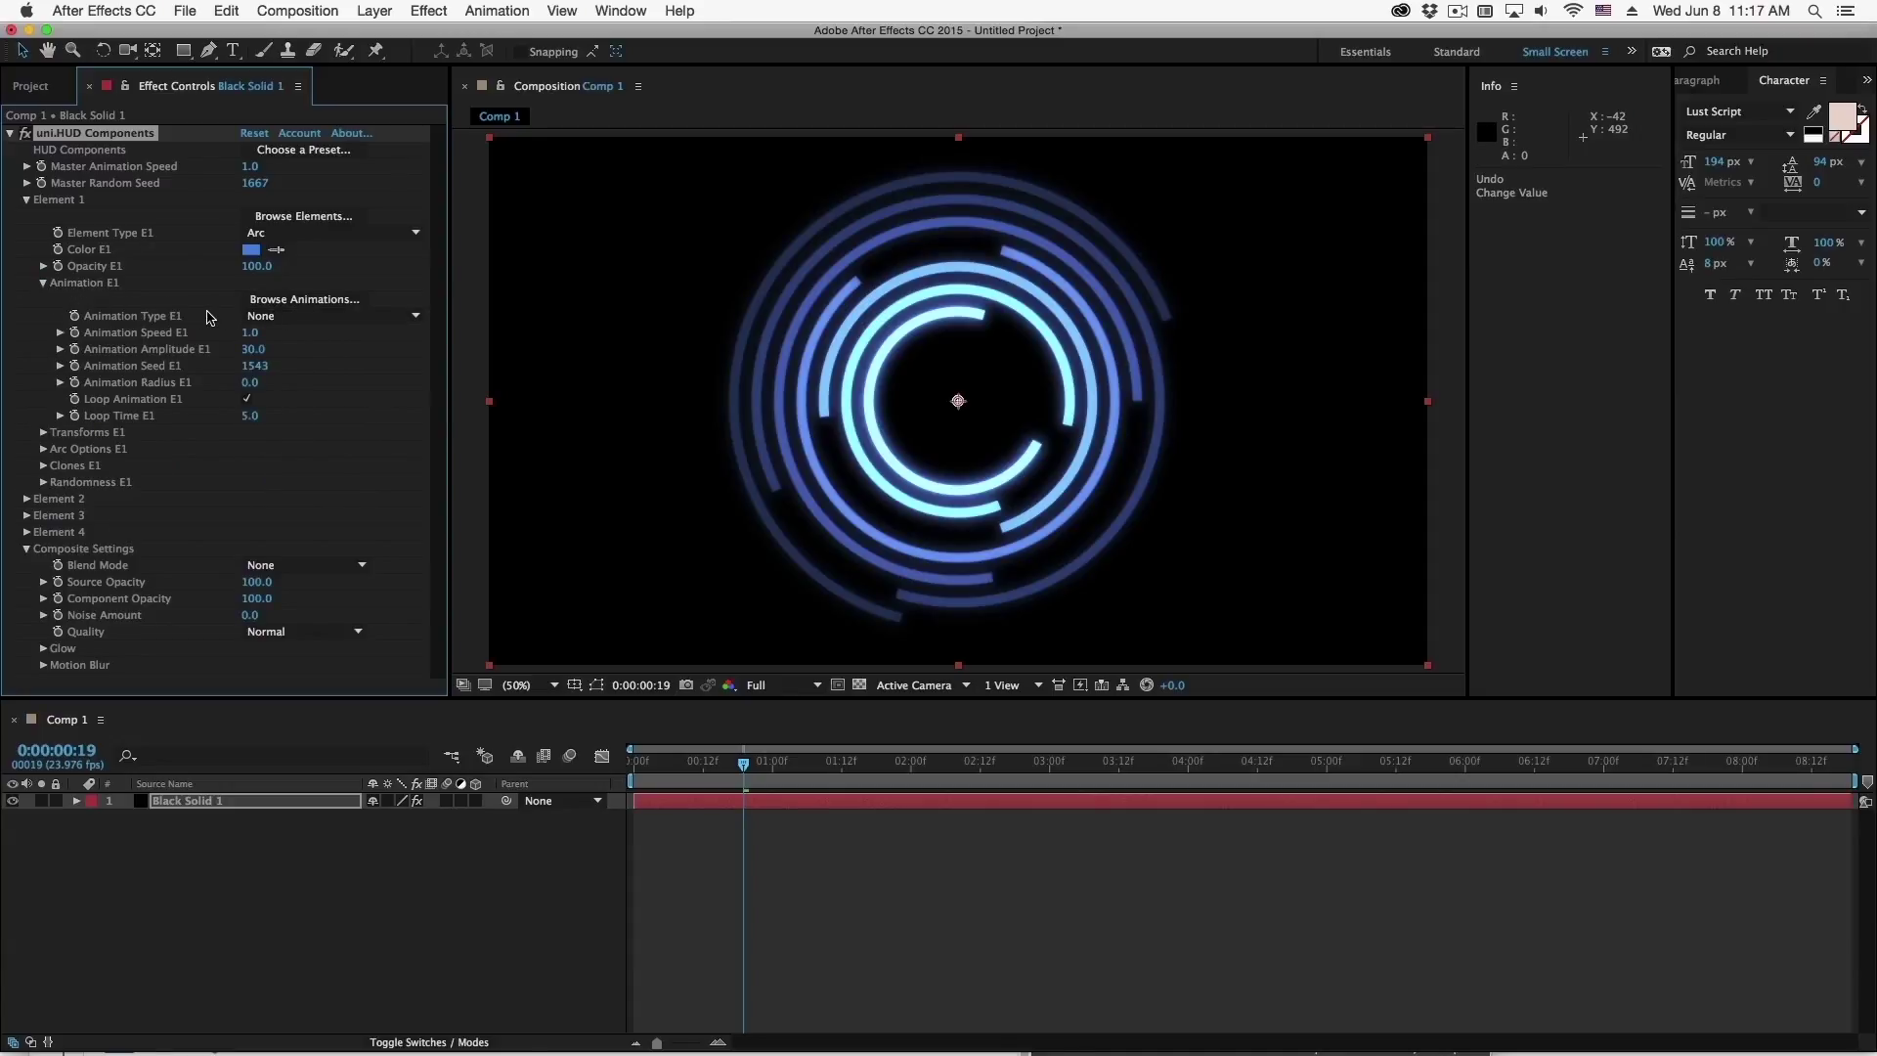
{"action": "left_click", "coordinate": [284, 299]}
{"action": "scroll", "coordinate": [928, 411], "scroll_direction": "down", "scroll_amount": 3}
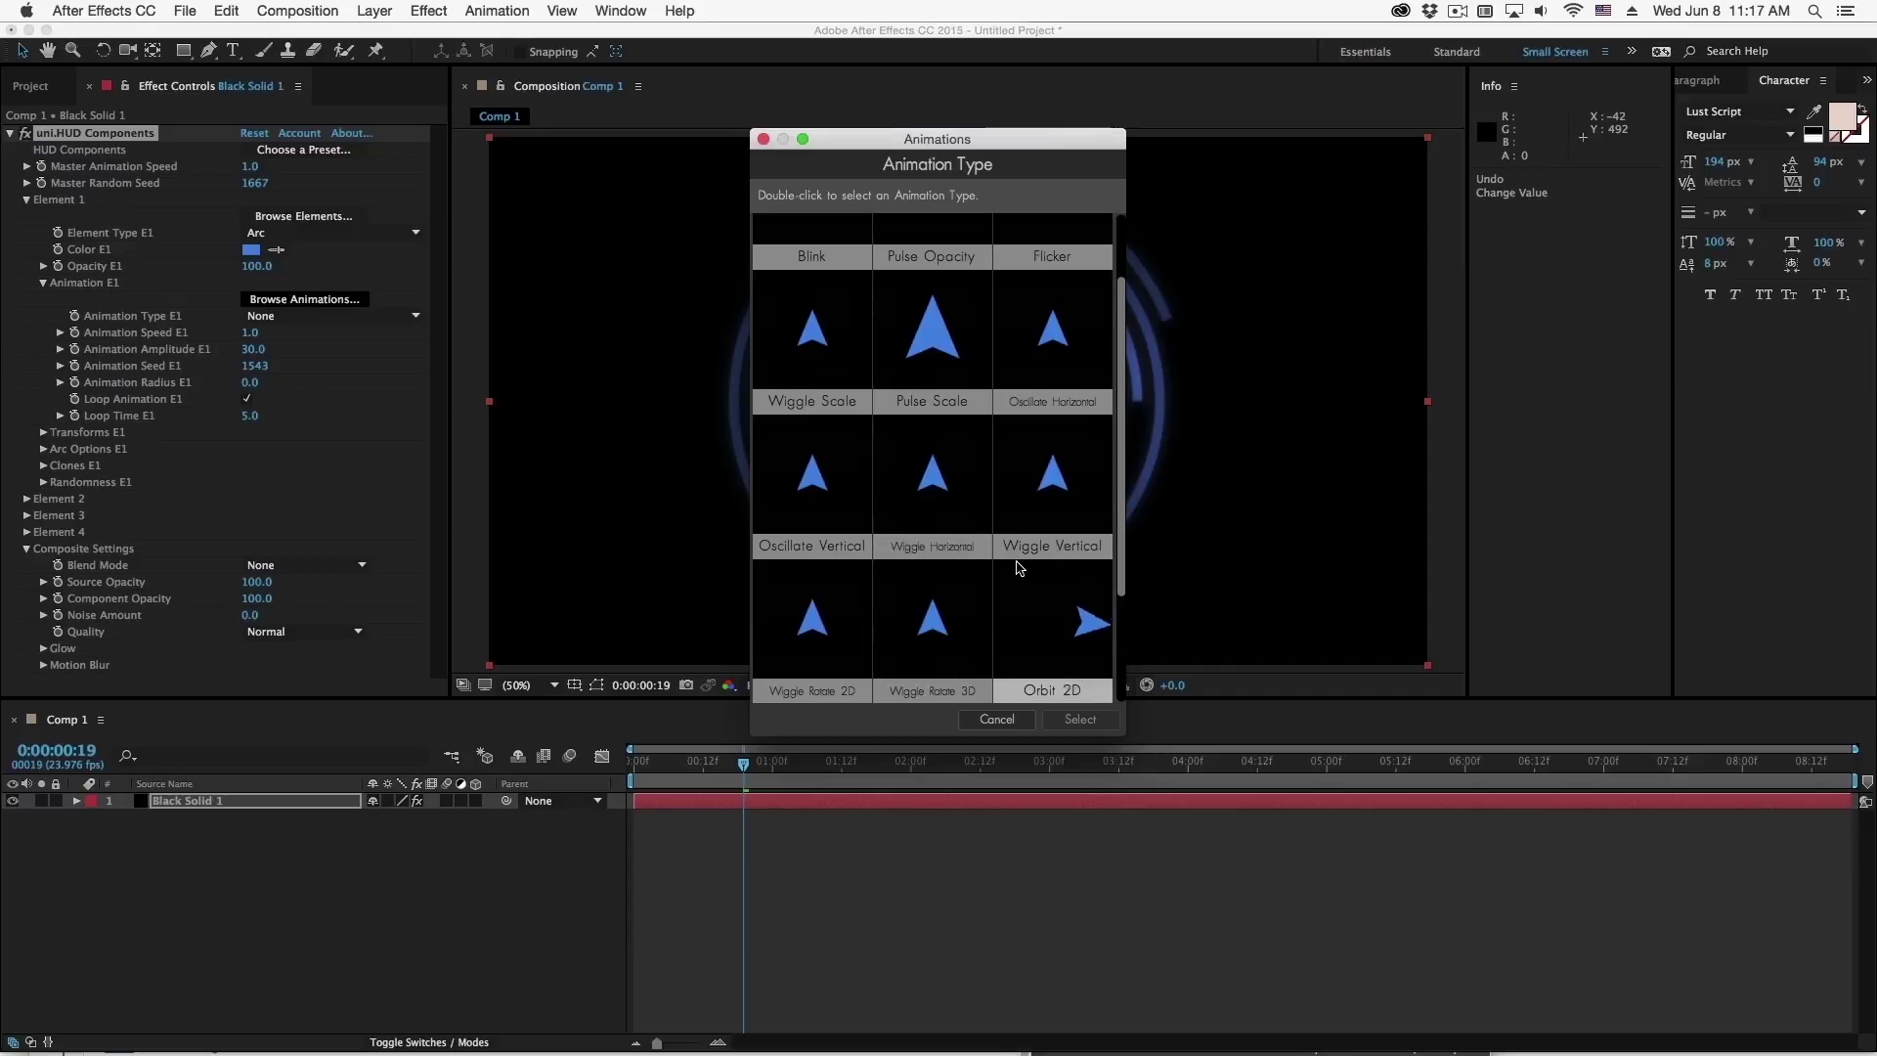
{"action": "scroll", "coordinate": [1014, 566], "scroll_direction": "down", "scroll_amount": 2}
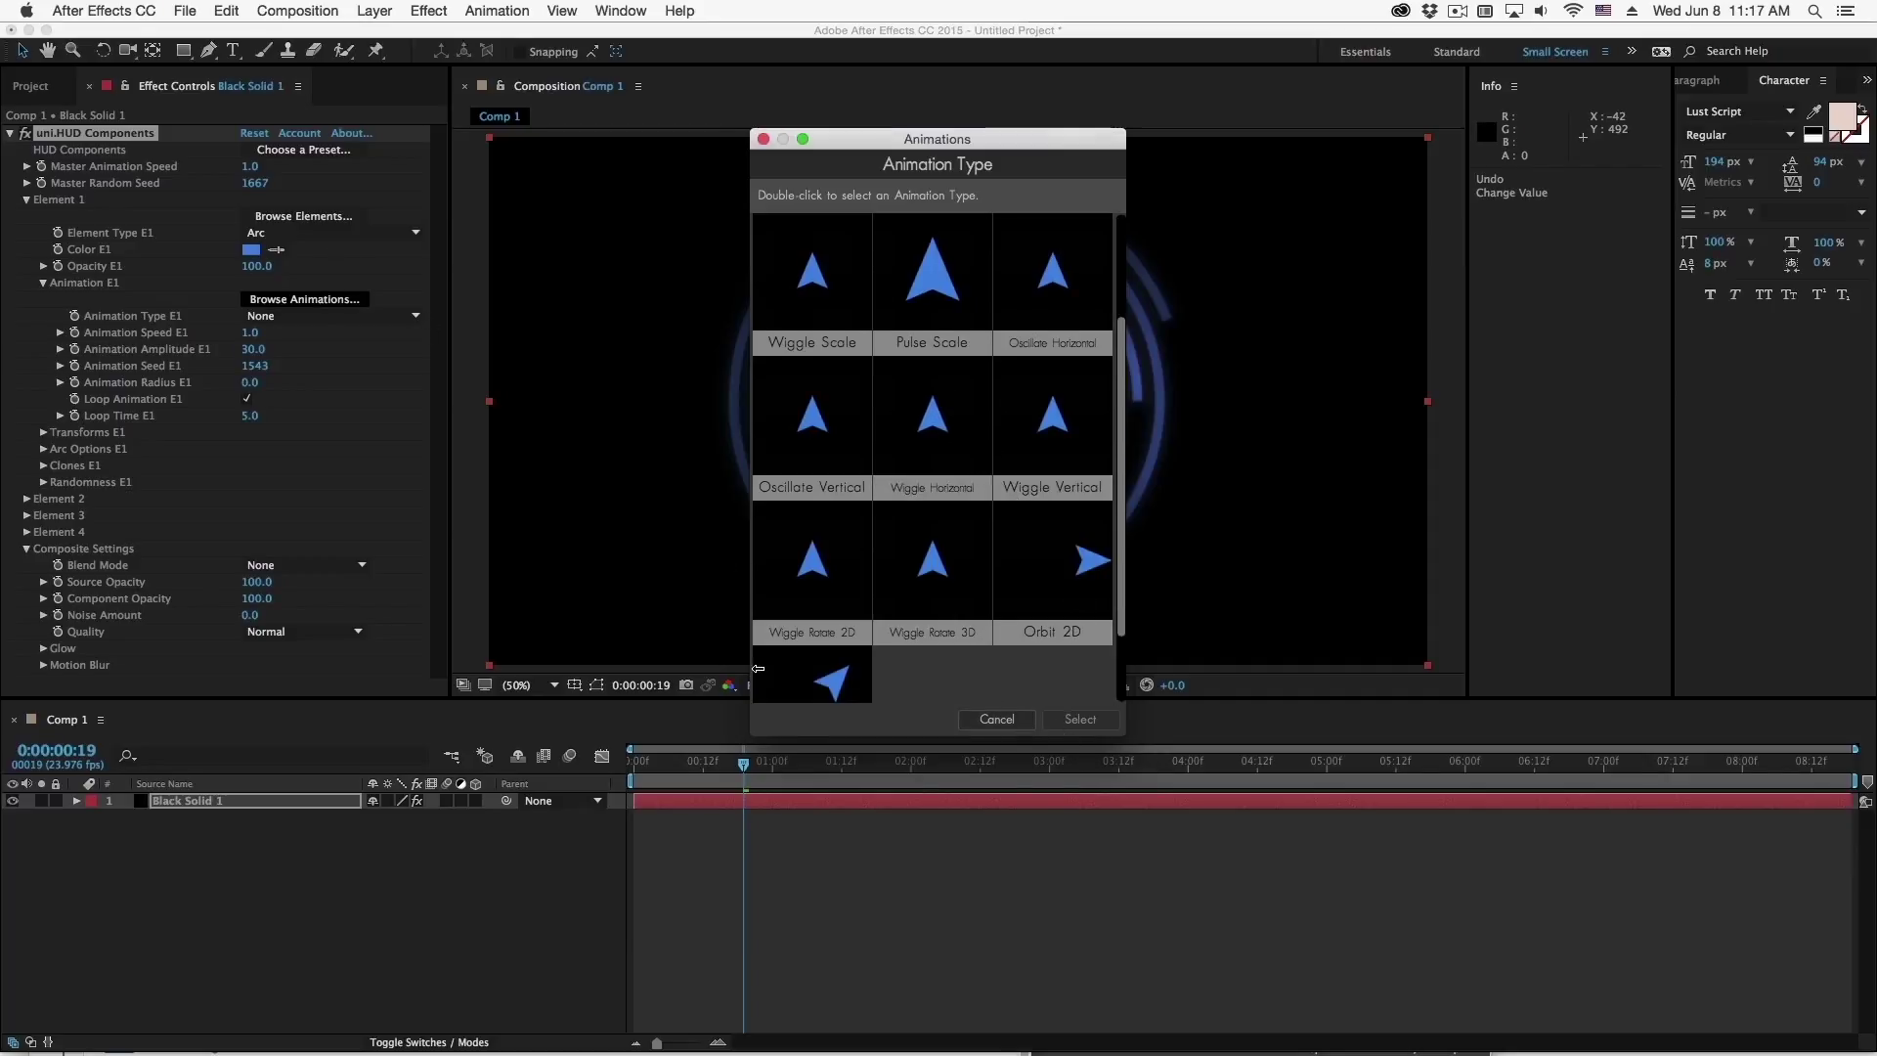
{"action": "left_click", "coordinate": [995, 719]}
{"action": "left_click", "coordinate": [293, 316]}
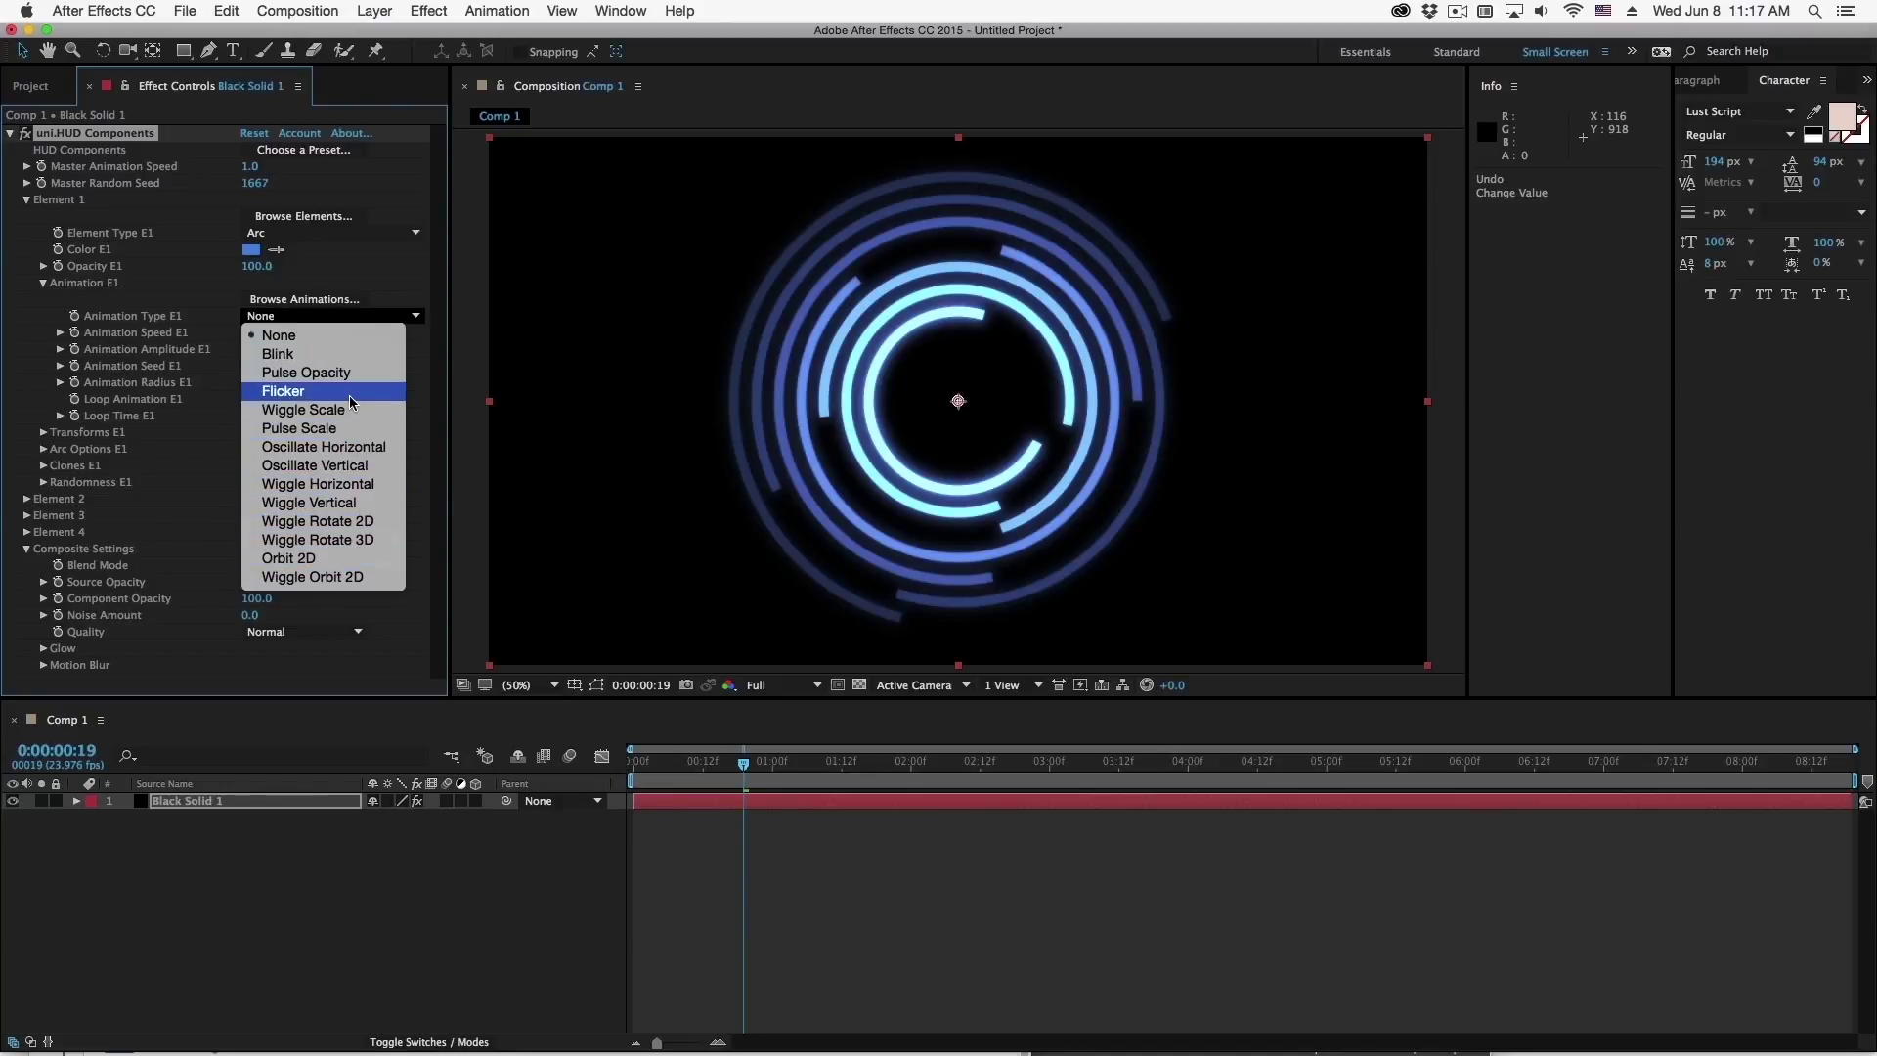
{"action": "left_click", "coordinate": [395, 528]}
{"action": "left_click_drag", "start_coordinate": [745, 788], "coordinate": [1016, 790]}
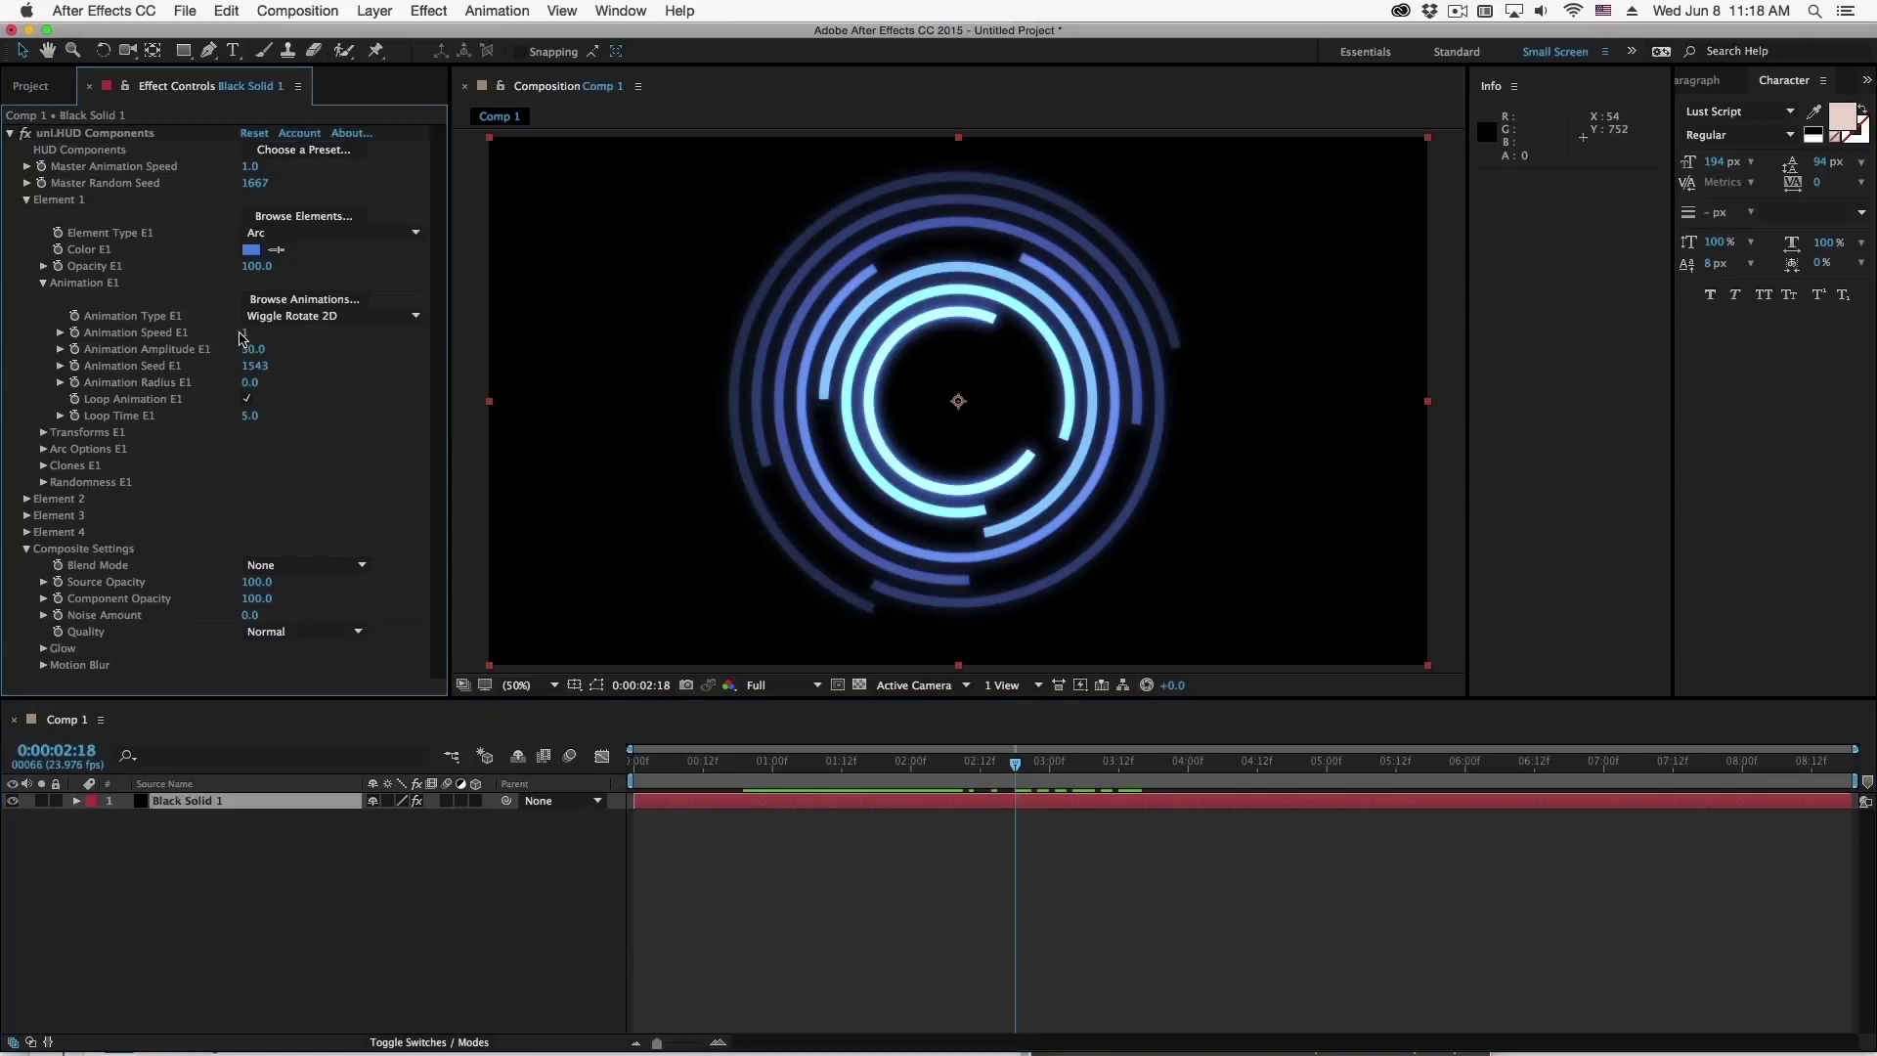
Lower the animation speed to .25 and change the composition duration to 5 seconds
{"action": "left_click", "coordinate": [248, 332]}
{"action": "type", "text": ".25"}
{"action": "key", "text": "Return"}
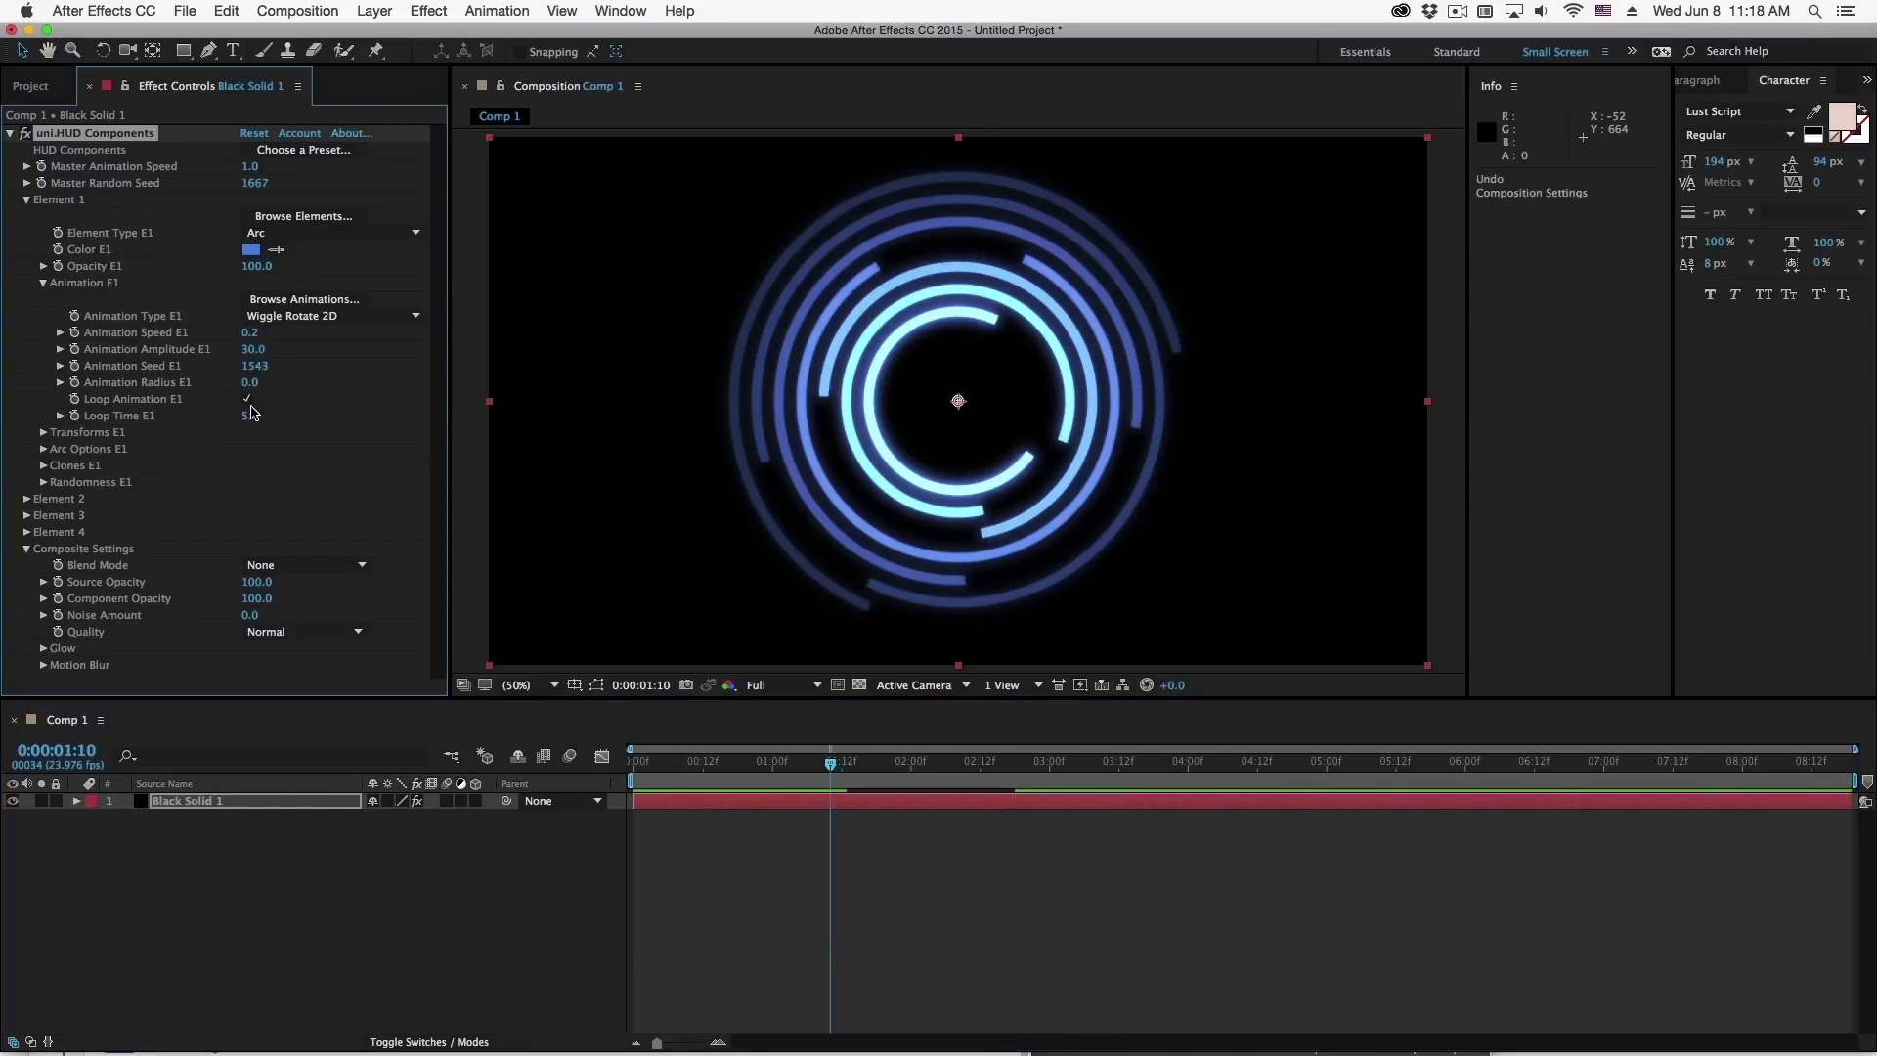
{"action": "key", "text": "super+k"}
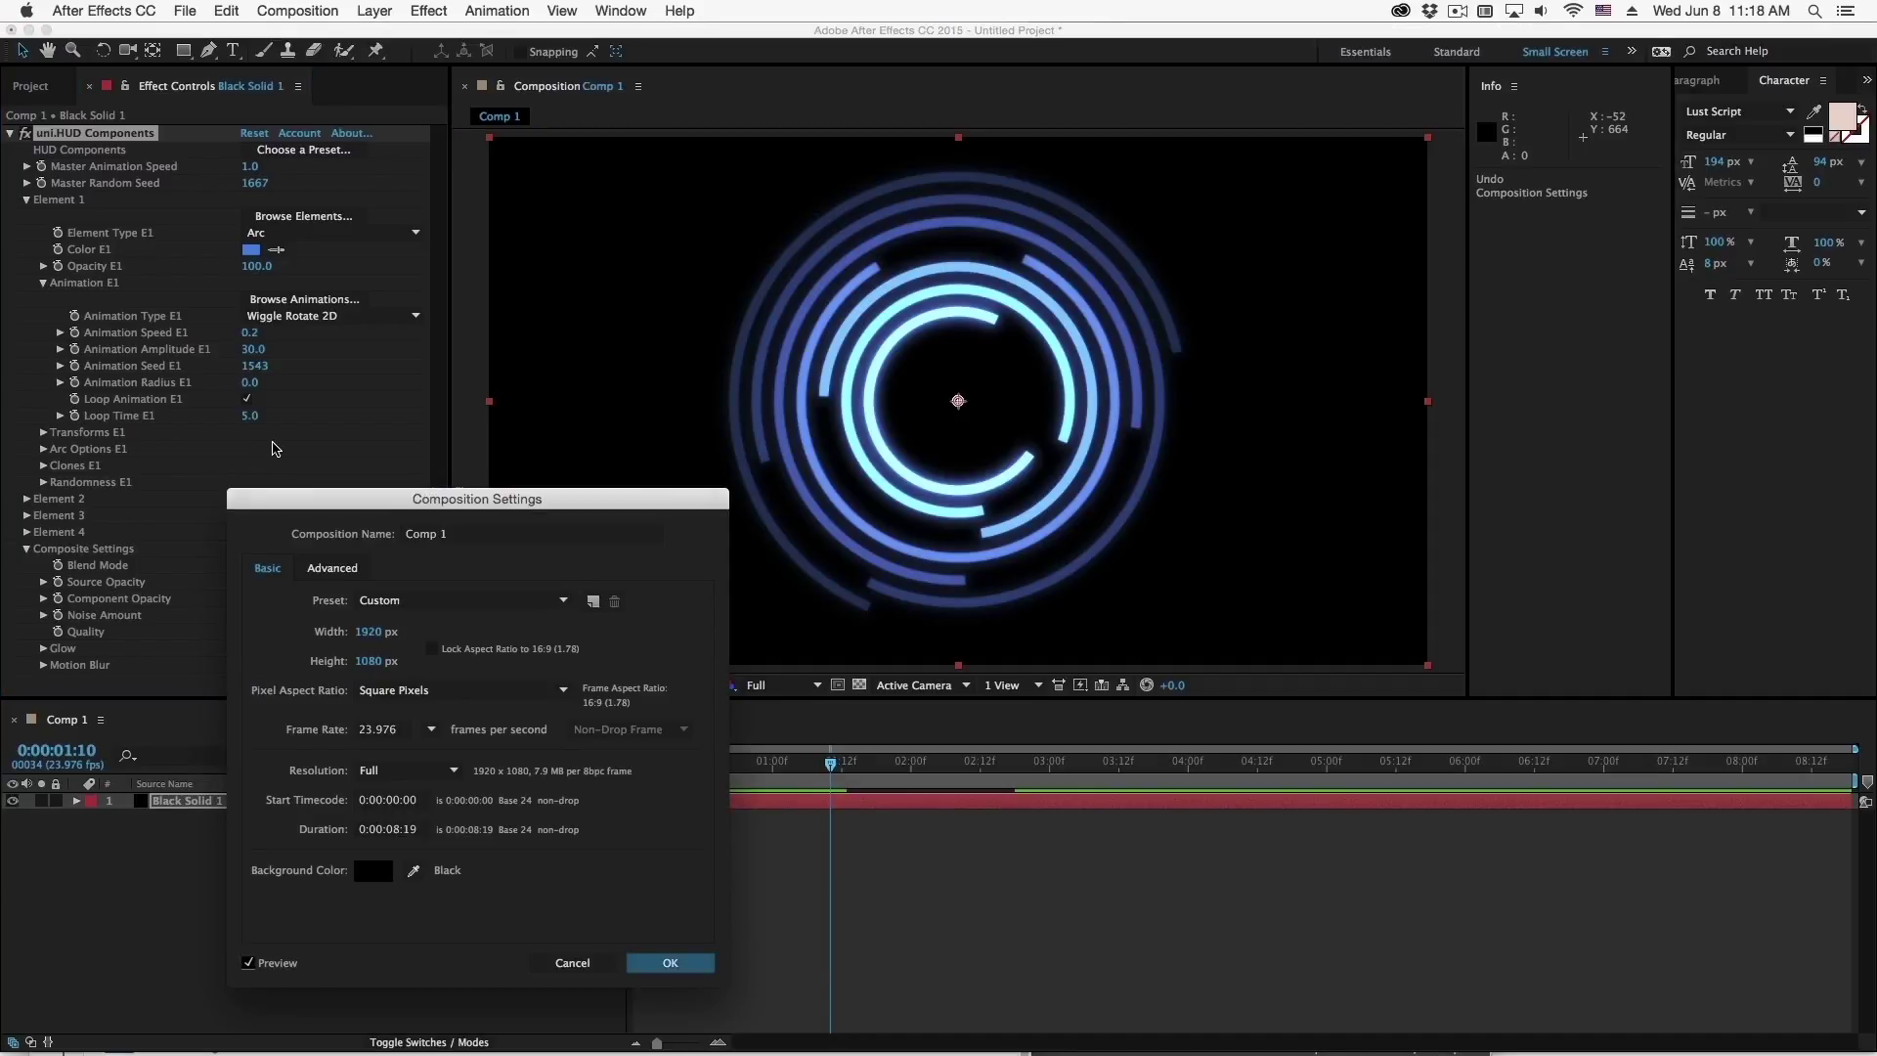
{"action": "key", "text": "shift+Tab"}
{"action": "key", "text": "shift+Tab"}
{"action": "key", "text": "shift+Tab"}
{"action": "type", "text": "5"}
{"action": "key", "text": "Return"}
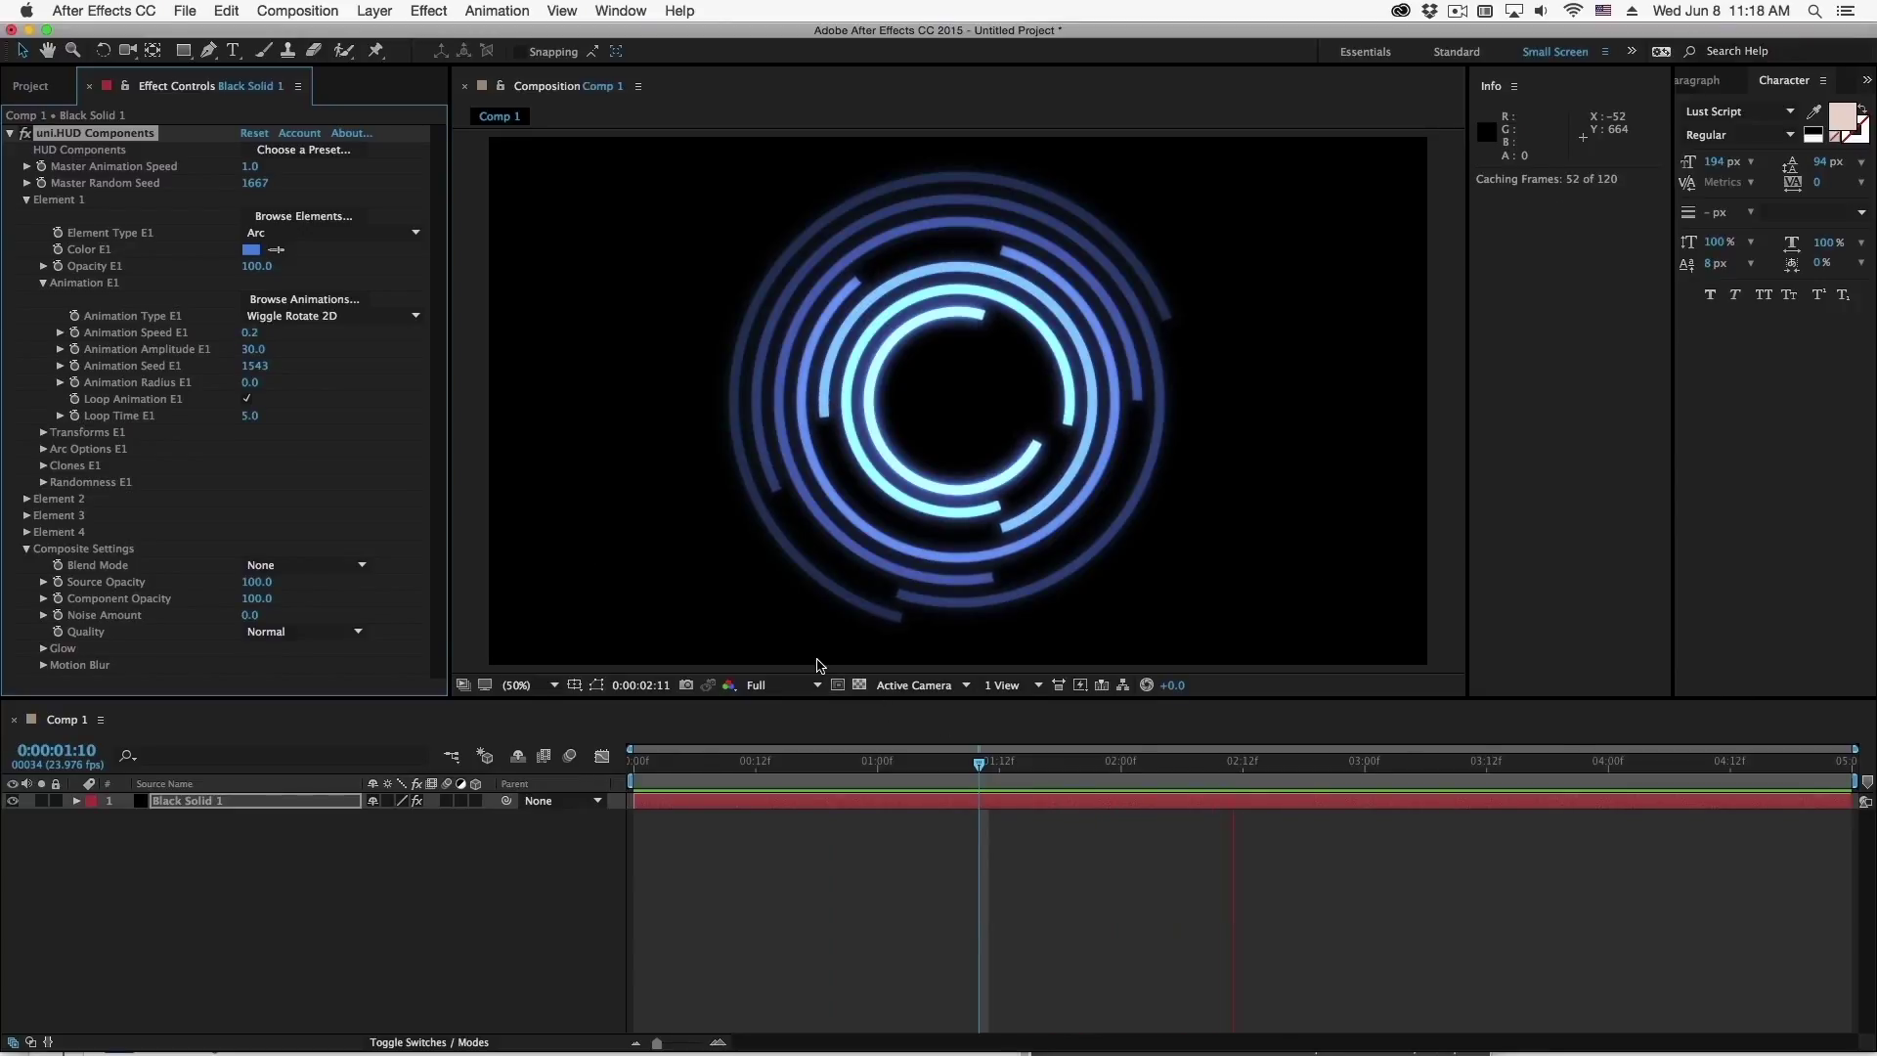
Set Animation Speed to 0.3 and stop the preview playback
{"action": "left_click", "coordinate": [252, 334]}
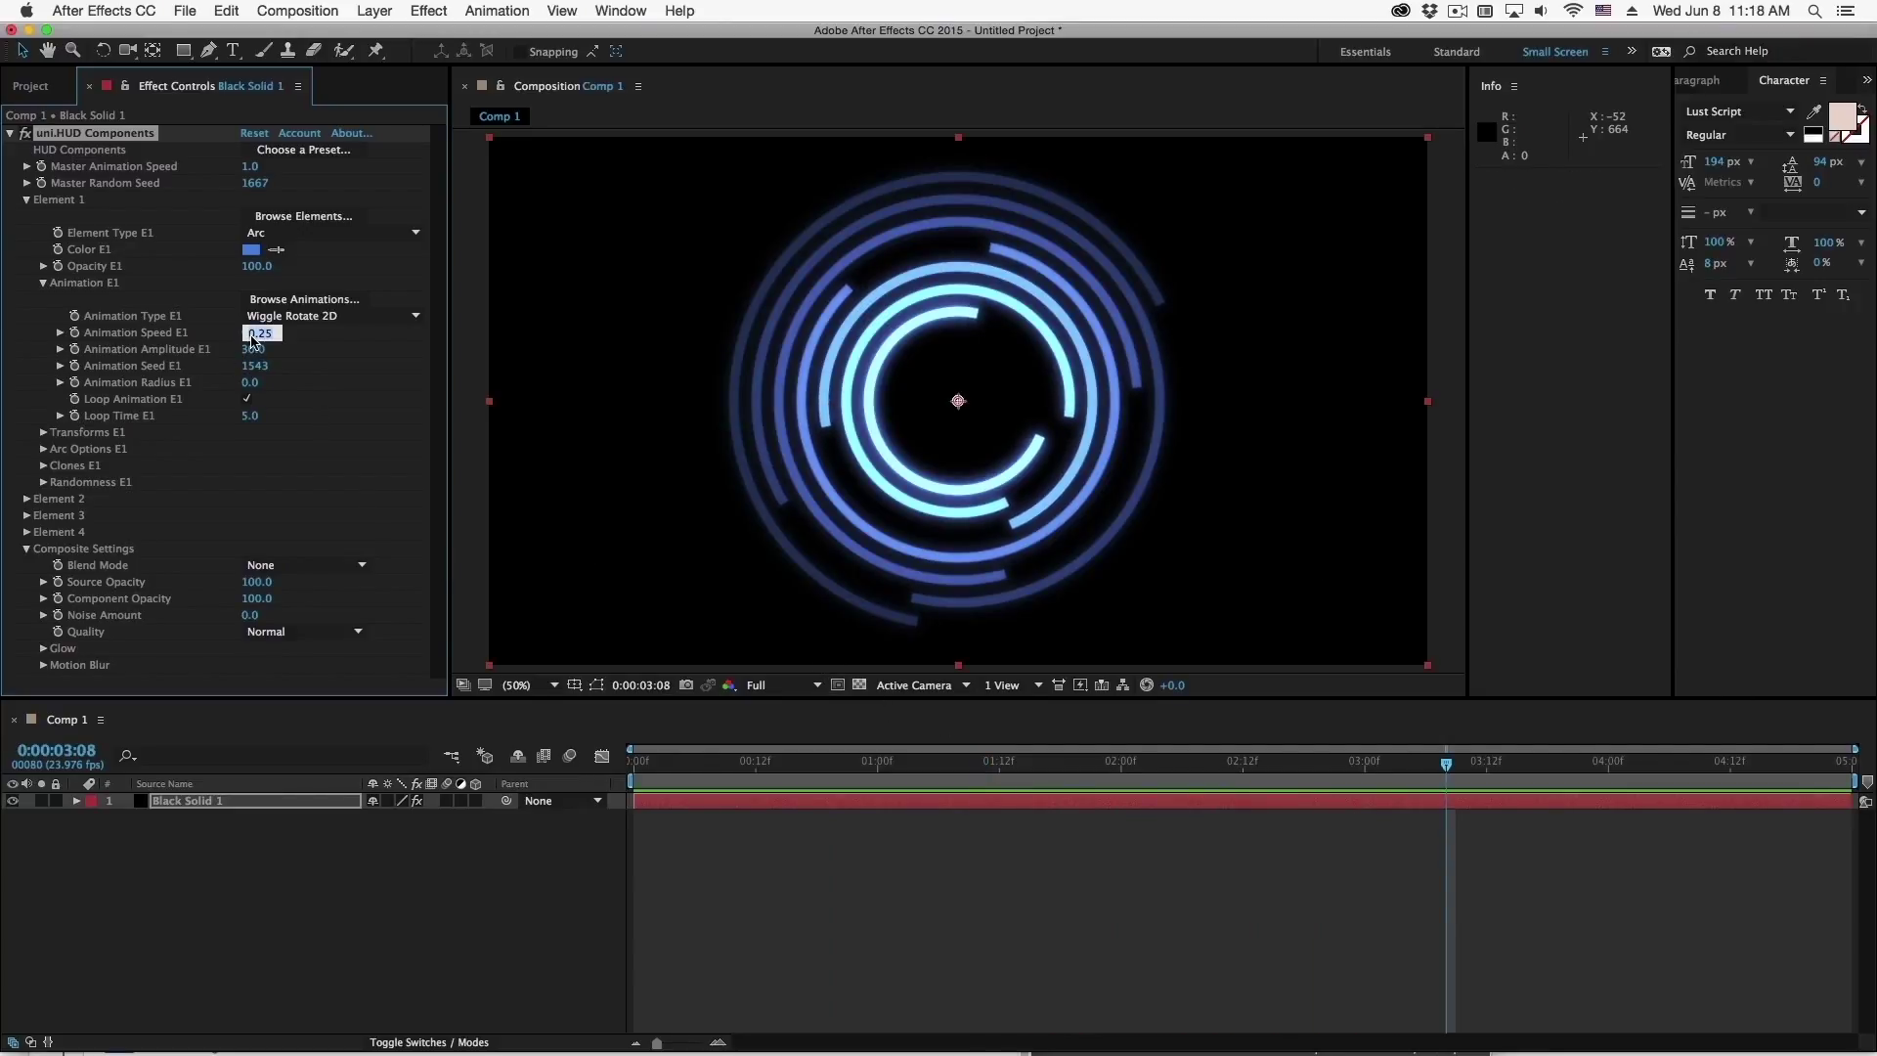
{"action": "key", "text": "Return"}
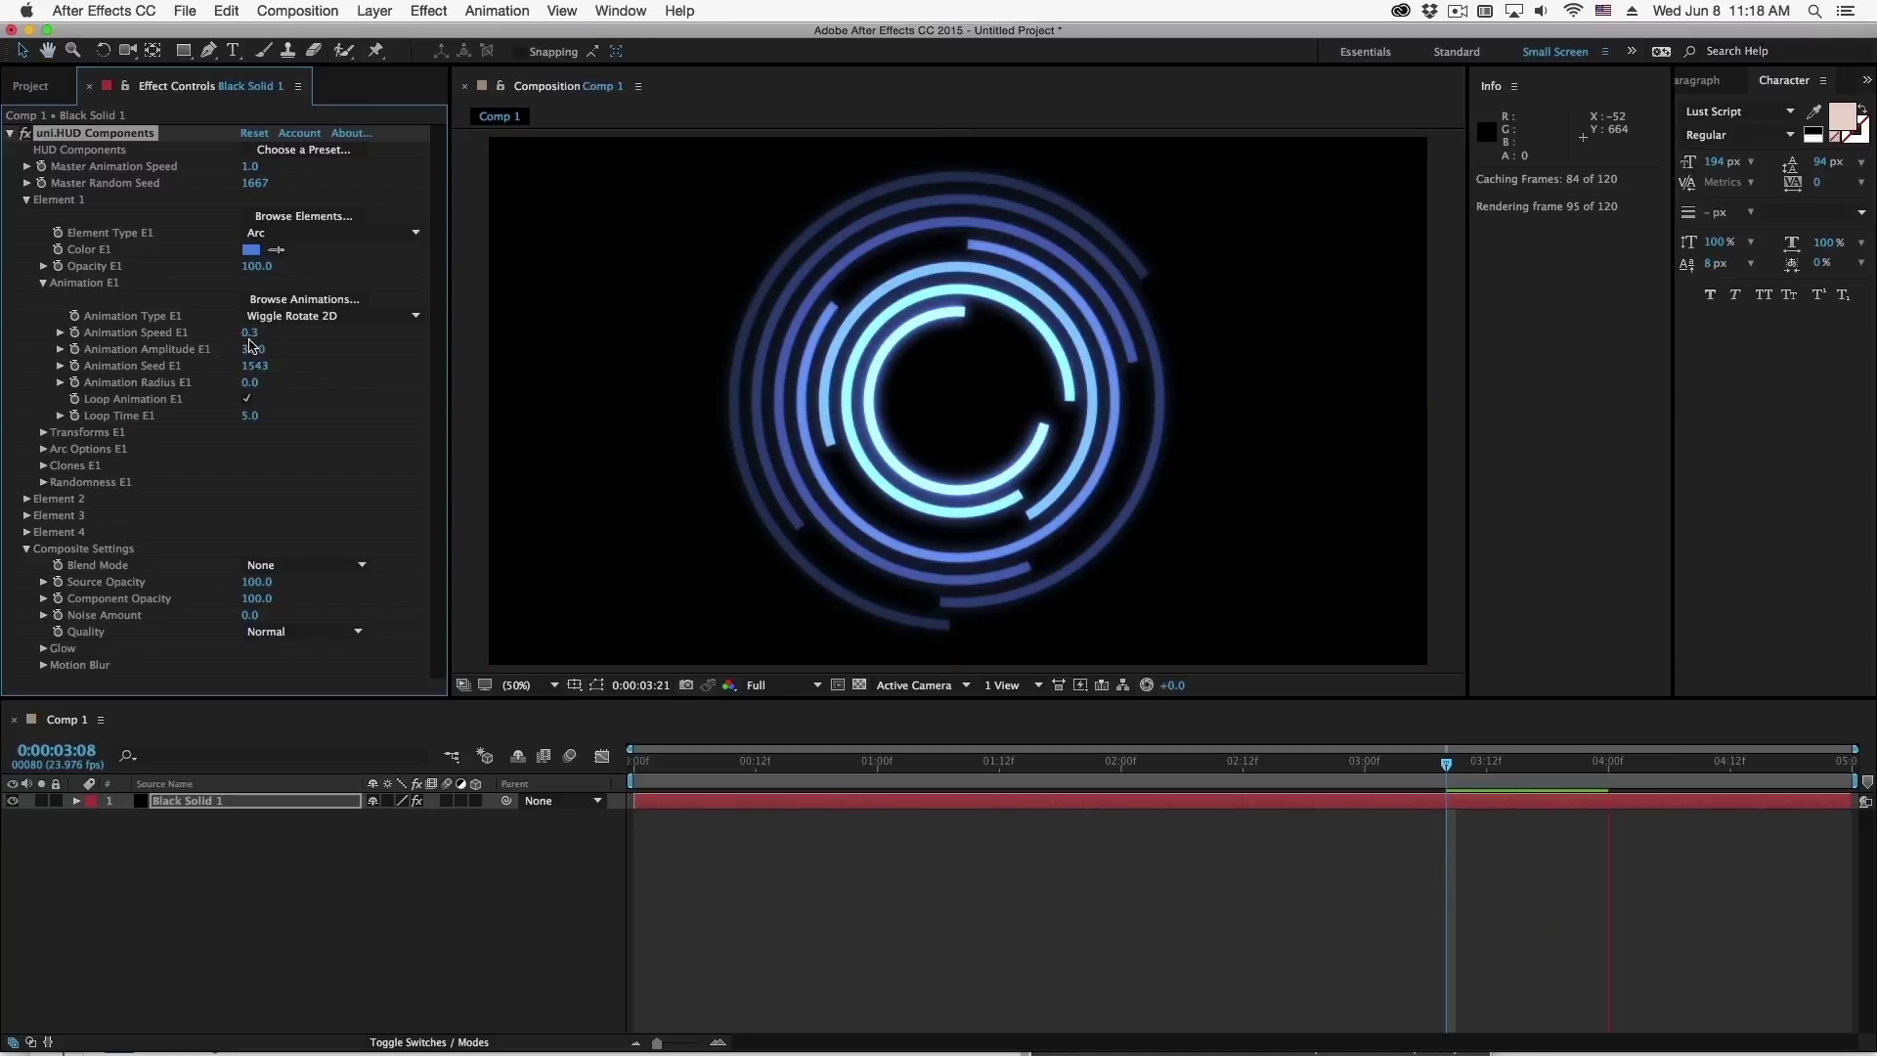
{"action": "key", "text": "space"}
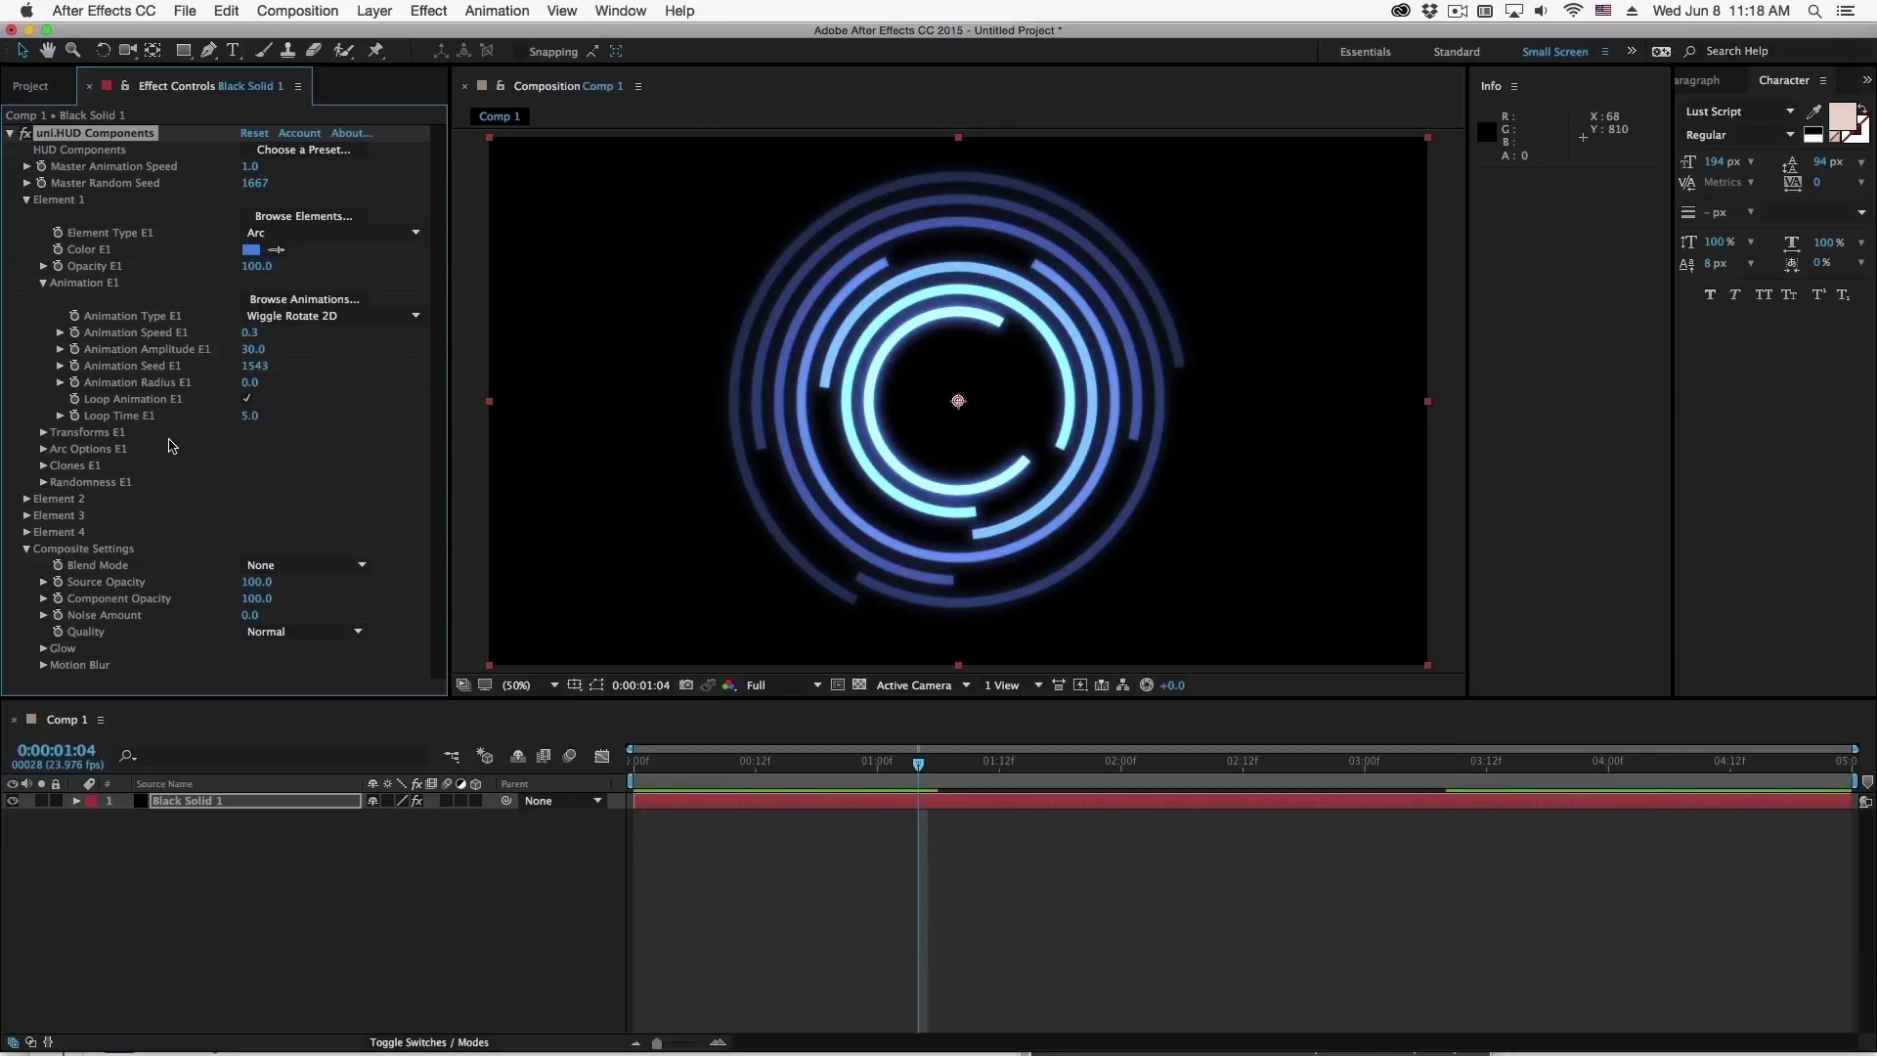
{"action": "left_click", "coordinate": [43, 284]}
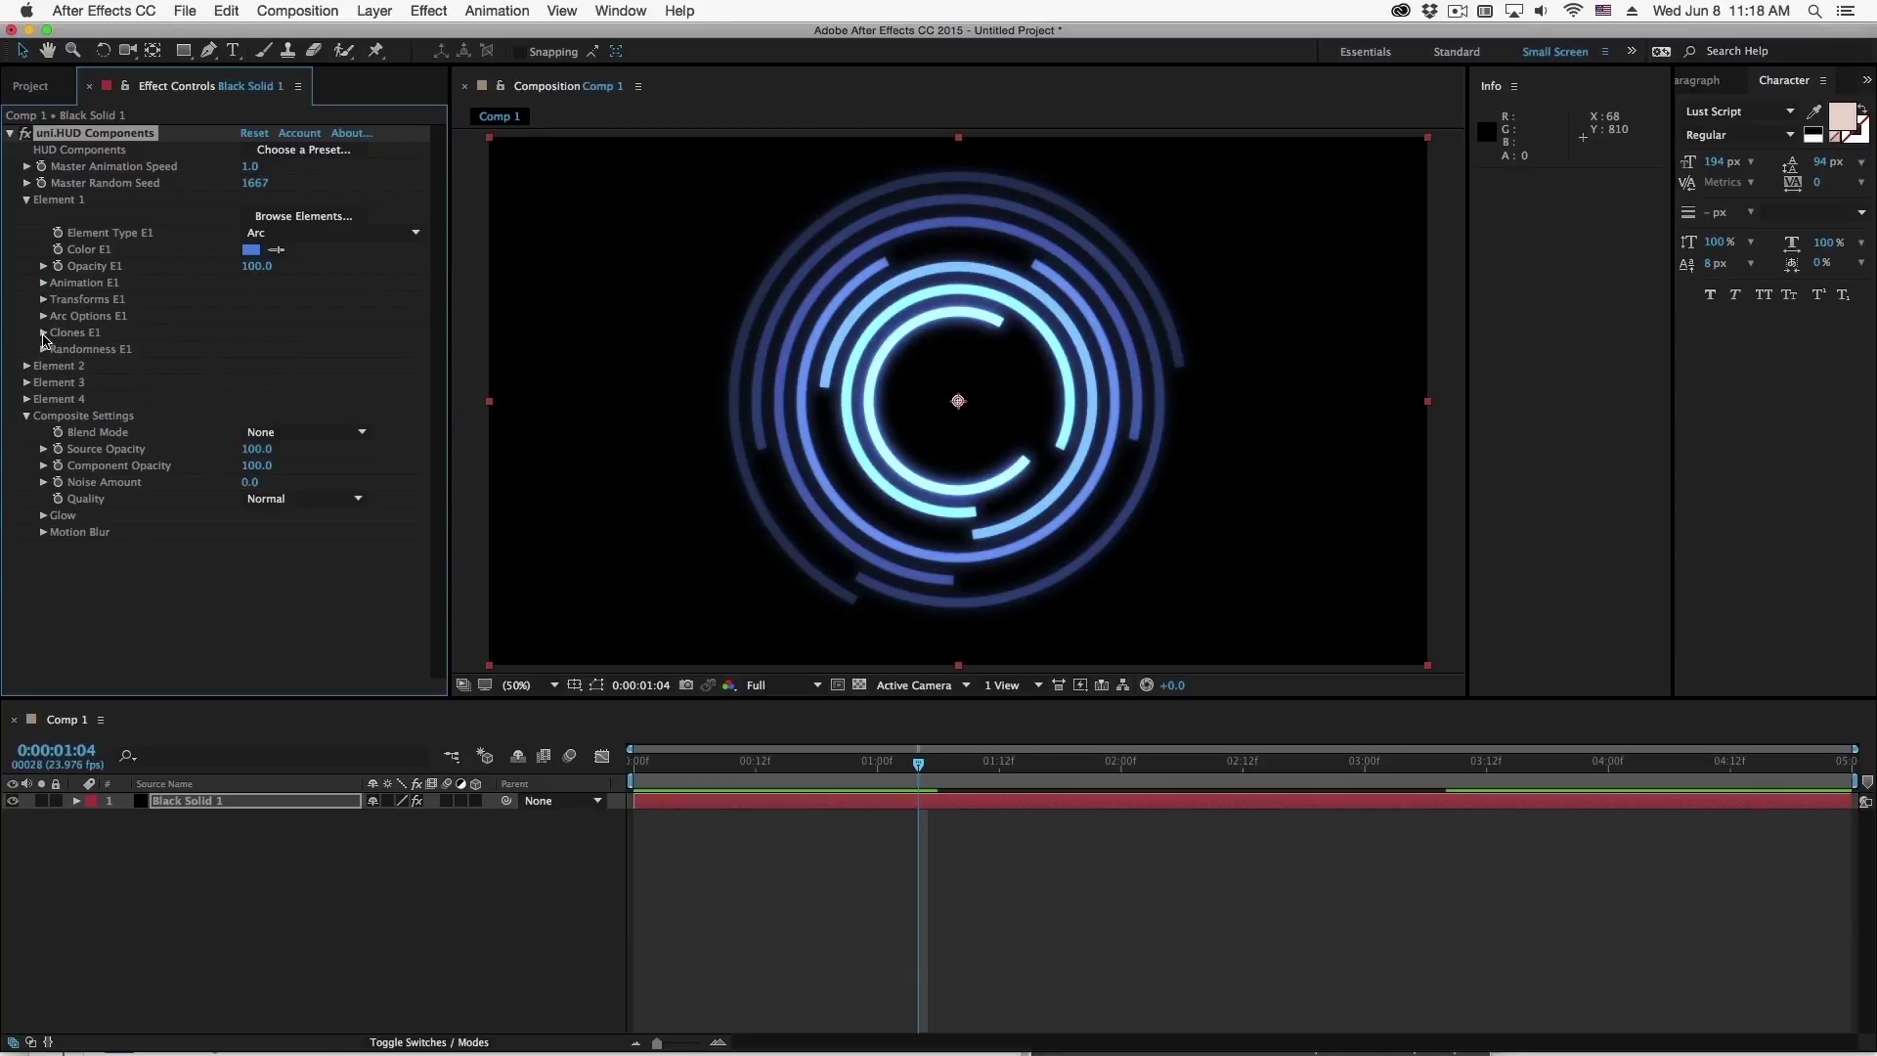
Set Clone Time Offset to 0.10 and preview the staggered ring animation
{"action": "left_click", "coordinate": [43, 333]}
{"action": "scroll", "coordinate": [176, 595], "scroll_direction": "down", "scroll_amount": 3}
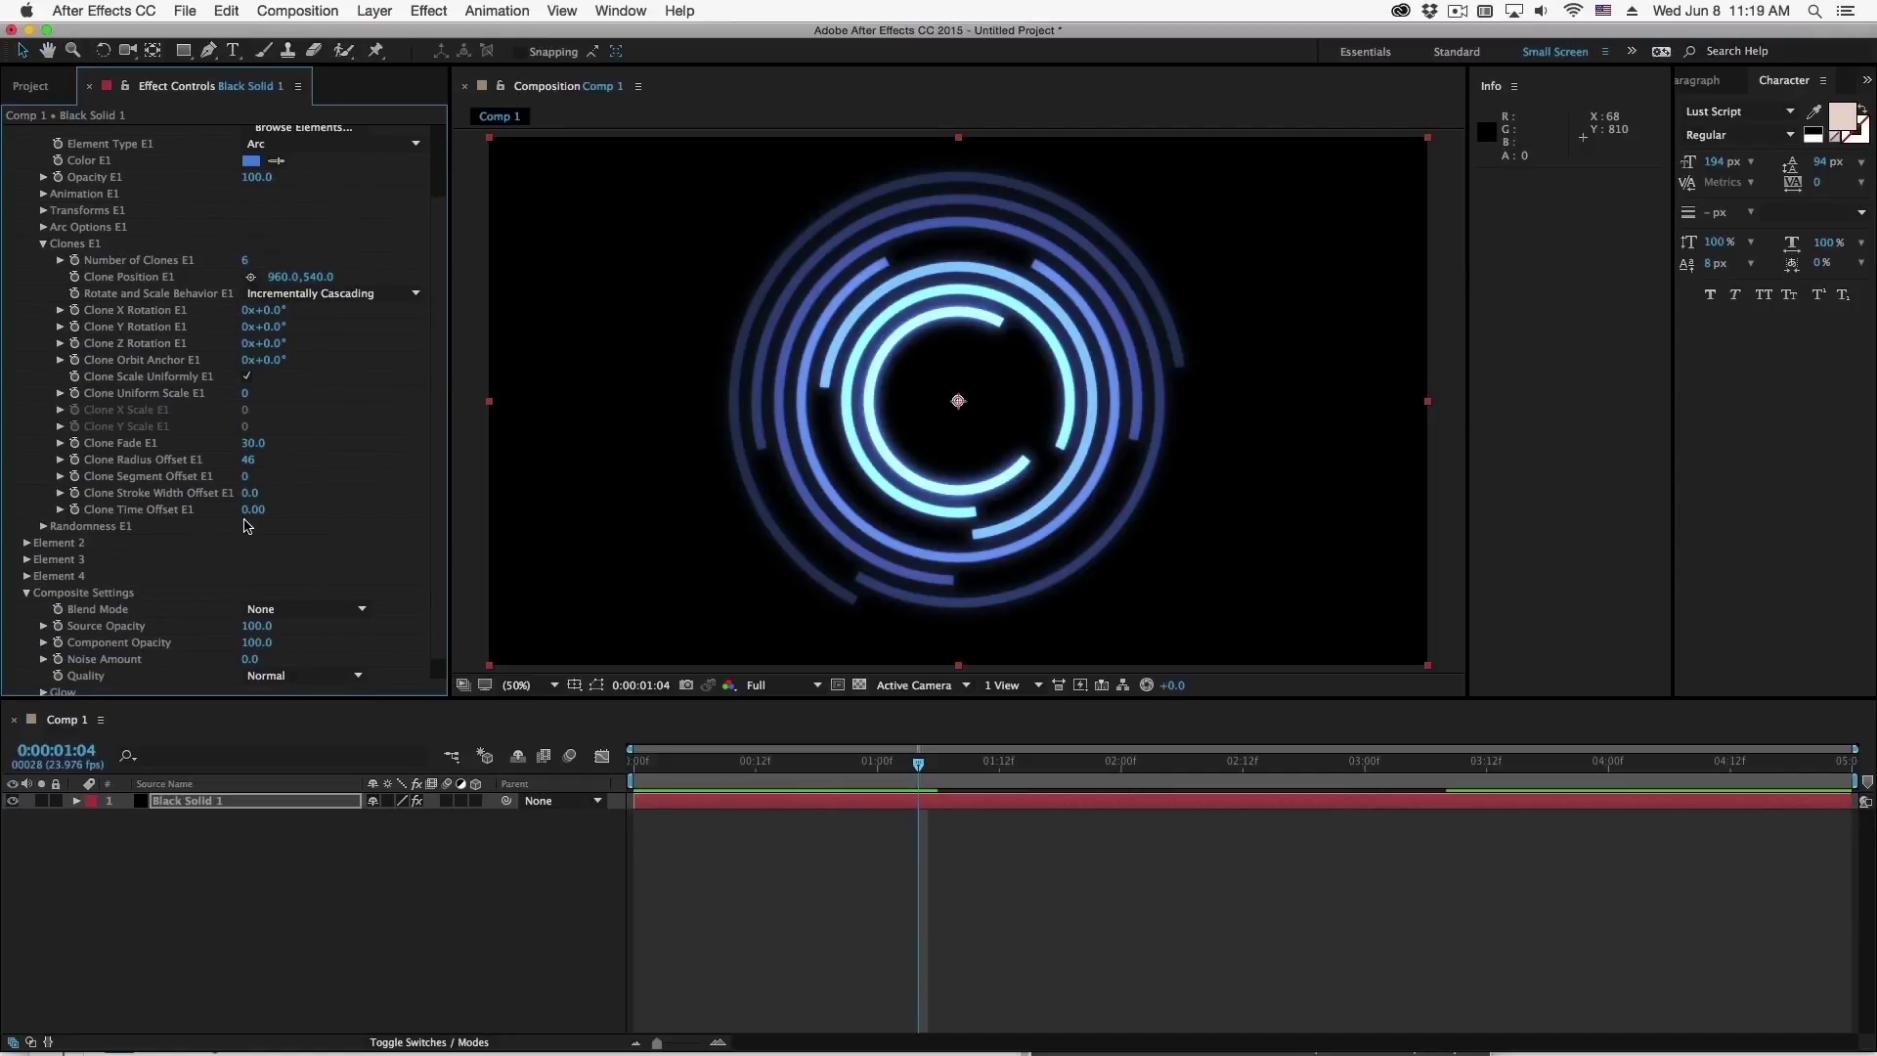
{"action": "key", "text": "super+z"}
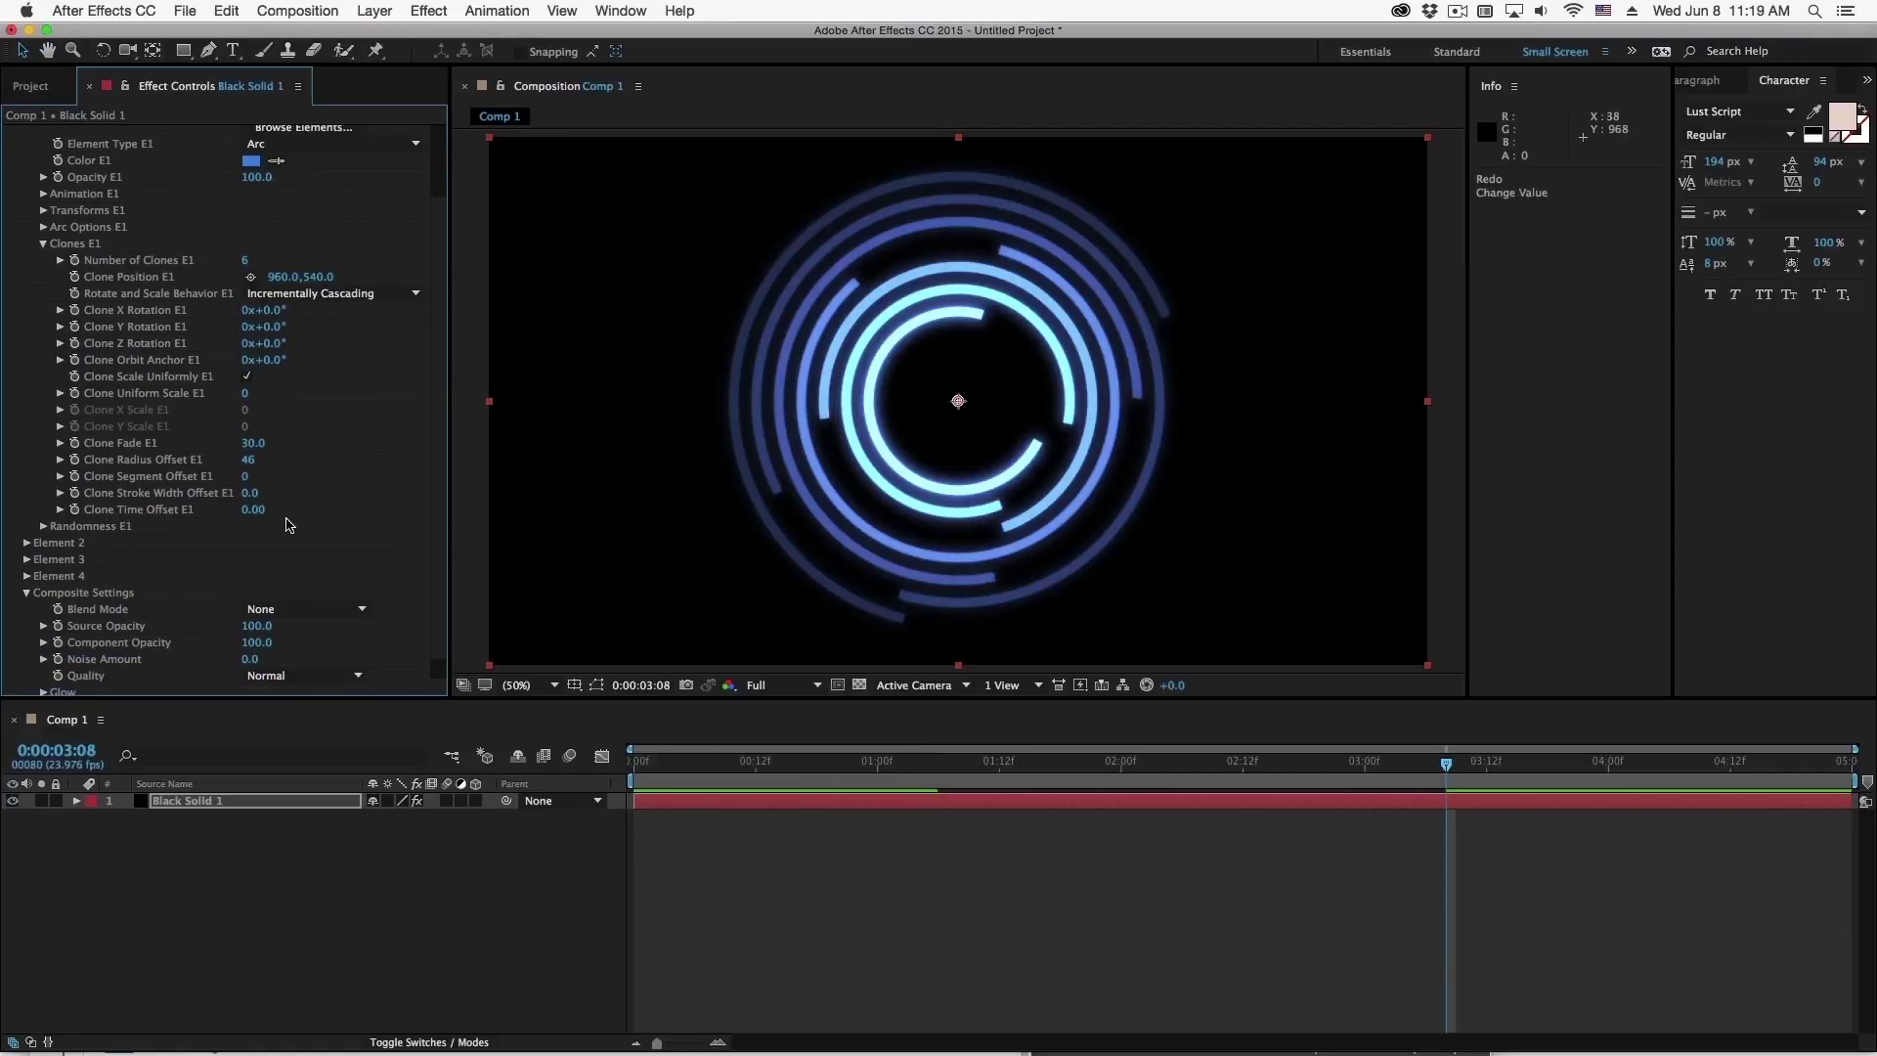
{"action": "left_click", "coordinate": [290, 523]}
{"action": "type", "text": ".1"}
{"action": "key", "text": "Return"}
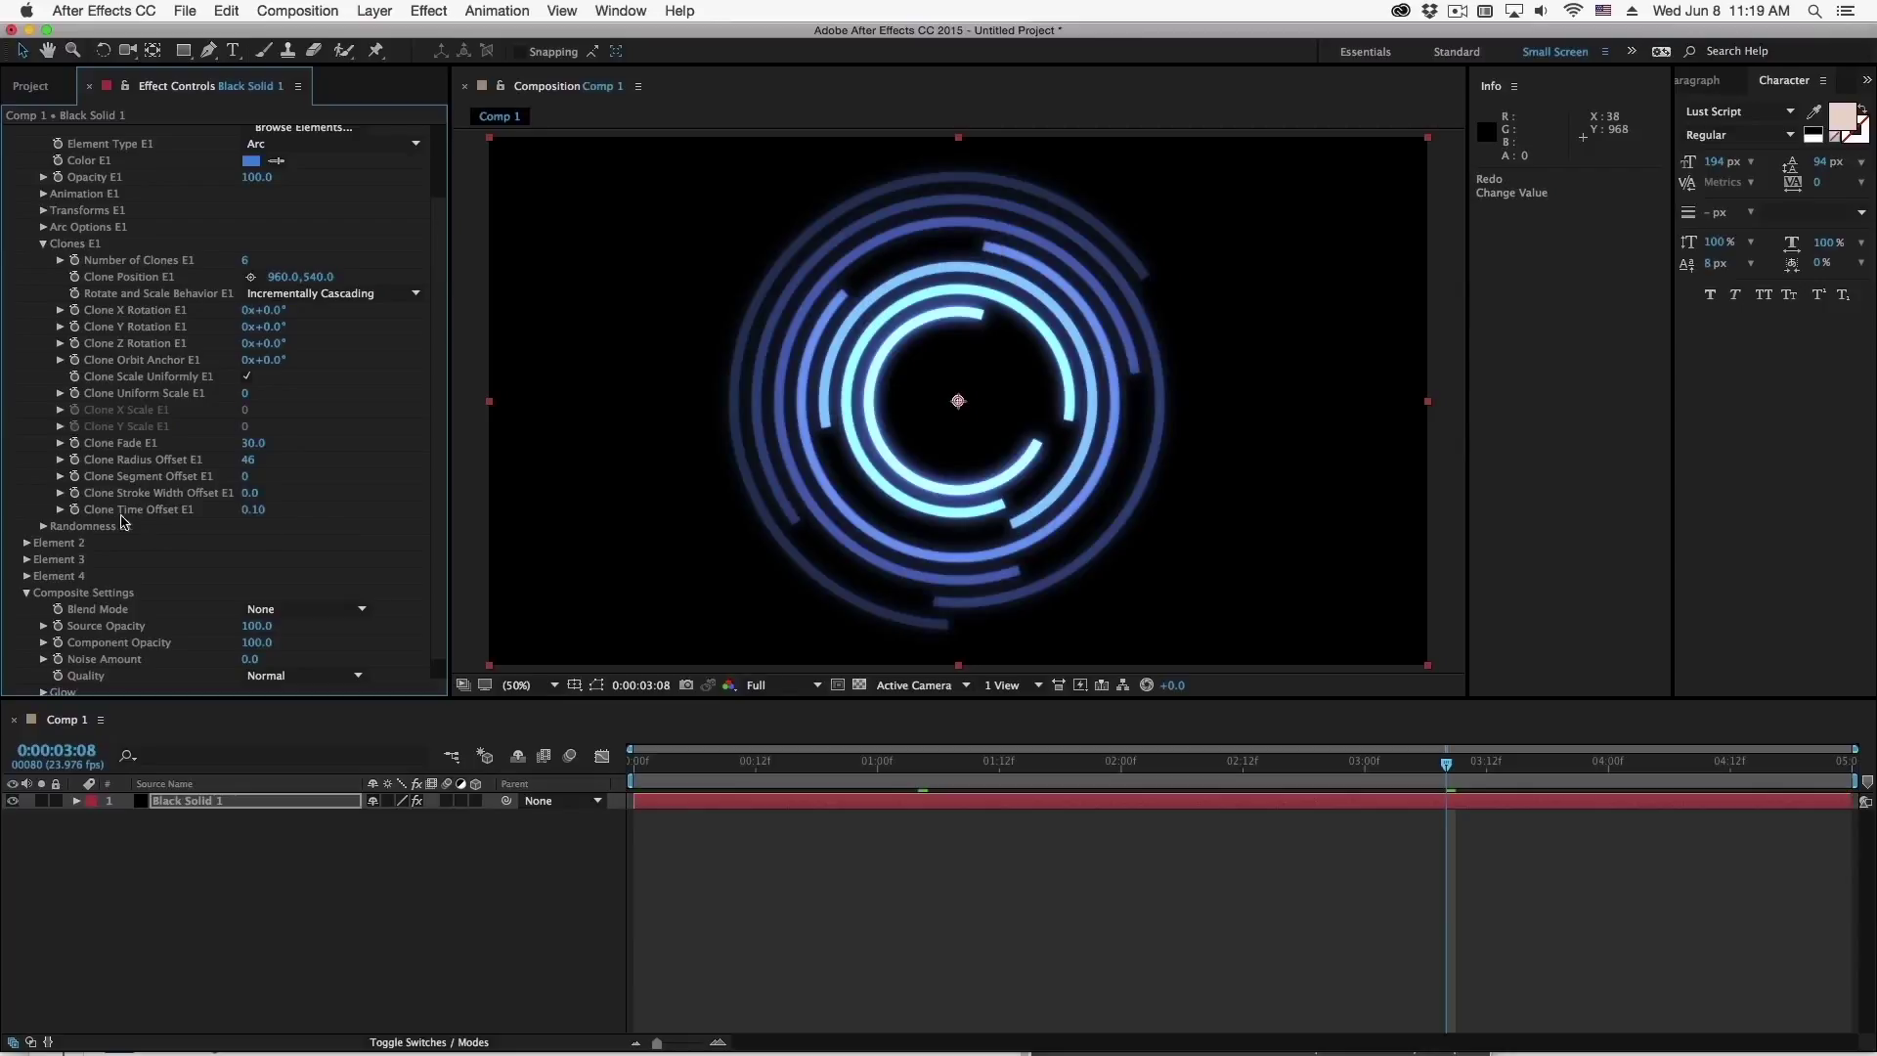
{"action": "key", "text": "space"}
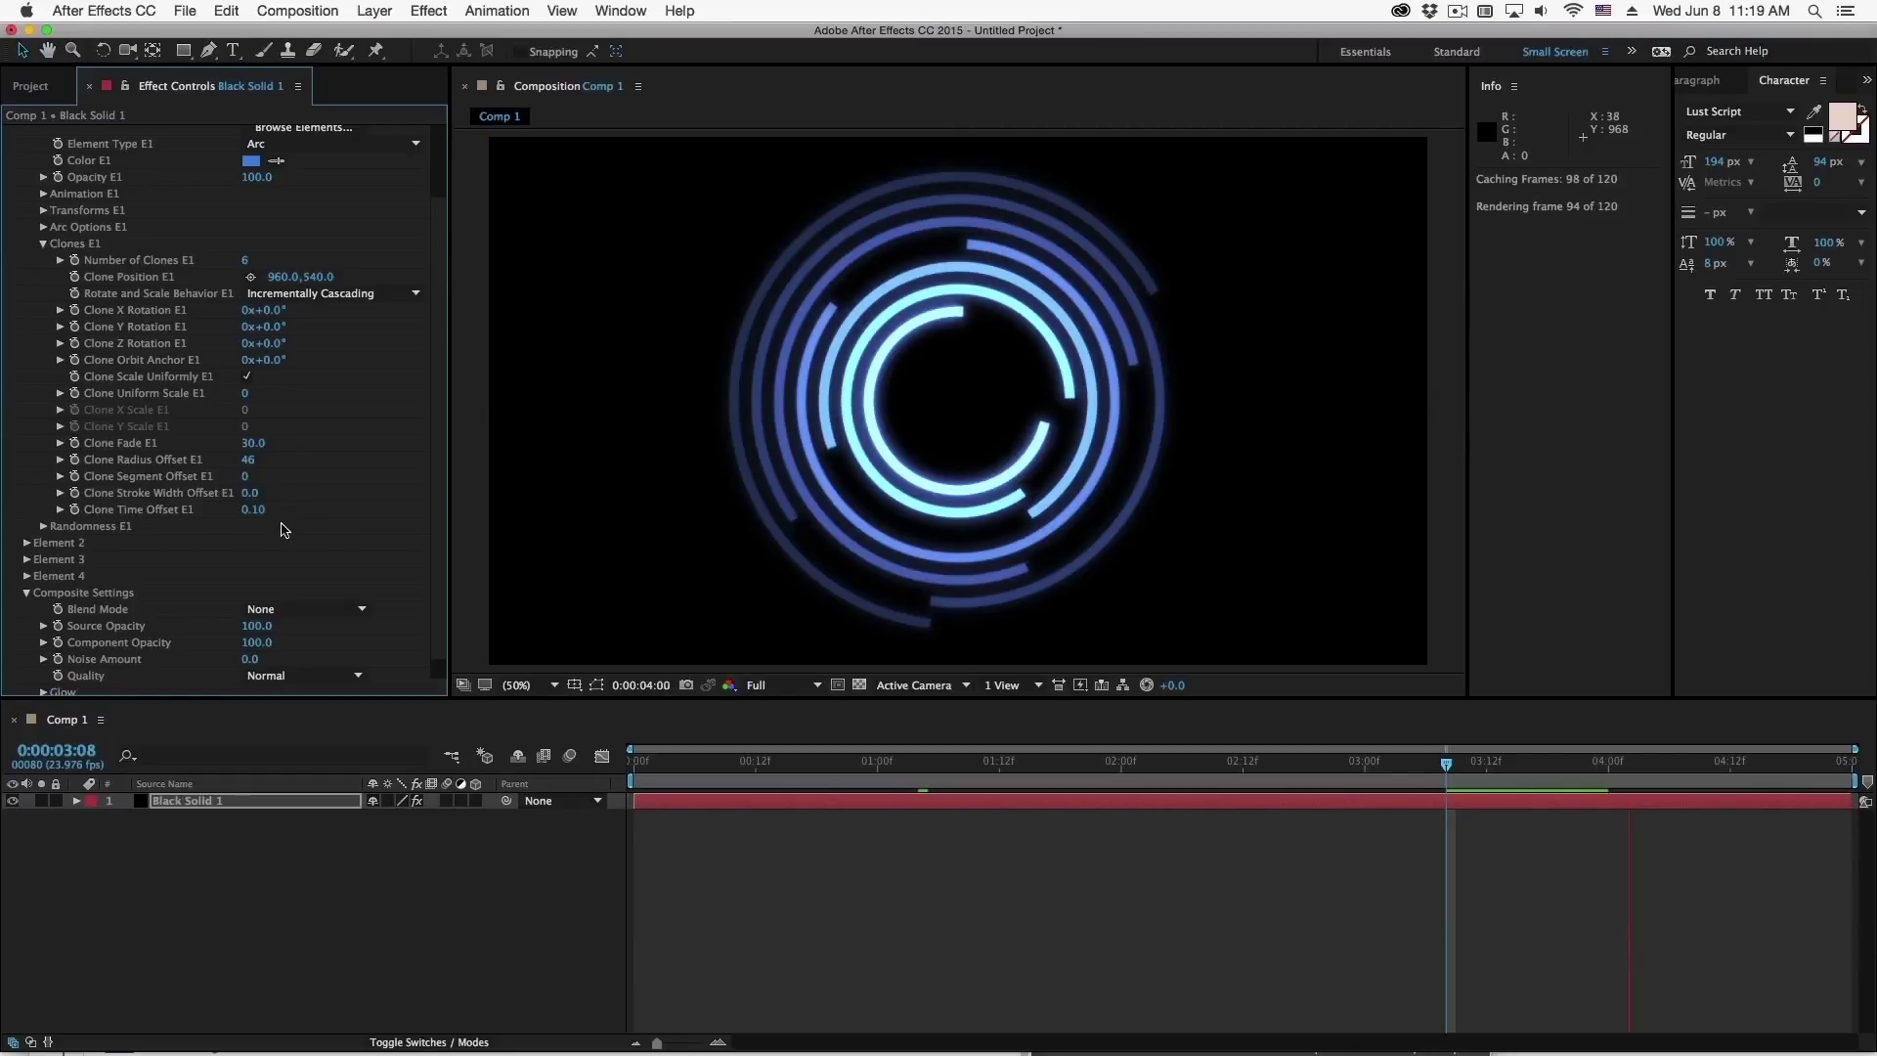
{"action": "key", "text": "space"}
{"action": "scroll", "coordinate": [282, 530], "scroll_direction": "up", "scroll_amount": 3}
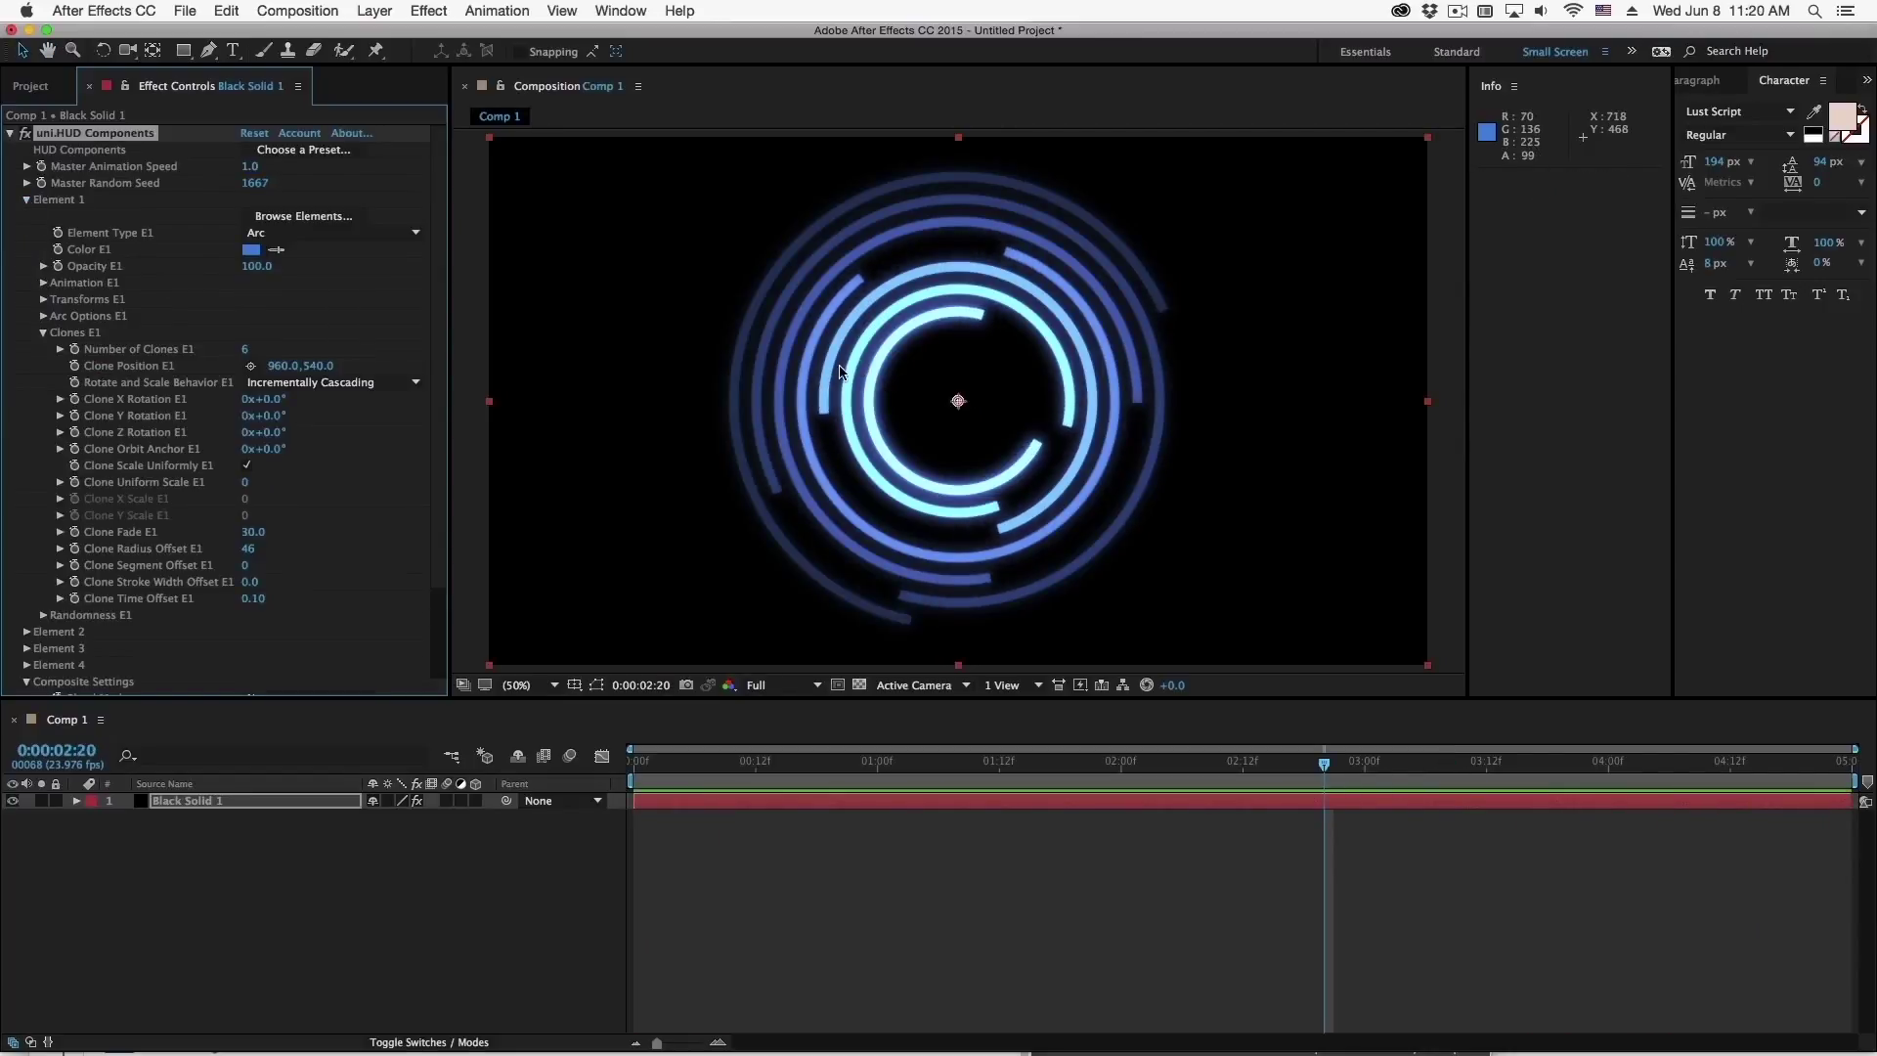
{"action": "left_click", "coordinate": [25, 200]}
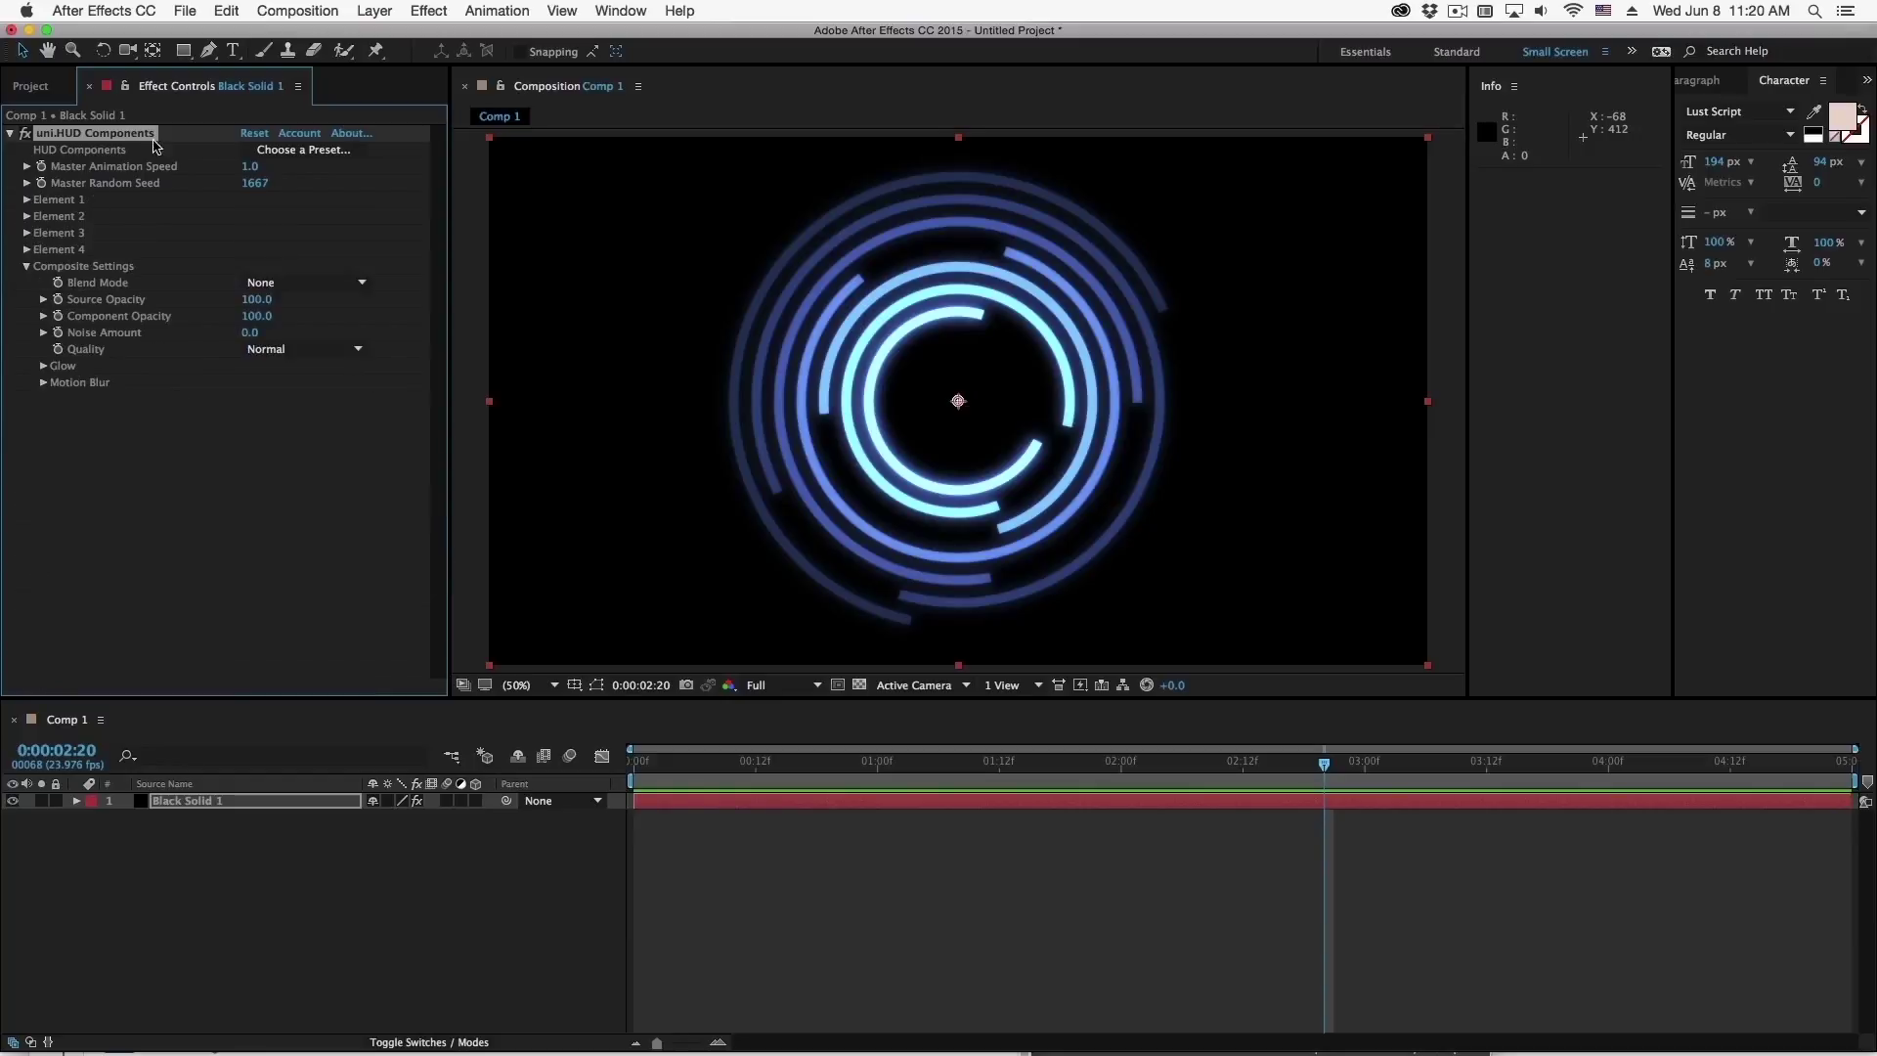
Make Element 2 a Pointer from the element browser
{"action": "left_click", "coordinate": [27, 217]}
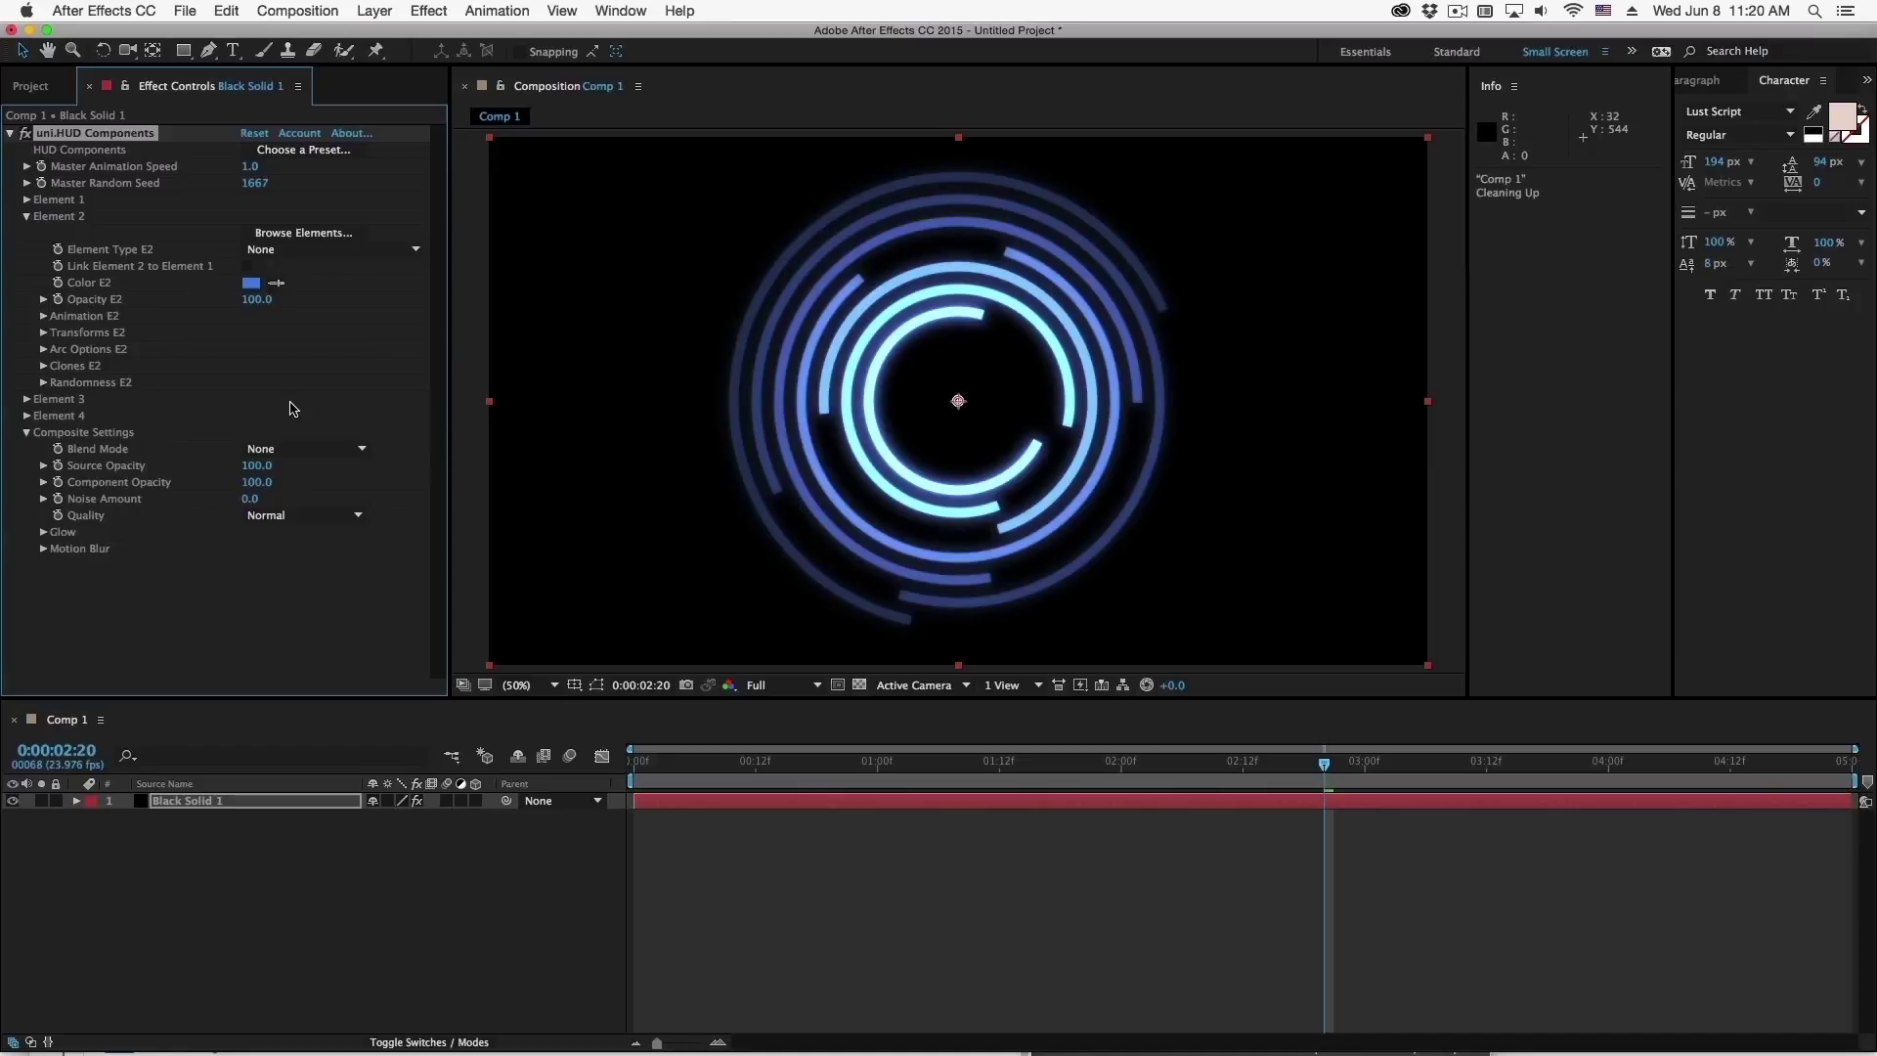
{"action": "left_click", "coordinate": [290, 235]}
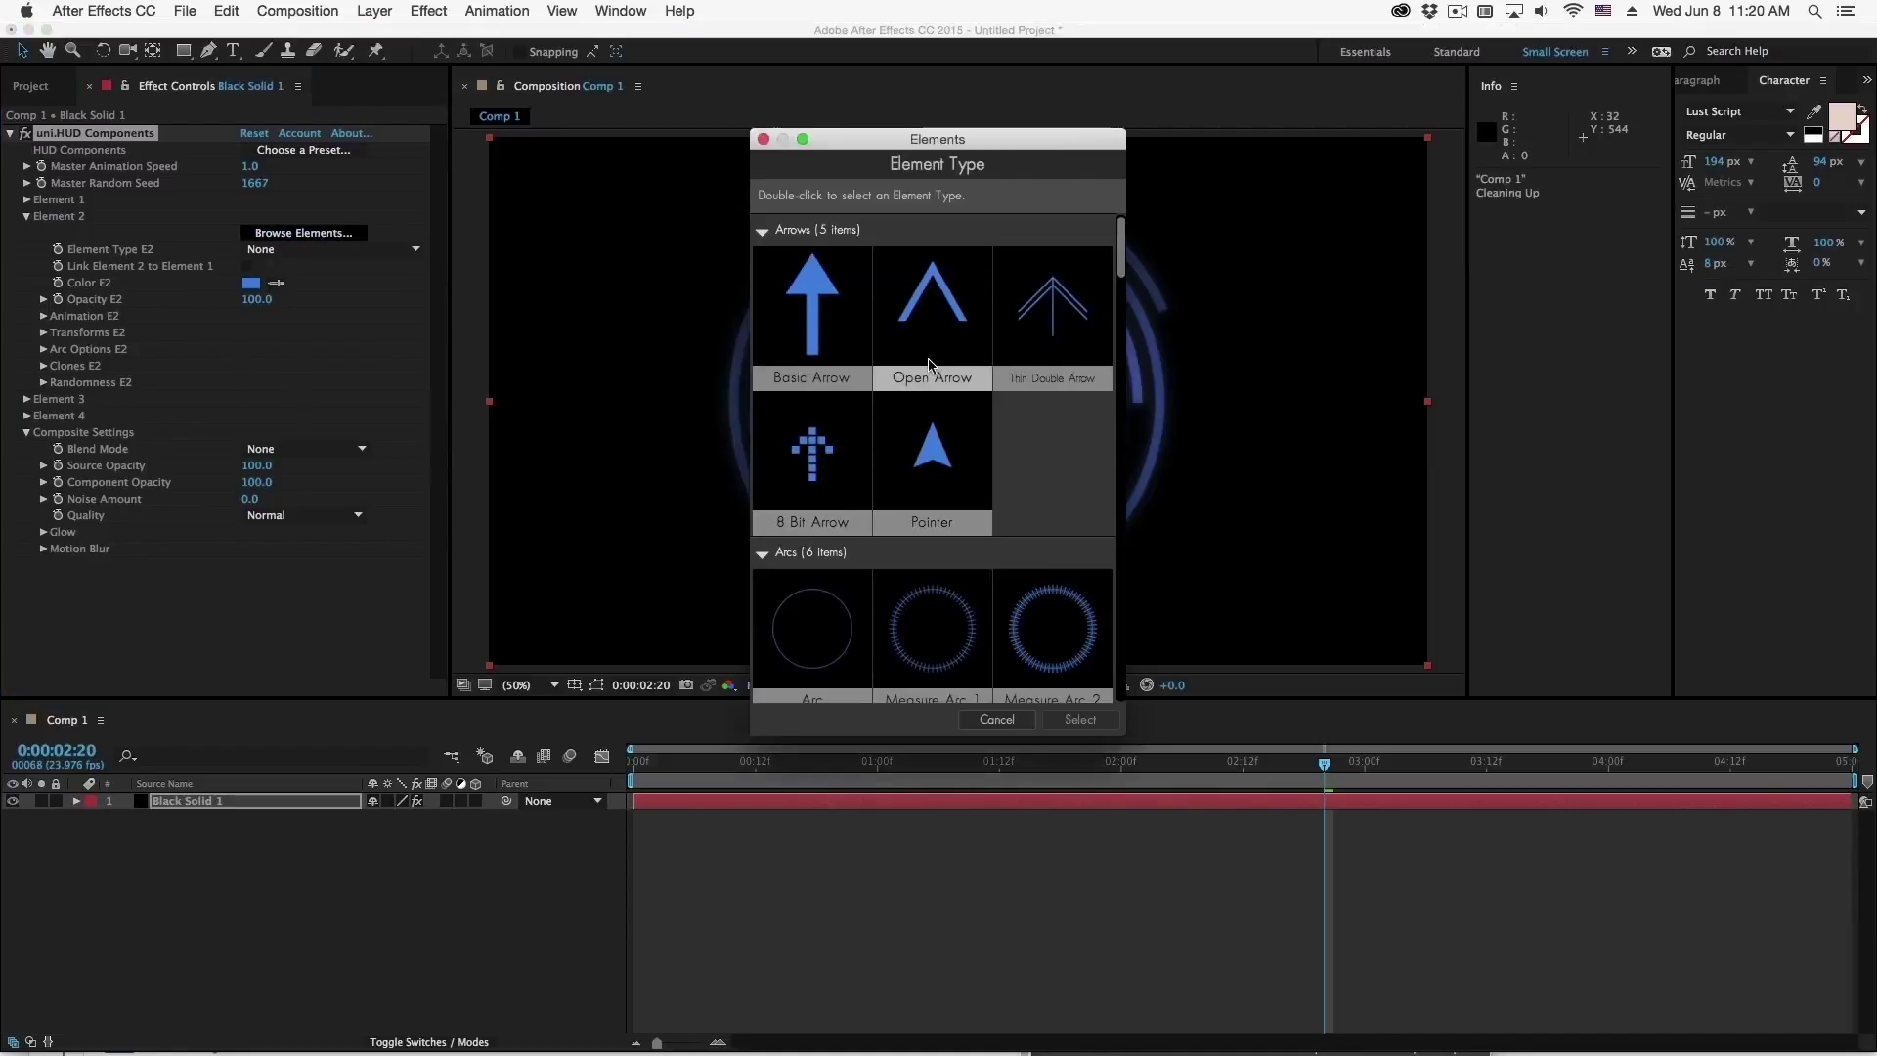
{"action": "scroll", "coordinate": [919, 368], "scroll_direction": "down", "scroll_amount": 10}
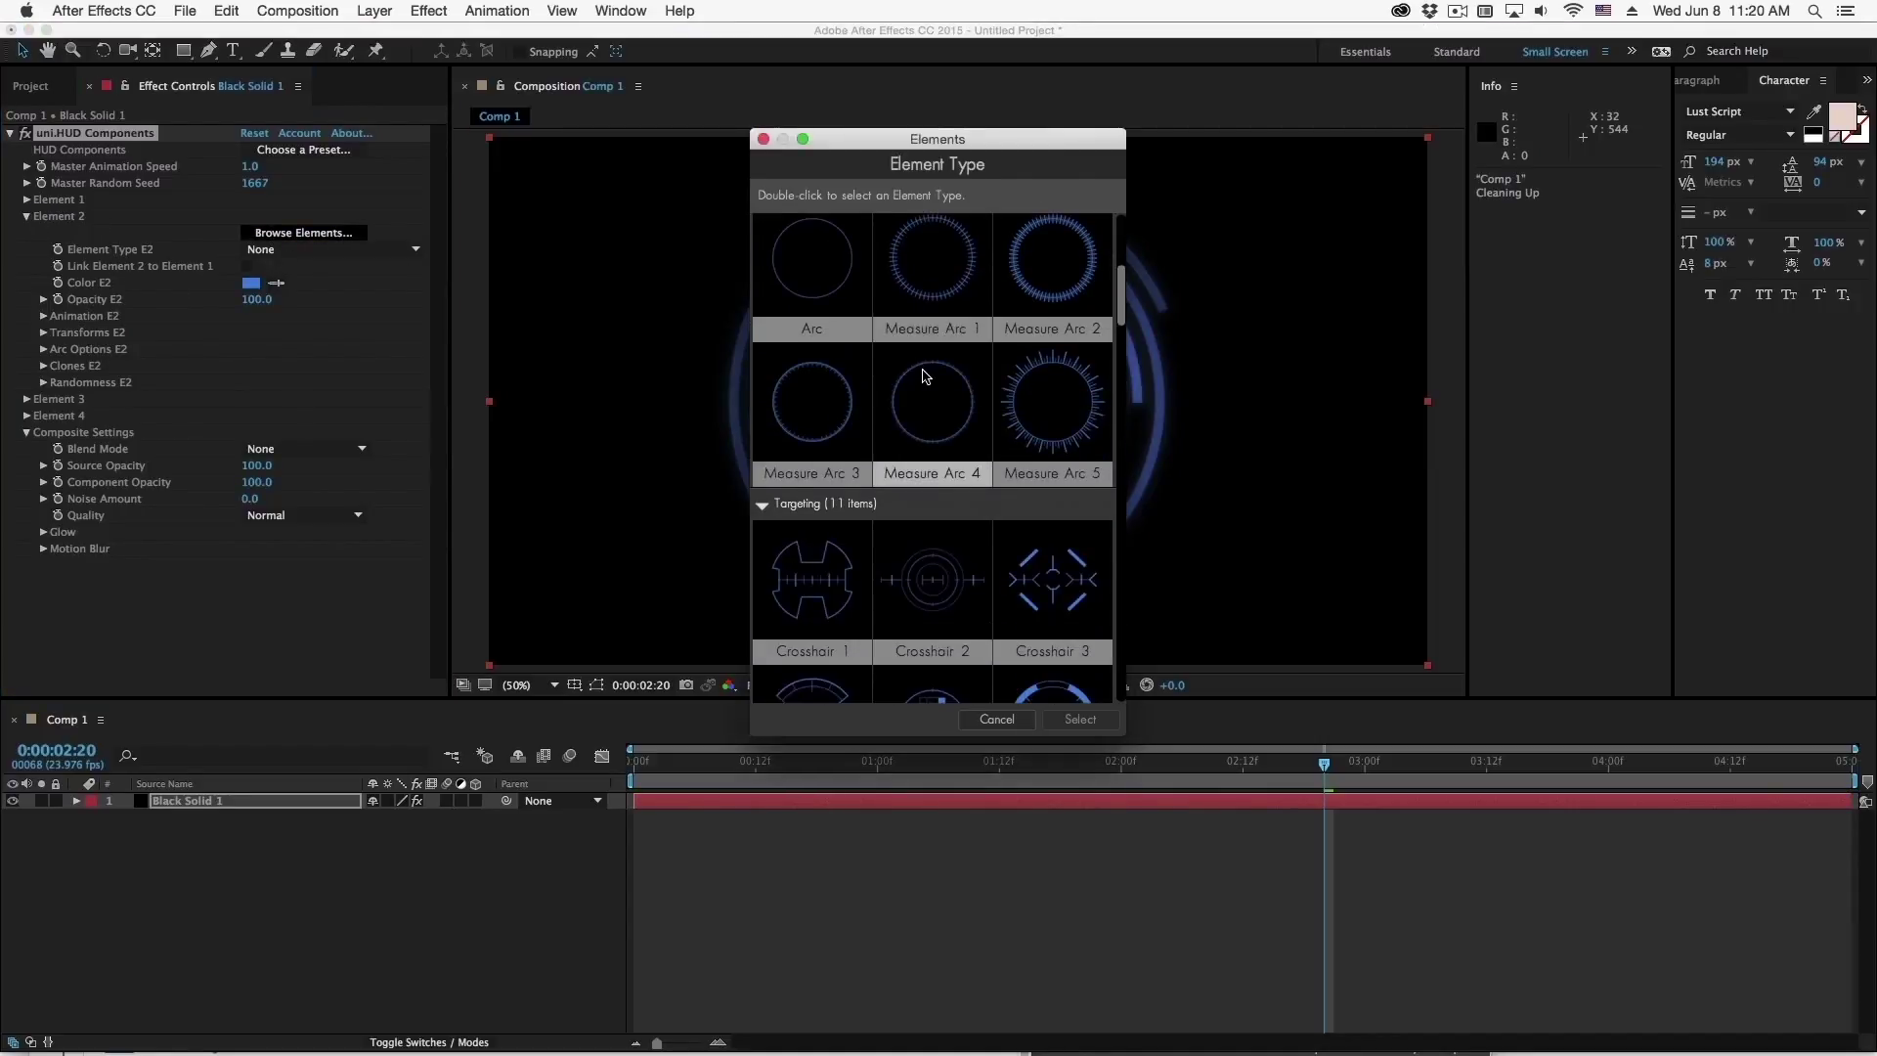
{"action": "scroll", "coordinate": [926, 375], "scroll_direction": "down", "scroll_amount": 5}
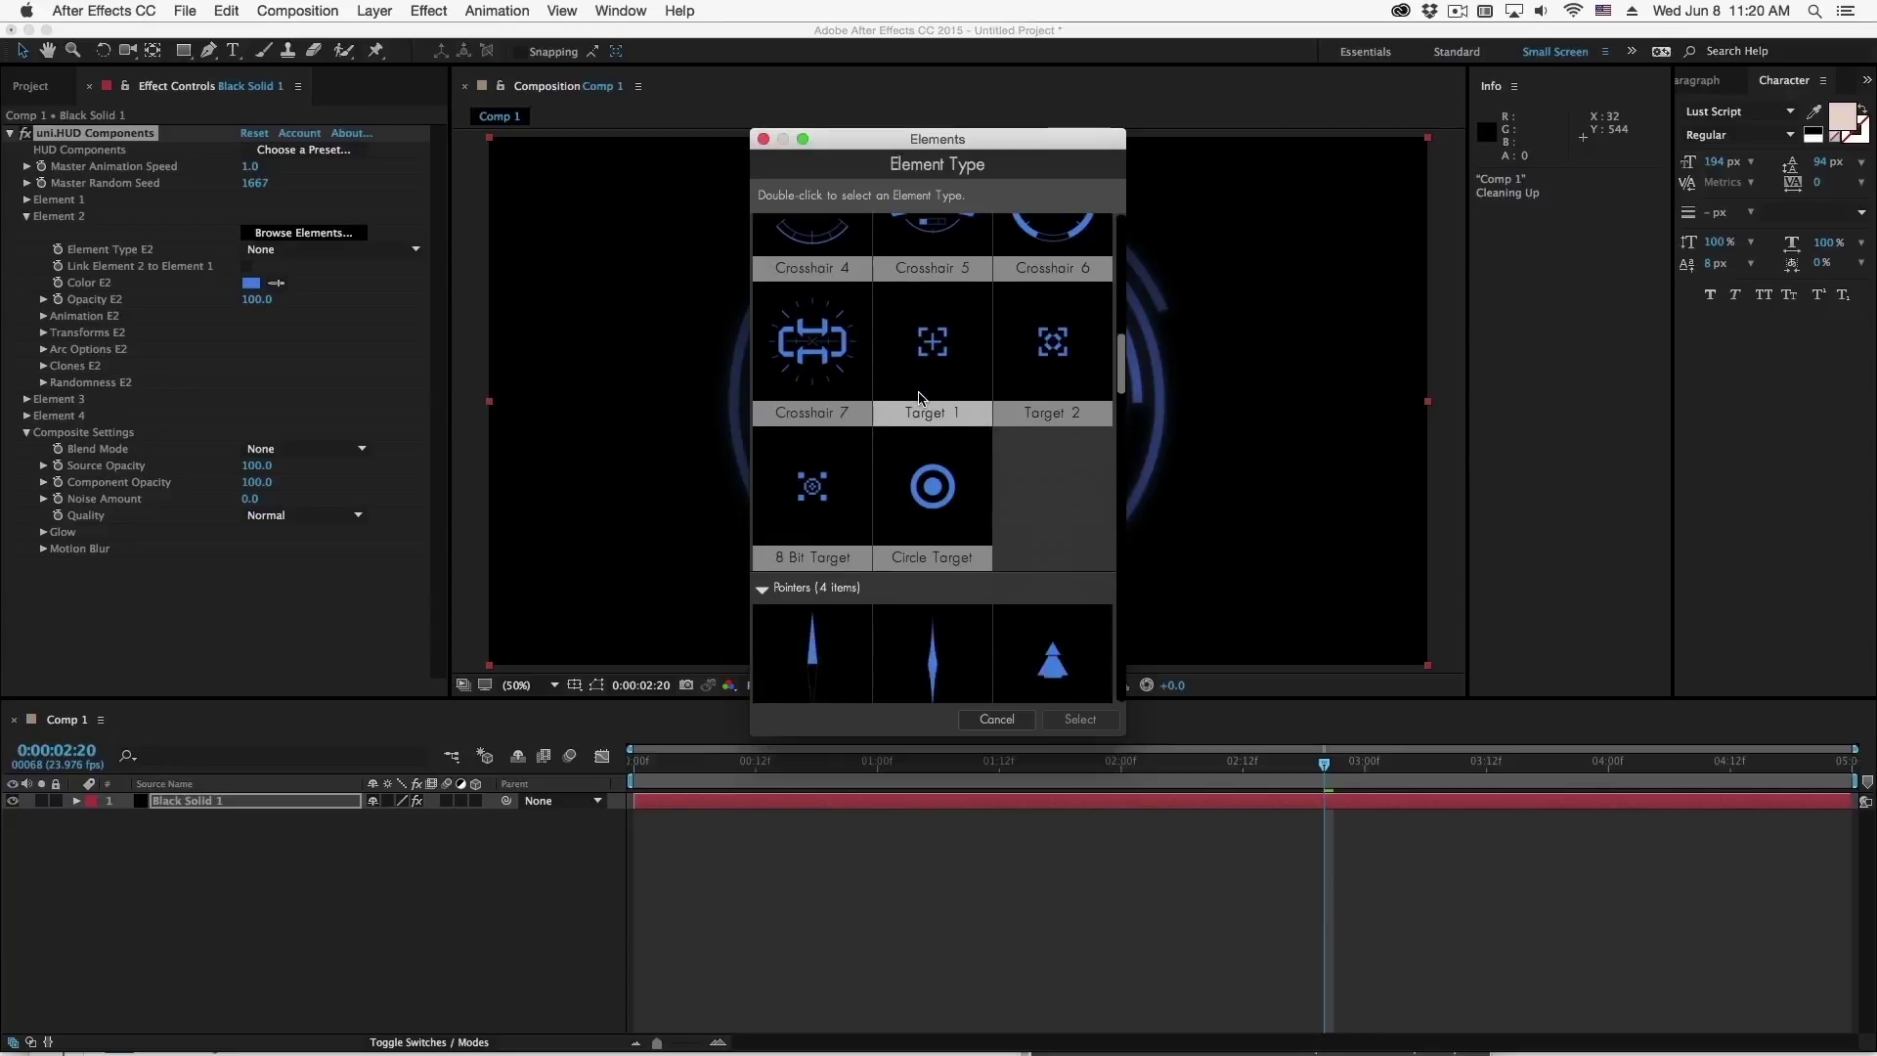
{"action": "scroll", "coordinate": [921, 391], "scroll_direction": "up", "scroll_amount": 10}
{"action": "scroll", "coordinate": [919, 398], "scroll_direction": "up", "scroll_amount": 5}
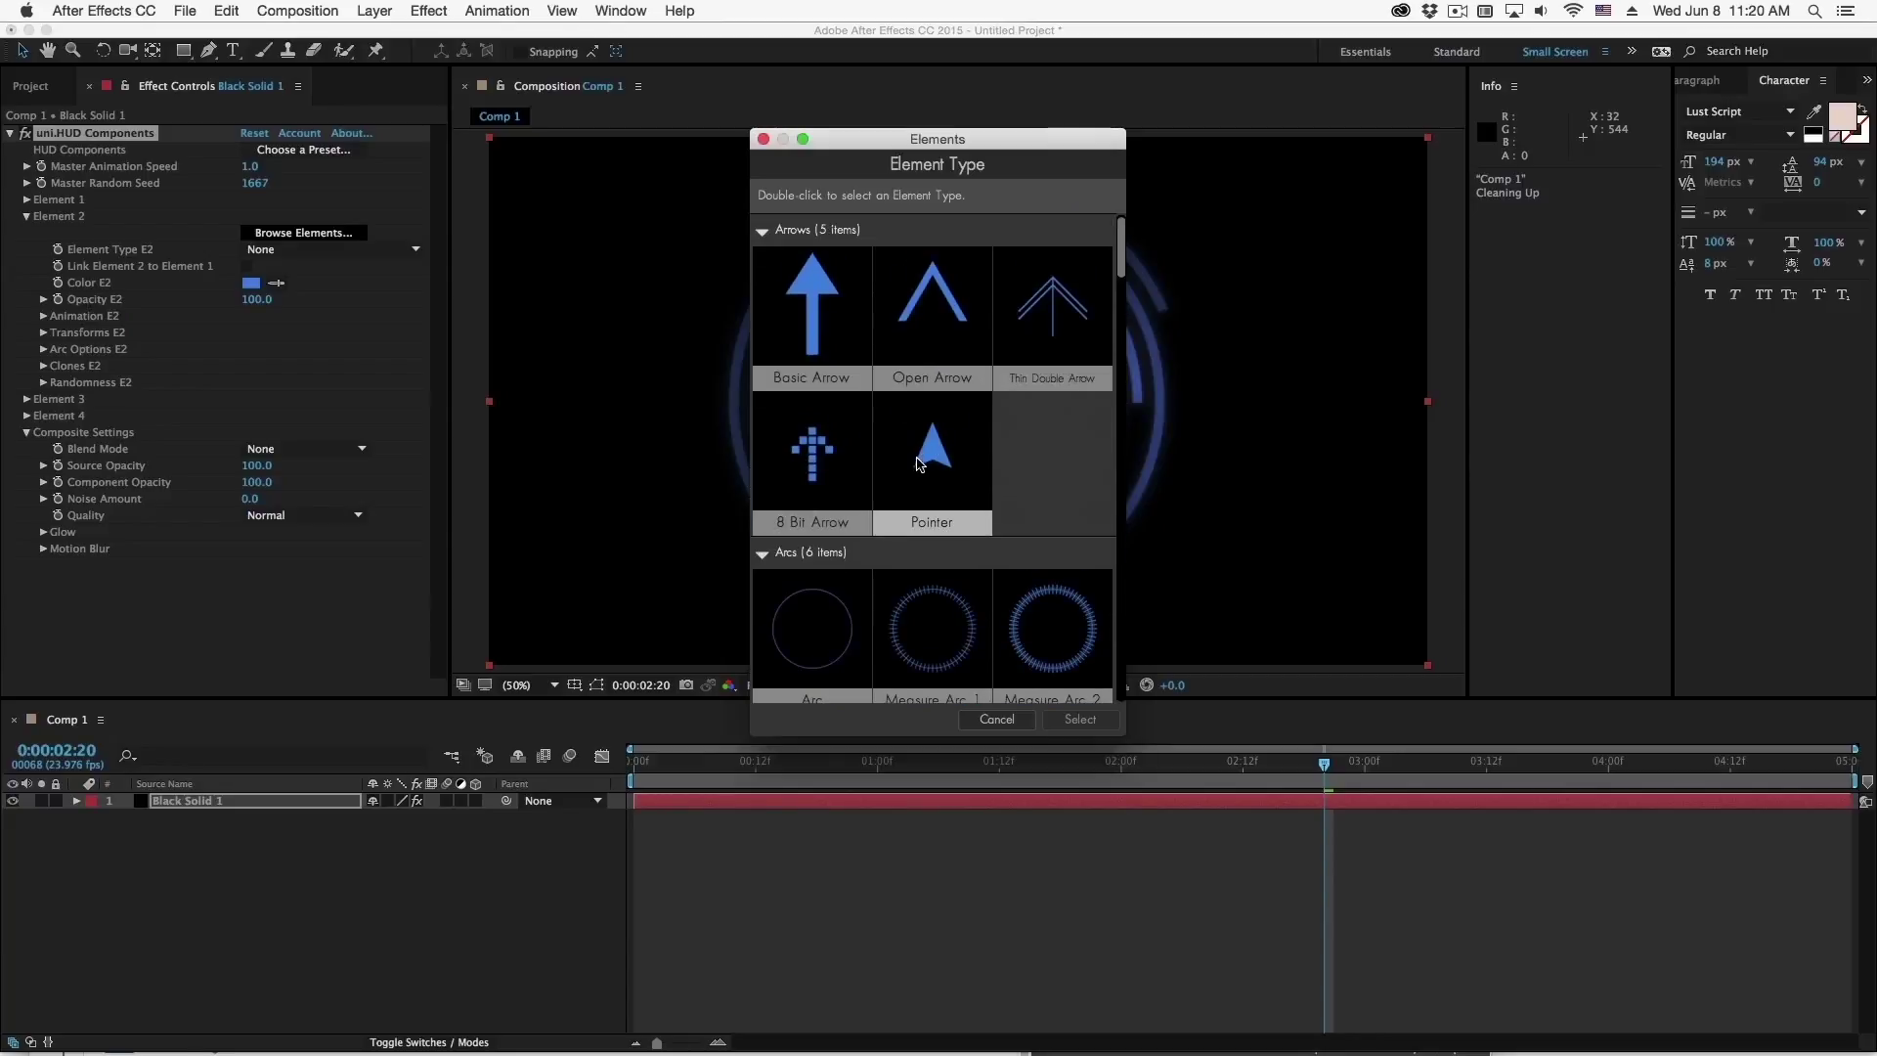
{"action": "double_click", "coordinate": [919, 463]}
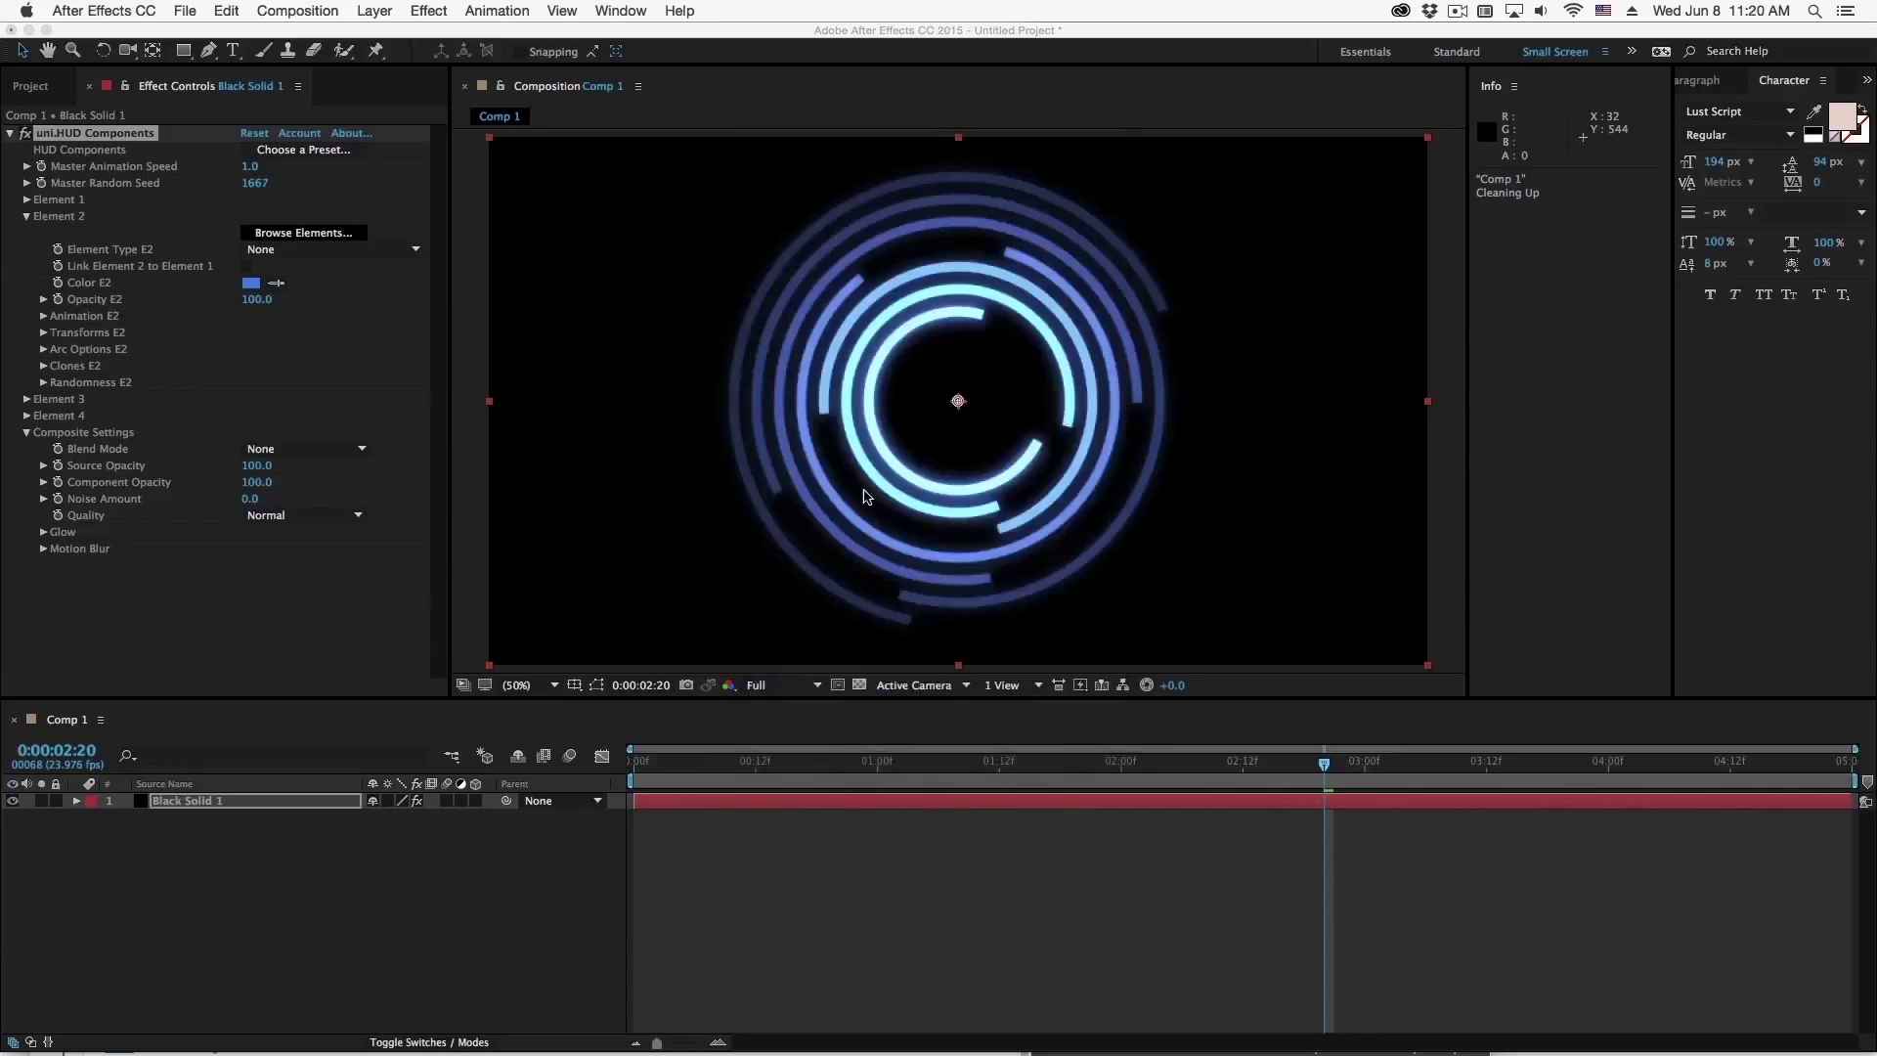
Colour the pointer orange (8A4E11)
{"action": "left_click", "coordinate": [253, 283]}
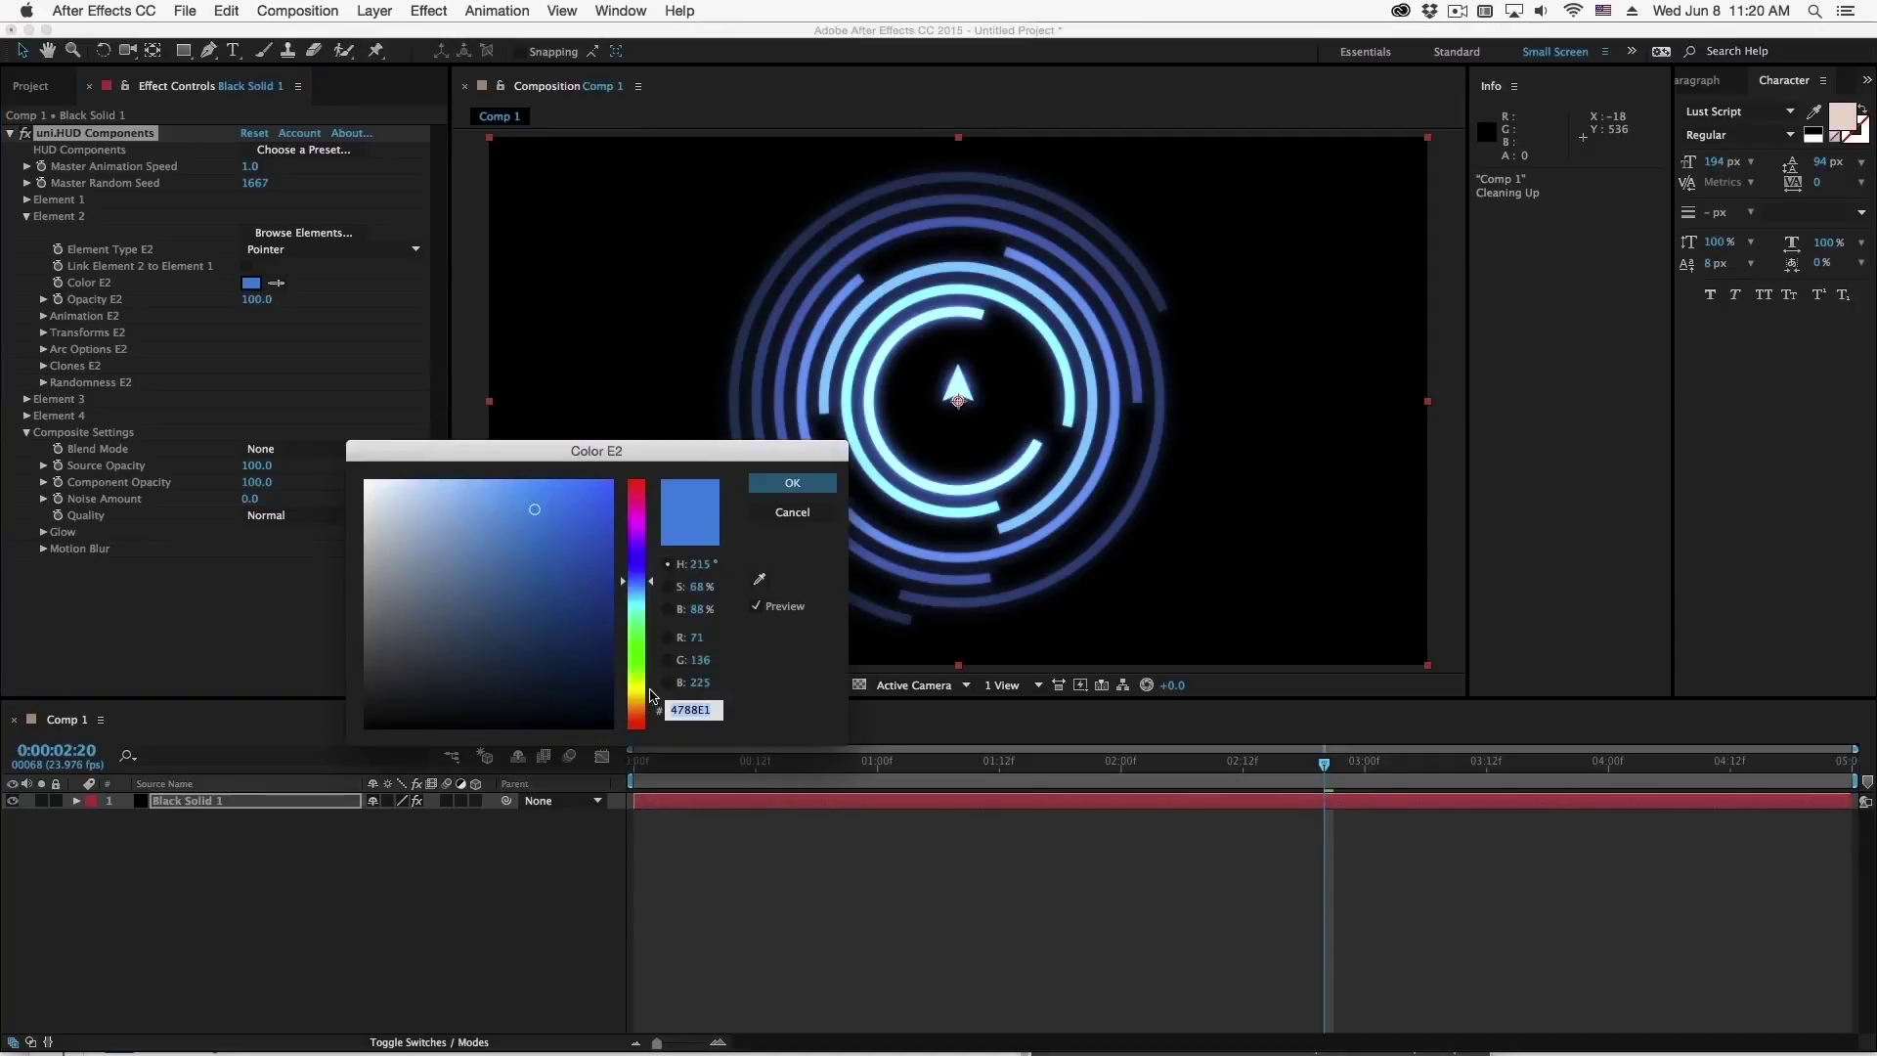
{"action": "left_click_drag", "start_coordinate": [652, 696], "coordinate": [652, 708]}
{"action": "left_click_drag", "start_coordinate": [583, 594], "coordinate": [580, 590]}
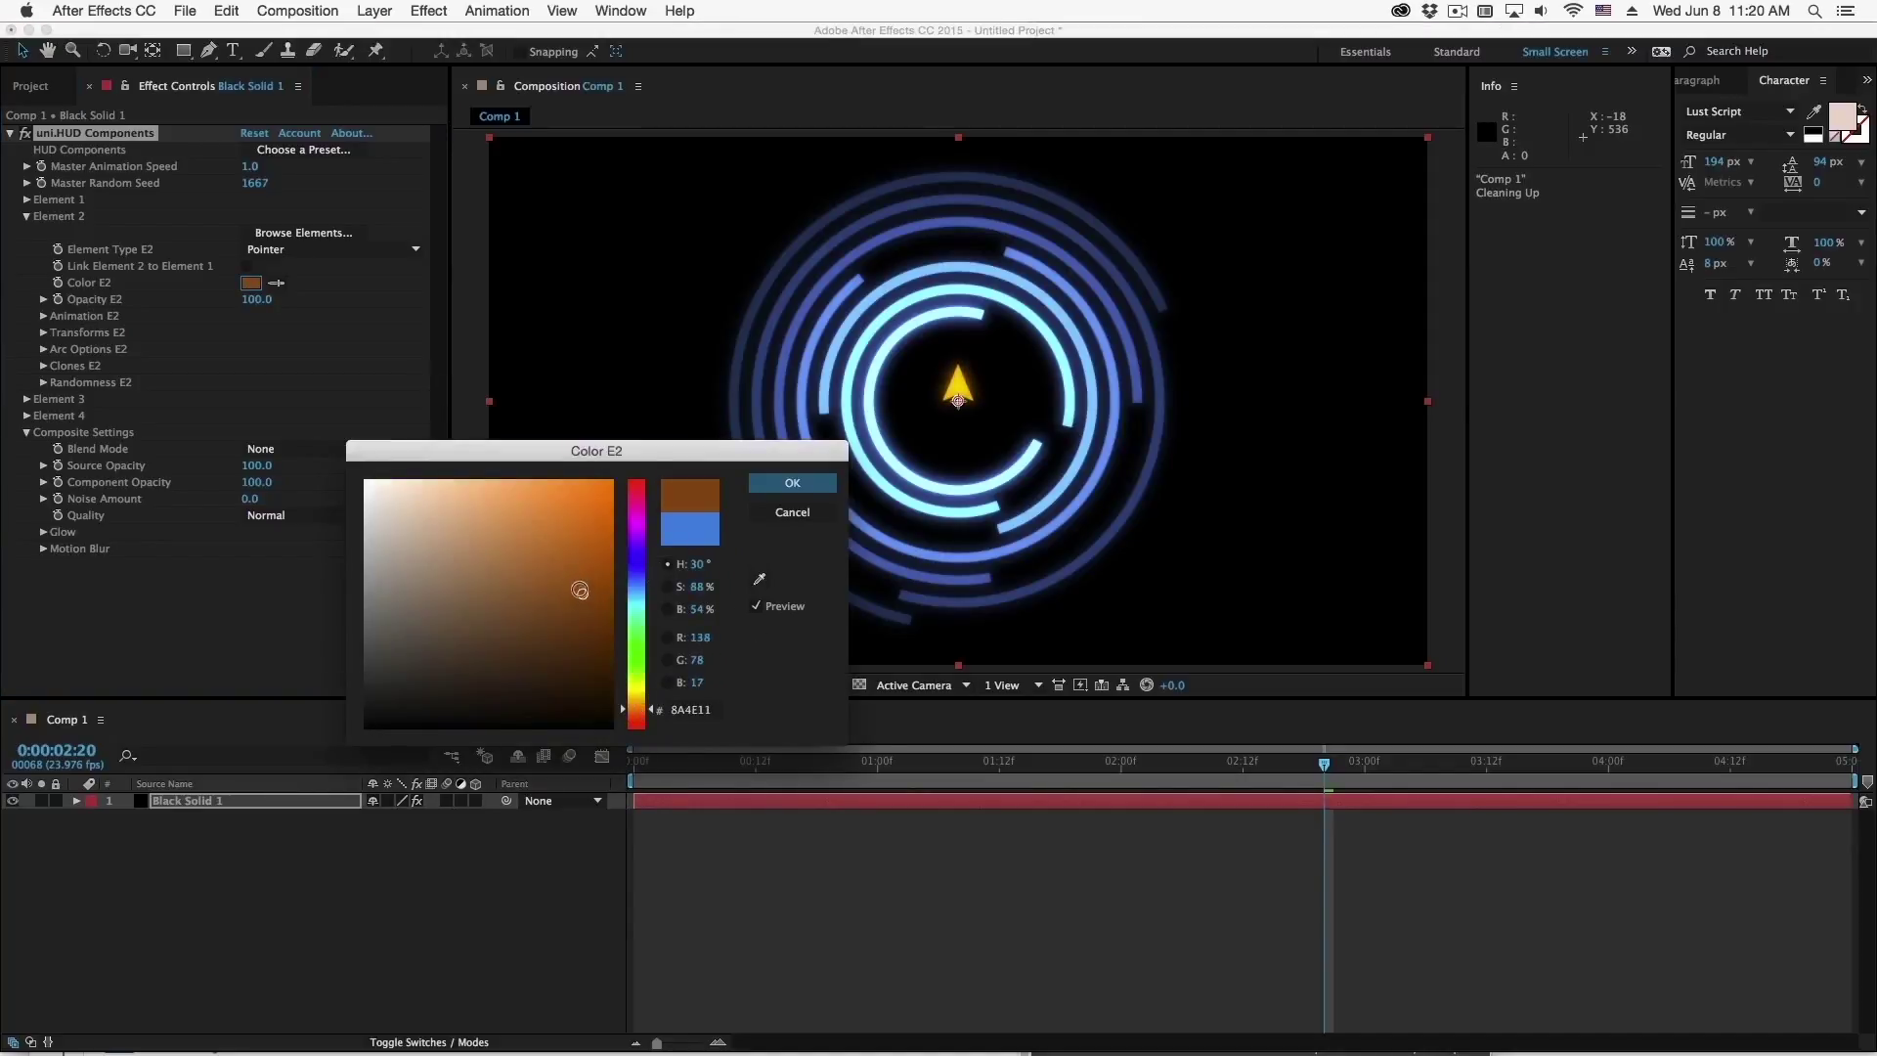
{"action": "key", "text": "Return"}
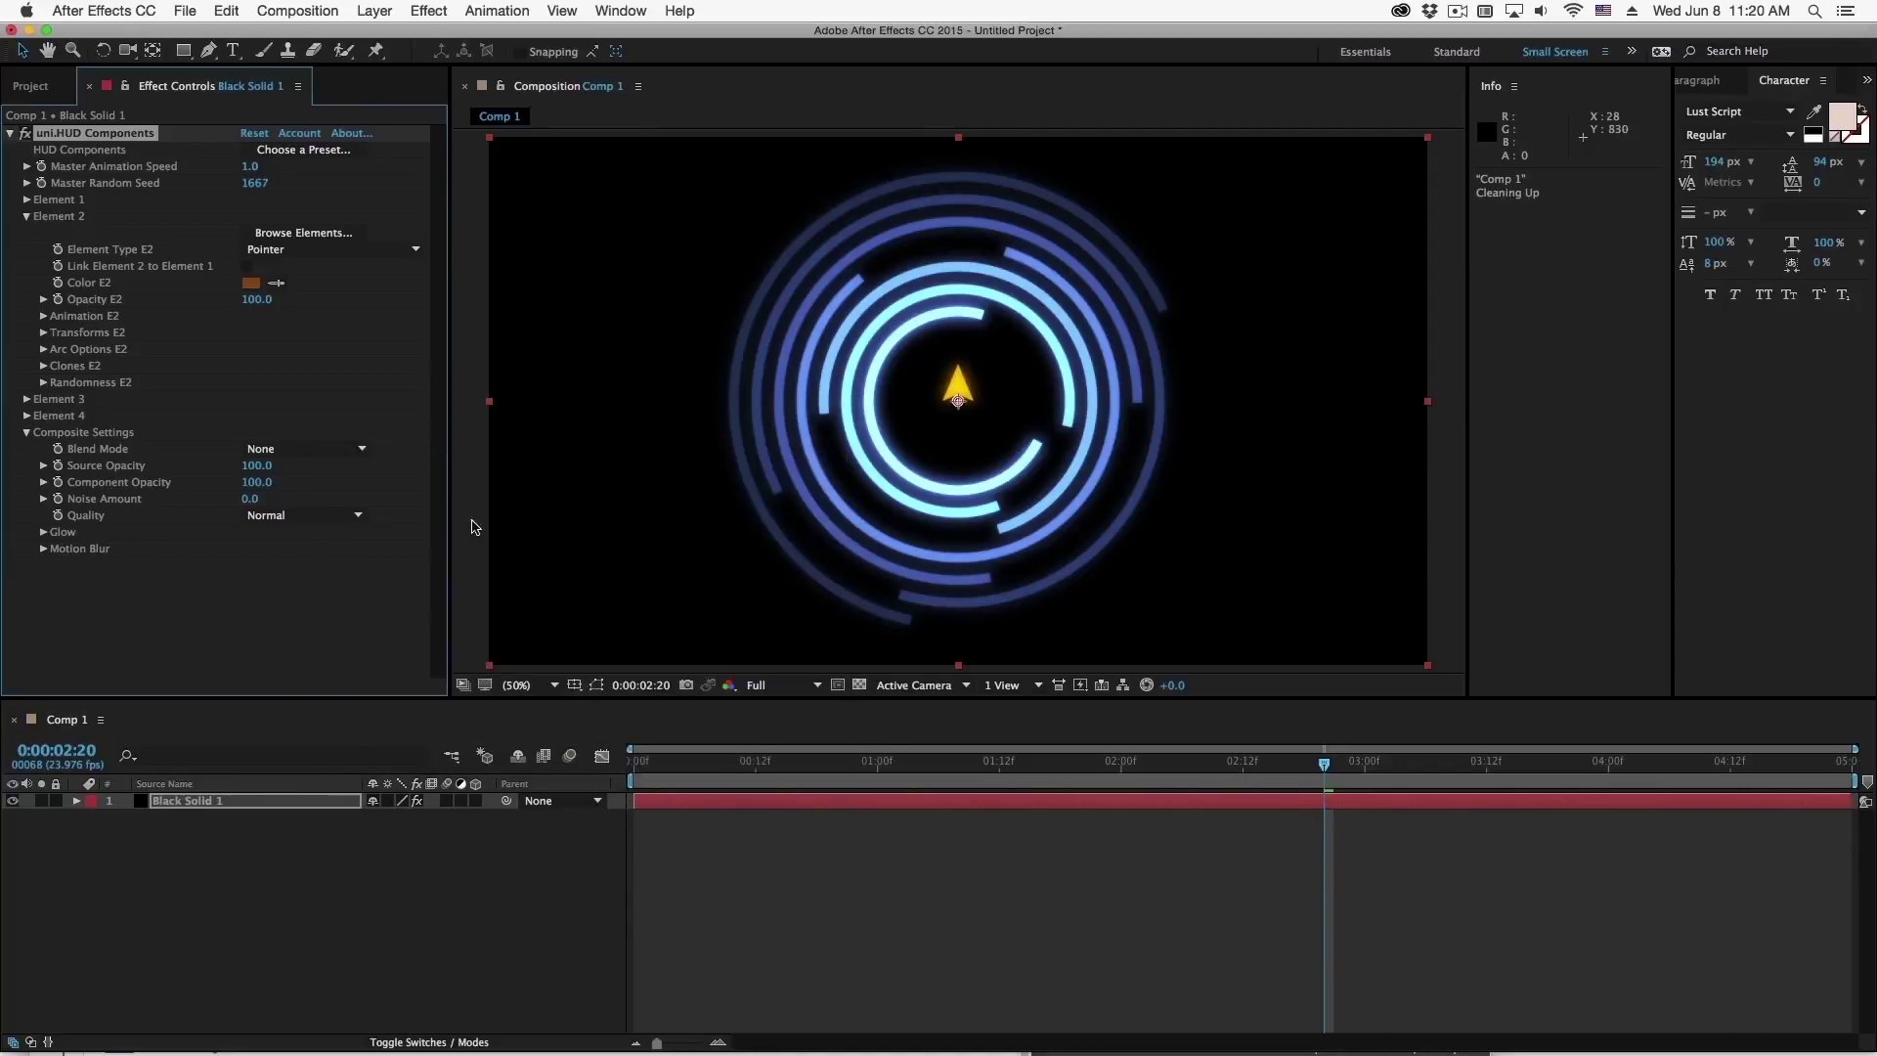
{"action": "left_click", "coordinate": [43, 333]}
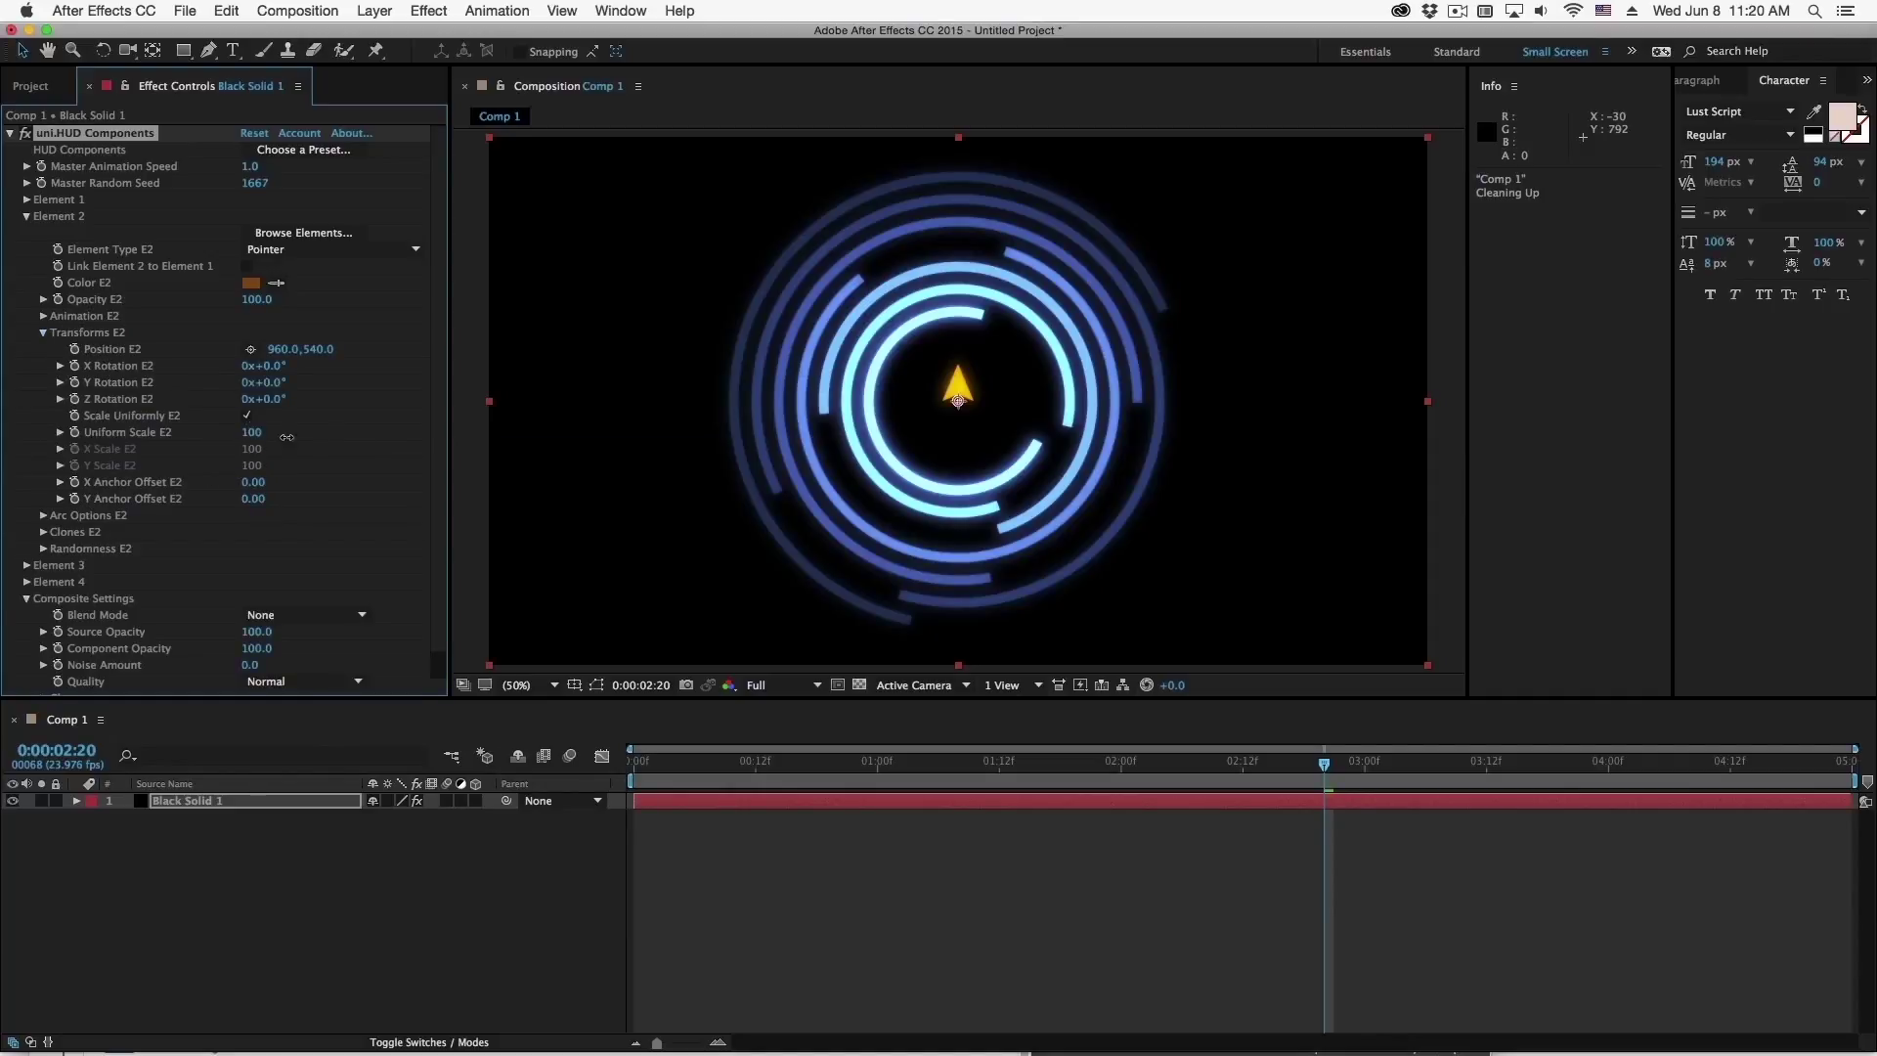
Scale the pointer to 198, move it to 960,583, link it to Element 1, and preview
{"action": "left_click_drag", "start_coordinate": [287, 437], "coordinate": [371, 439]}
{"action": "left_click_drag", "start_coordinate": [315, 355], "coordinate": [364, 359]}
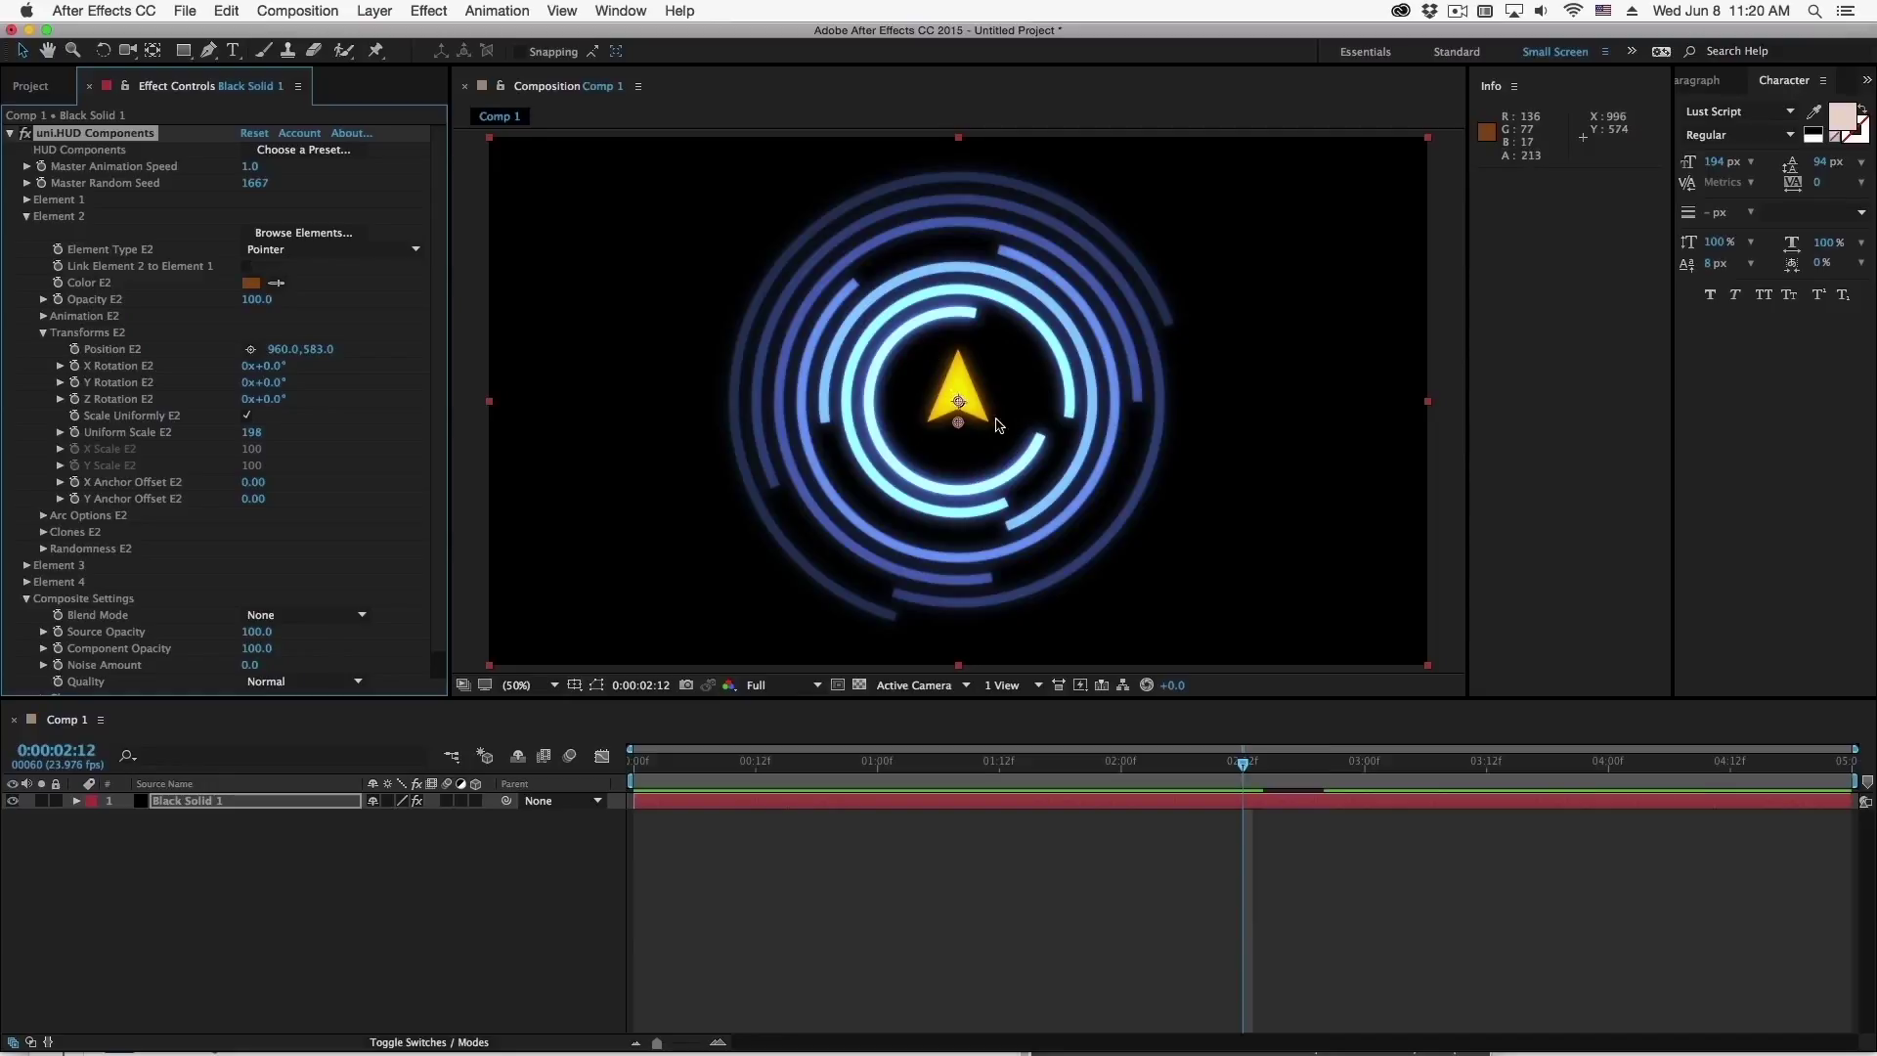
{"action": "left_click", "coordinate": [246, 266]}
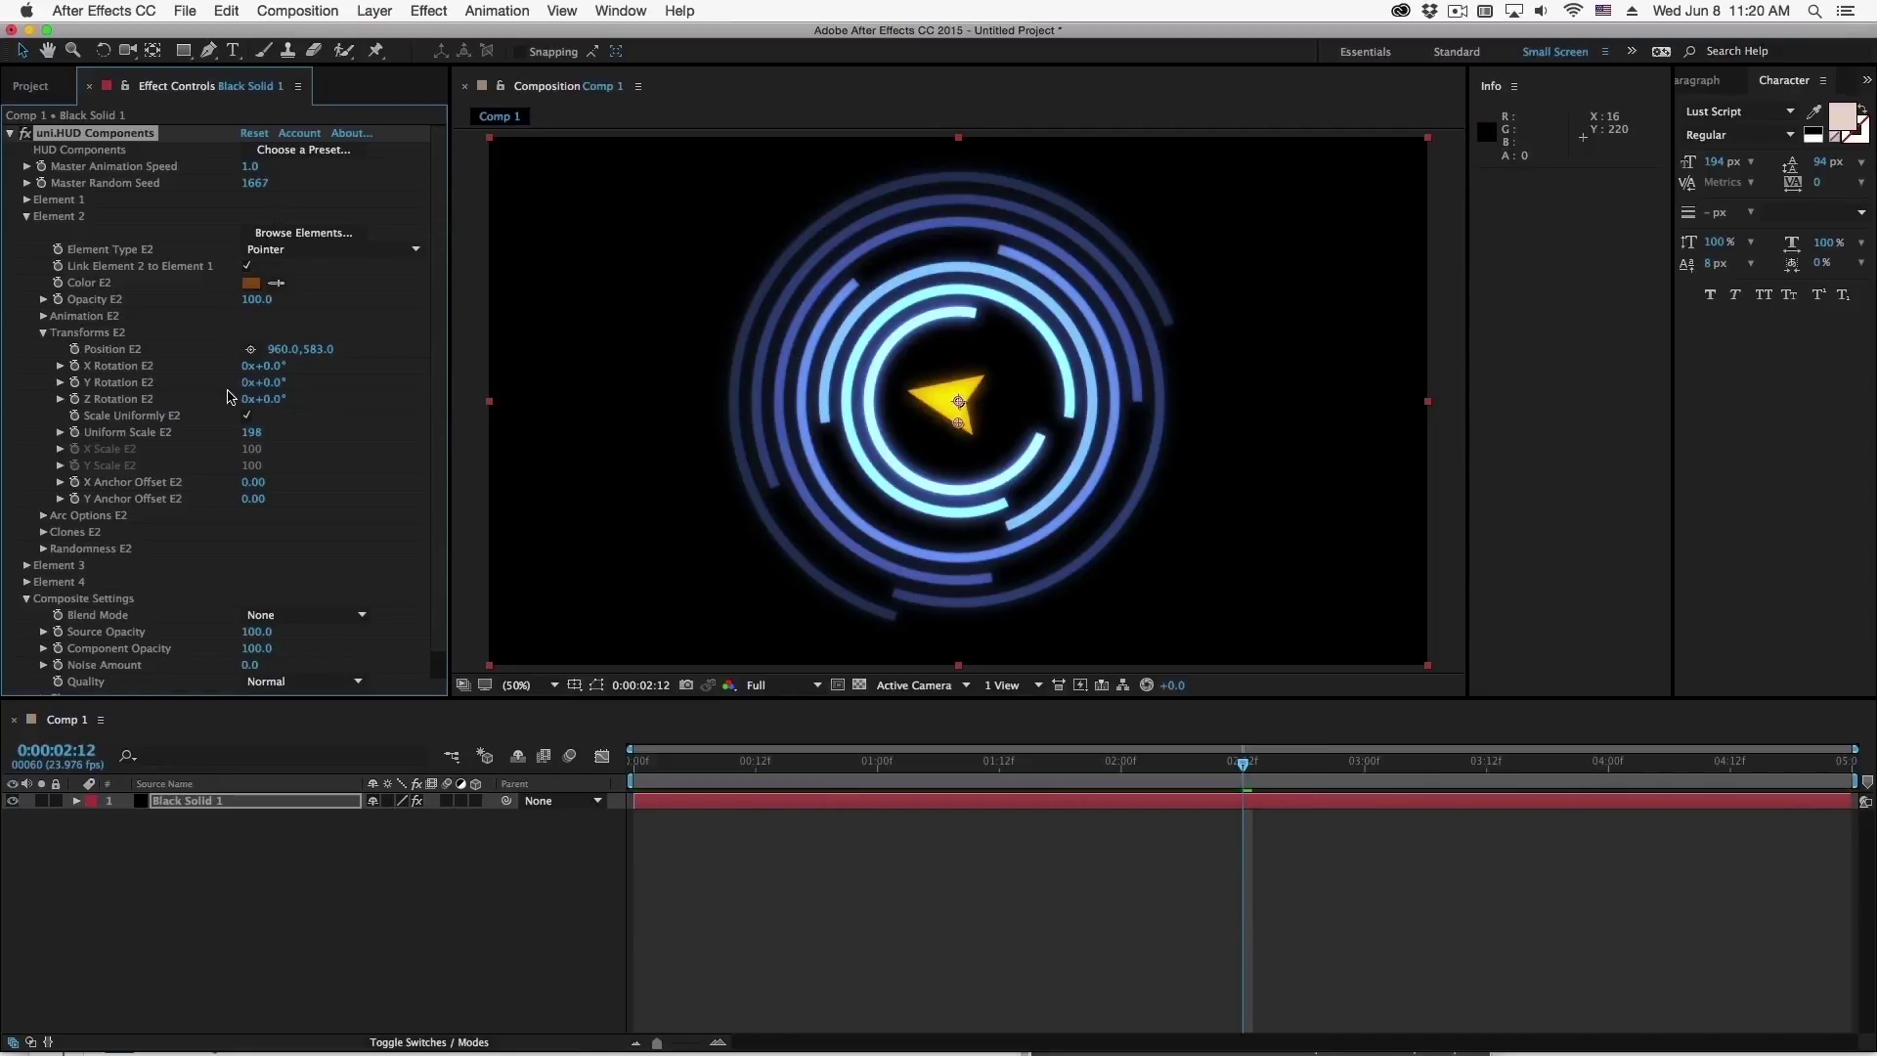
{"action": "key", "text": "space"}
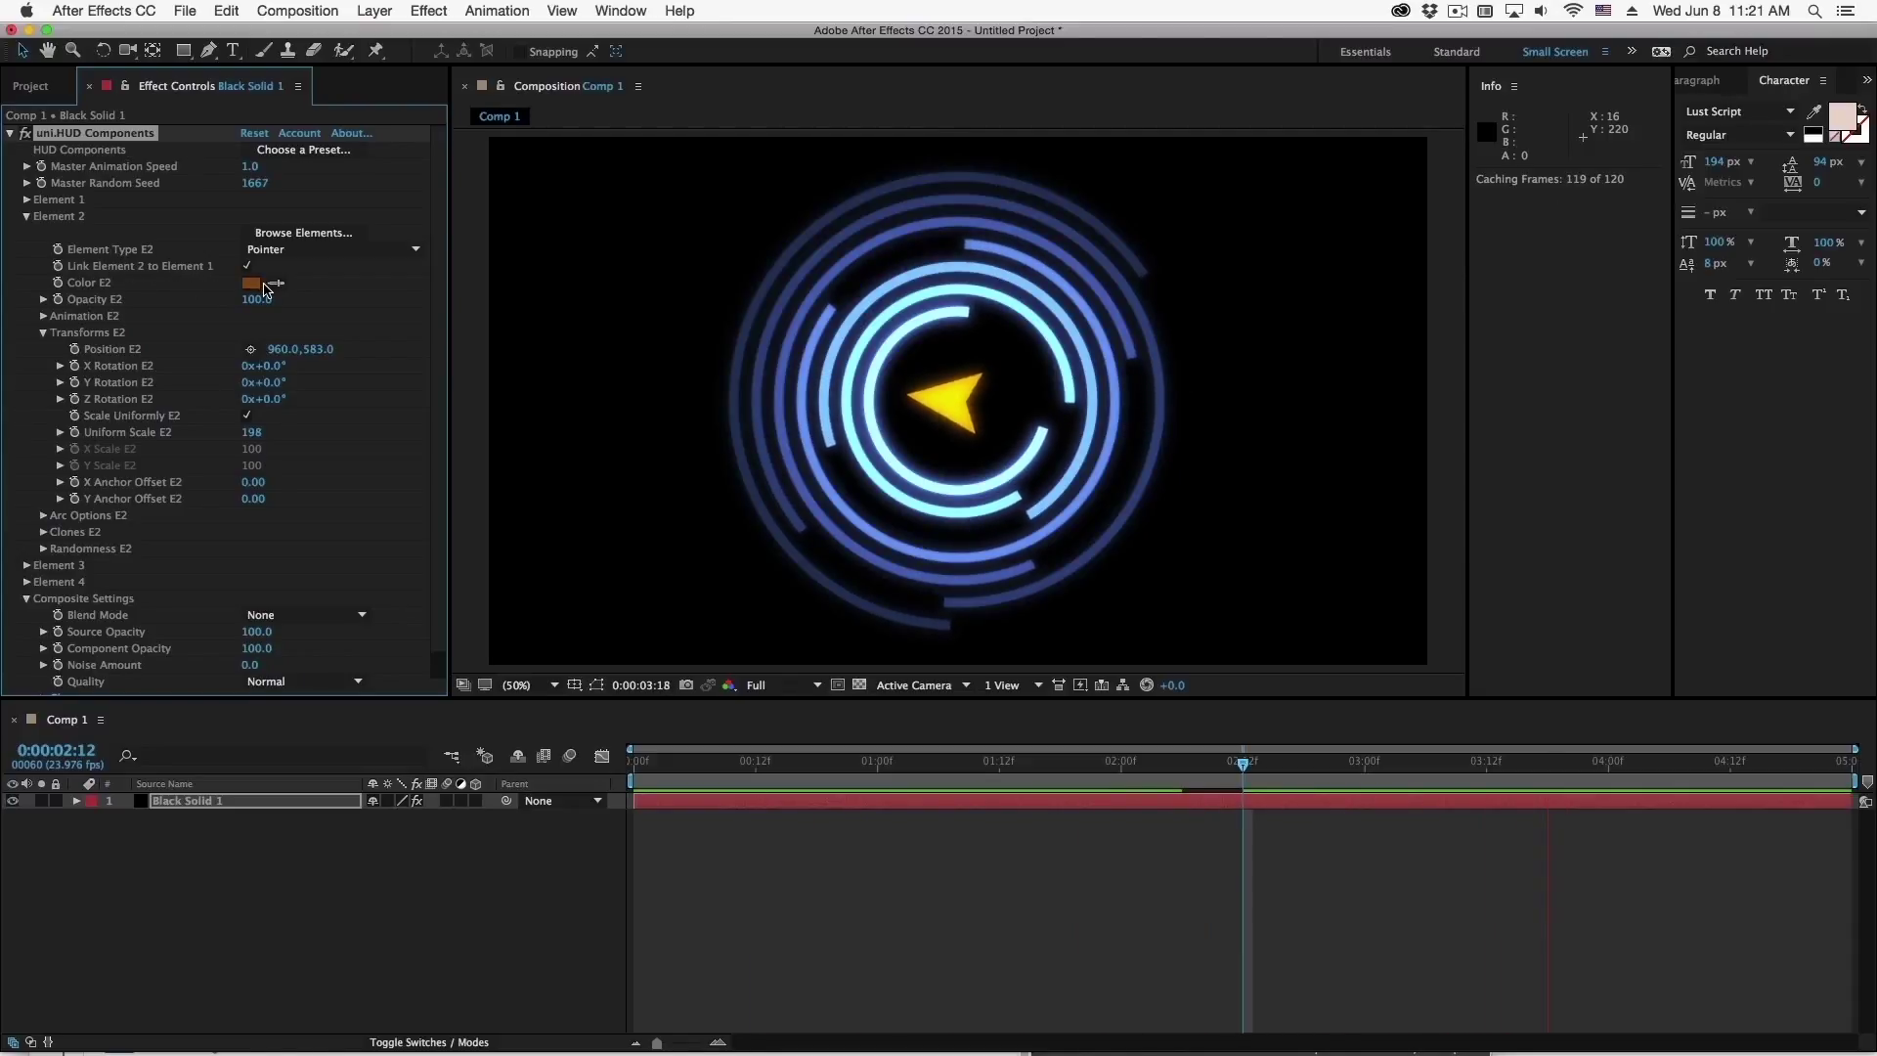
{"action": "key", "text": "space"}
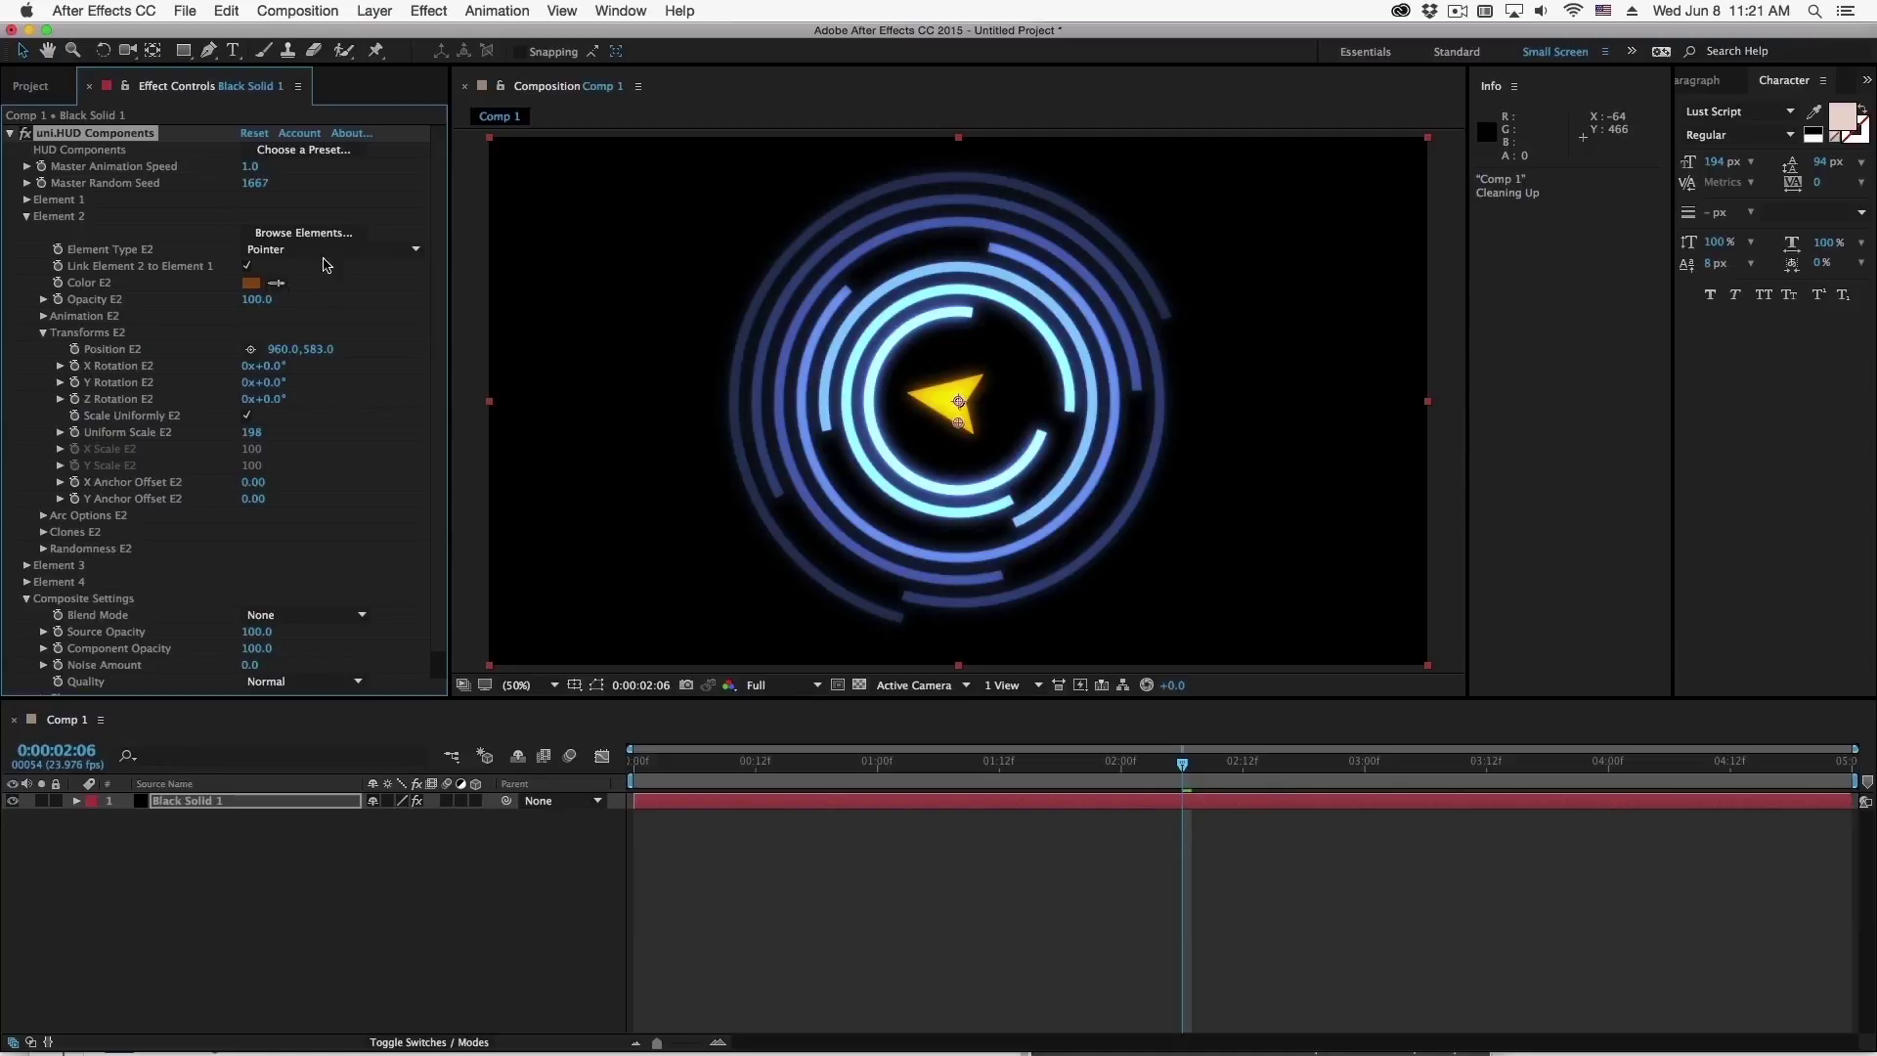
{"action": "left_click", "coordinate": [285, 250]}
Swap Element 2's pointer for the Thin Rectangle element from the Pointers category
{"action": "left_click", "coordinate": [280, 262]}
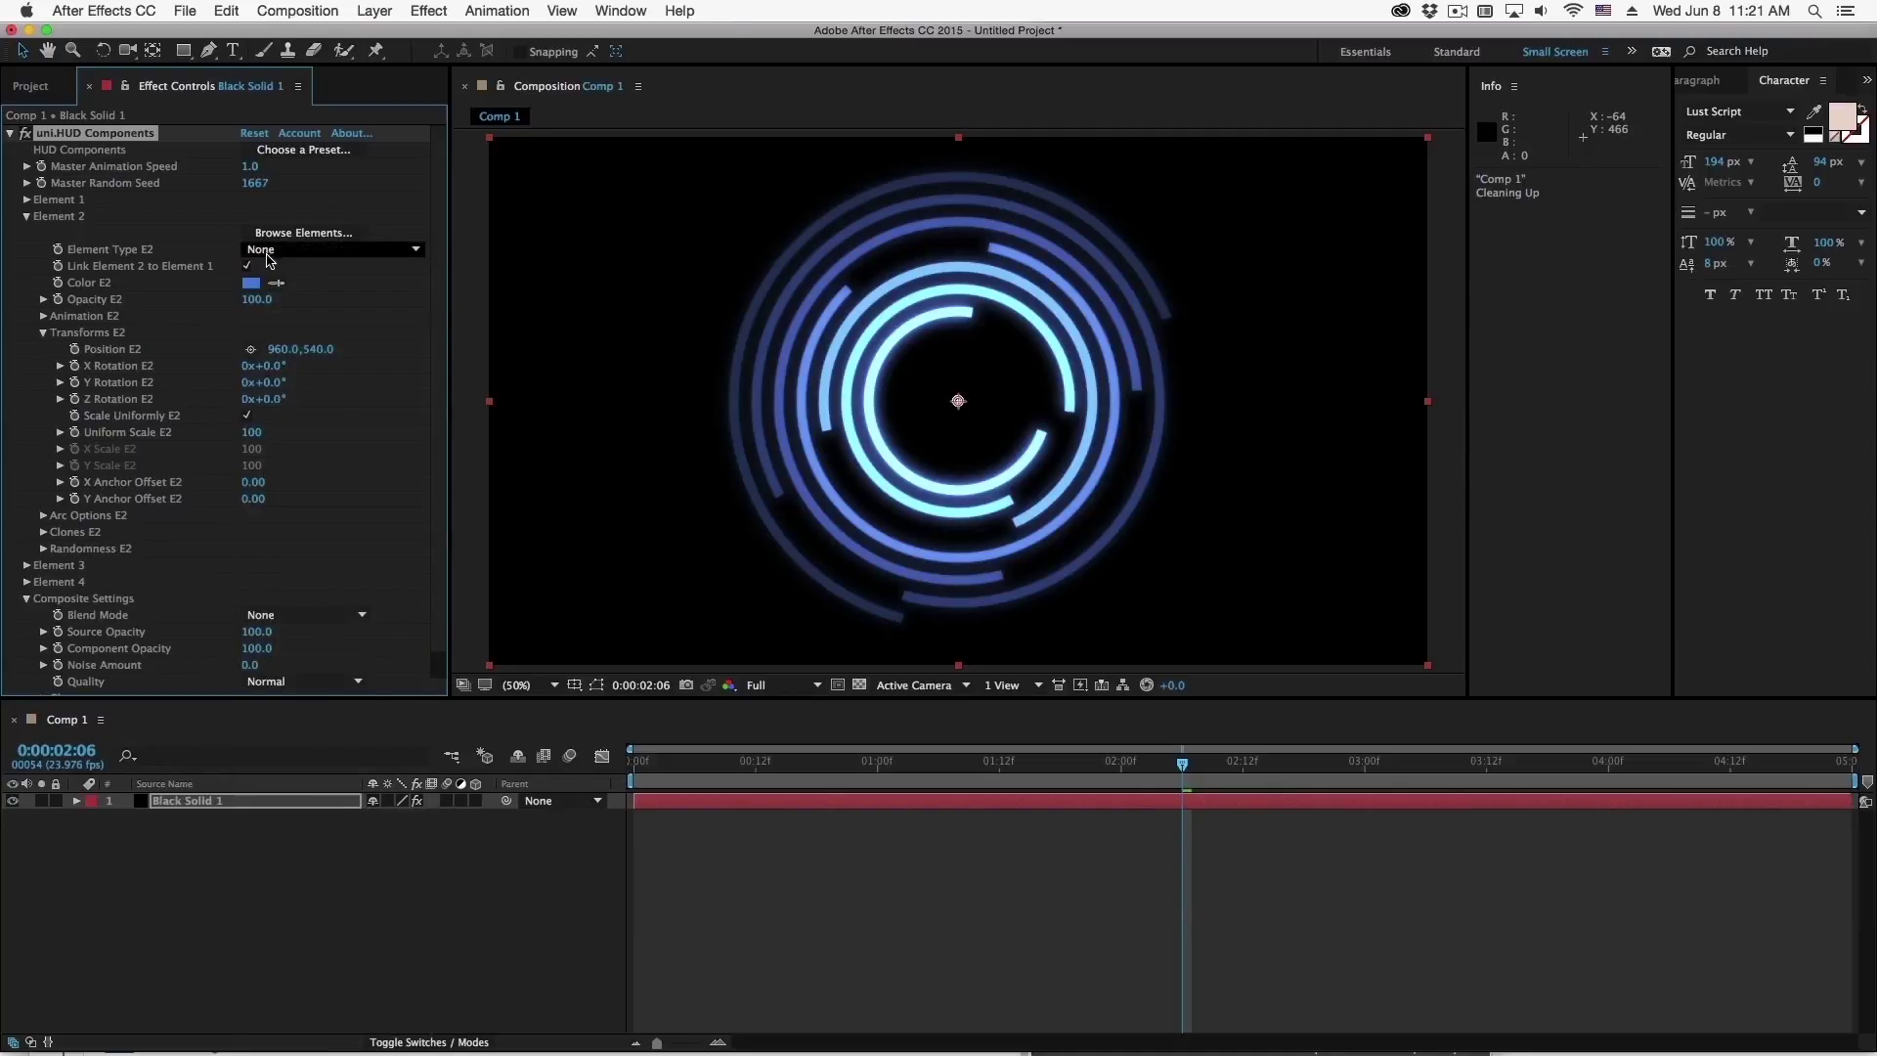
{"action": "left_click", "coordinate": [303, 233]}
{"action": "scroll", "coordinate": [907, 477], "scroll_direction": "down", "scroll_amount": 5}
{"action": "scroll", "coordinate": [907, 477], "scroll_direction": "down", "scroll_amount": 10}
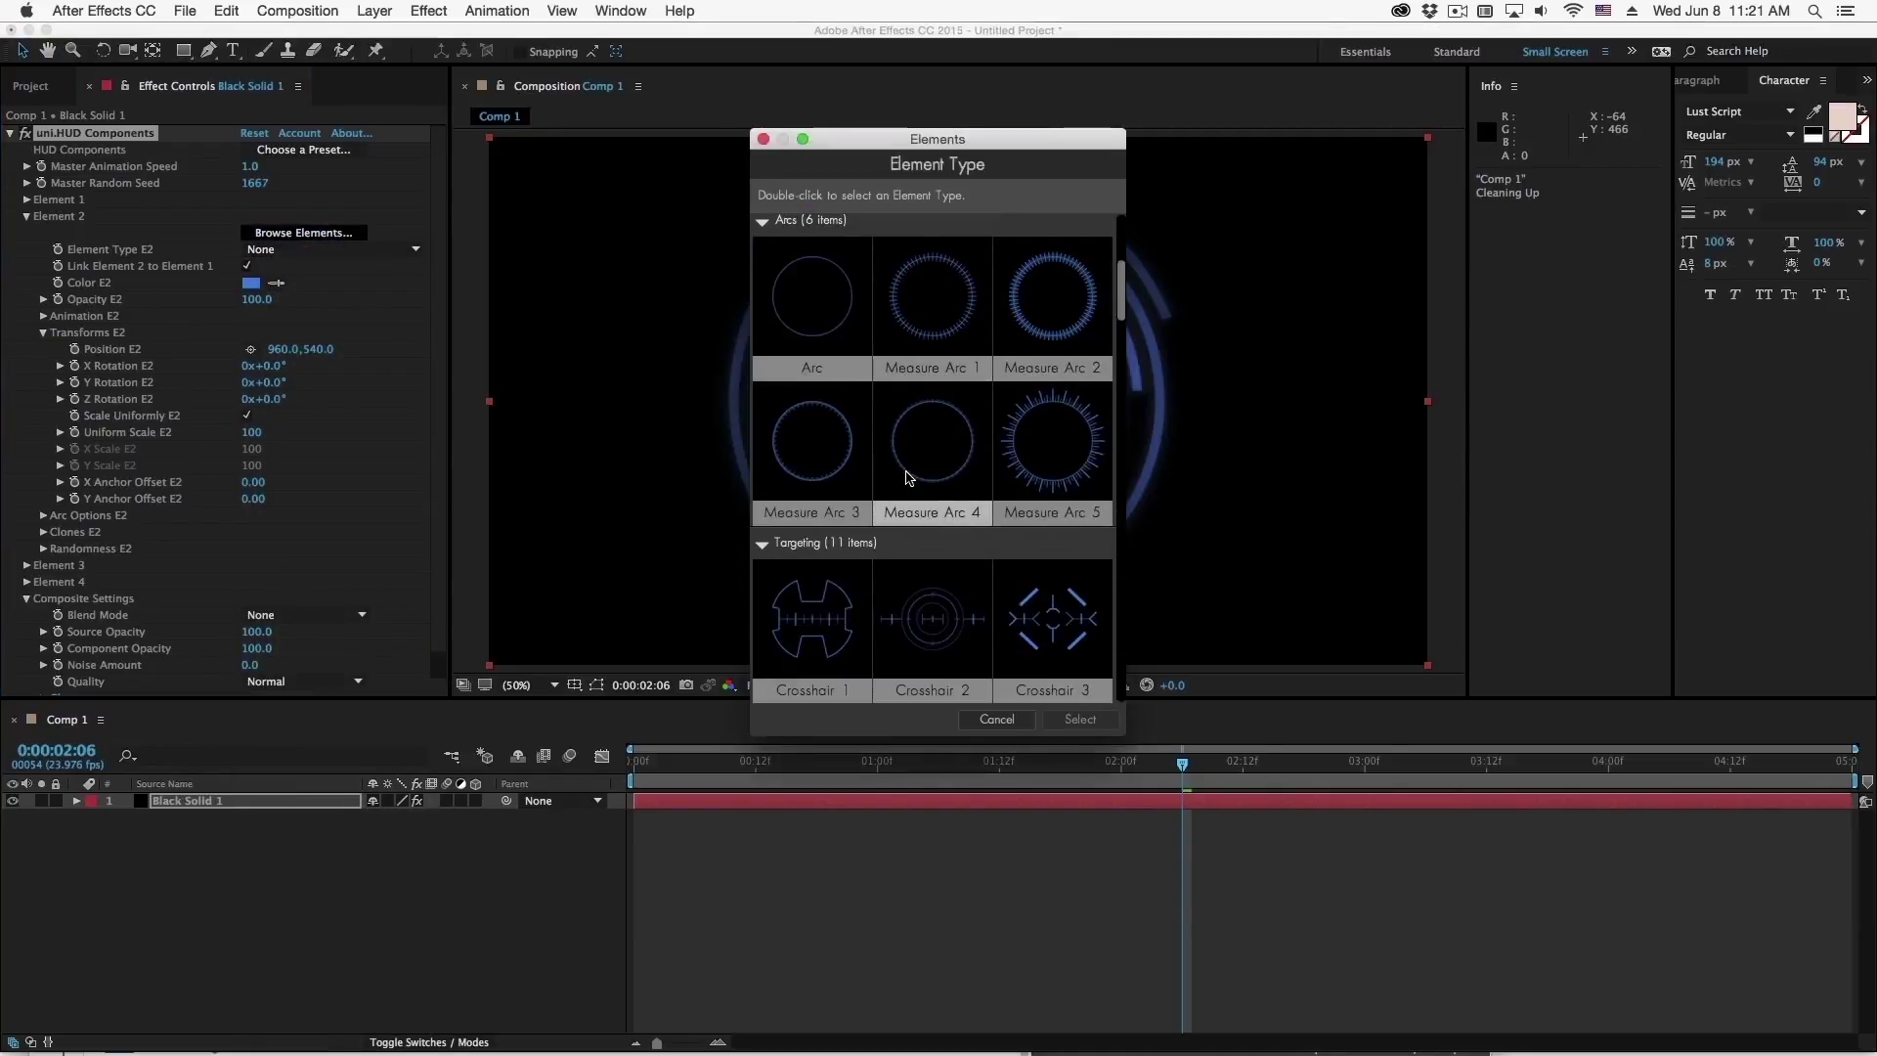
{"action": "scroll", "coordinate": [907, 477], "scroll_direction": "down", "scroll_amount": 3}
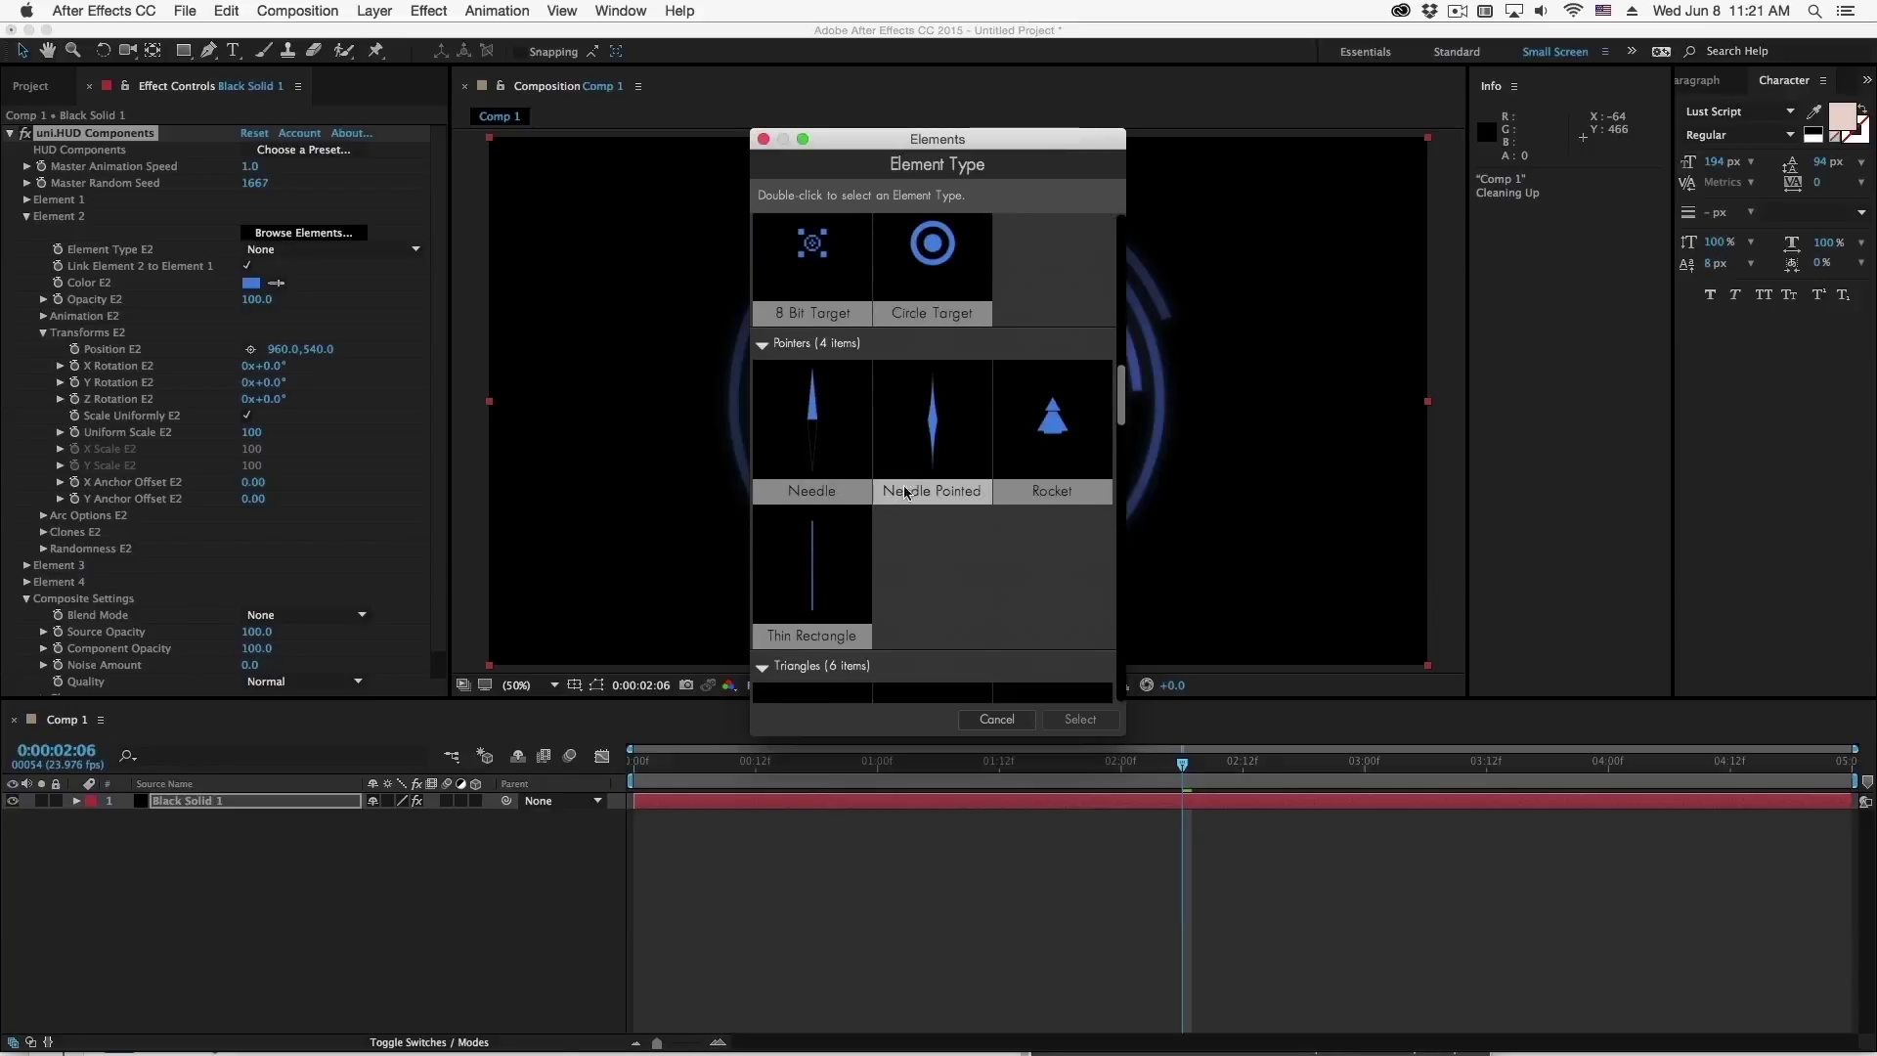
{"action": "double_click", "coordinate": [797, 605]}
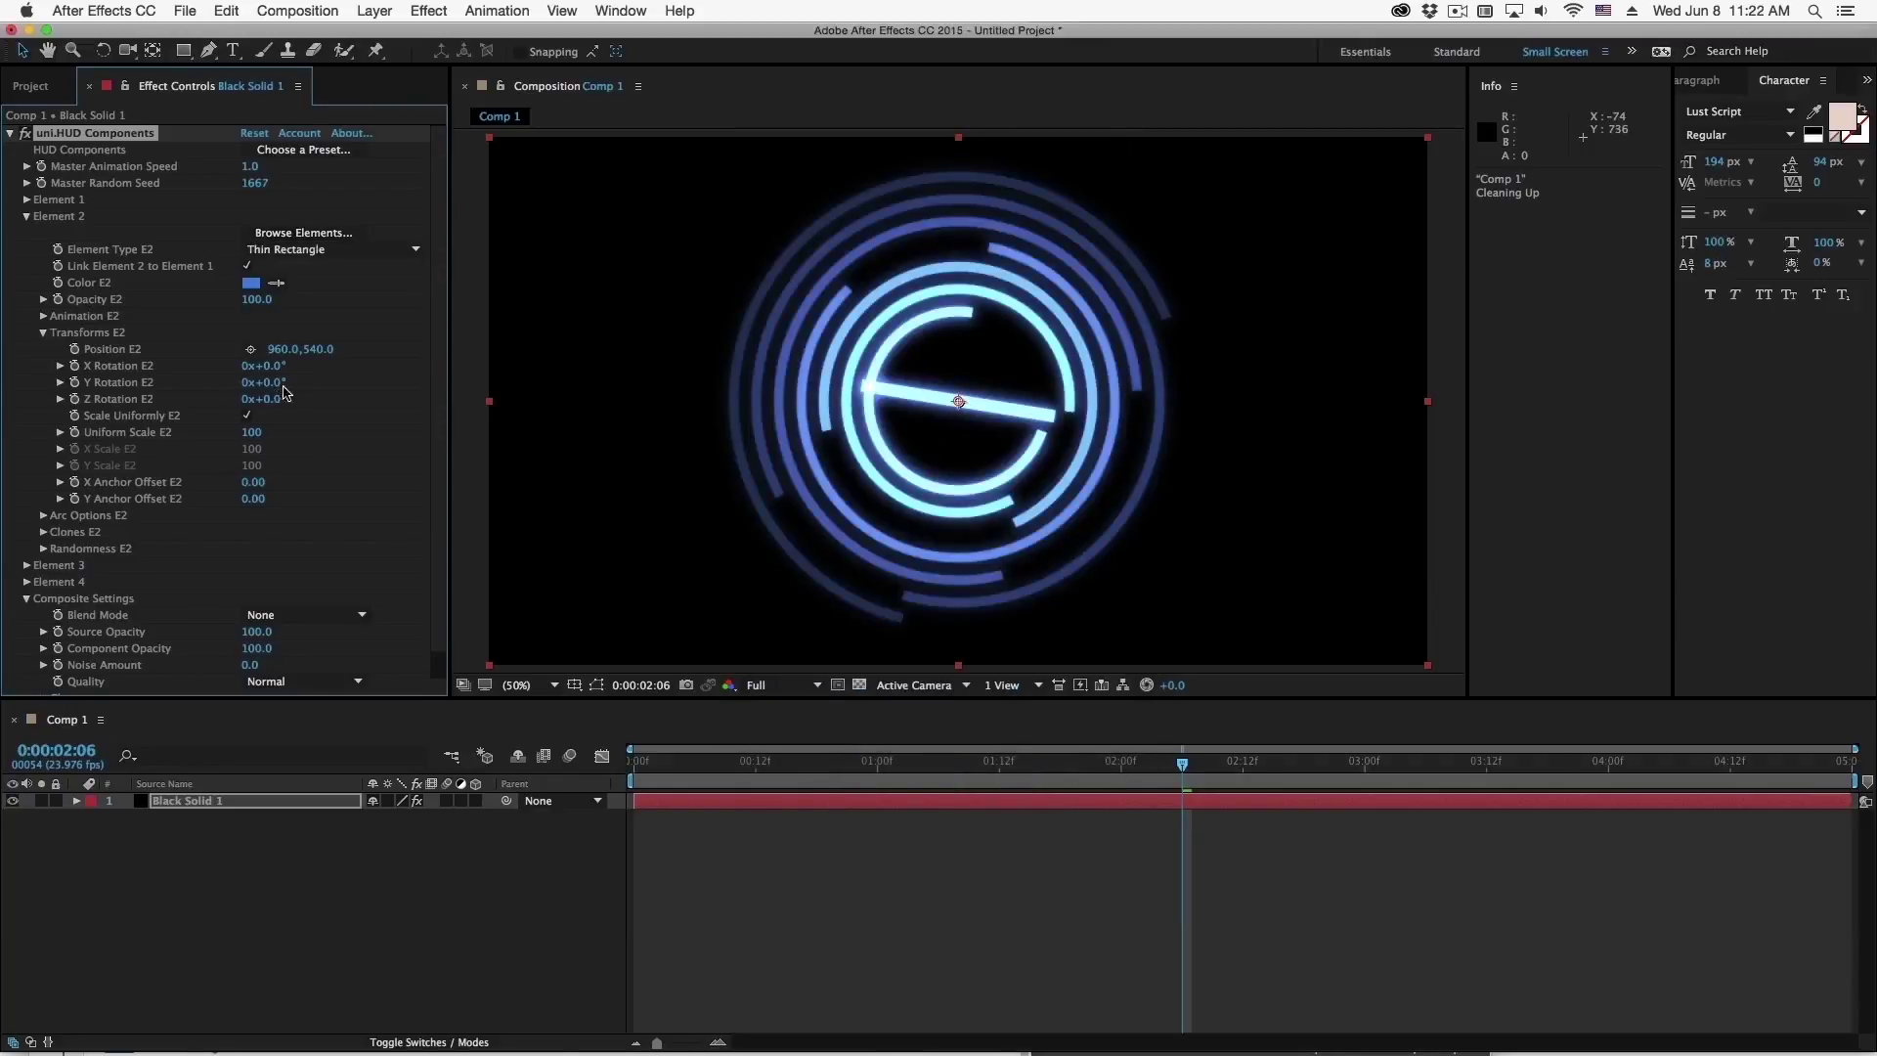
Unlink Element 2's uniform scaling and set X Scale 17 and Y Scale 80
{"action": "left_click", "coordinate": [247, 416]}
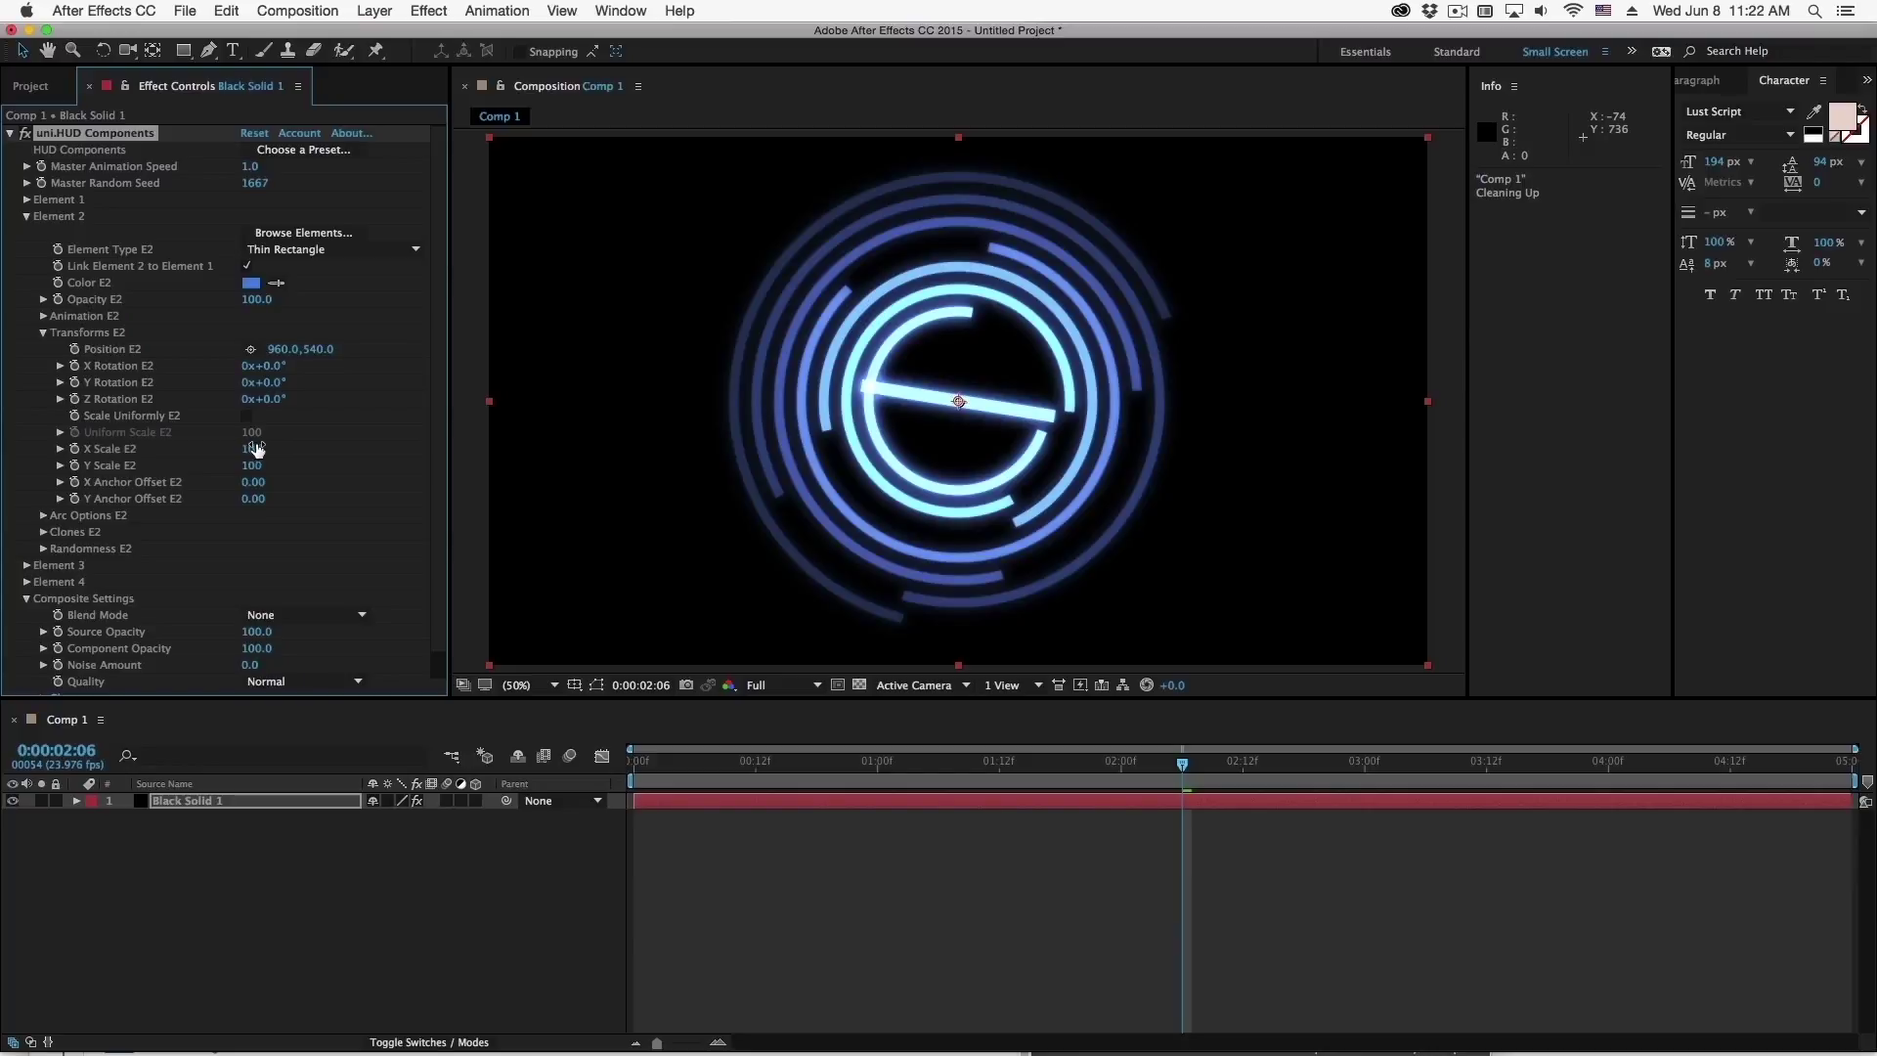
{"action": "left_click_drag", "start_coordinate": [259, 452], "coordinate": [187, 457]}
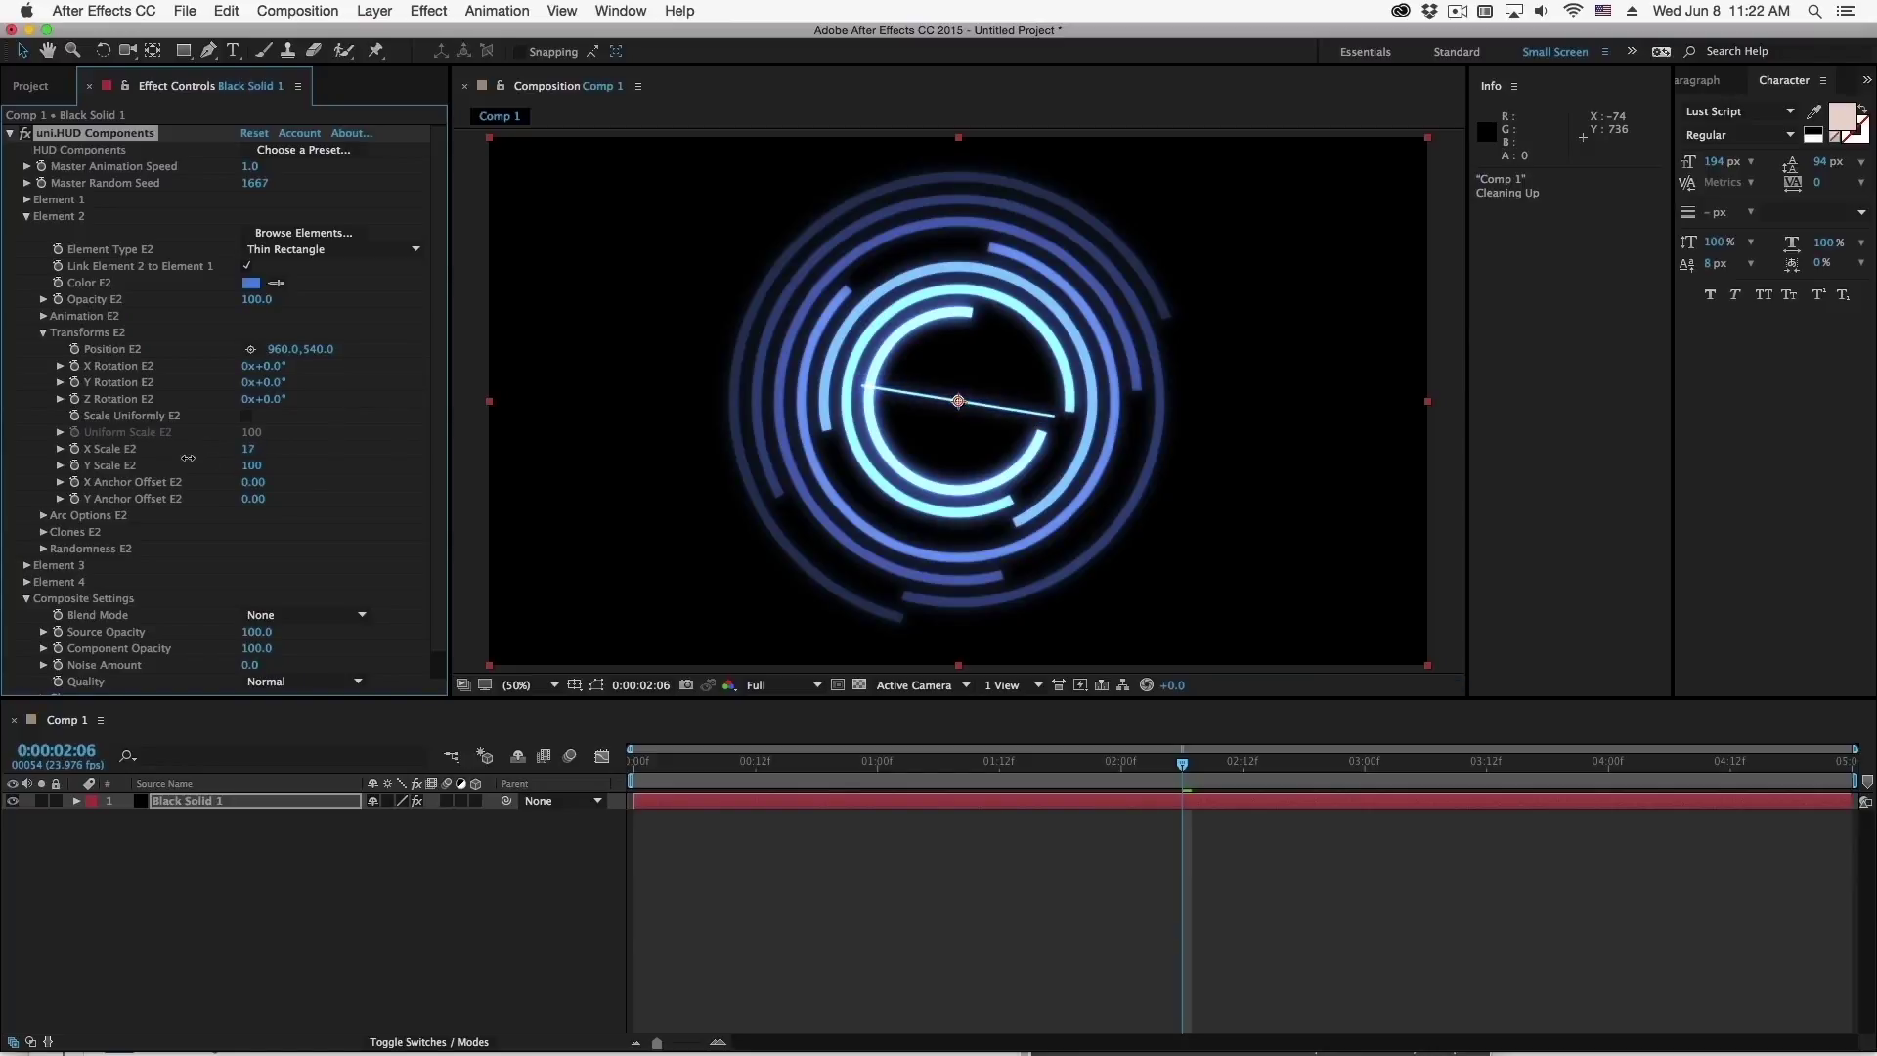
{"action": "key", "text": "space"}
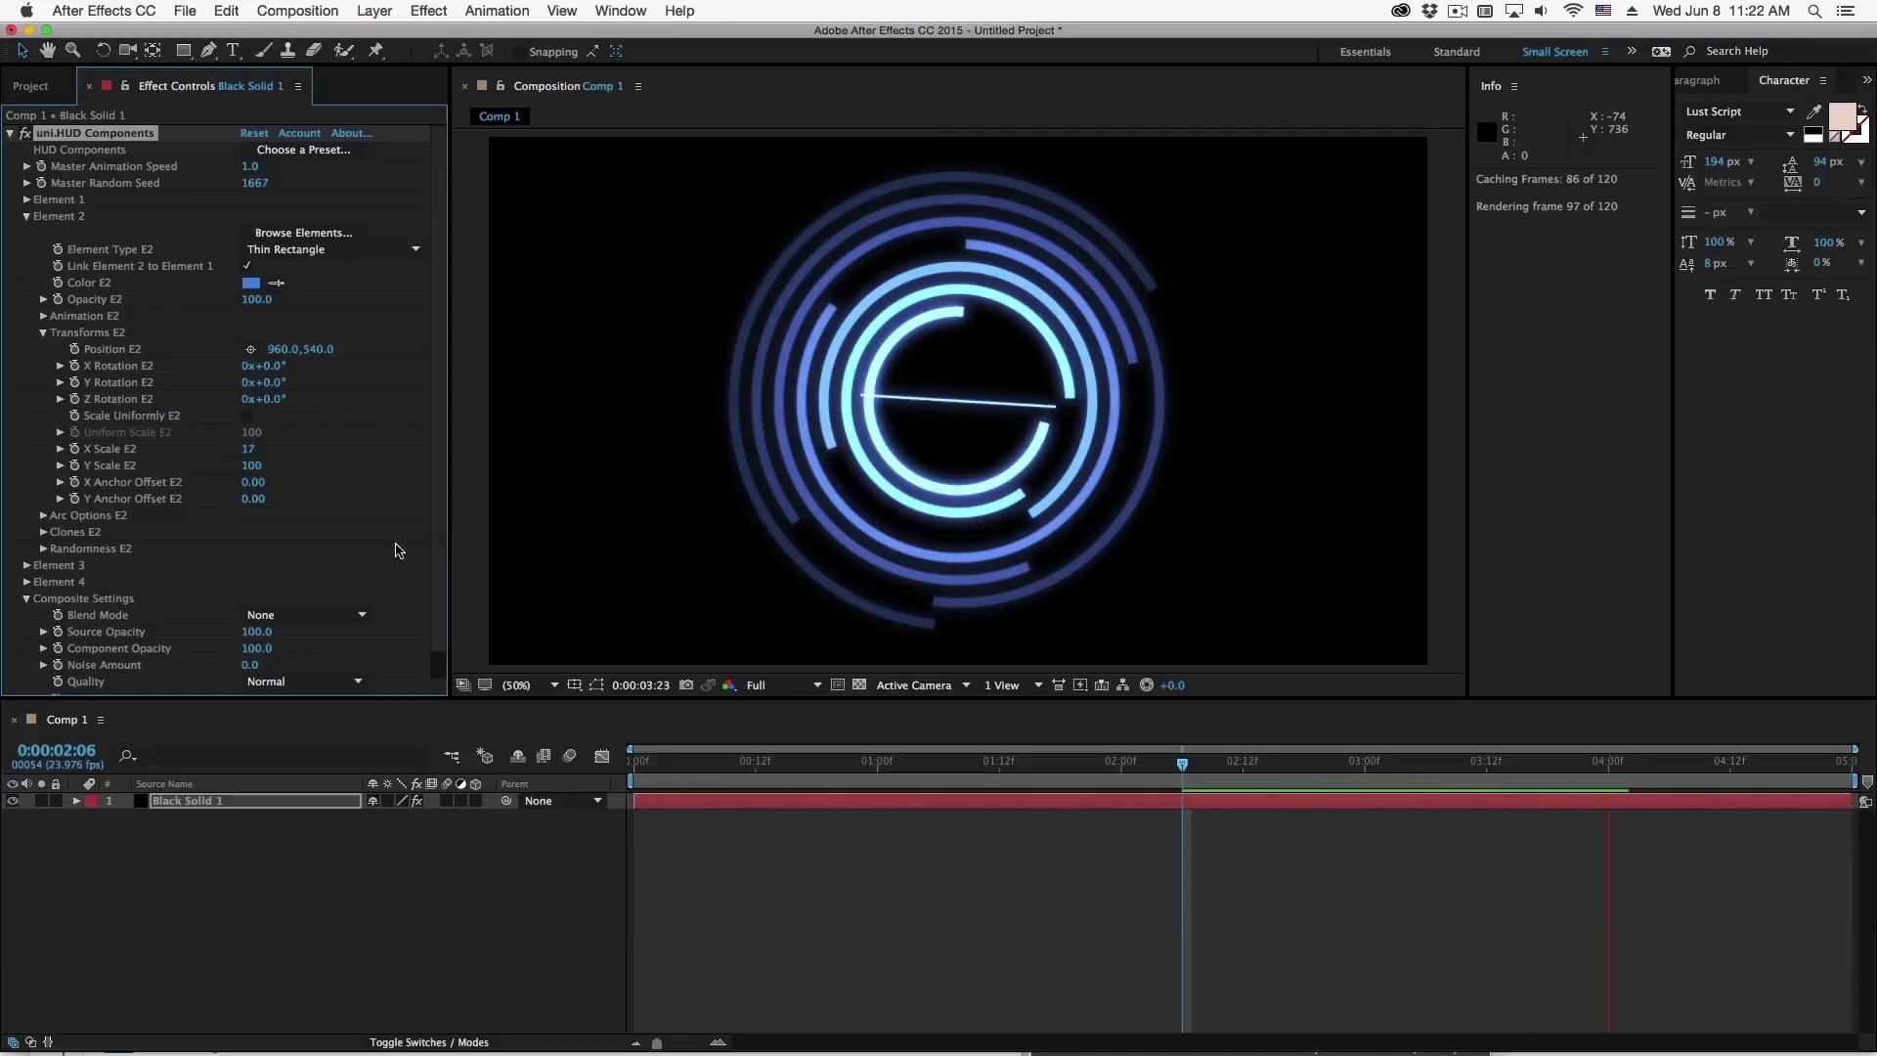
{"action": "key", "text": "space"}
{"action": "left_click_drag", "start_coordinate": [253, 473], "coordinate": [240, 476]}
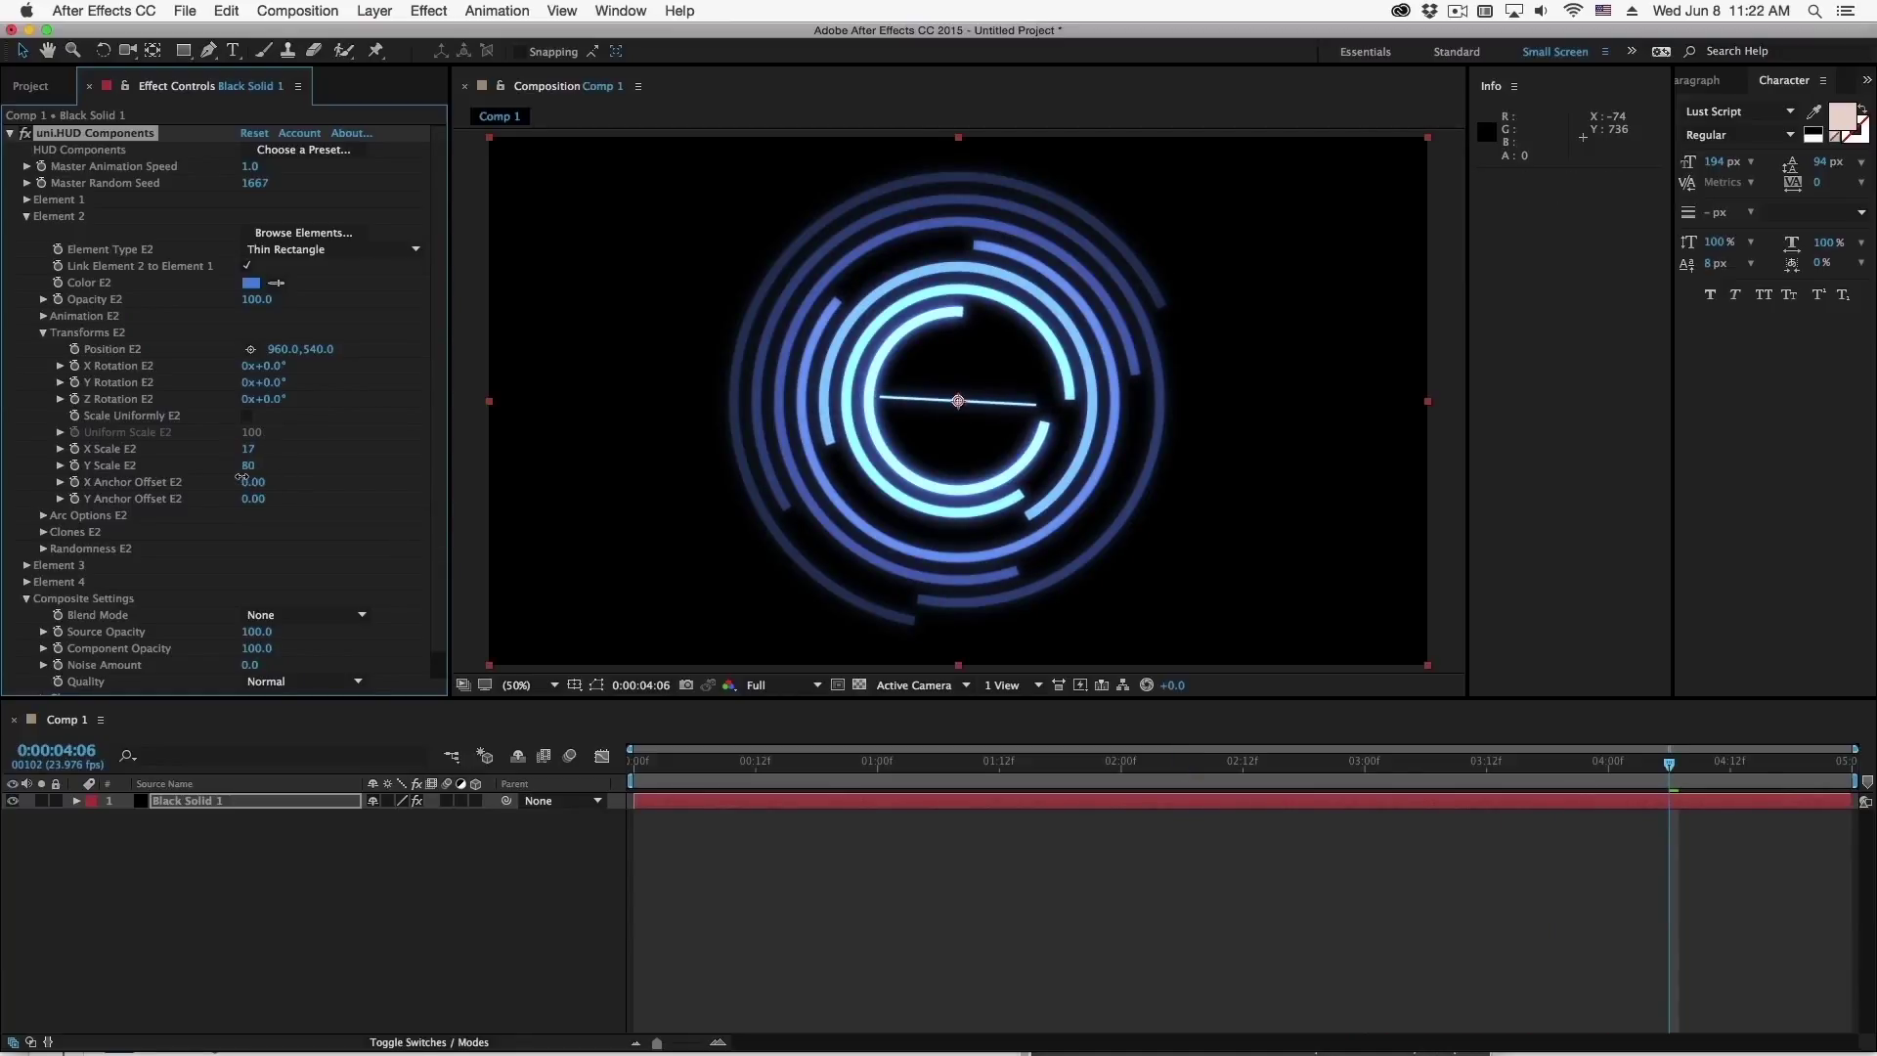
{"action": "key", "text": "Page_Down"}
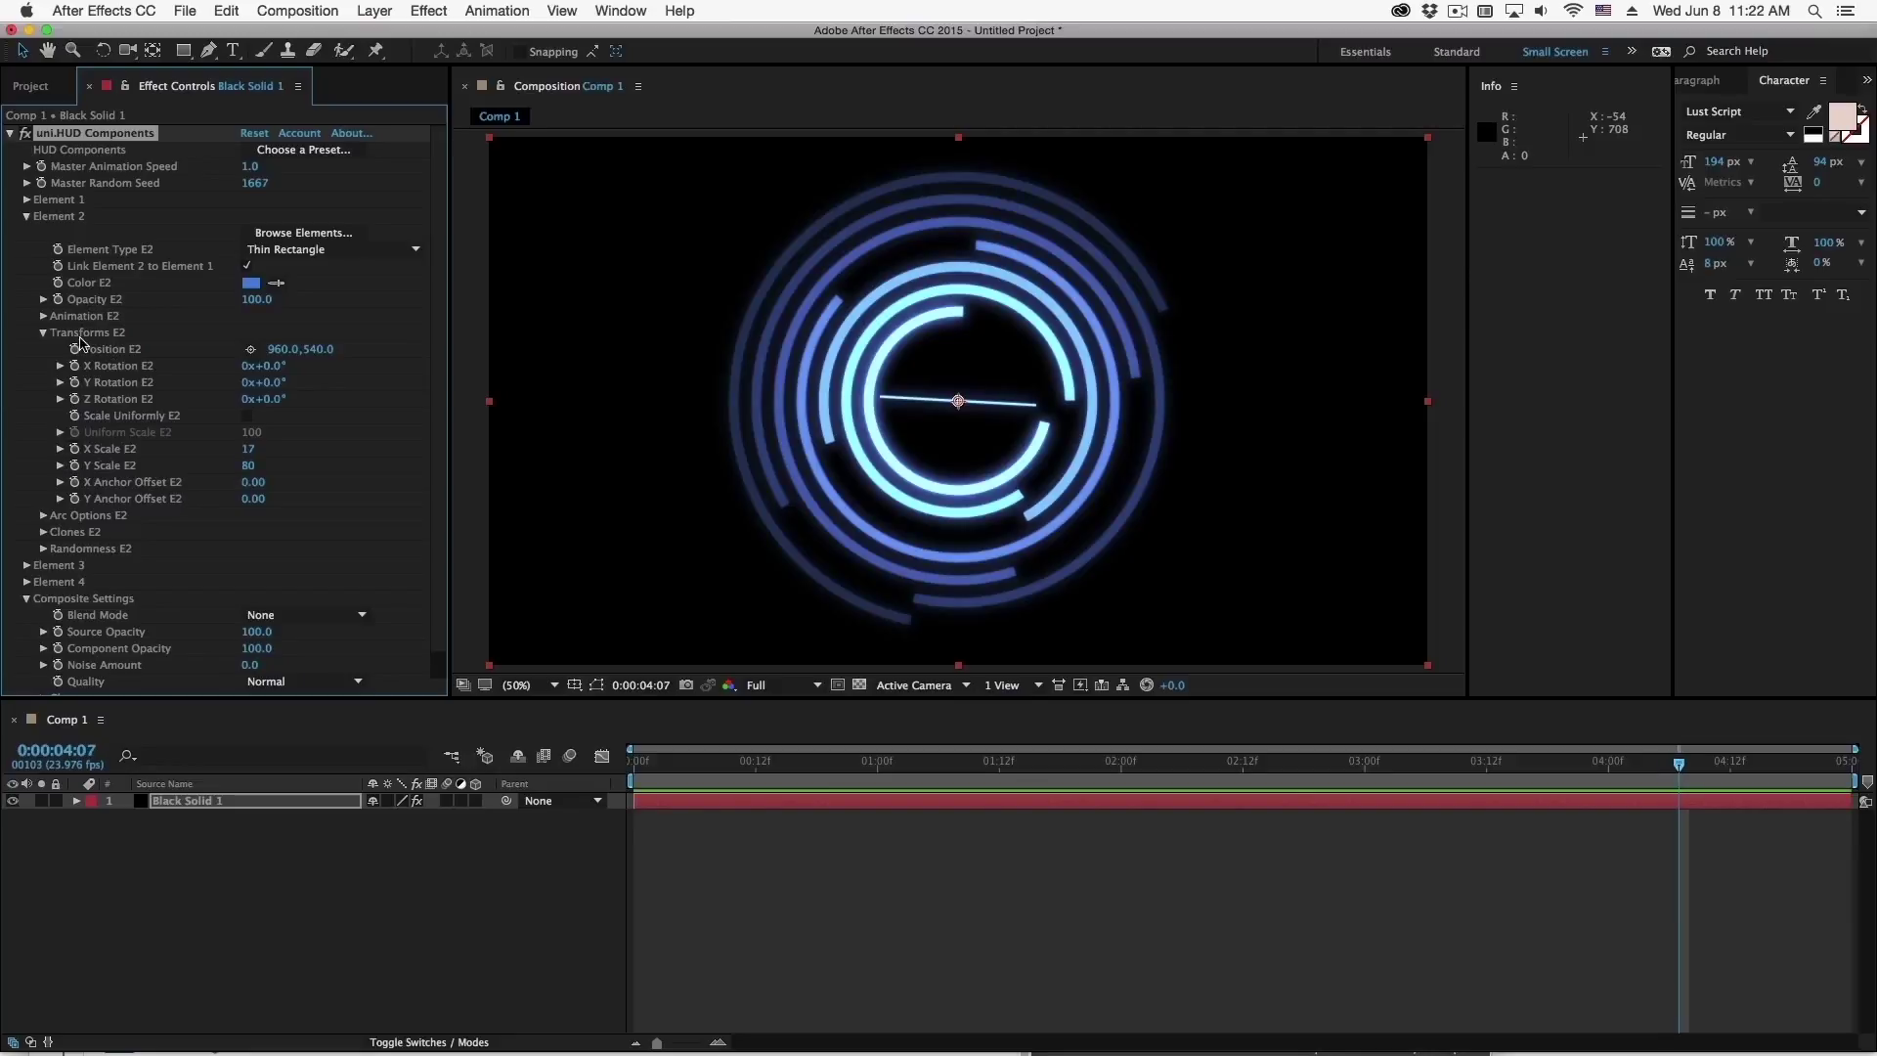
{"action": "scroll", "coordinate": [117, 325], "scroll_direction": "down", "scroll_amount": 1}
Give Element 2 3 clones at clone position 893,540, then collapse Element 2
{"action": "left_click", "coordinate": [43, 503]}
{"action": "scroll", "coordinate": [234, 502], "scroll_direction": "down", "scroll_amount": 3}
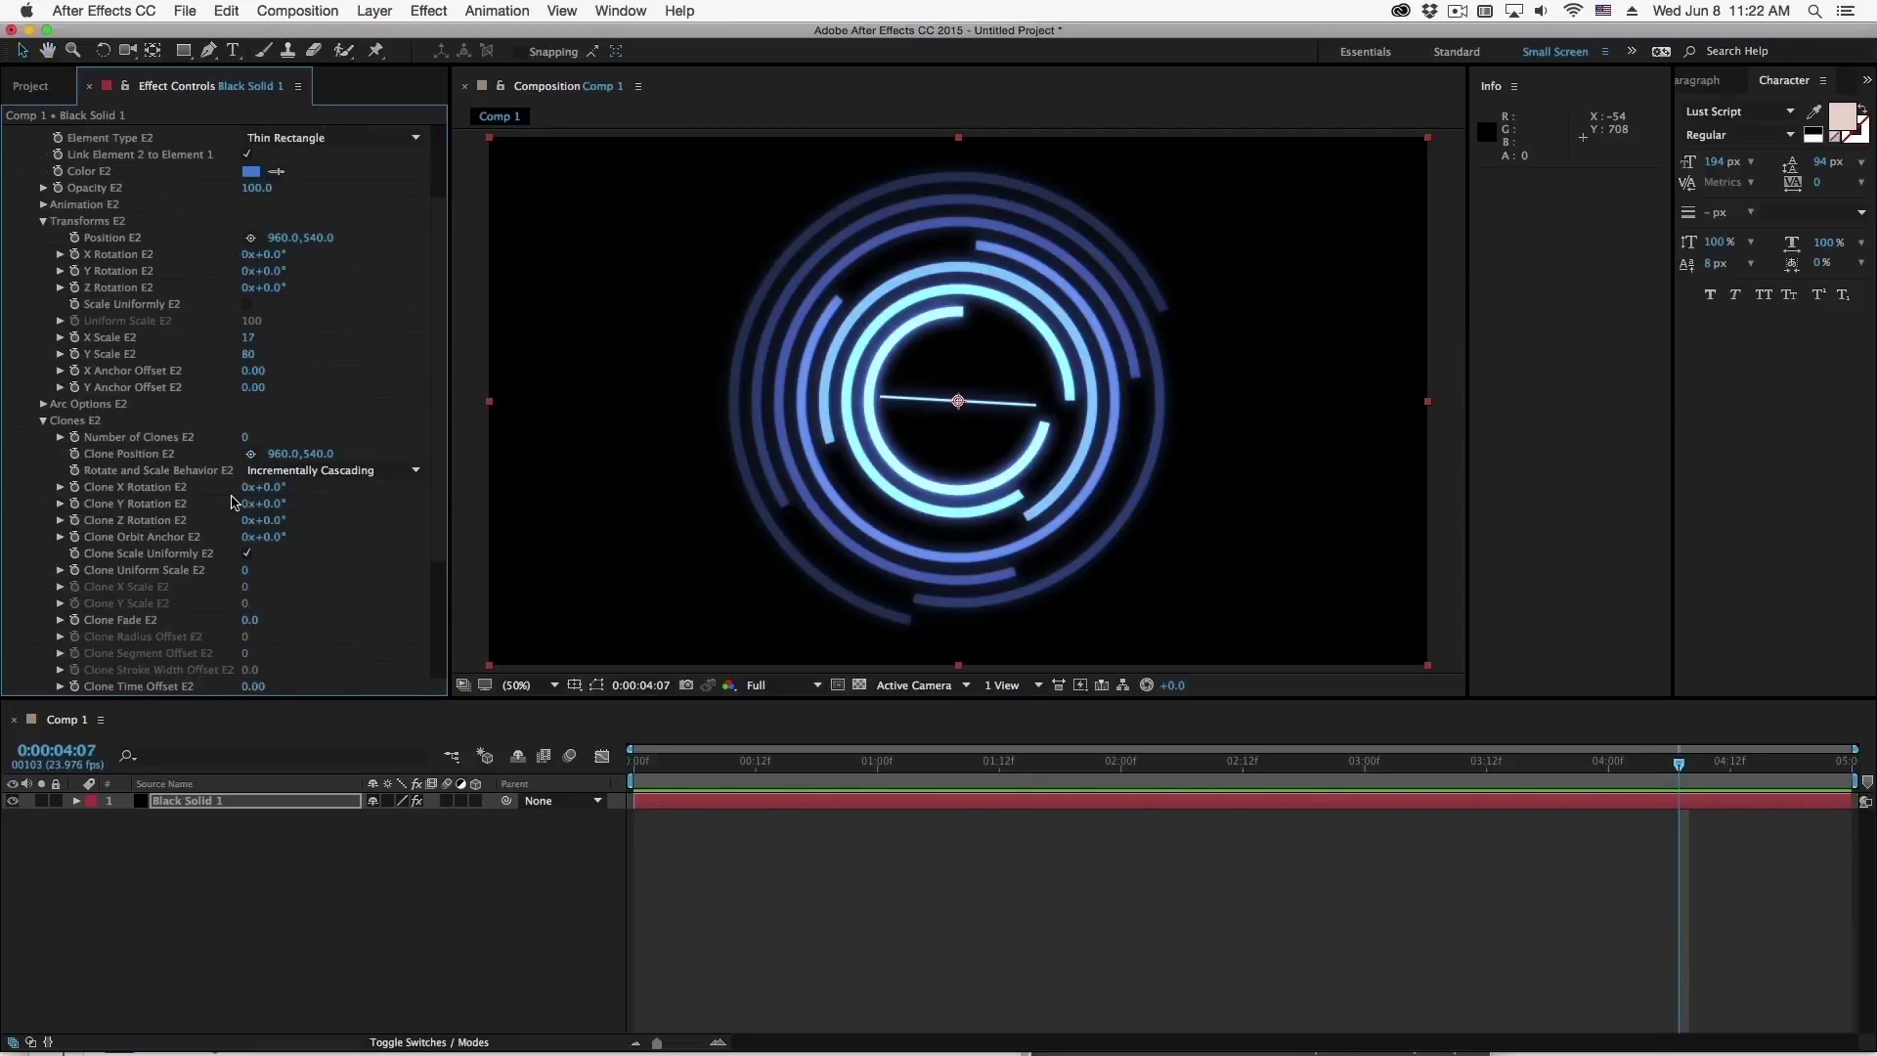
{"action": "left_click", "coordinate": [245, 438]}
{"action": "type", "text": "3"}
{"action": "key", "text": "Return"}
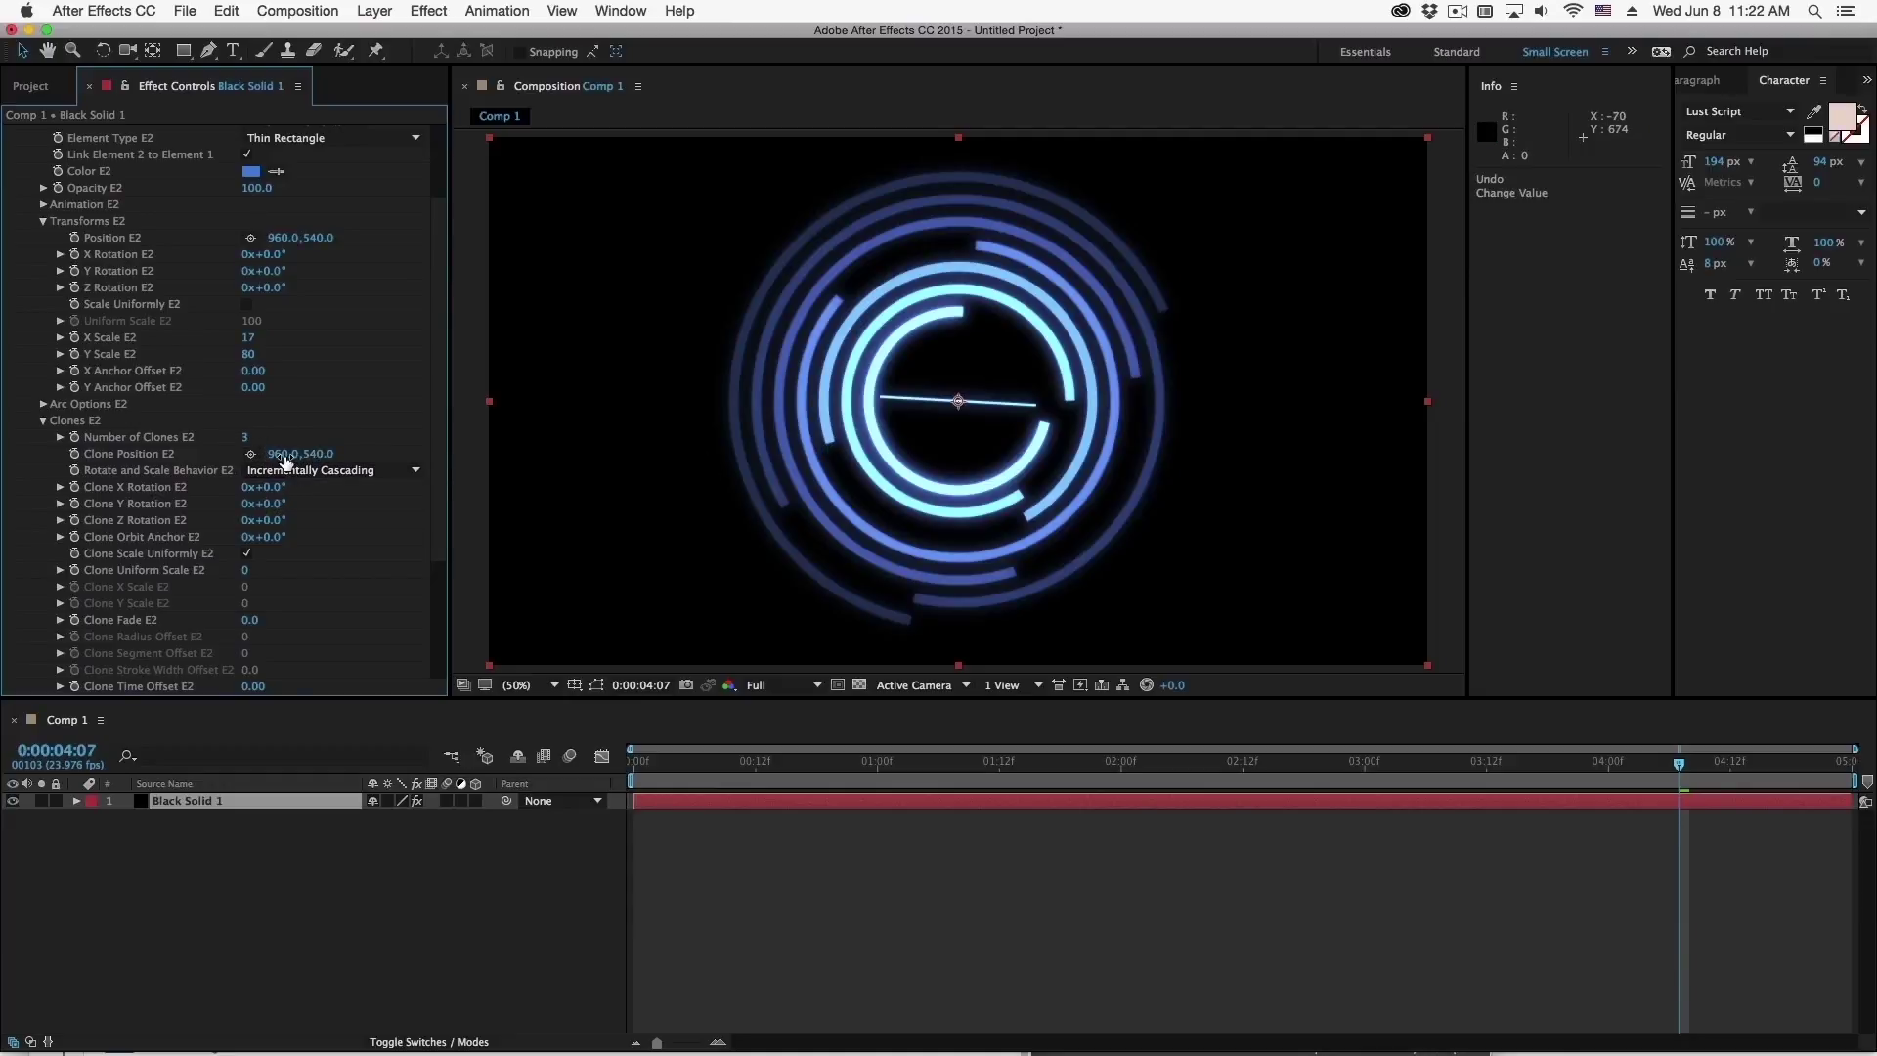
{"action": "left_click_drag", "start_coordinate": [279, 454], "coordinate": [139, 374]}
{"action": "scroll", "coordinate": [20, 196], "scroll_direction": "up", "scroll_amount": 5}
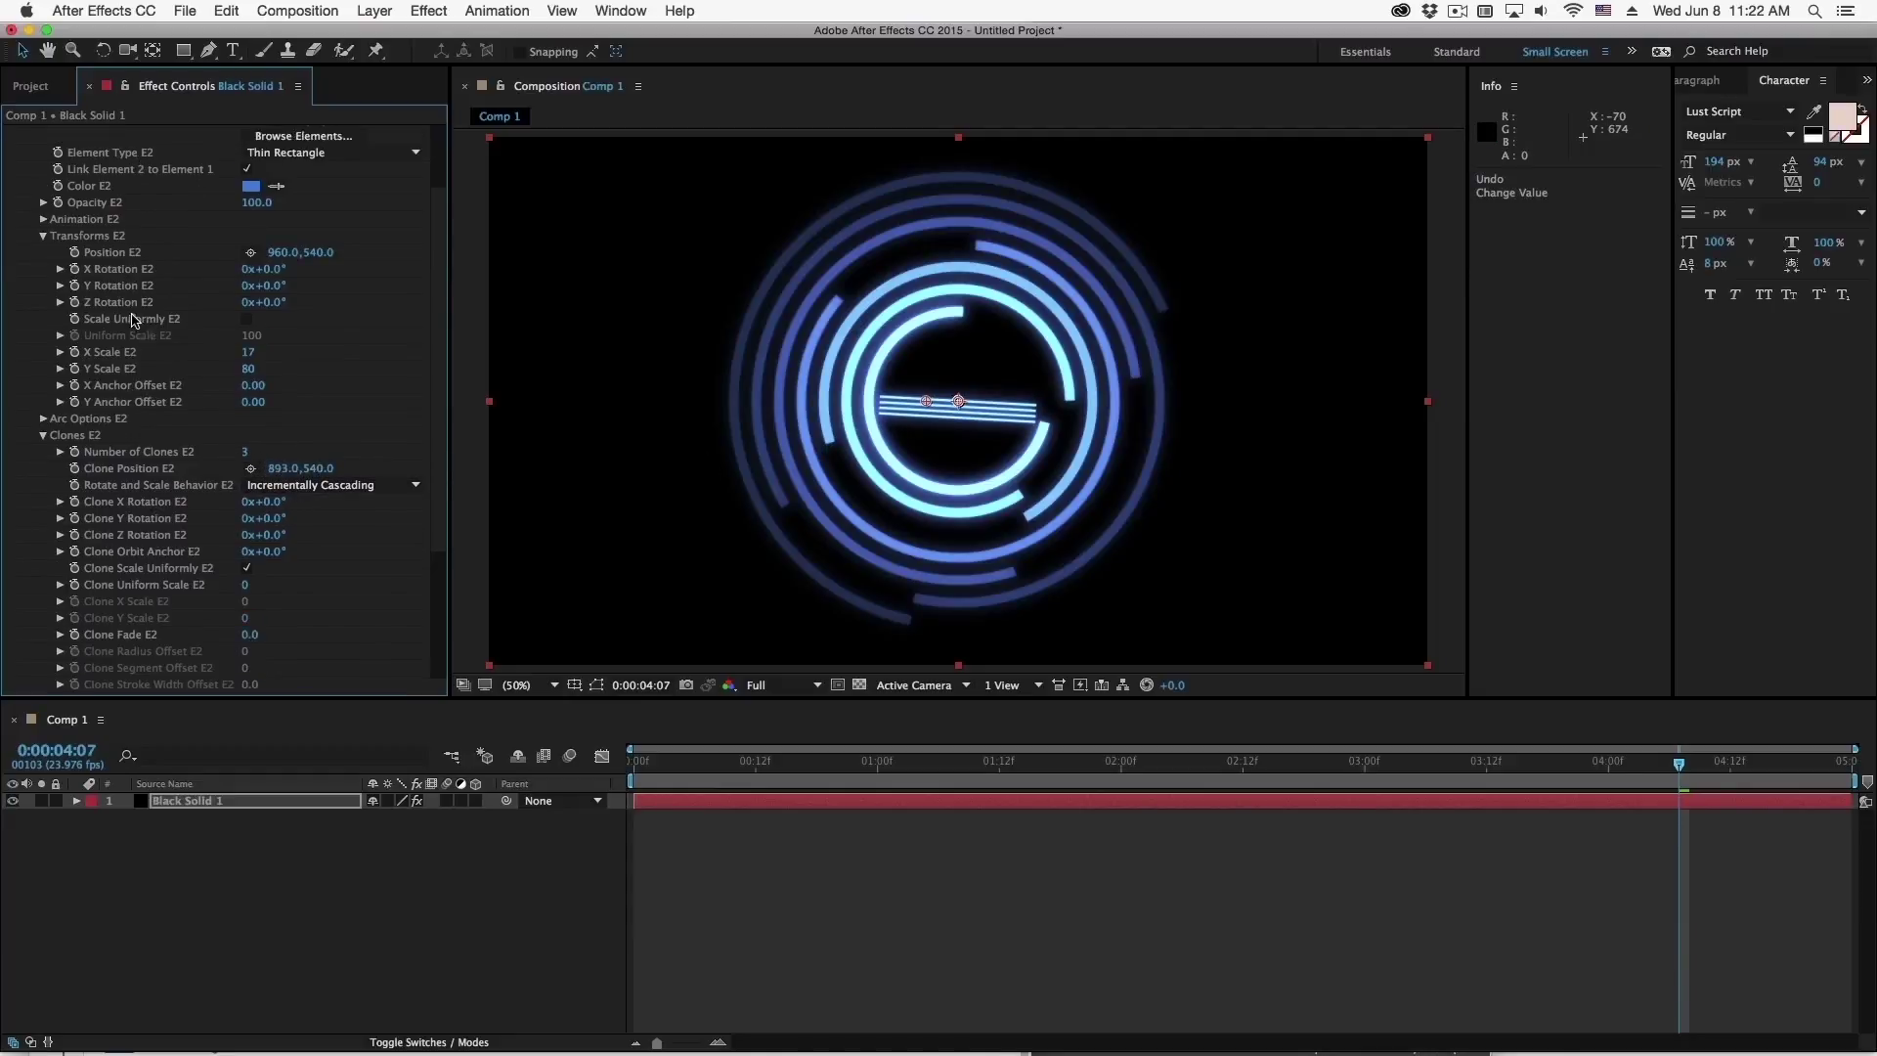
{"action": "left_click", "coordinate": [26, 216]}
Set Element 3's type to Pointer from the element browser
{"action": "left_click", "coordinate": [26, 233]}
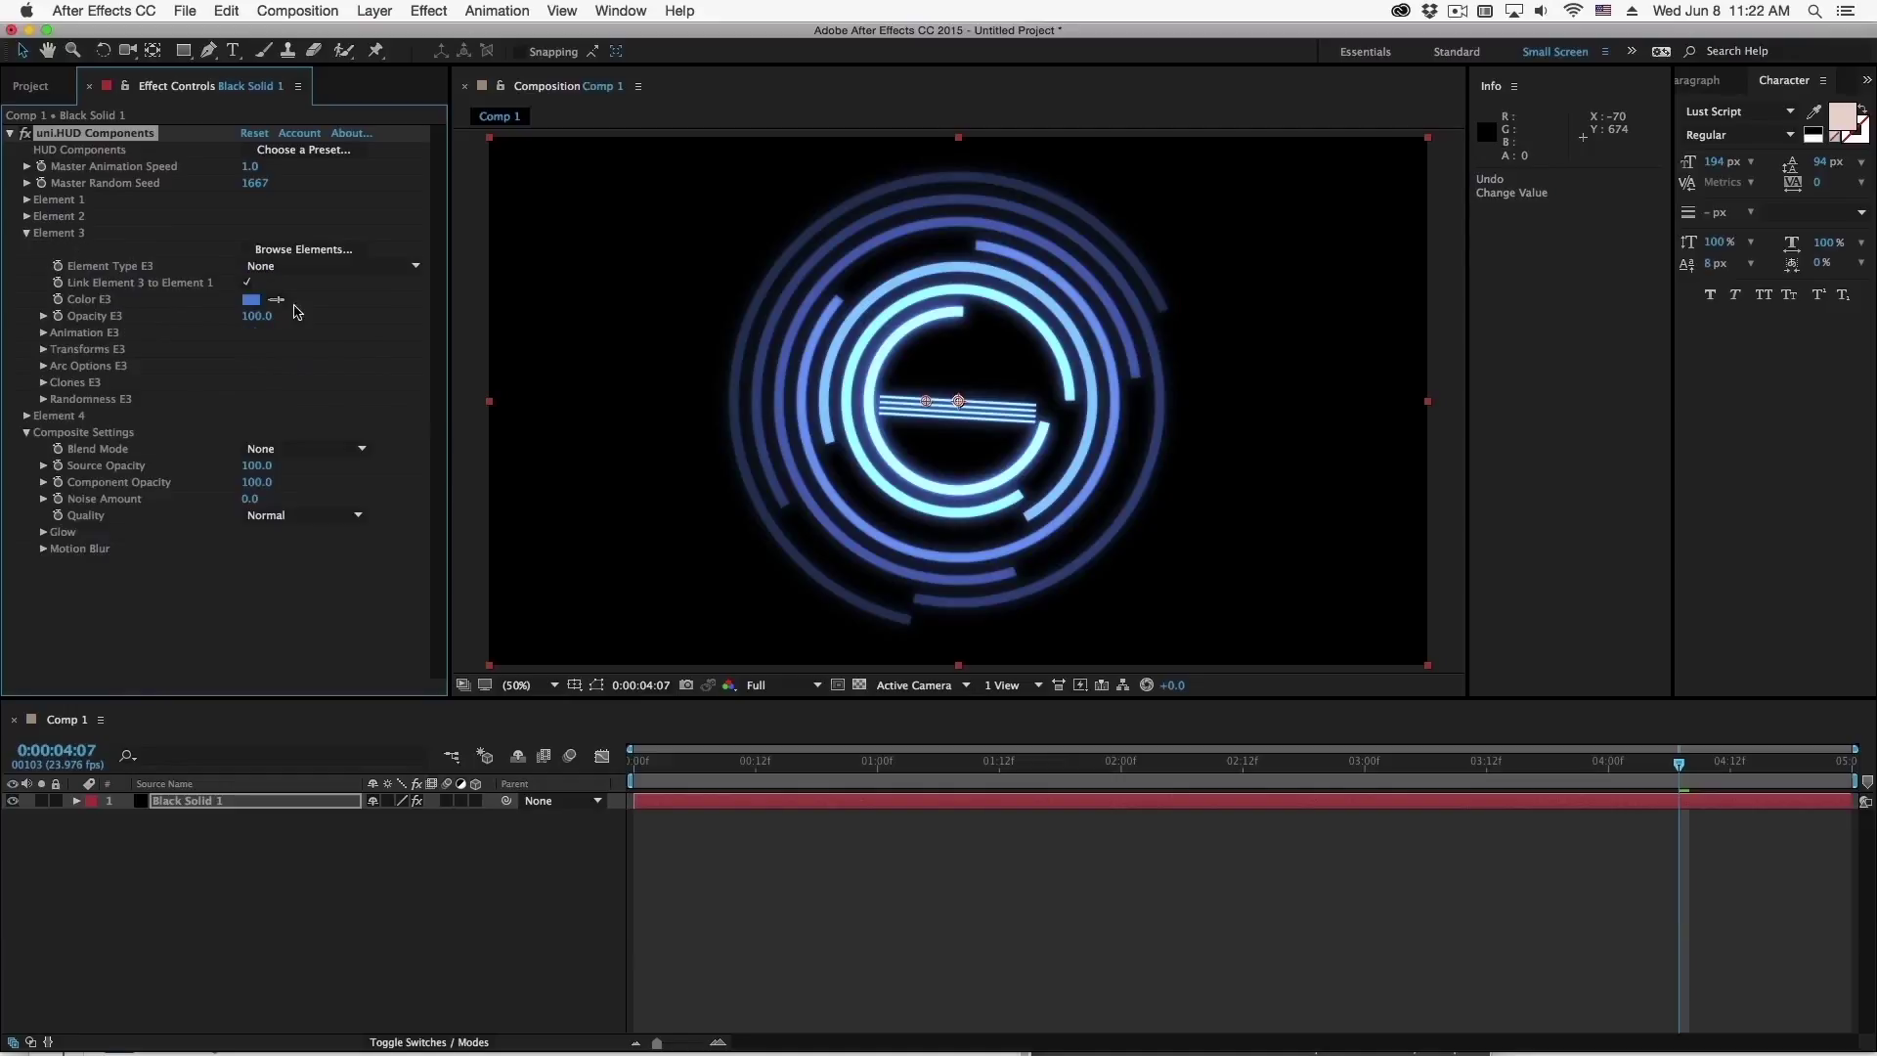
{"action": "left_click", "coordinate": [323, 266]}
{"action": "left_click", "coordinate": [313, 250]}
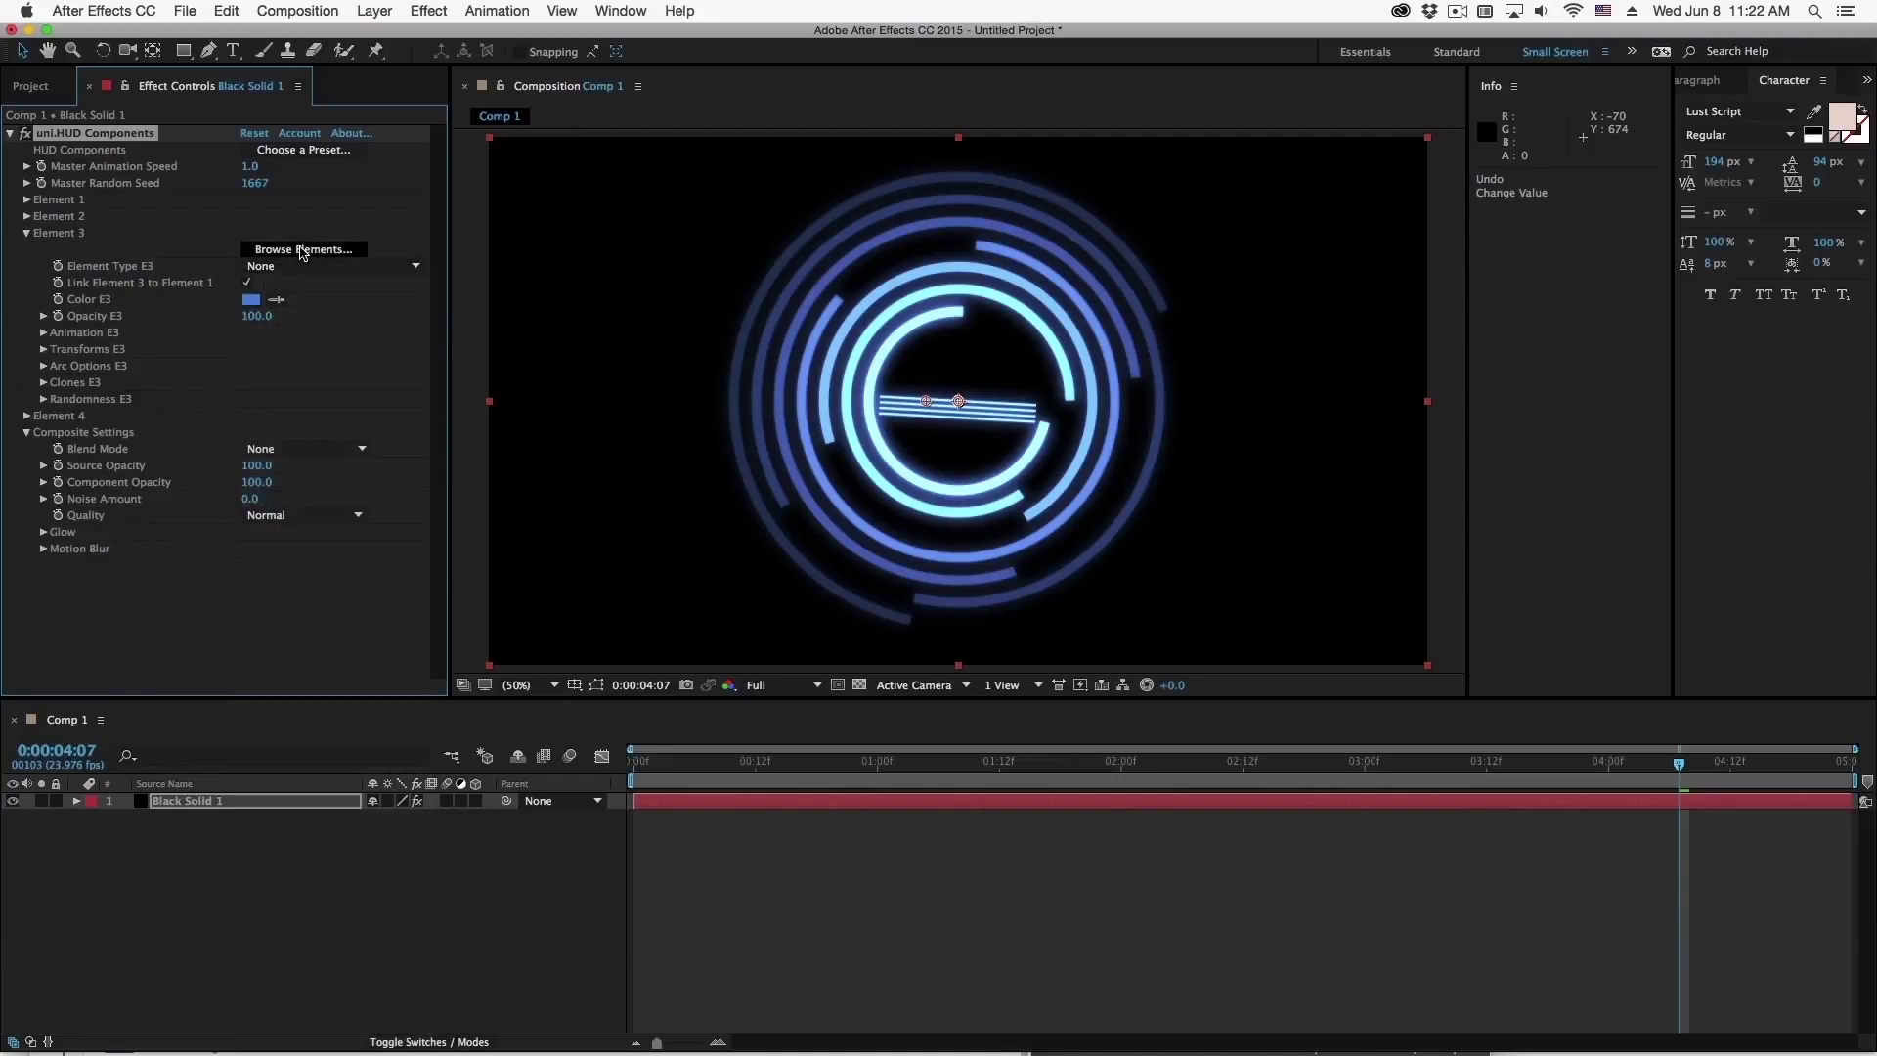
{"action": "left_click", "coordinate": [938, 484]}
{"action": "left_click", "coordinate": [1079, 718]}
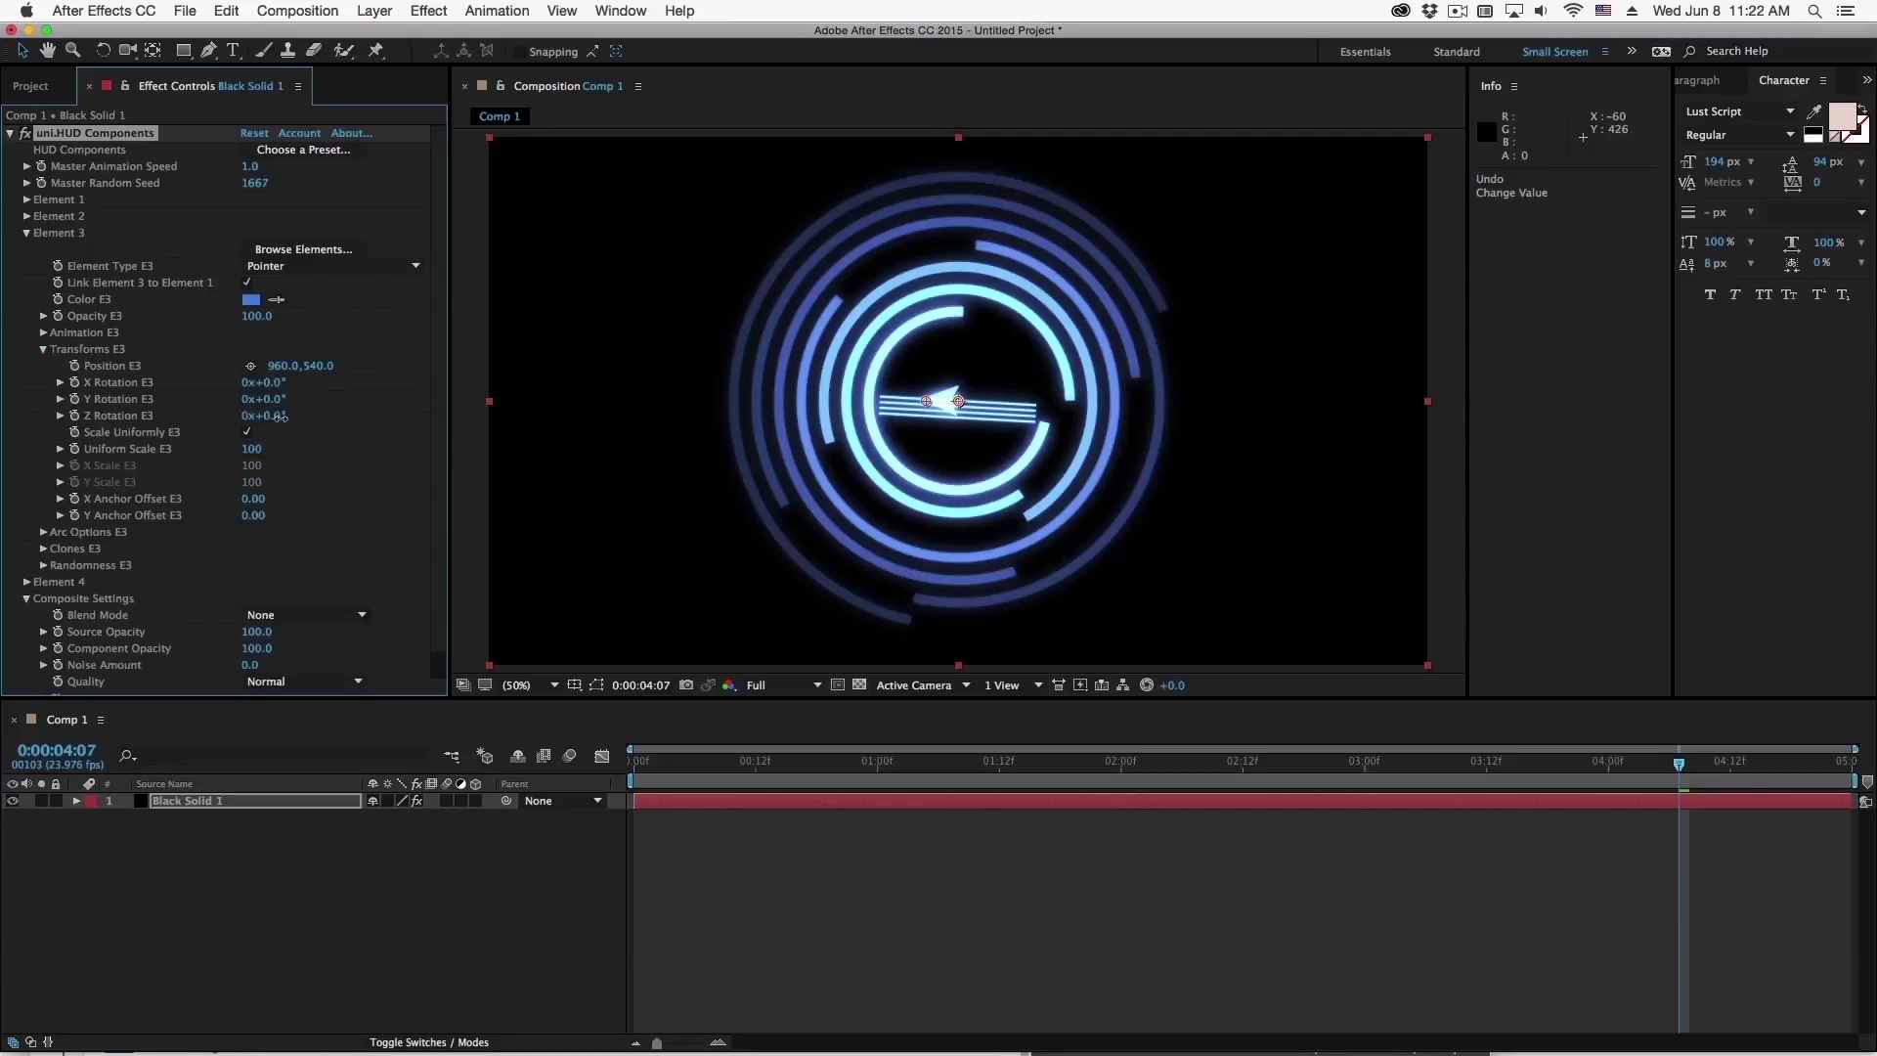
Rotate the pointer to -90° on Z so it points down, and preview
{"action": "left_click_drag", "start_coordinate": [280, 416], "coordinate": [419, 409]}
{"action": "left_click", "coordinate": [274, 417]}
{"action": "type", "text": "-90"}
{"action": "key", "text": "Return"}
{"action": "key", "text": "space"}
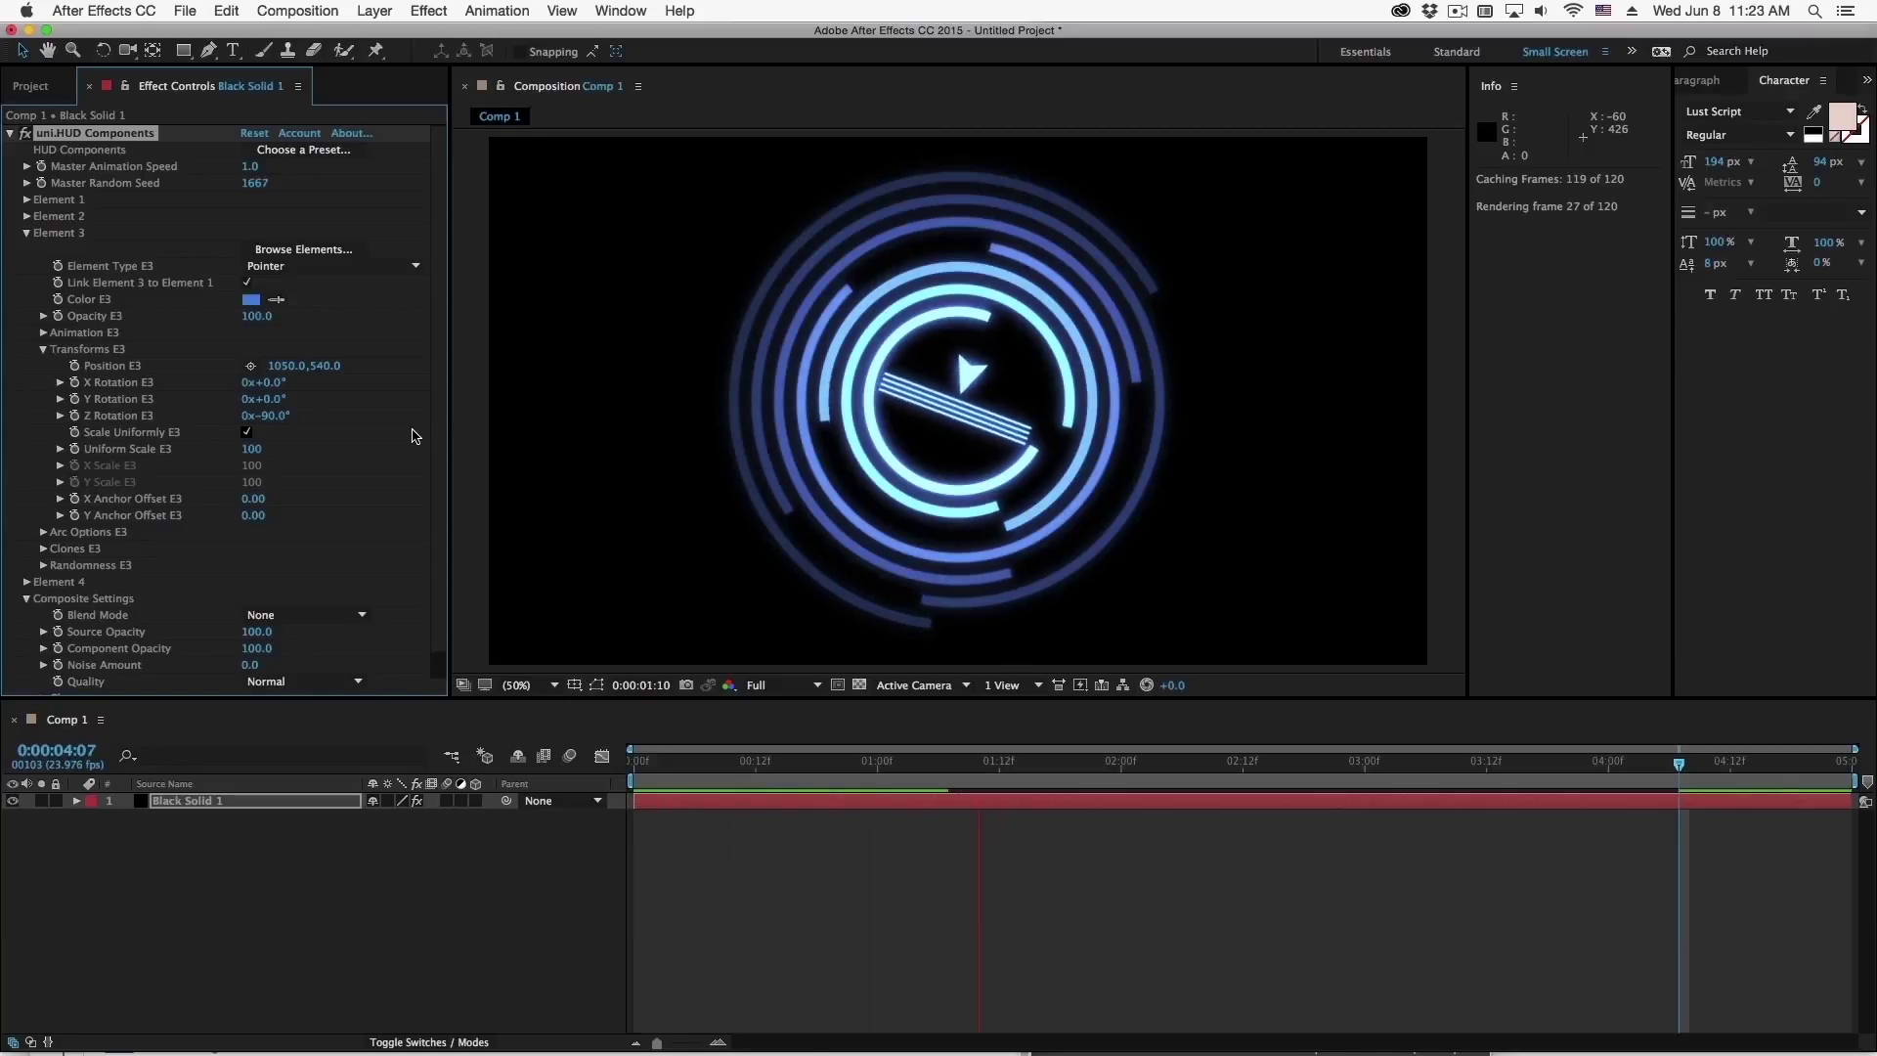
Animate Element 3 with Oscillate Vertical at speed 0.2 and preview it
{"action": "key", "text": "space"}
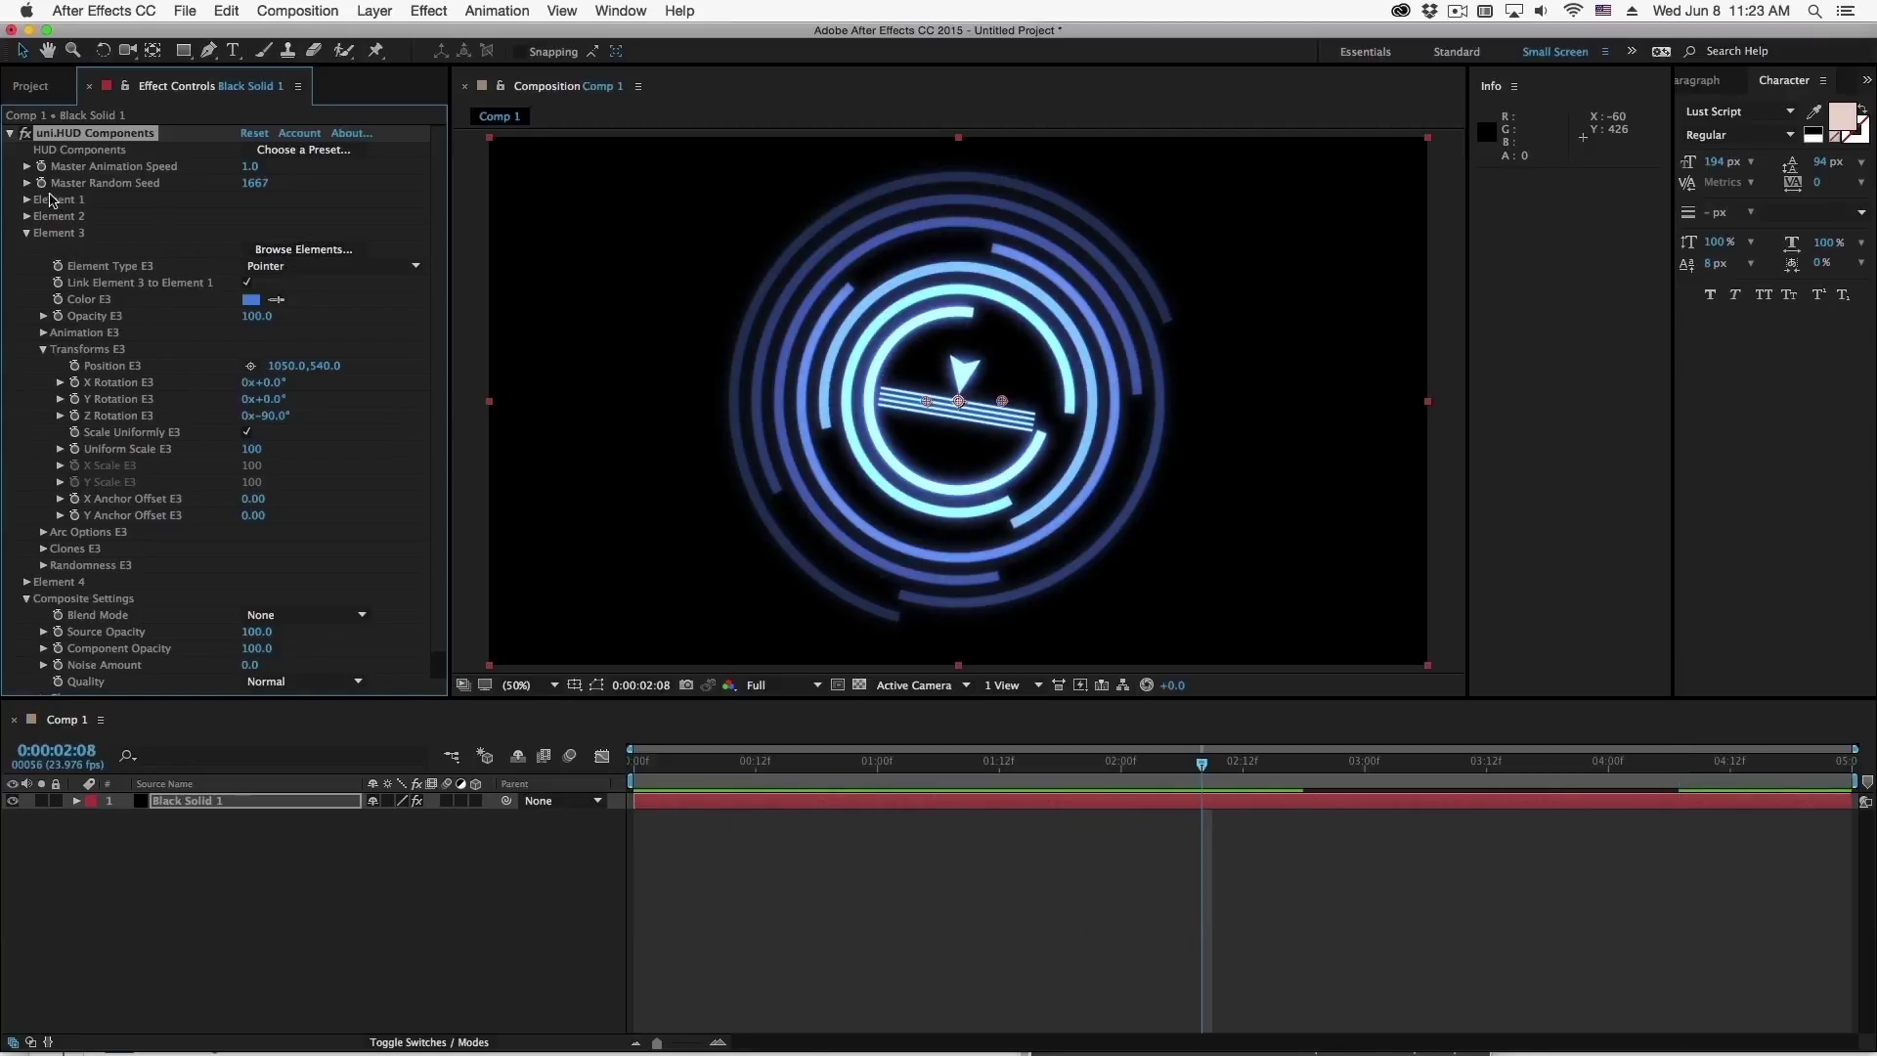
{"action": "left_click", "coordinate": [43, 332]}
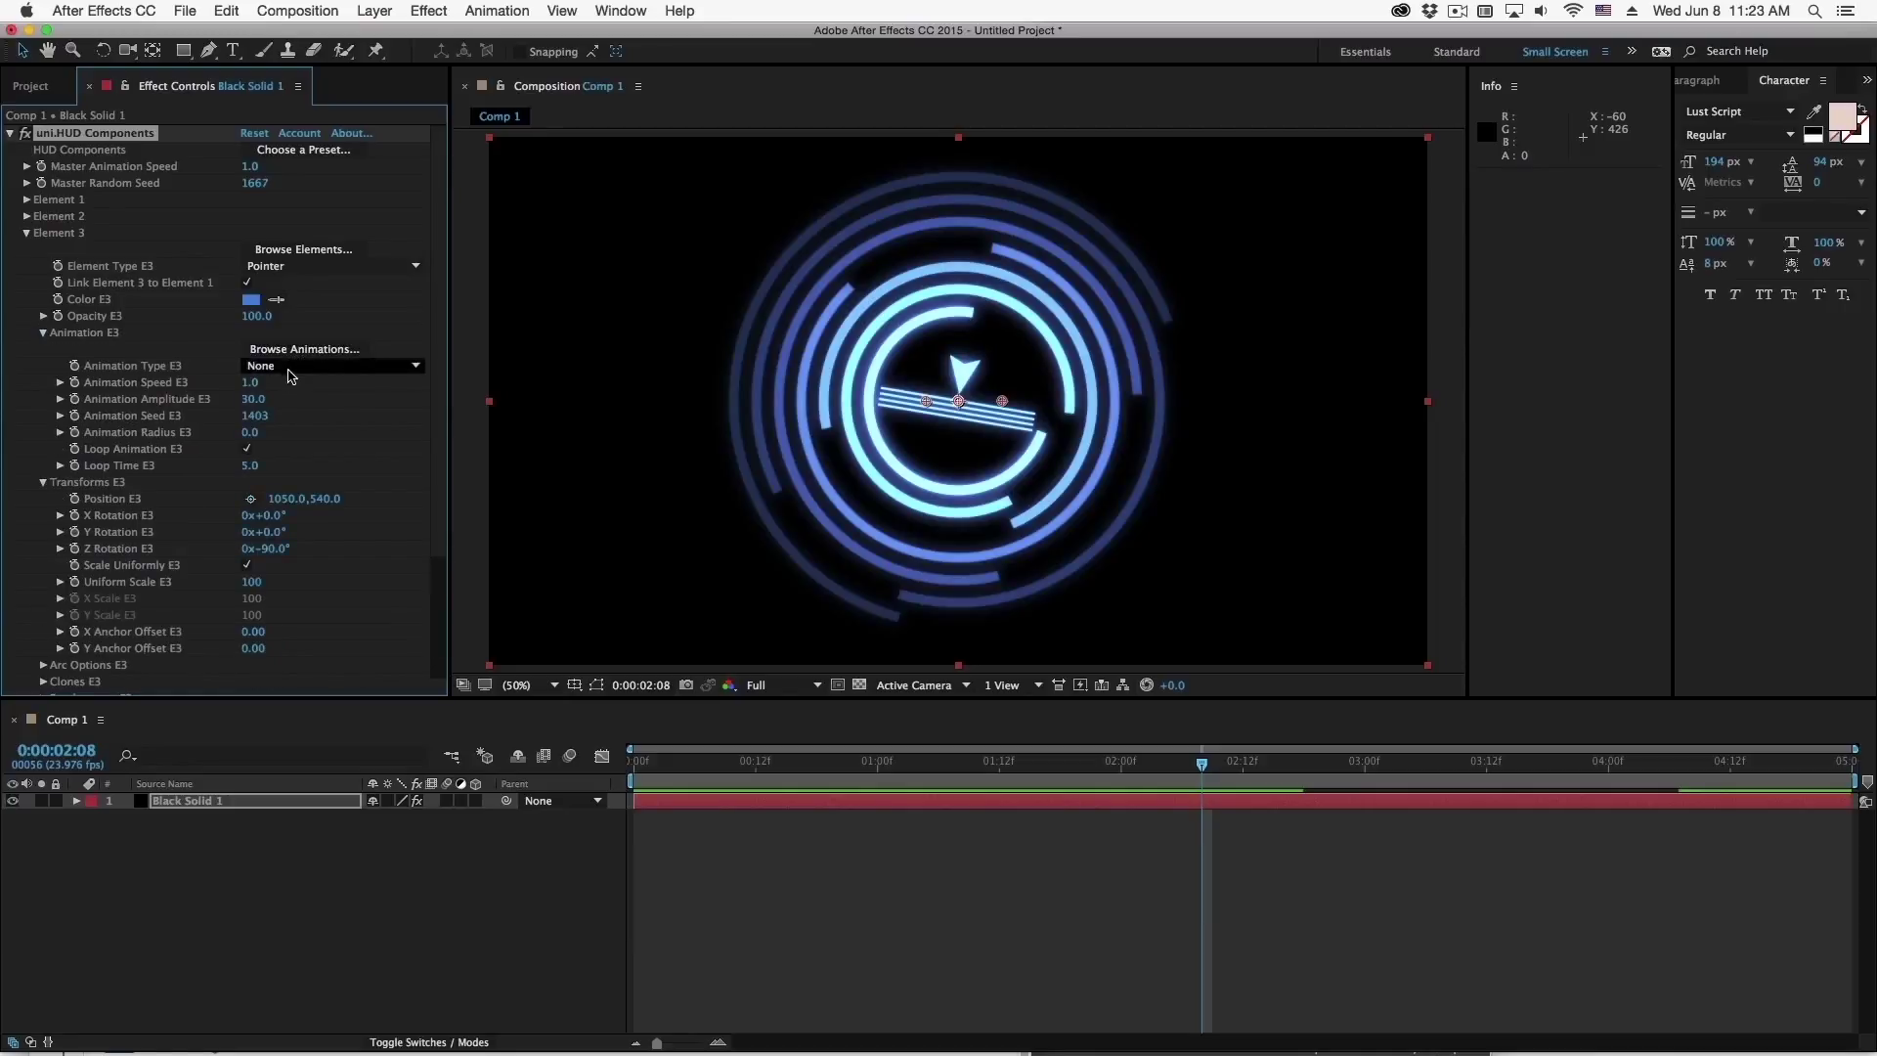
{"action": "left_click", "coordinate": [294, 366]}
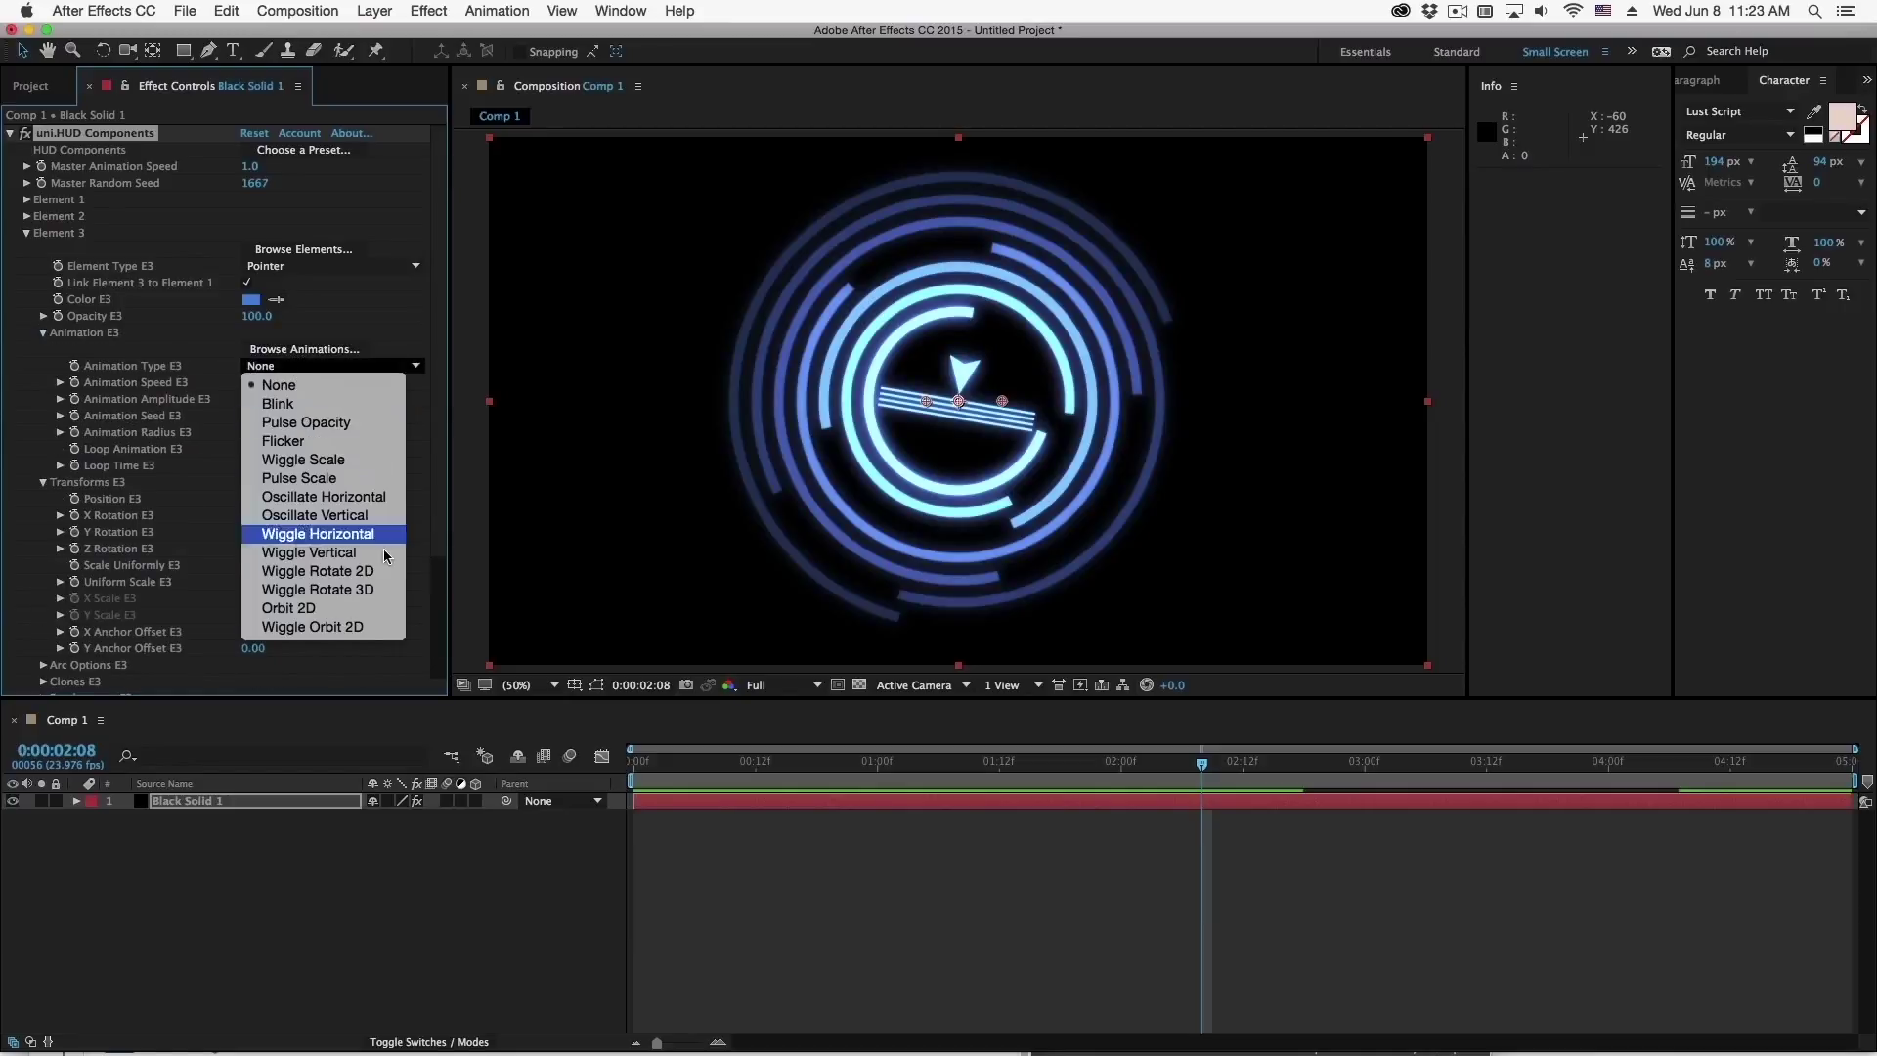
{"action": "left_click", "coordinate": [362, 498]}
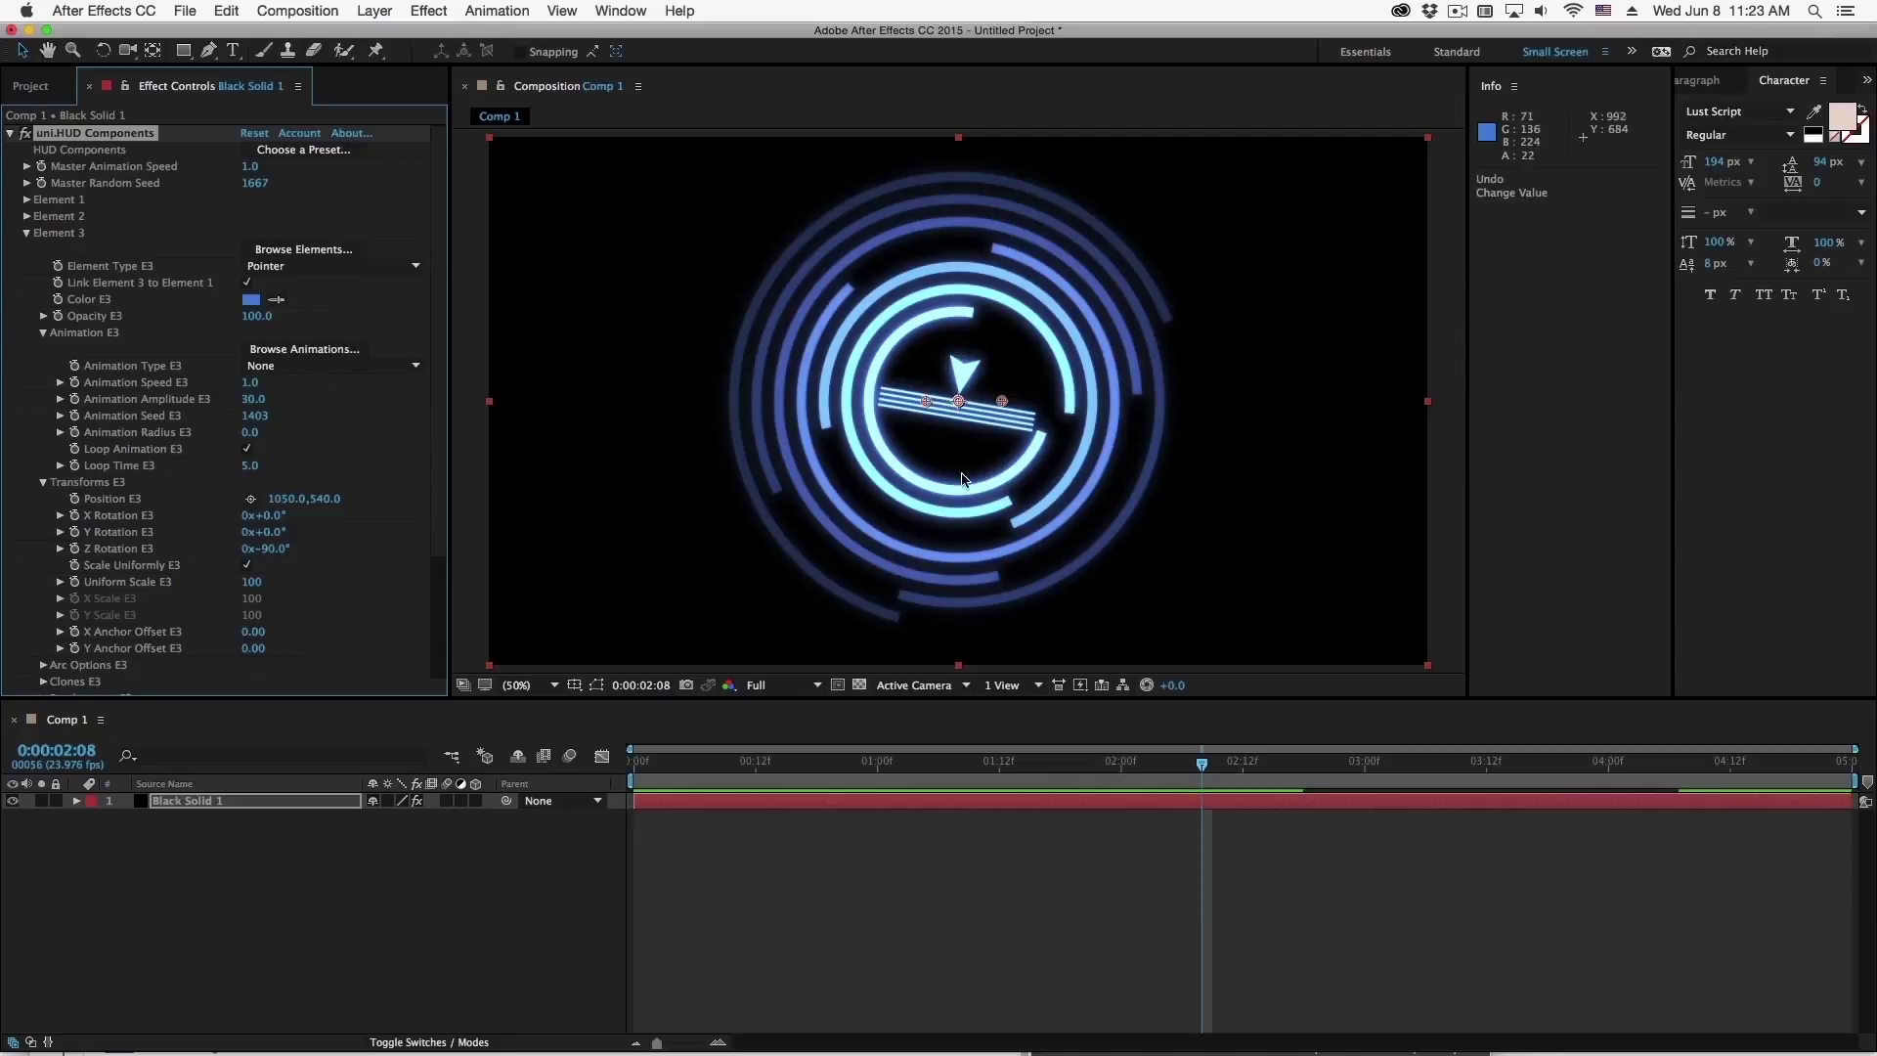
{"action": "left_click", "coordinate": [291, 365]}
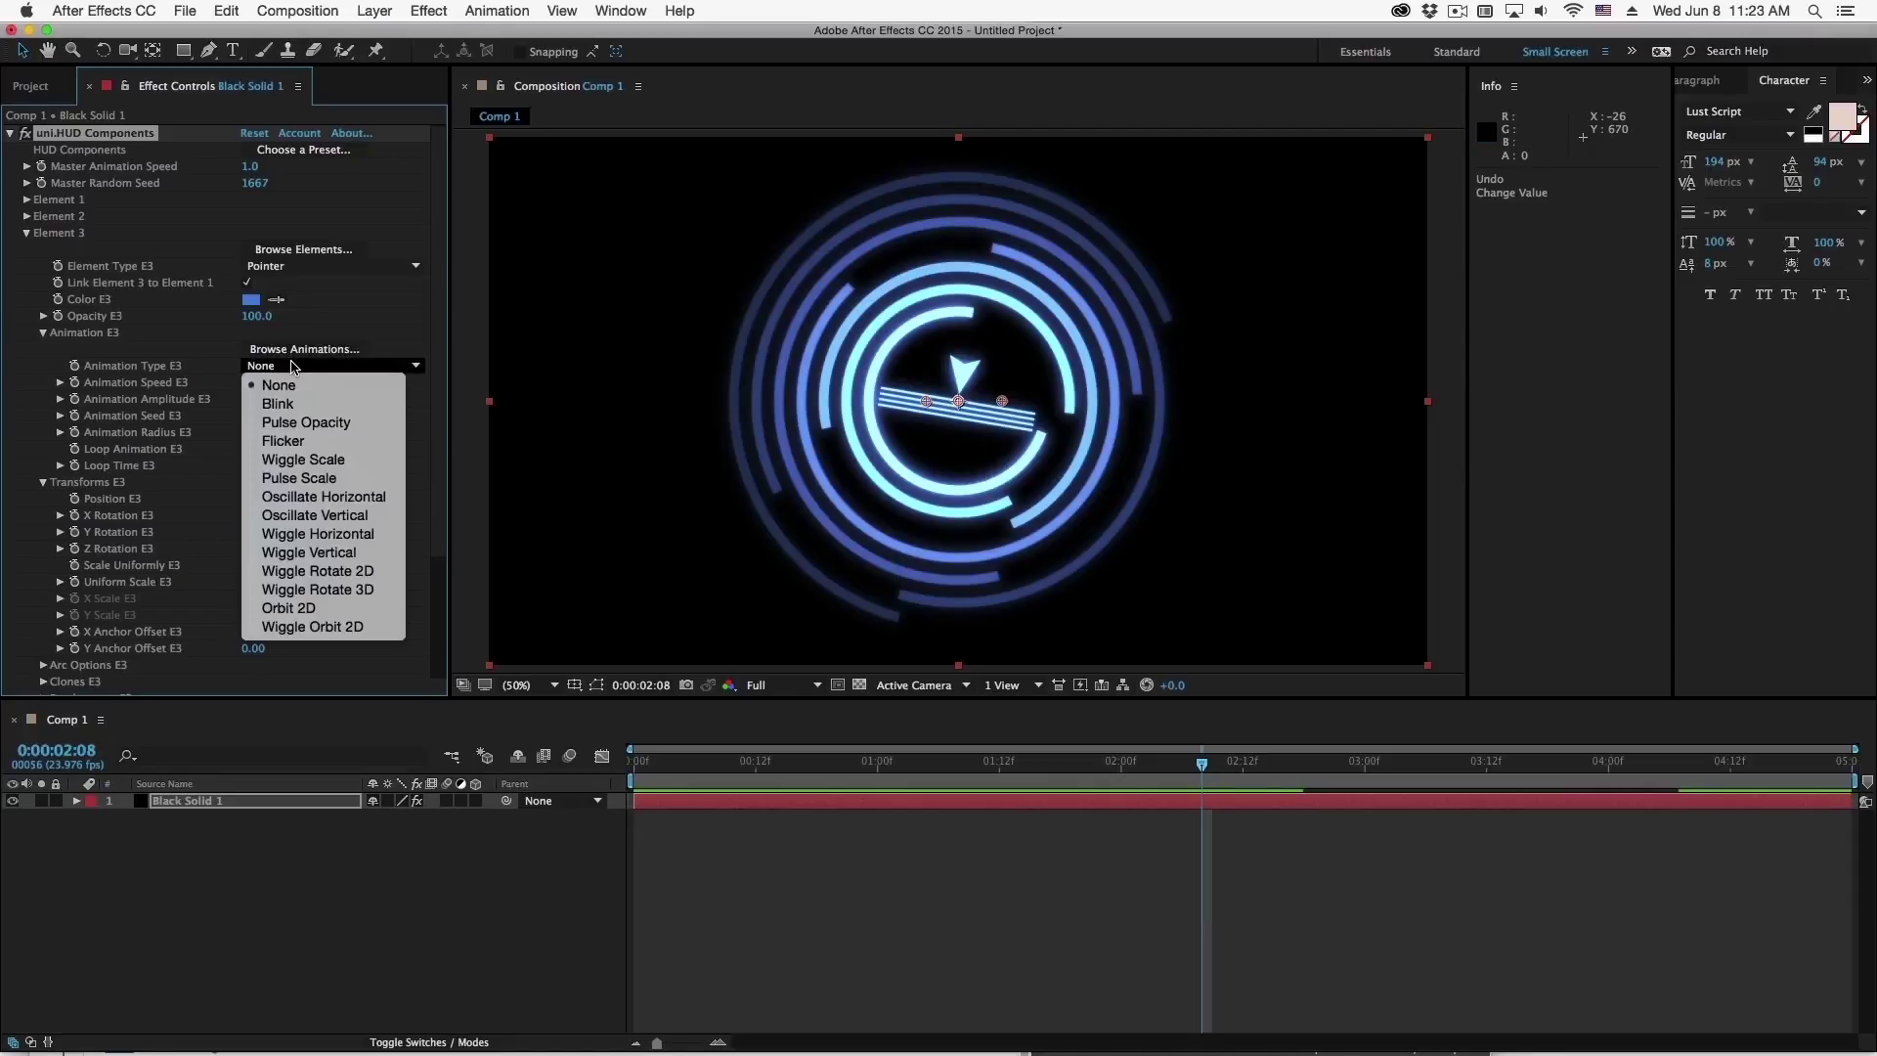
{"action": "left_click", "coordinate": [354, 515]}
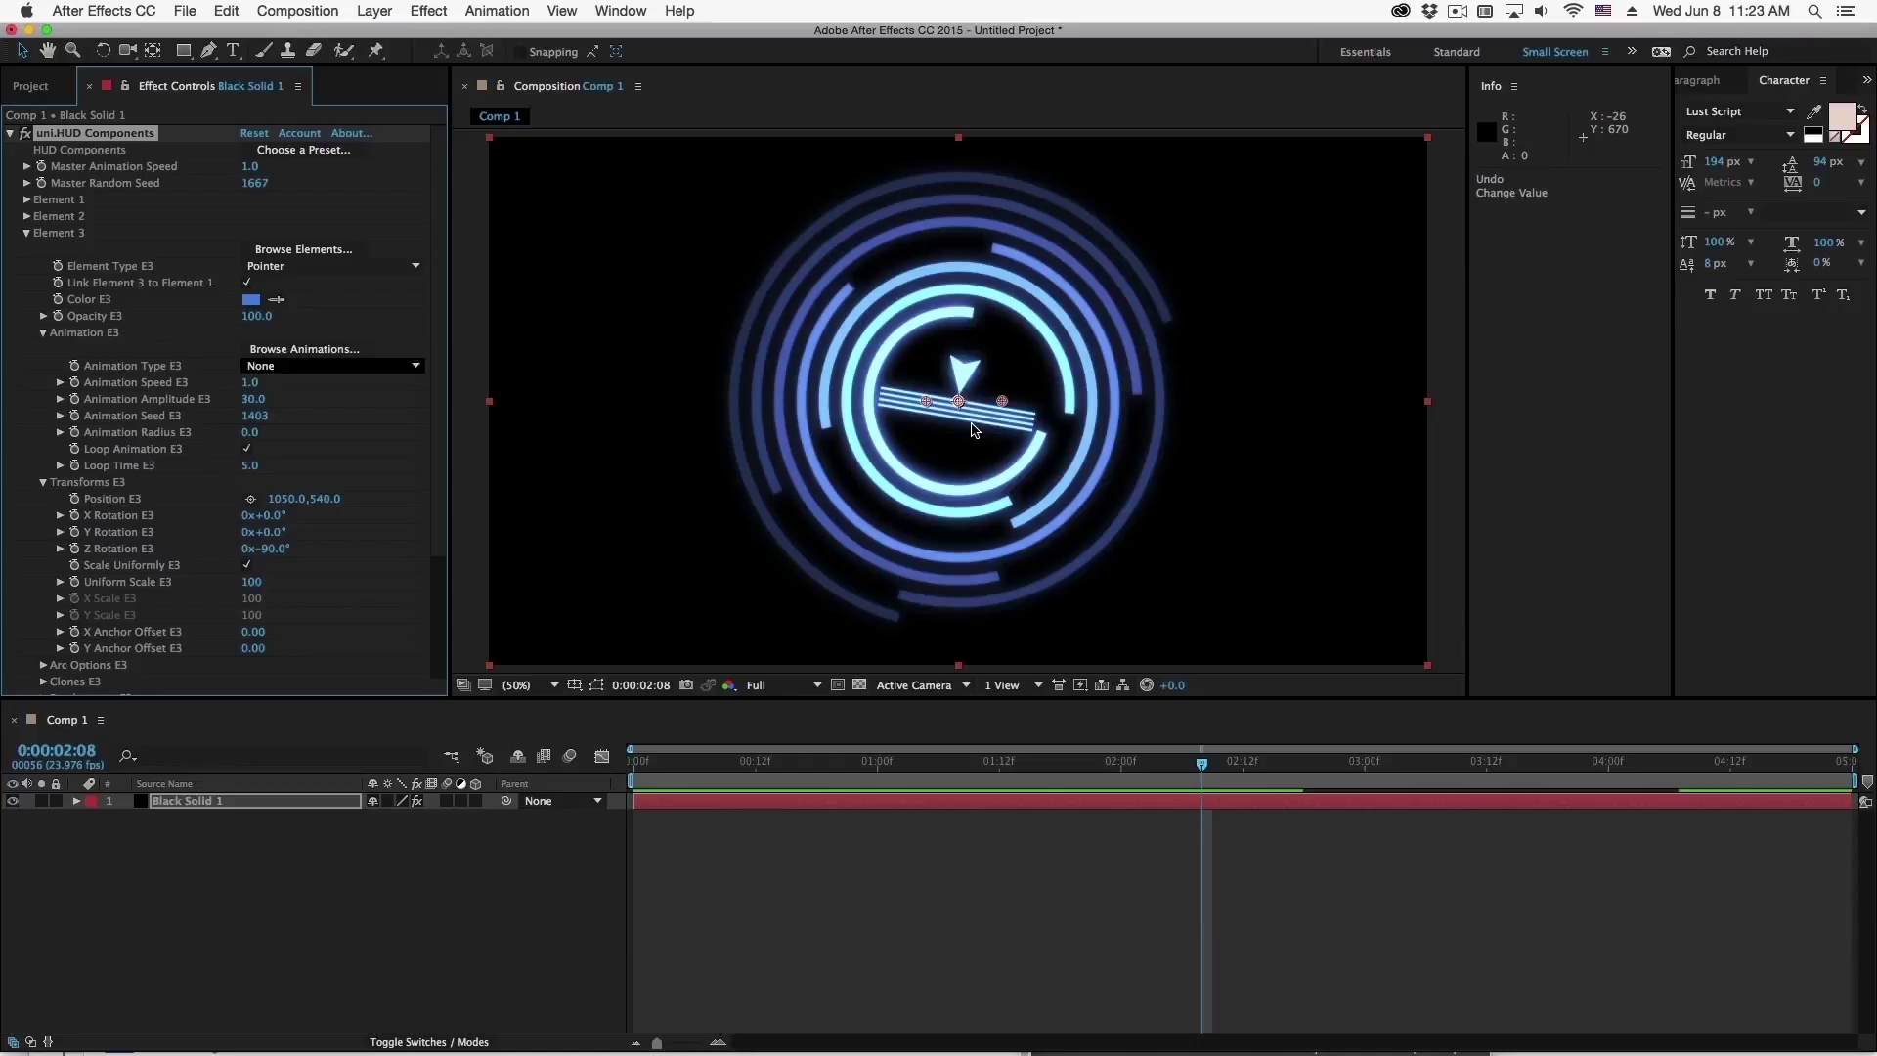
{"action": "left_click", "coordinate": [256, 382]}
{"action": "key", "text": "Return"}
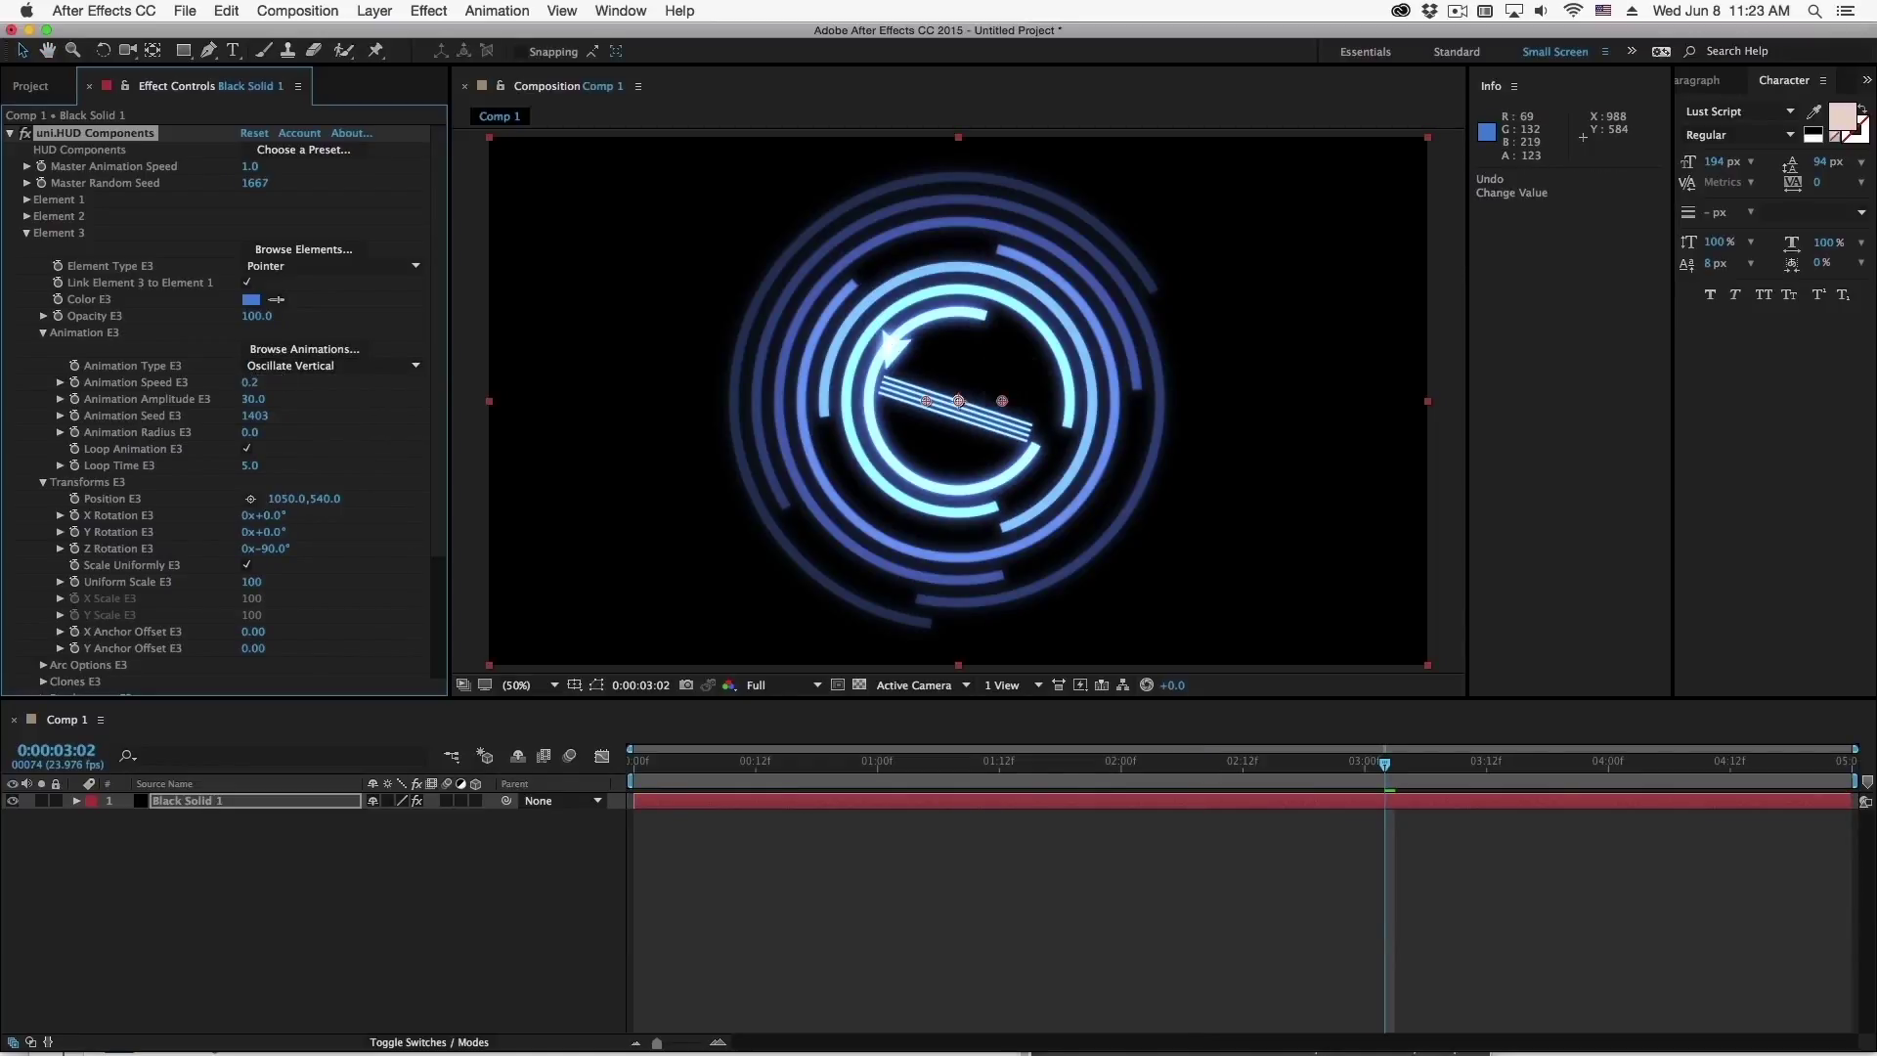
{"action": "key", "text": "space"}
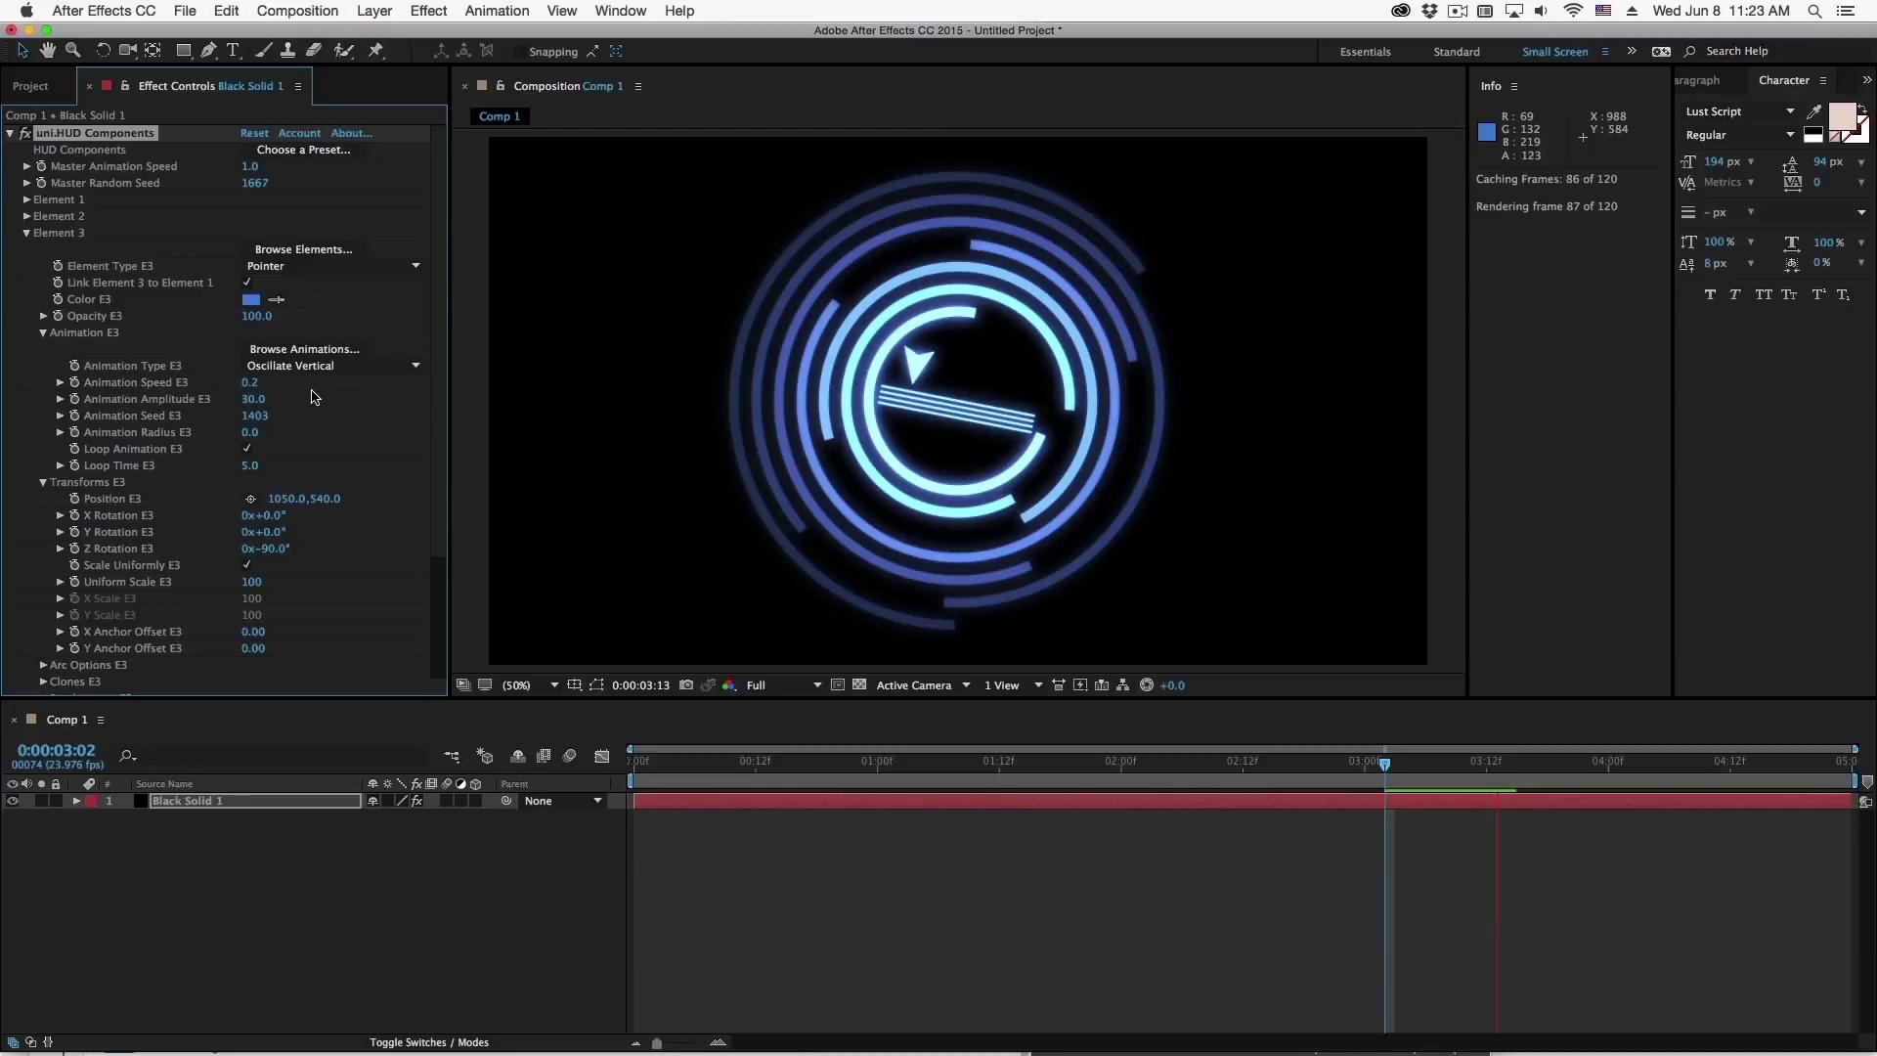
Rotate Element 1's arc rings to about 82° on Z
{"action": "key", "text": "space"}
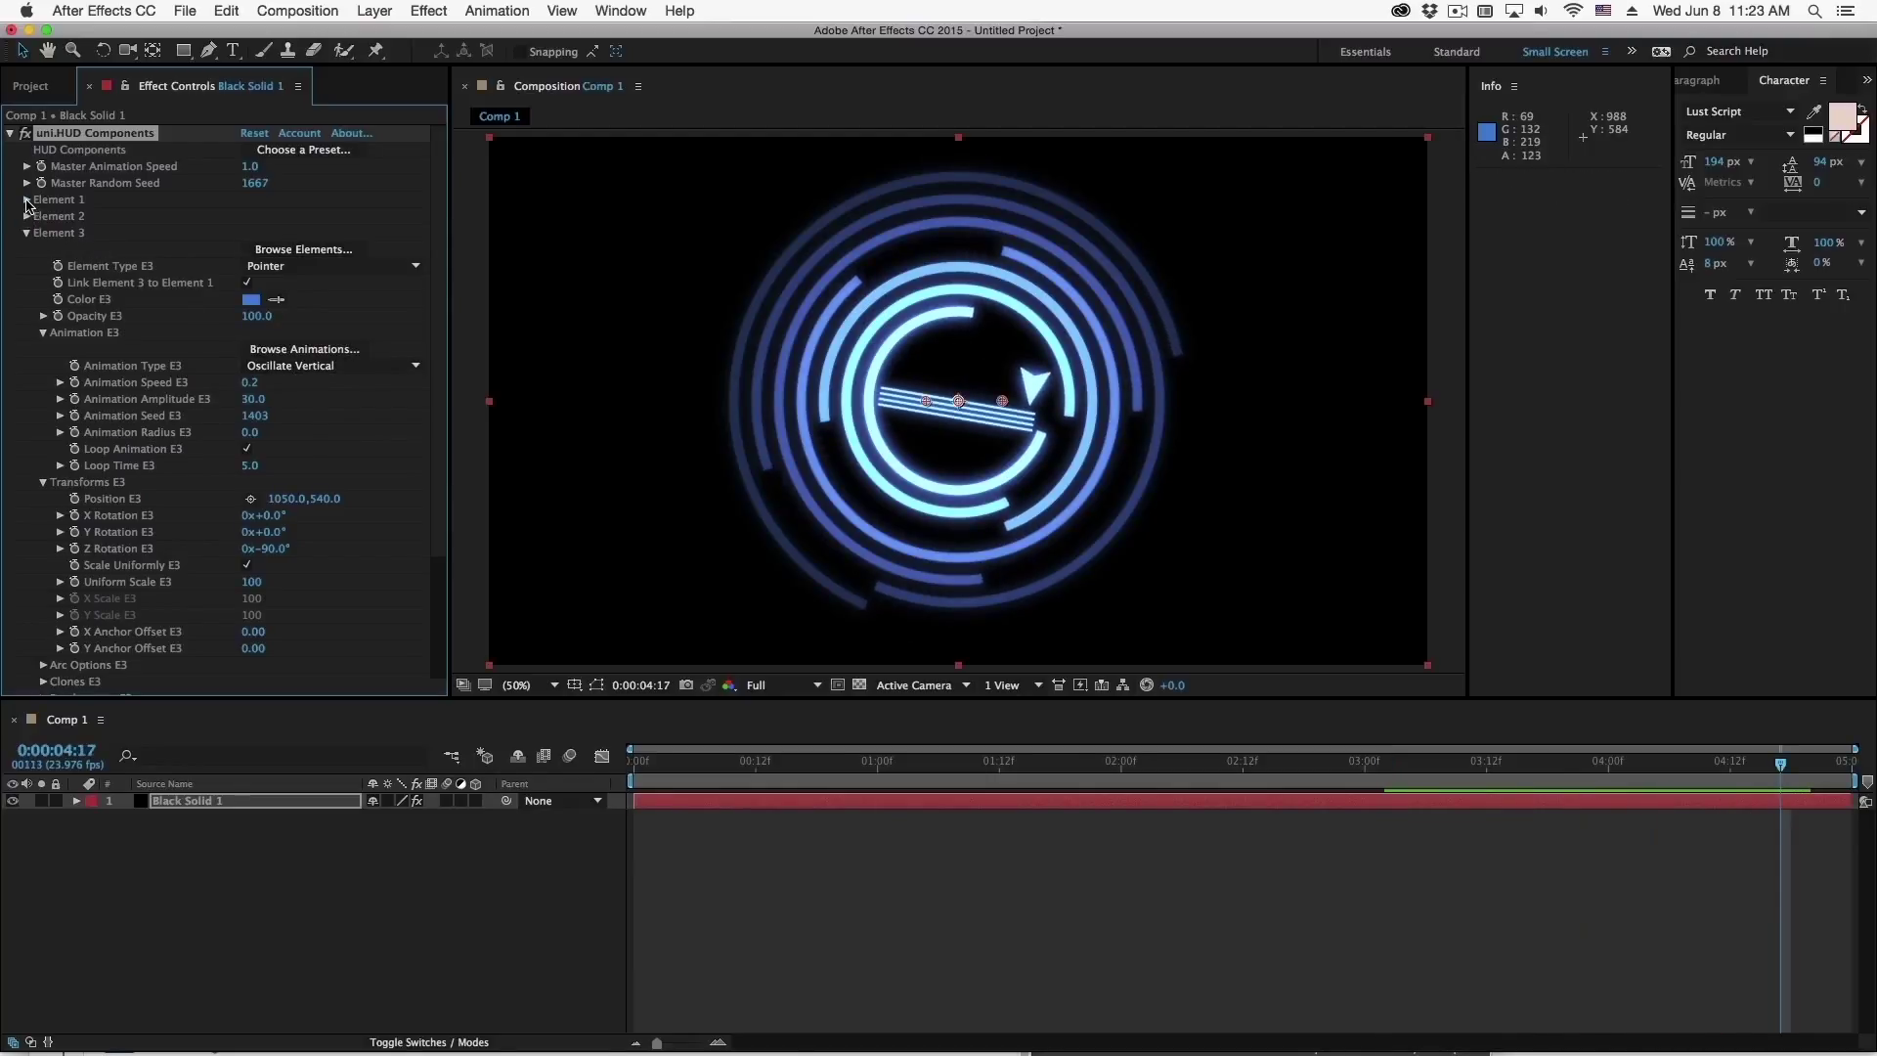
{"action": "left_click", "coordinate": [27, 201]}
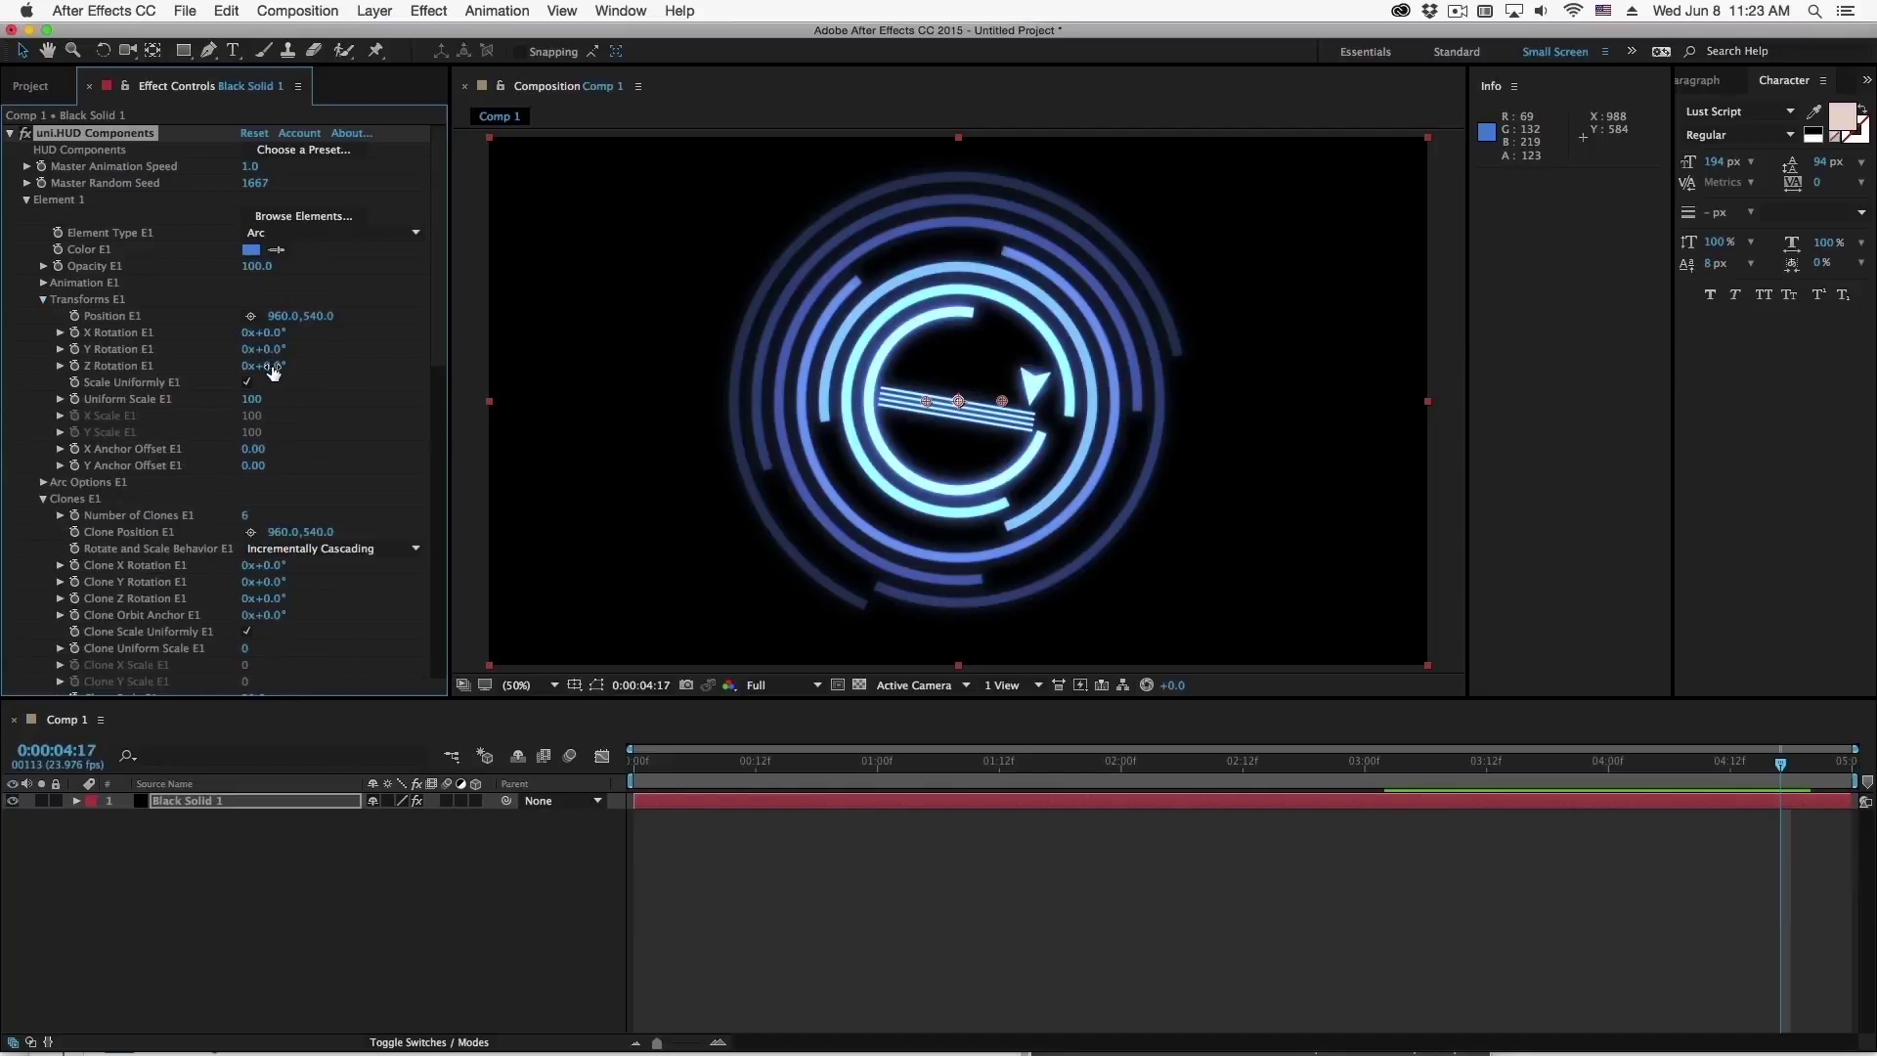
{"action": "left_click_drag", "start_coordinate": [272, 372], "coordinate": [376, 388]}
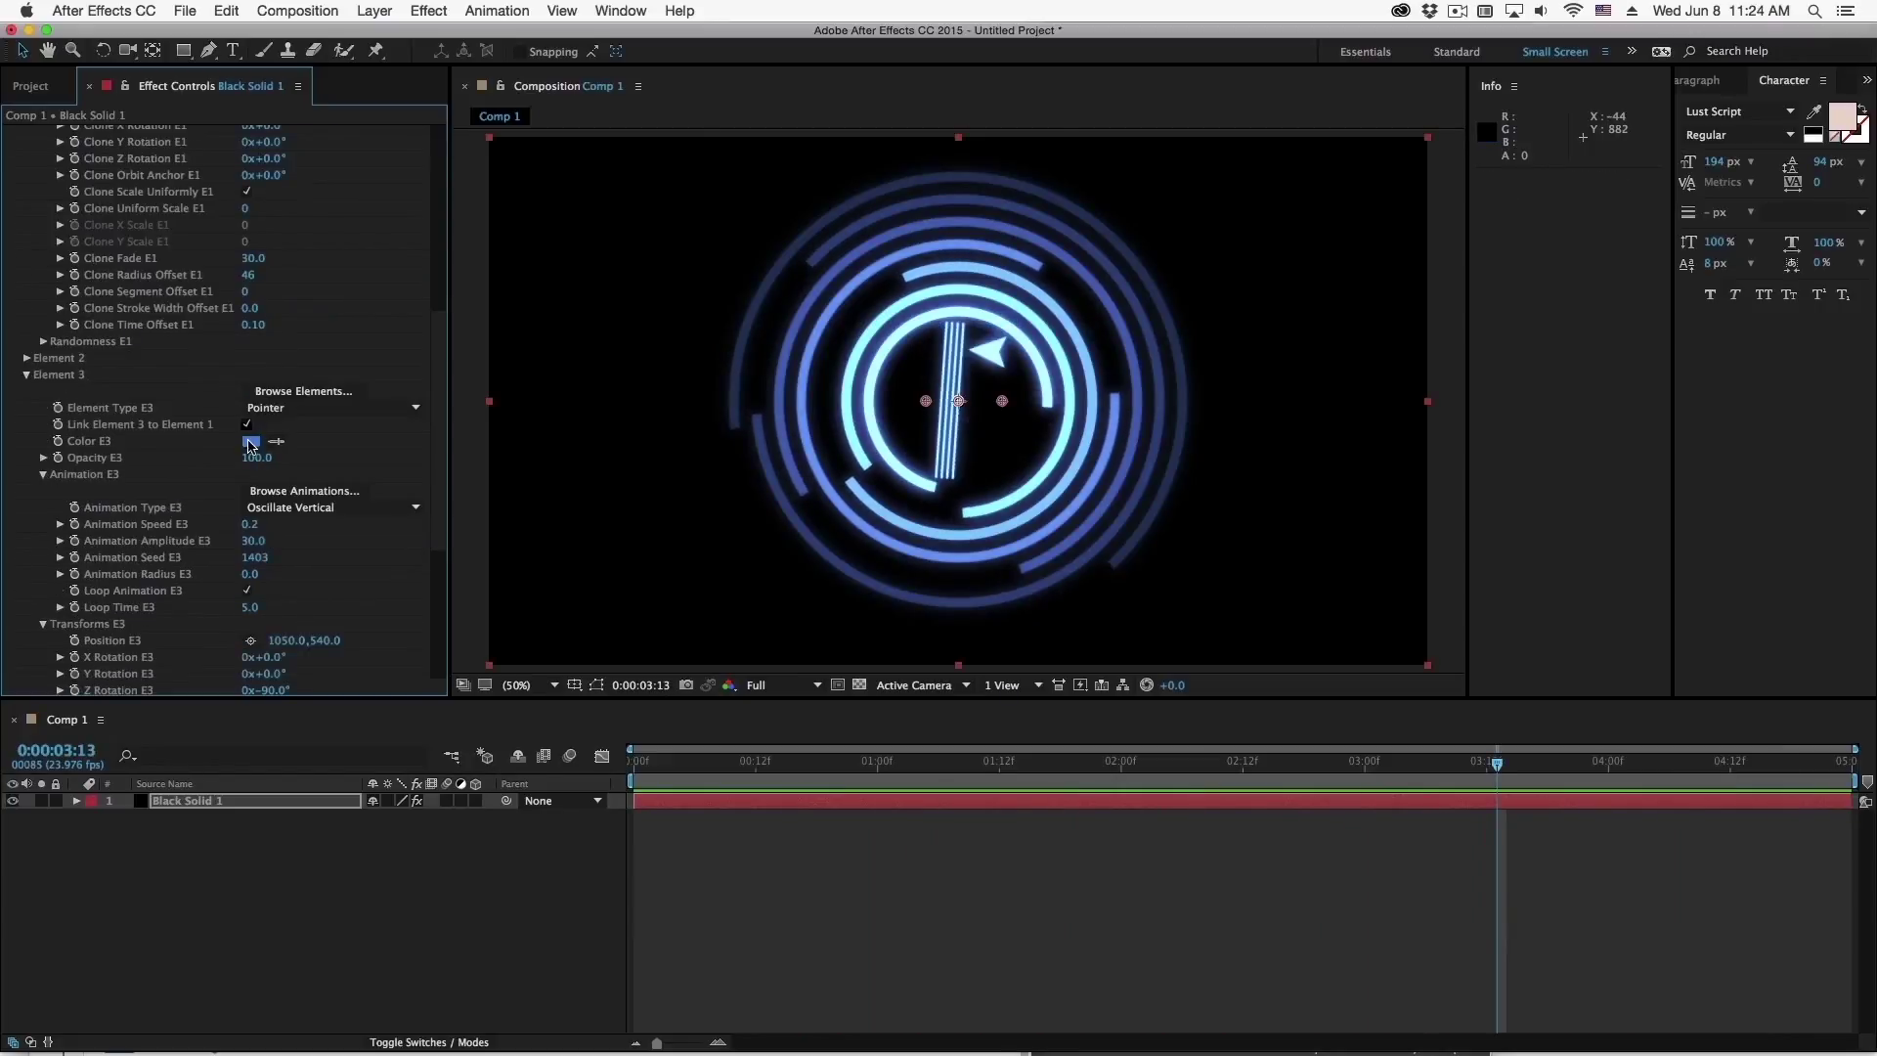
Recolour Element 3's pointer orange and preview
{"action": "left_click", "coordinate": [250, 442]}
{"action": "key", "text": "super+v"}
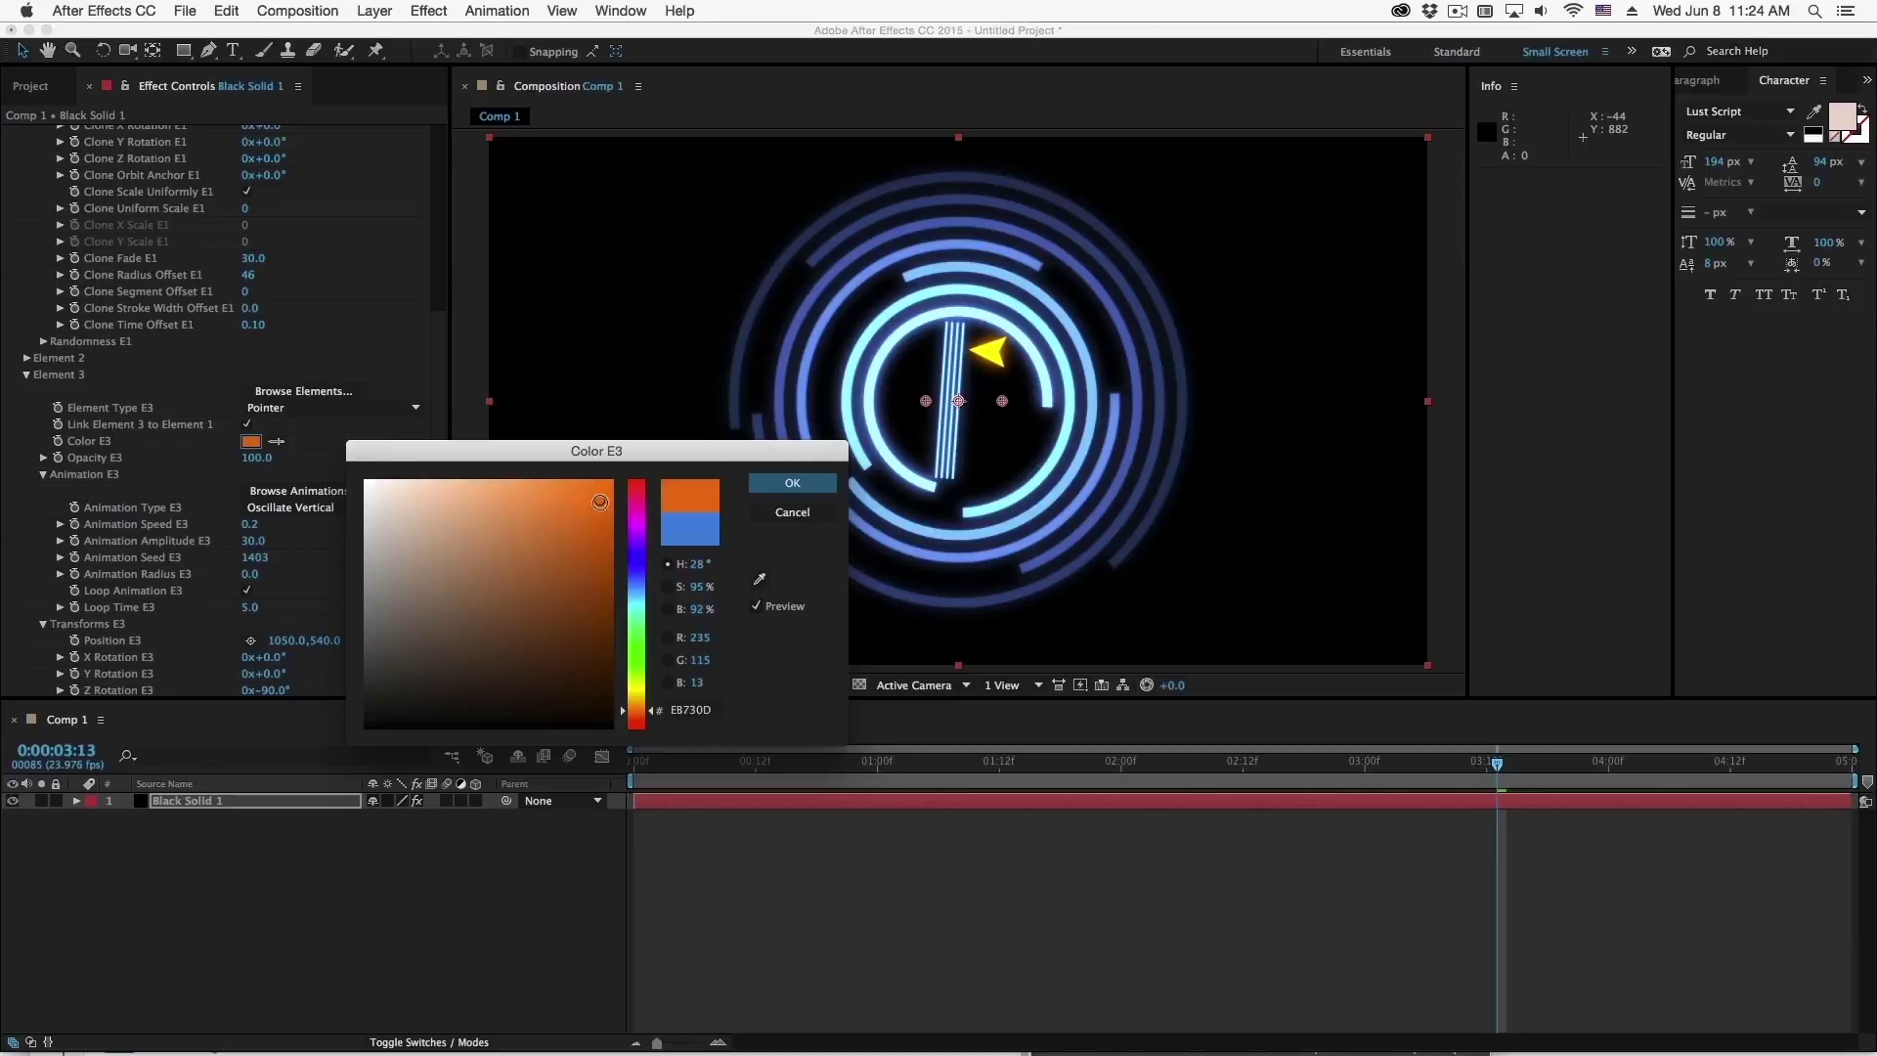
{"action": "key", "text": "Return"}
{"action": "key", "text": "space"}
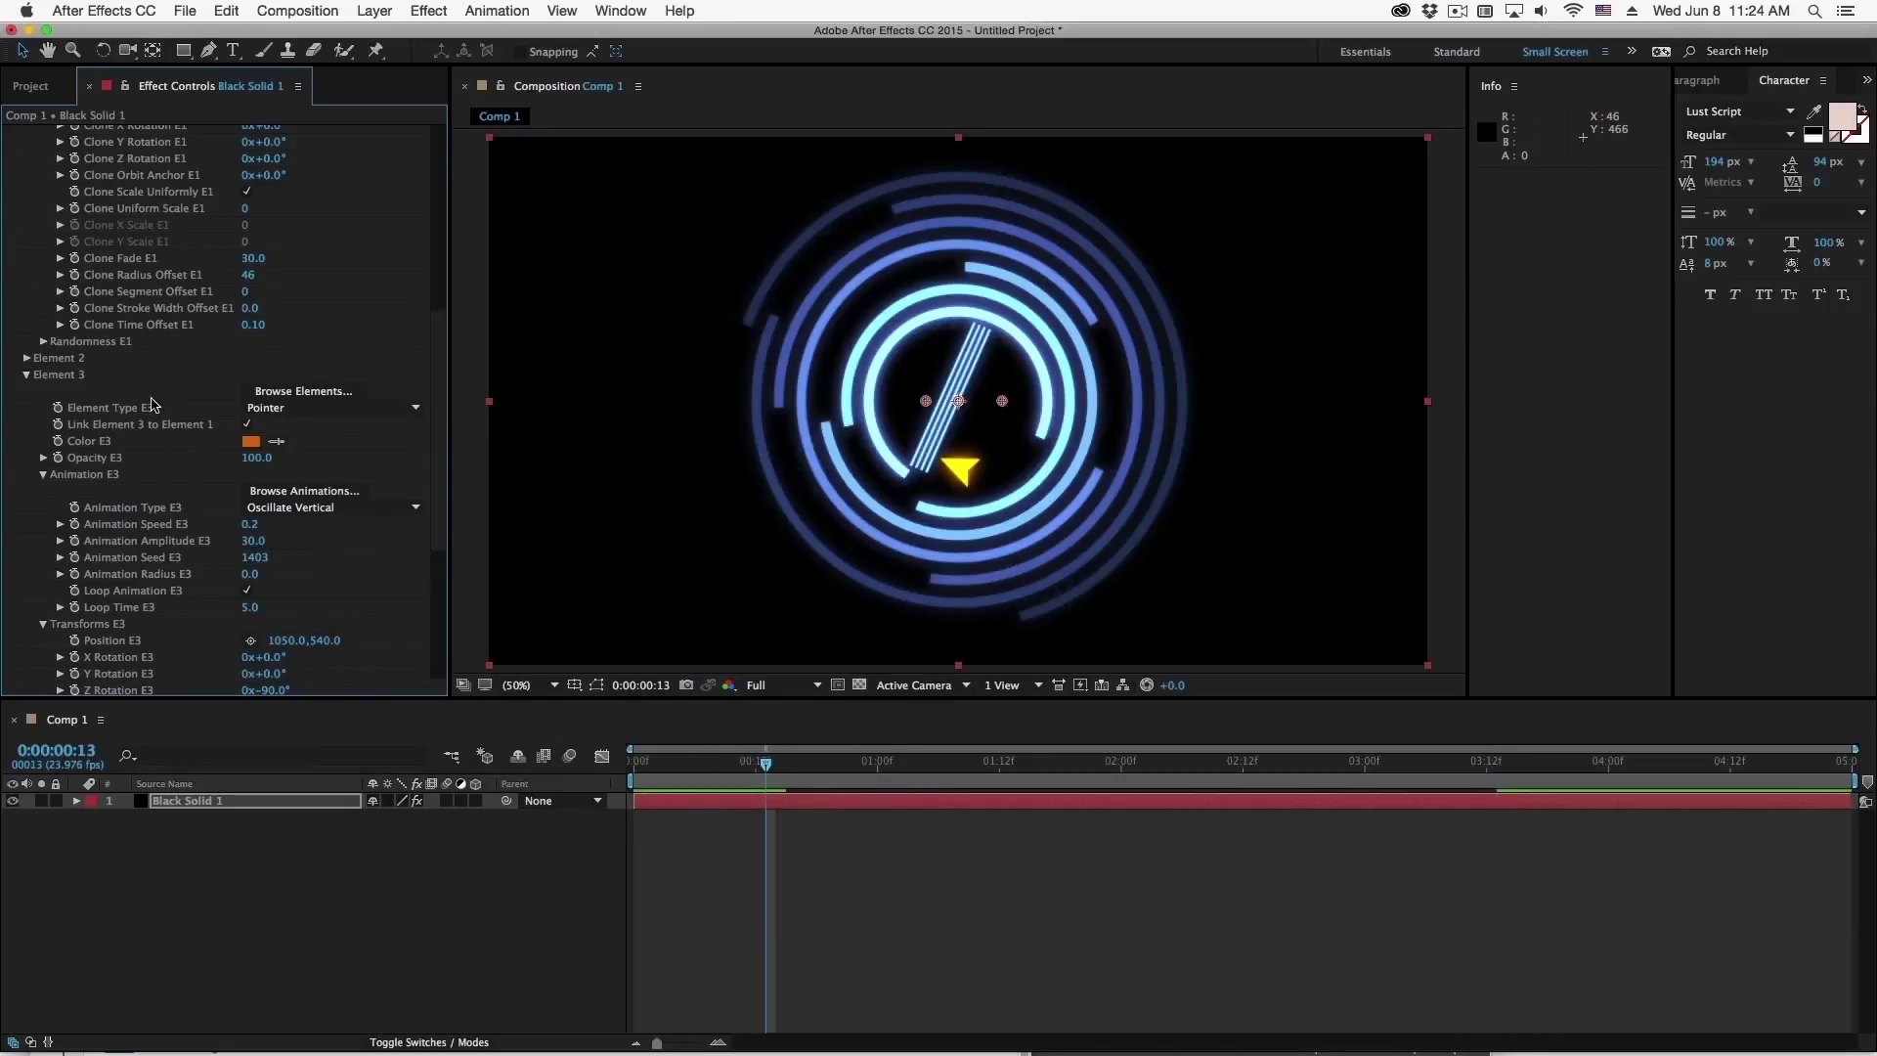
Set Element 3's type to None, removing the pointer
{"action": "left_click", "coordinate": [322, 408]}
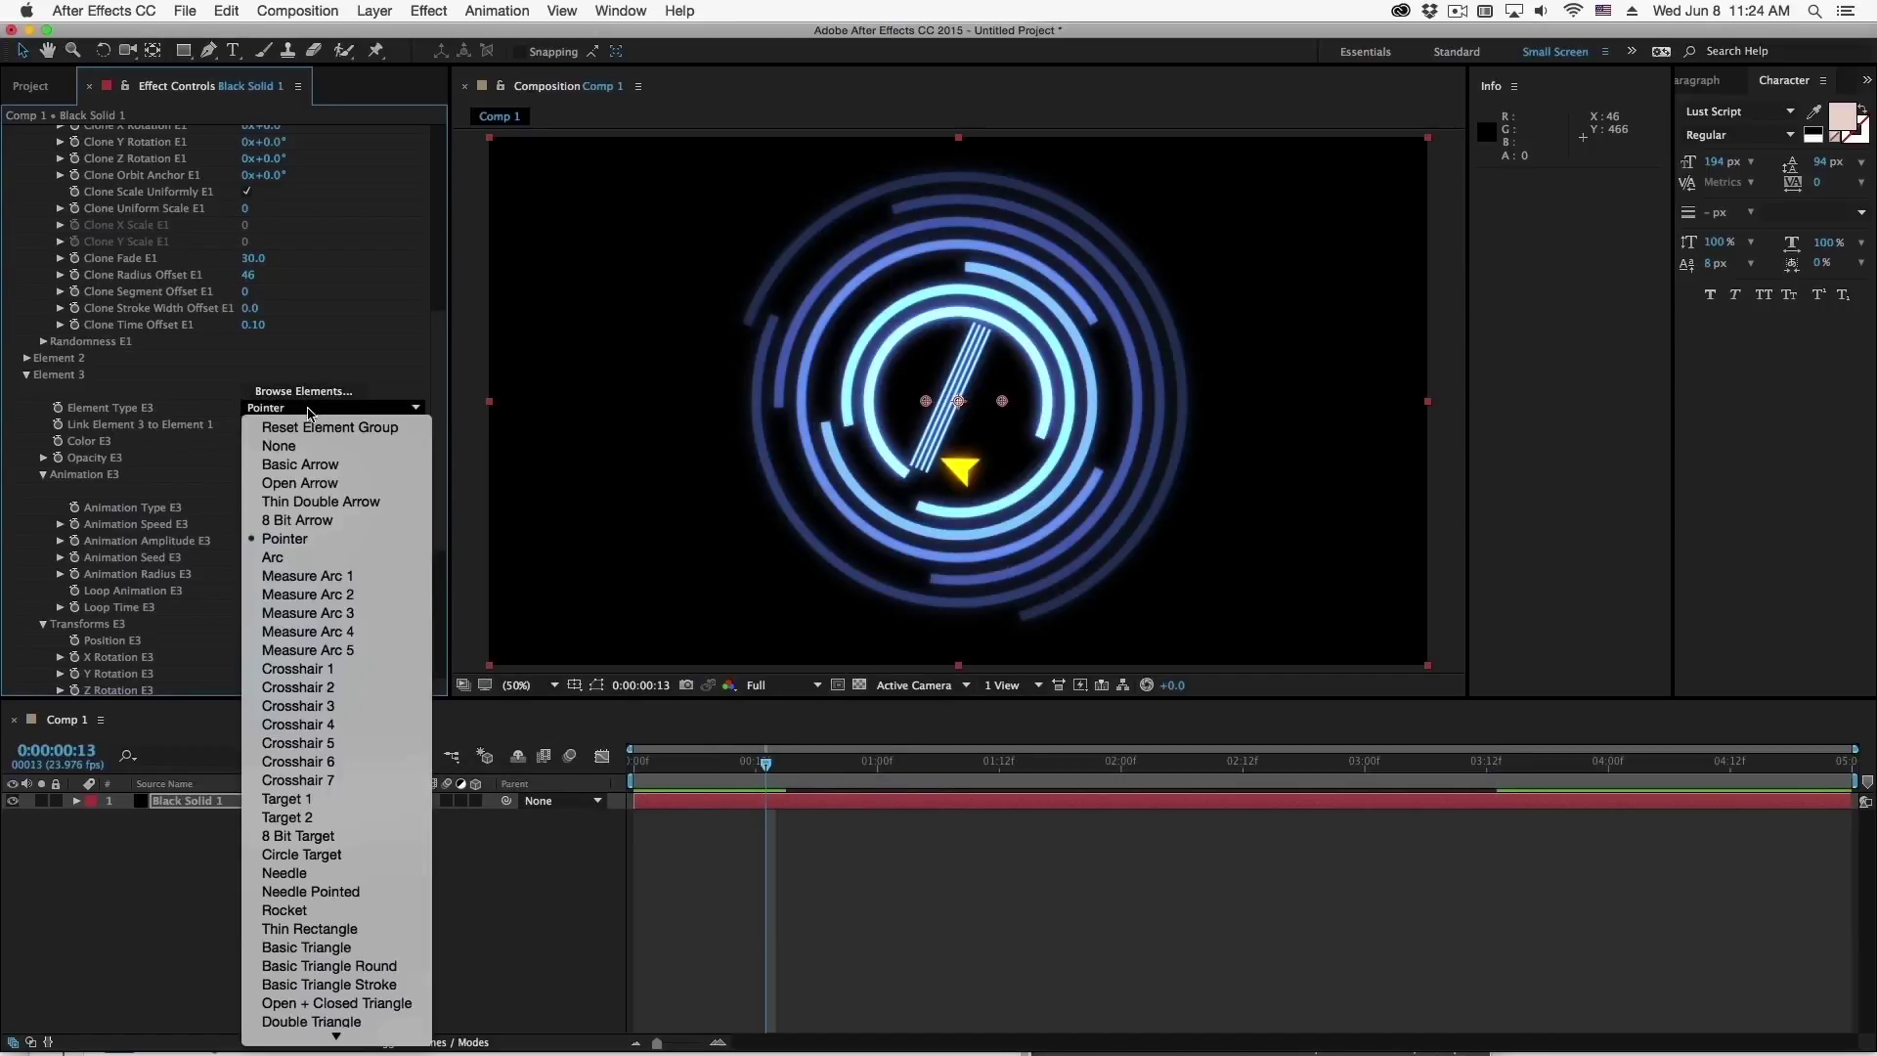
{"action": "left_click", "coordinate": [315, 427]}
{"action": "scroll", "coordinate": [215, 434], "scroll_direction": "up", "scroll_amount": 10}
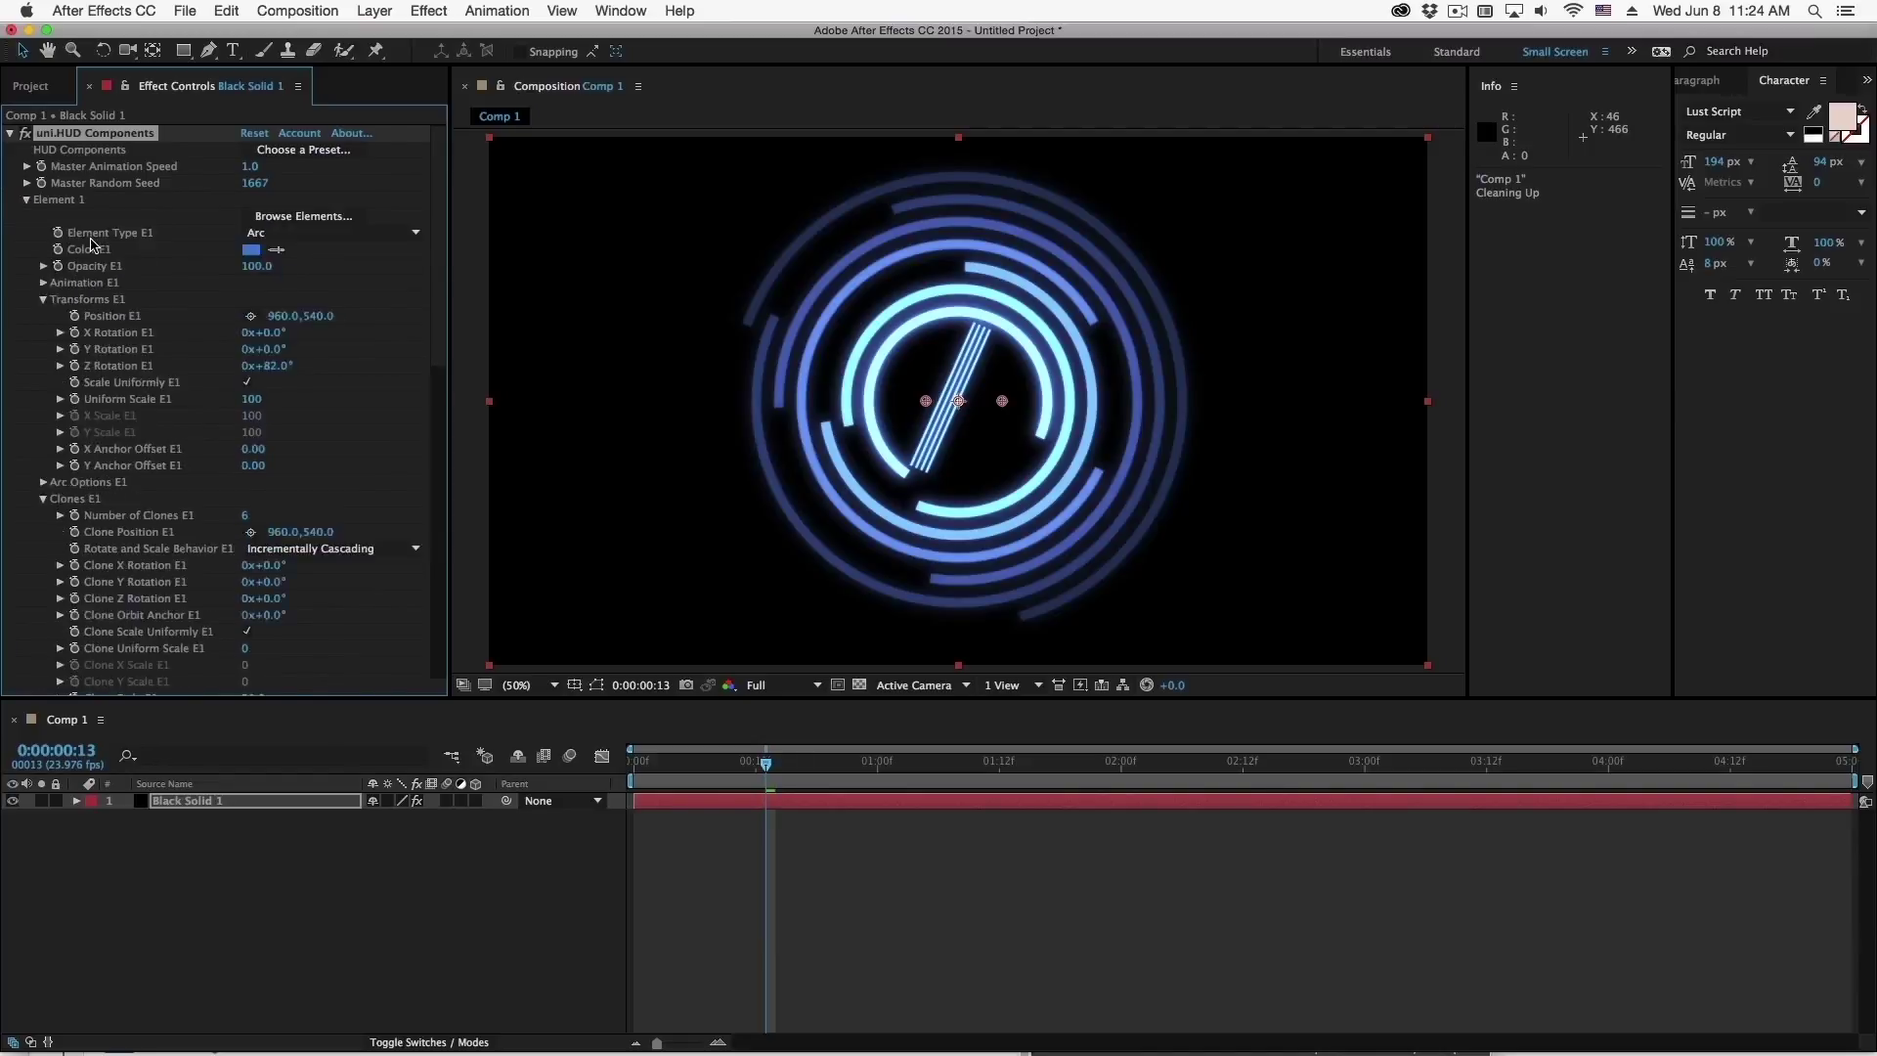
Set Element 1's arc Stroke Width to 5
{"action": "scroll", "coordinate": [98, 259], "scroll_direction": "down", "scroll_amount": 2}
{"action": "scroll", "coordinate": [93, 333], "scroll_direction": "up", "scroll_amount": 2}
{"action": "left_click", "coordinate": [44, 482]}
{"action": "left_click", "coordinate": [244, 531]}
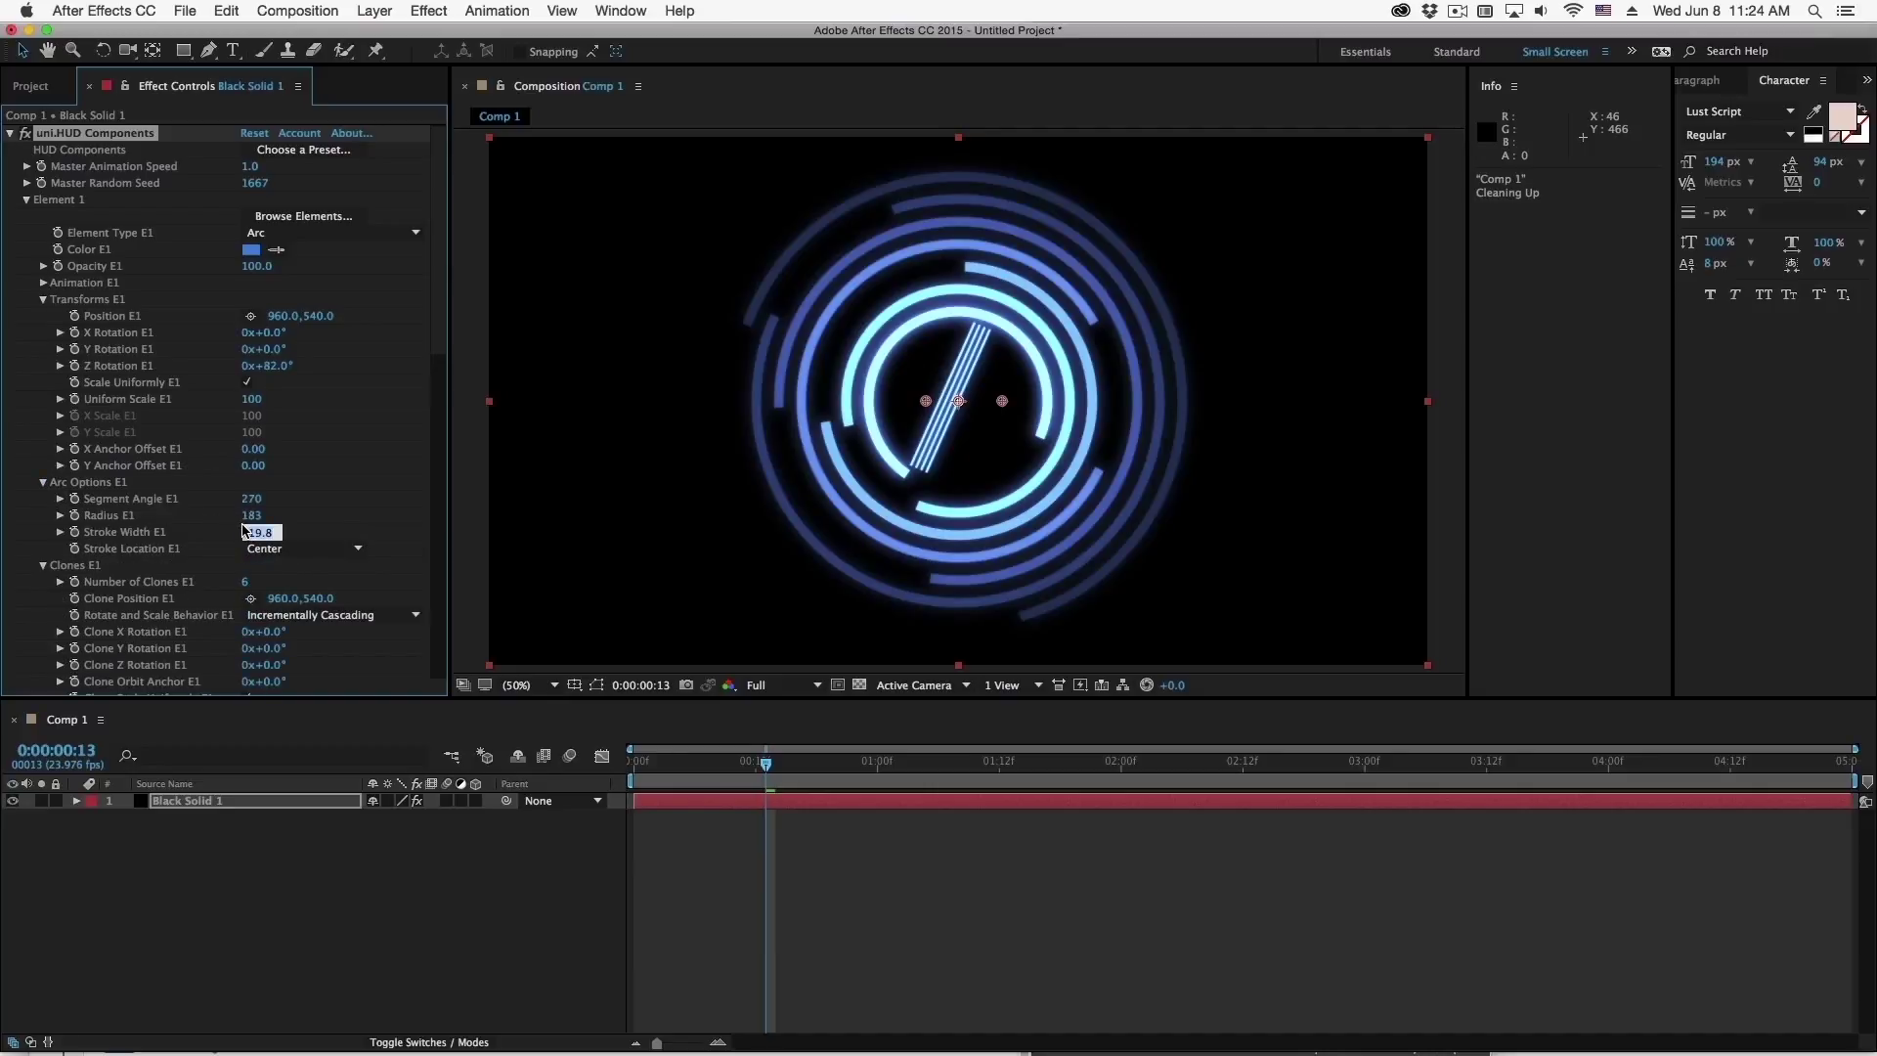
{"action": "type", "text": "5"}
{"action": "key", "text": "Return"}
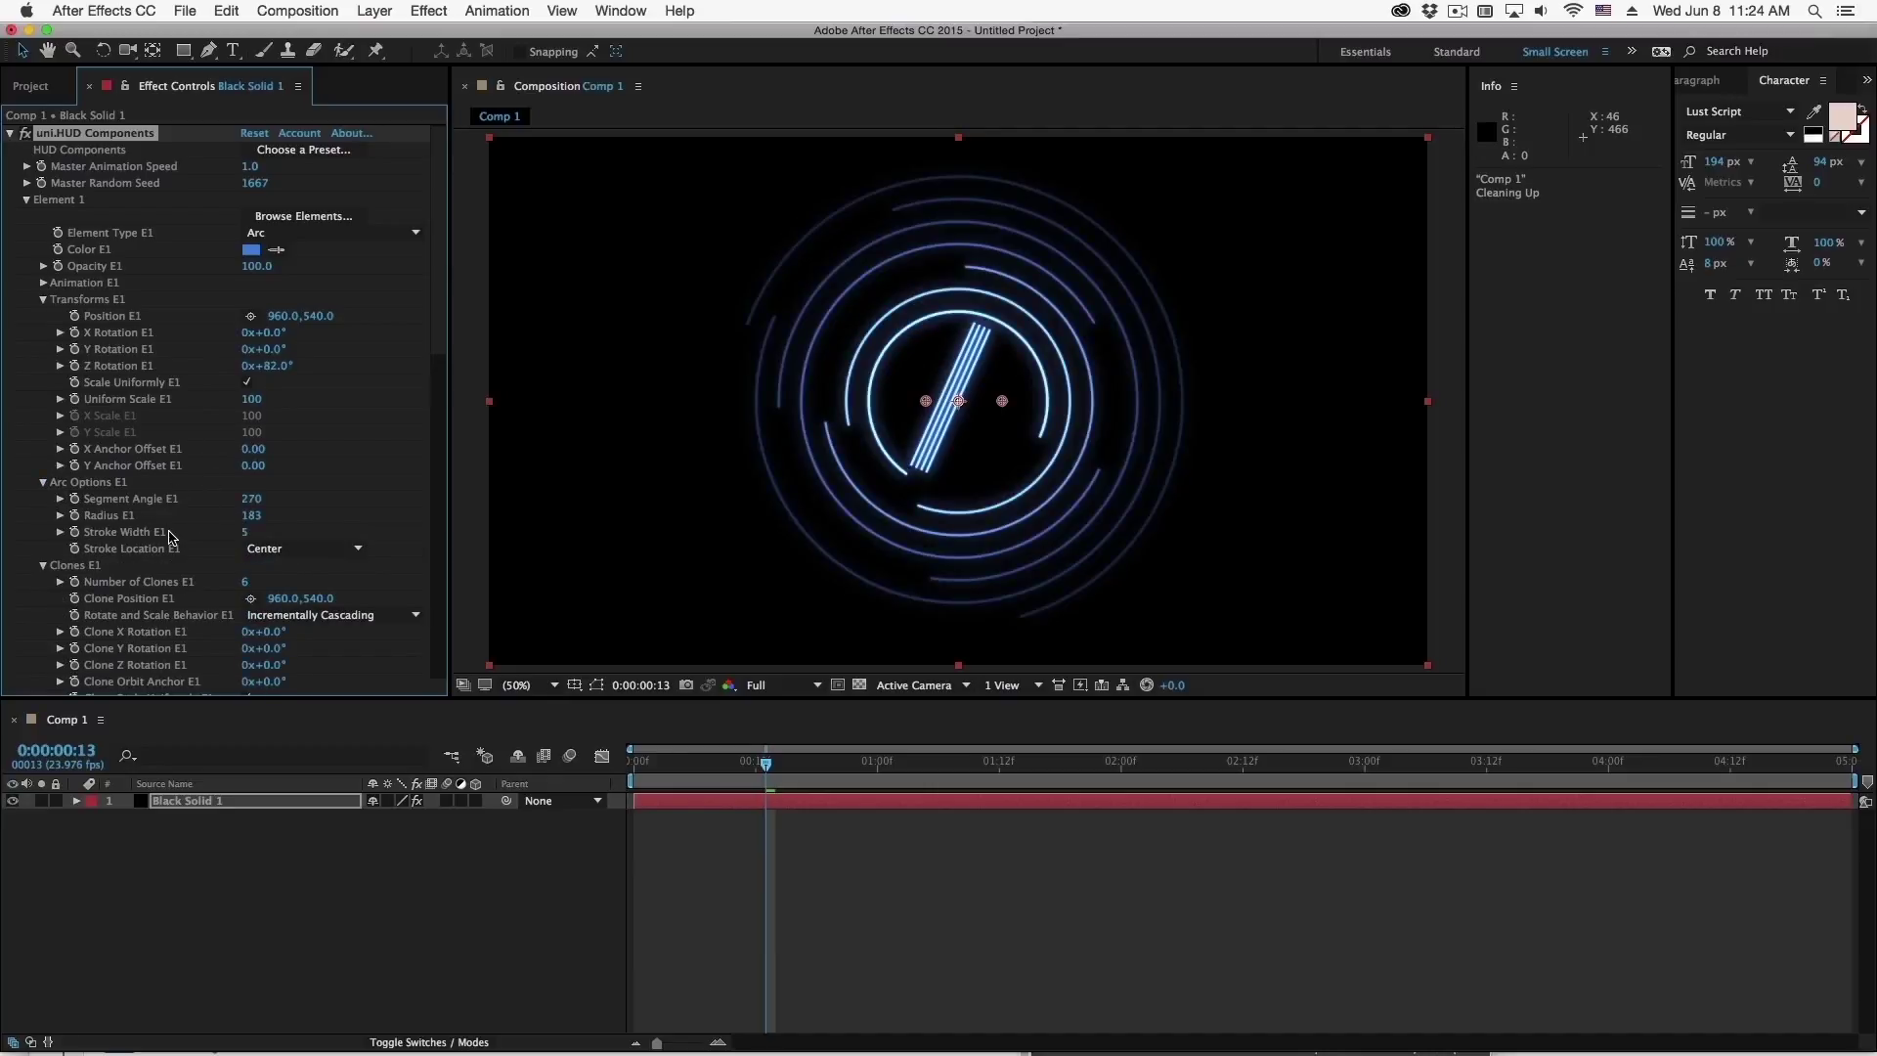
Lower Element 1's Clone Radius Offset to 17
{"action": "scroll", "coordinate": [171, 536], "scroll_direction": "down", "scroll_amount": 5}
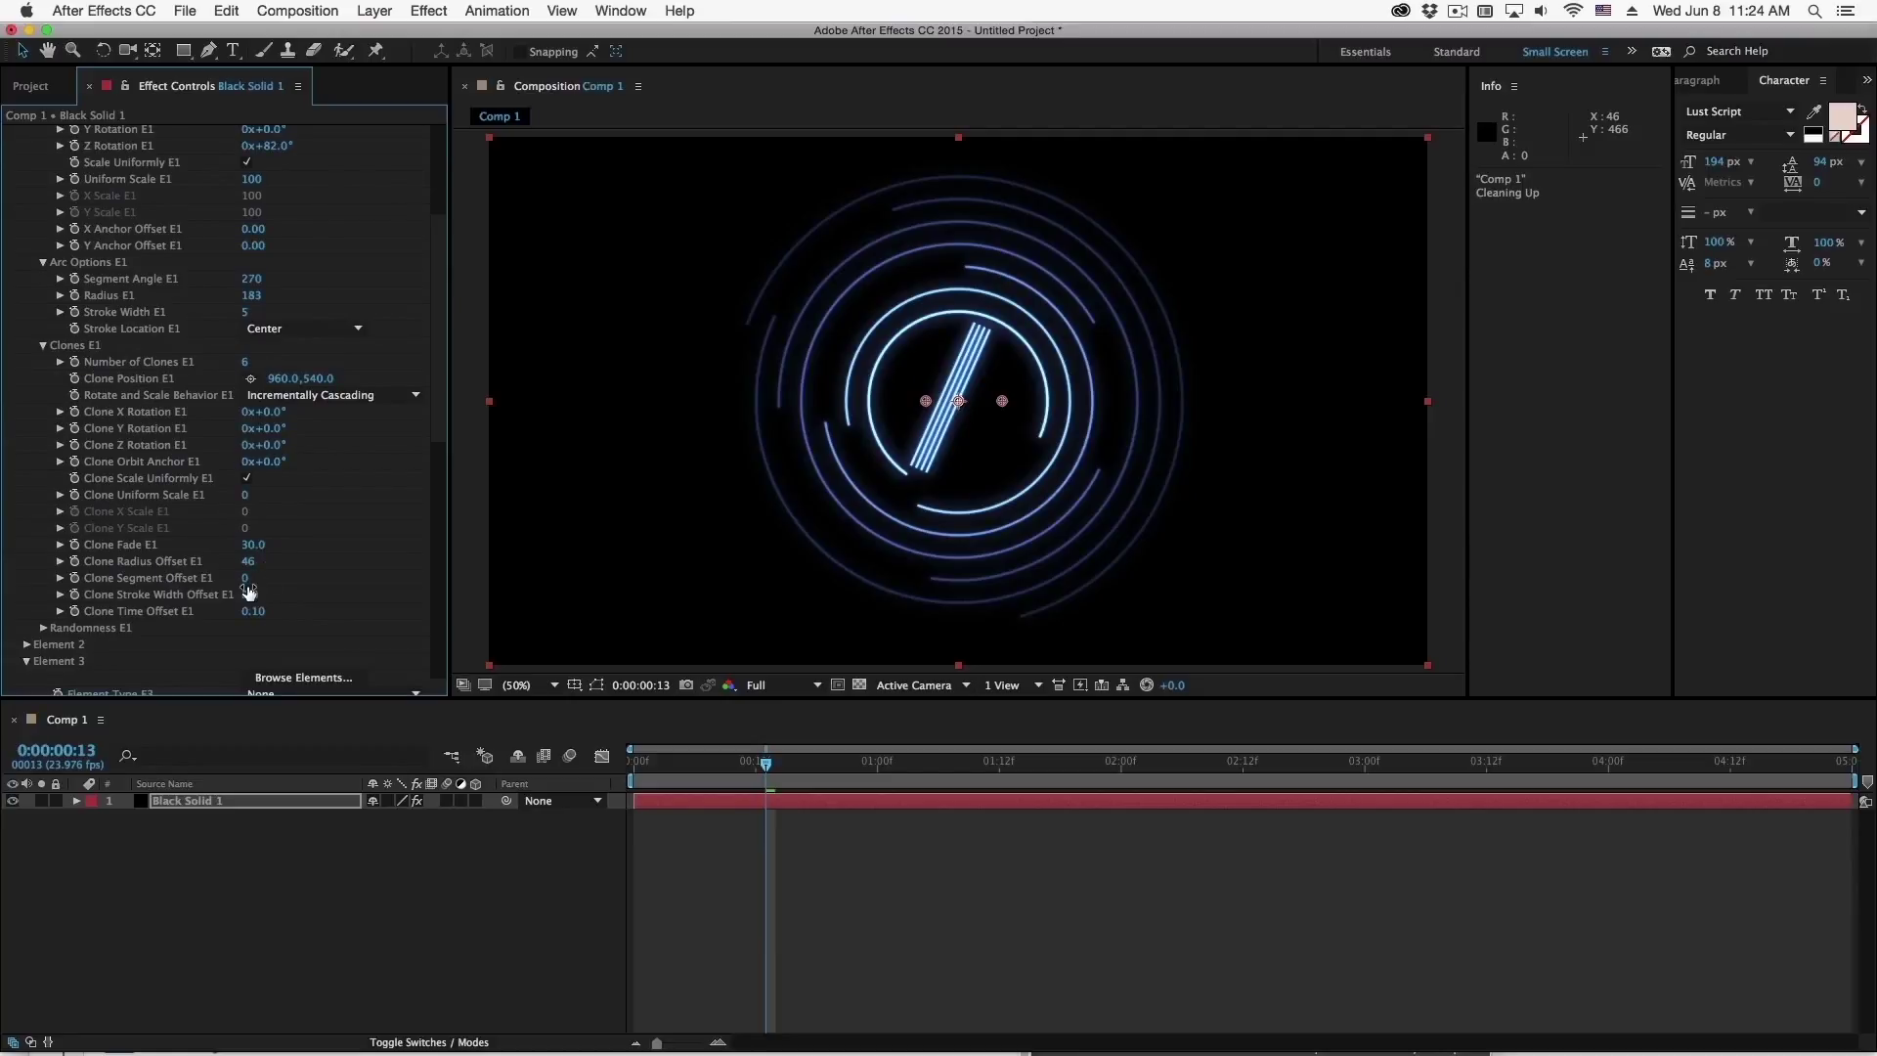
{"action": "left_click_drag", "start_coordinate": [233, 565], "coordinate": [223, 567]}
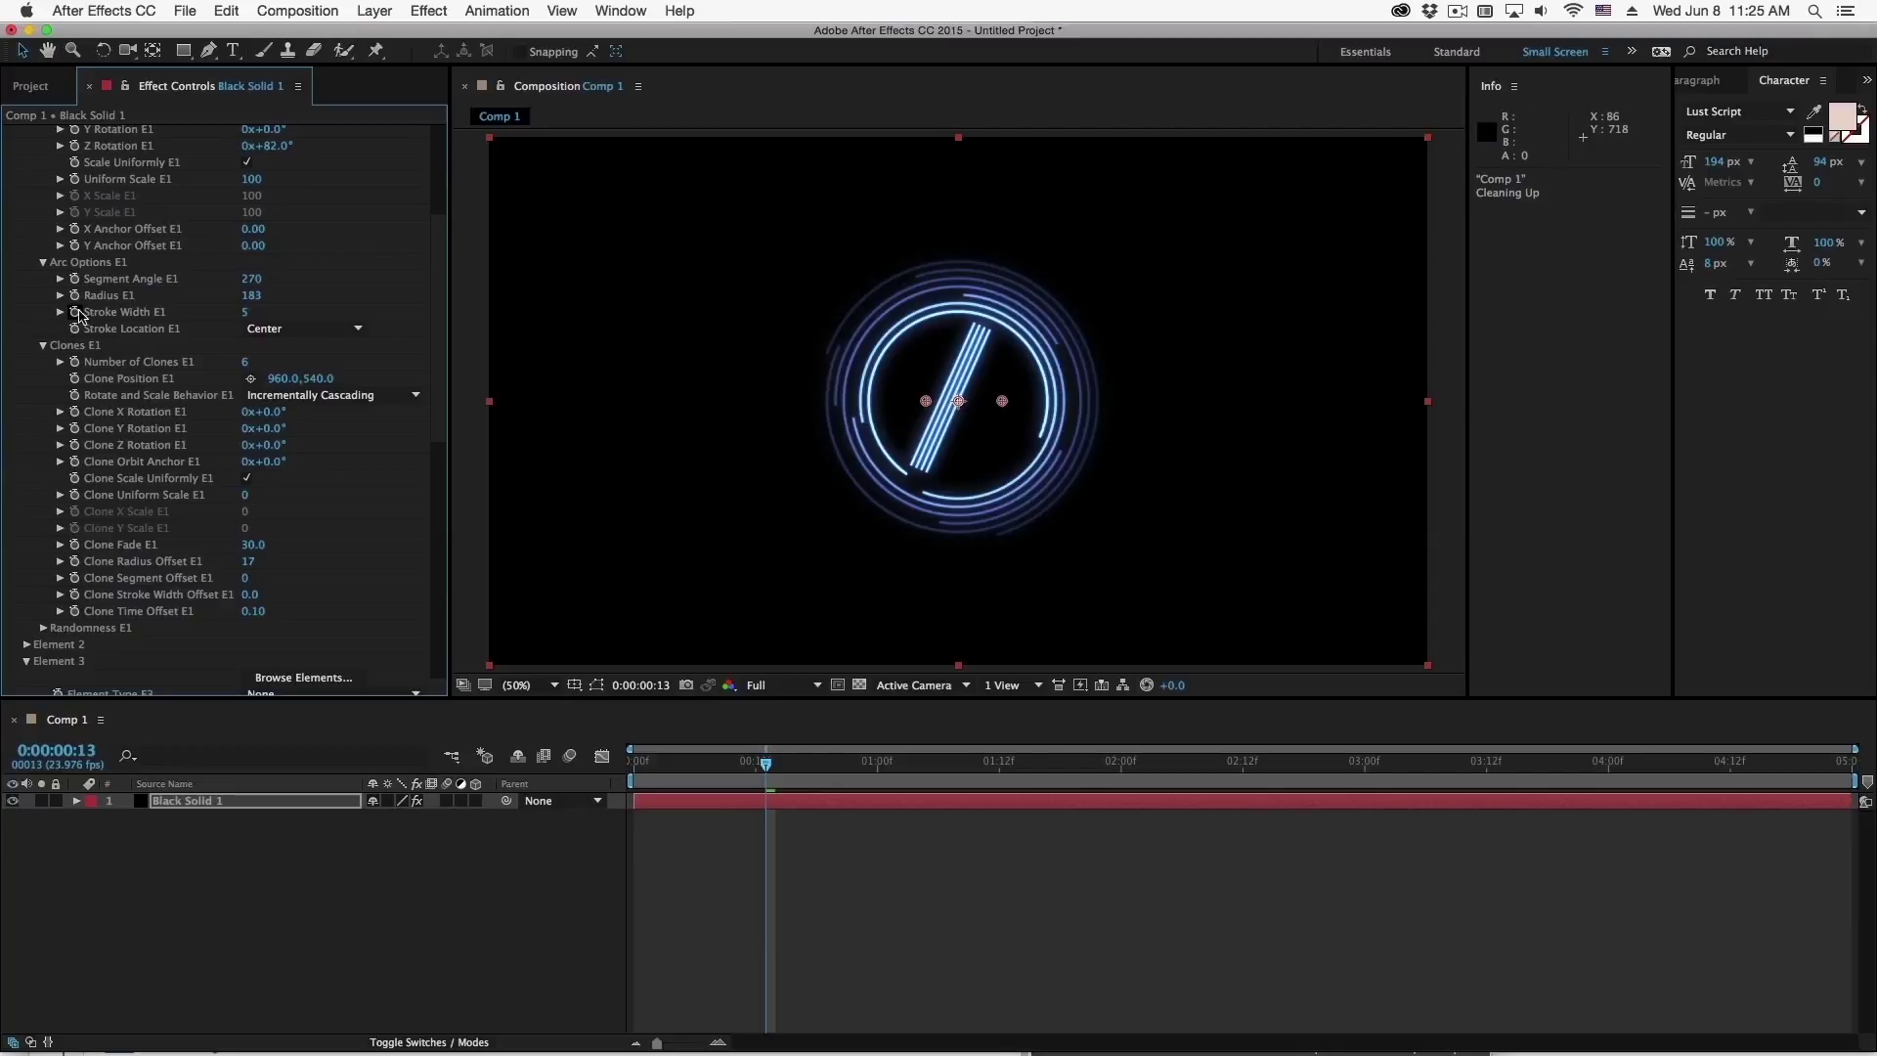
{"action": "scroll", "coordinate": [88, 315], "scroll_direction": "up", "scroll_amount": 5}
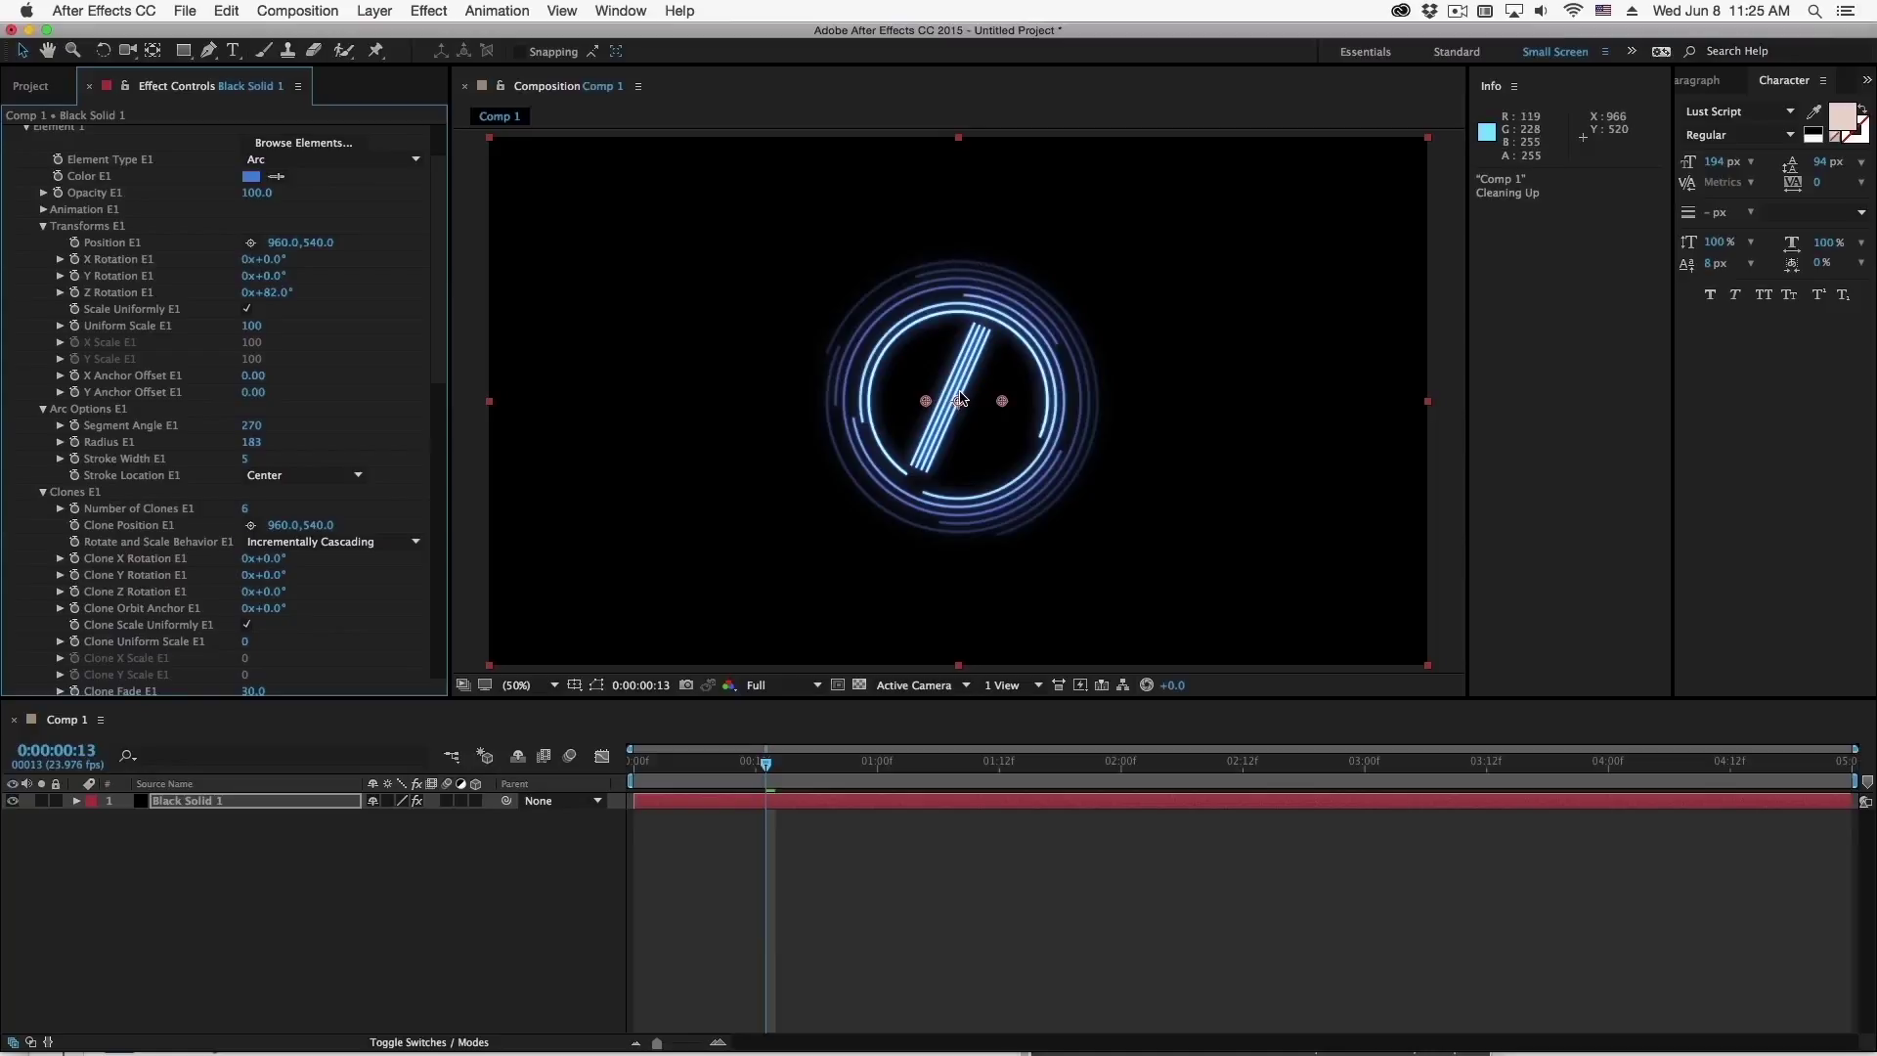
Clear Element 2's Thin Rectangle and replace it with Open + Closed Triangle
{"action": "scroll", "coordinate": [224, 194], "scroll_direction": "up", "scroll_amount": 10}
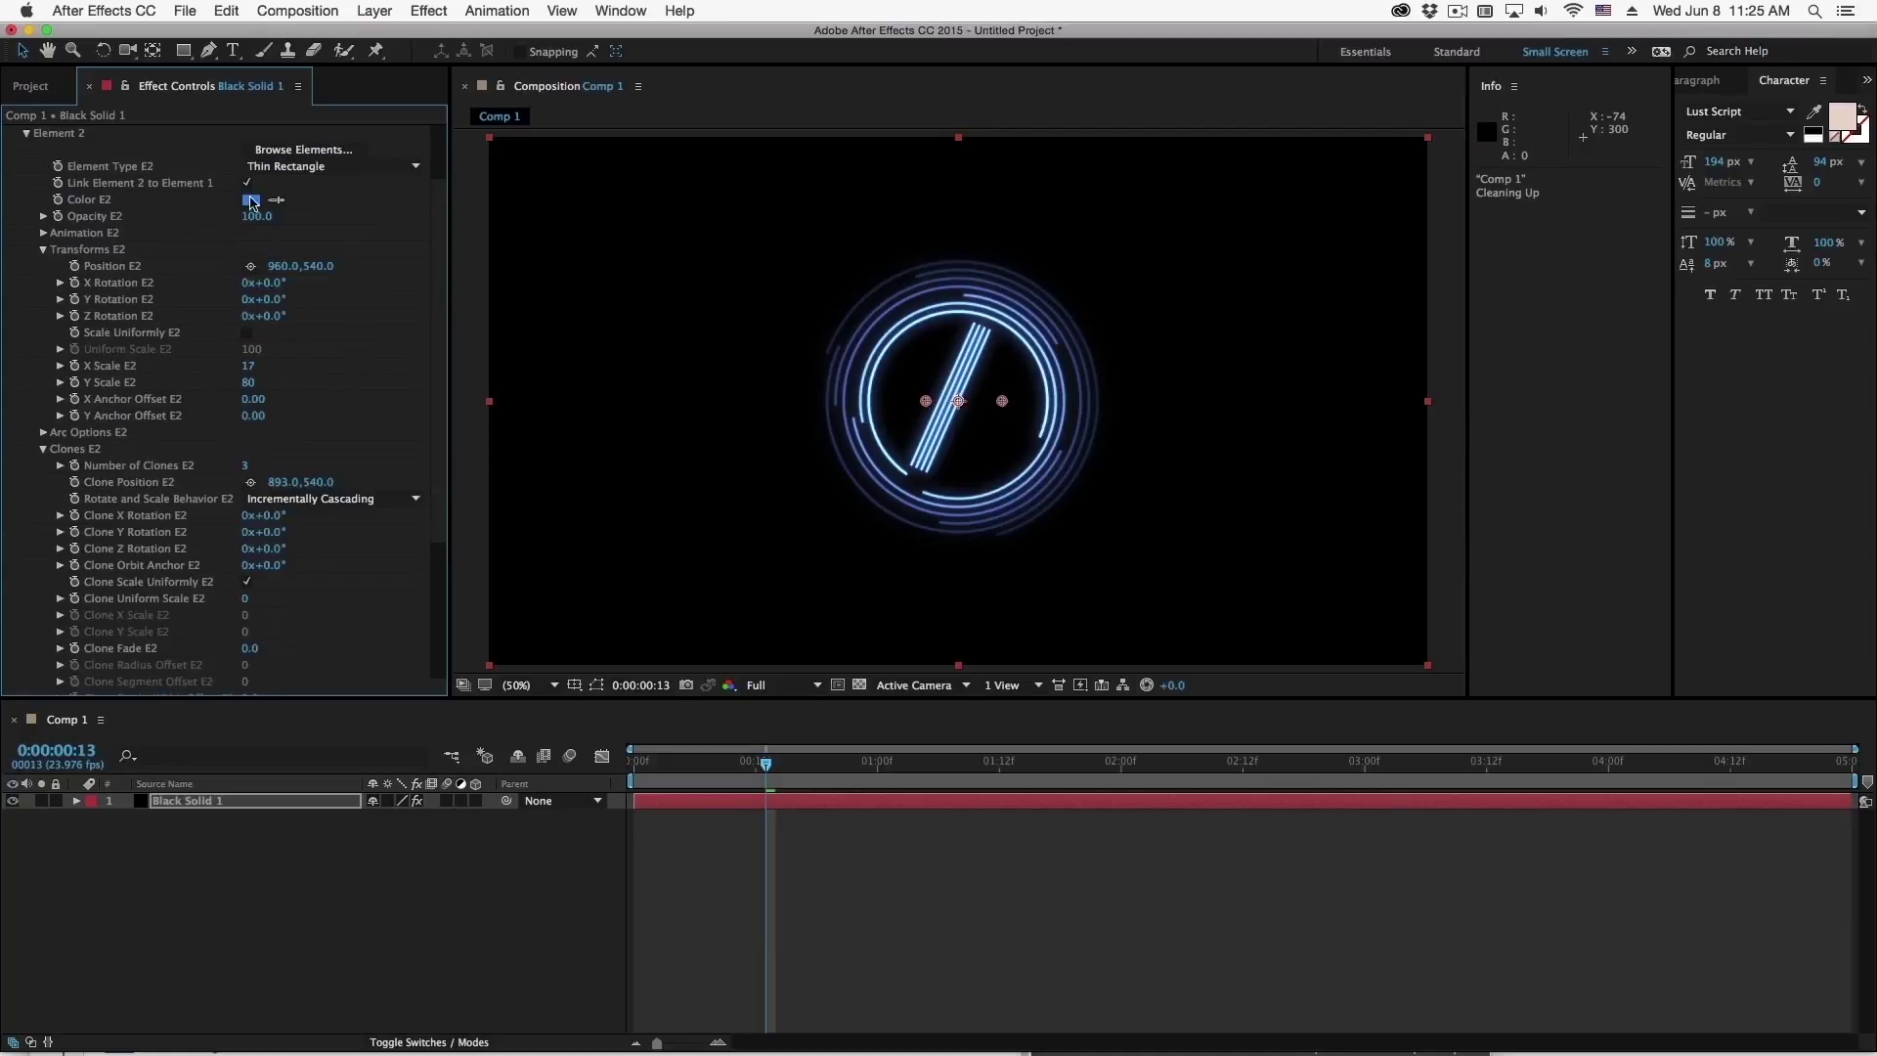
{"action": "left_click", "coordinate": [323, 174]}
{"action": "left_click", "coordinate": [294, 201]}
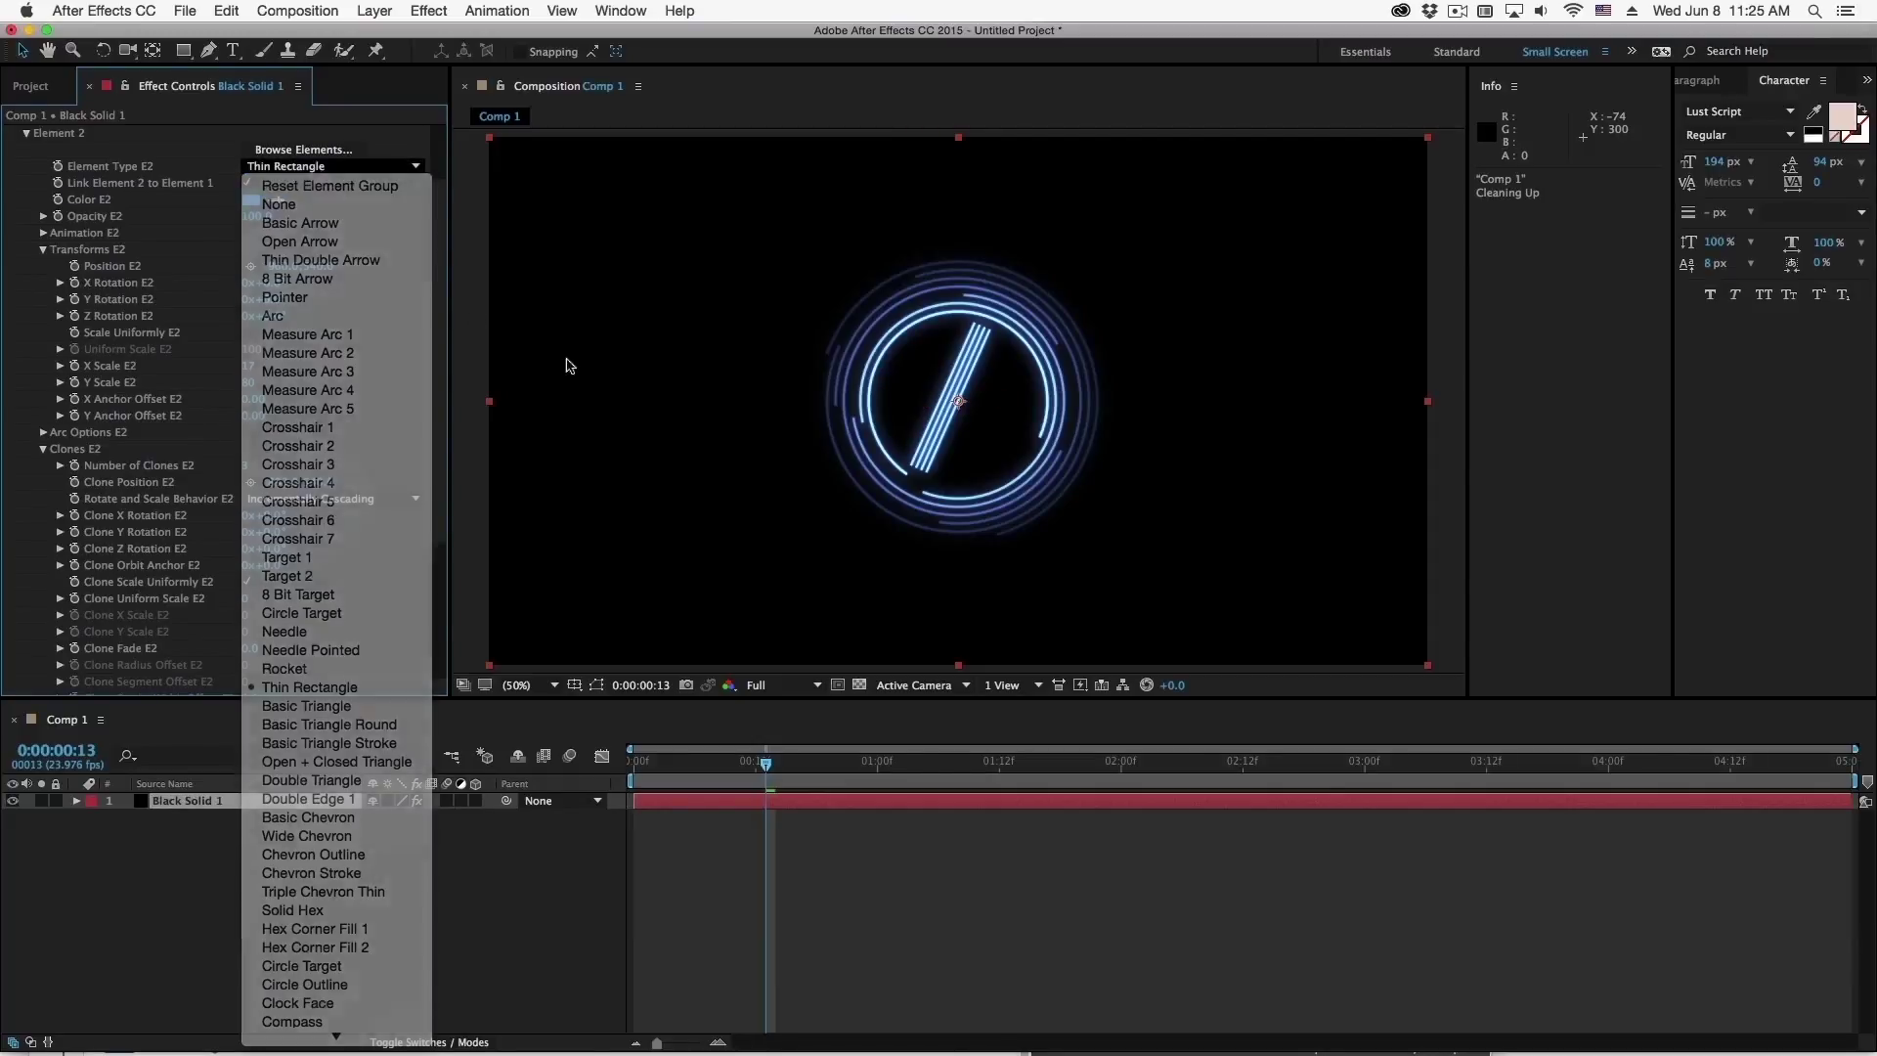
{"action": "scroll", "coordinate": [384, 338], "scroll_direction": "up", "scroll_amount": 3}
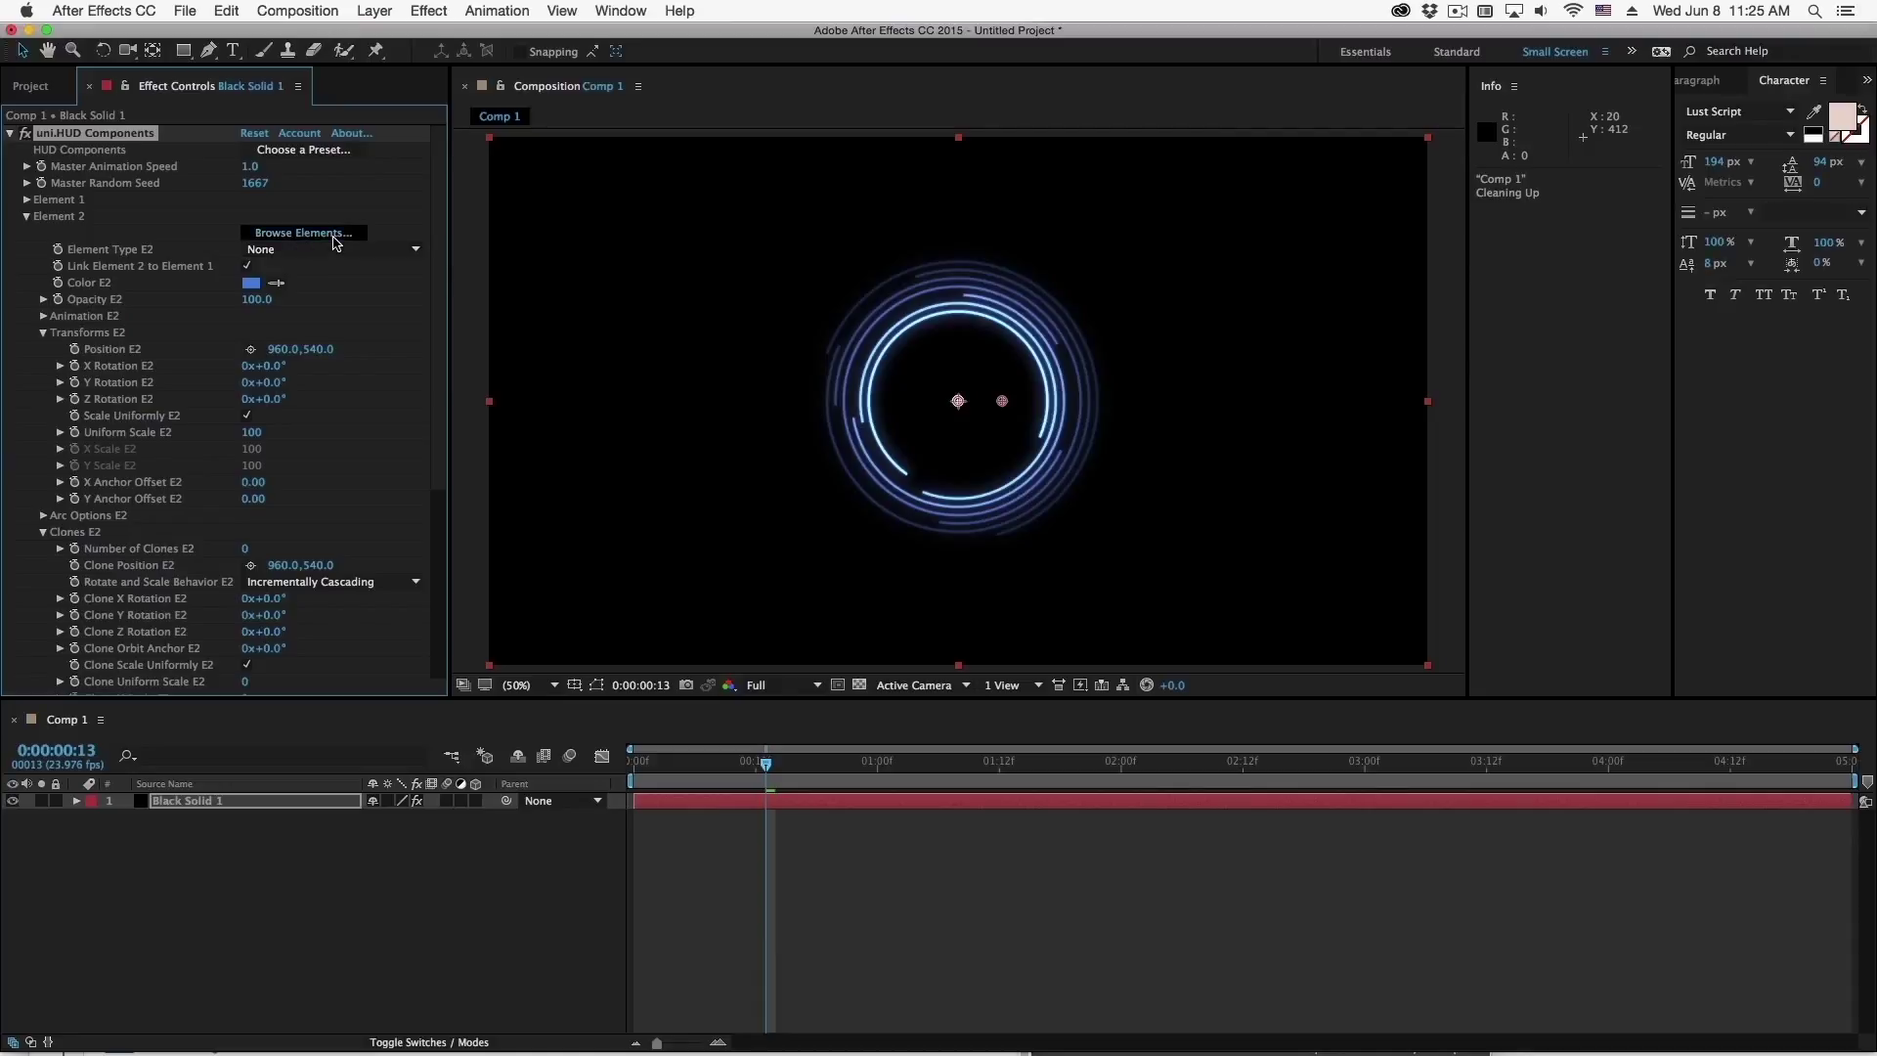
{"action": "left_click", "coordinate": [303, 233]}
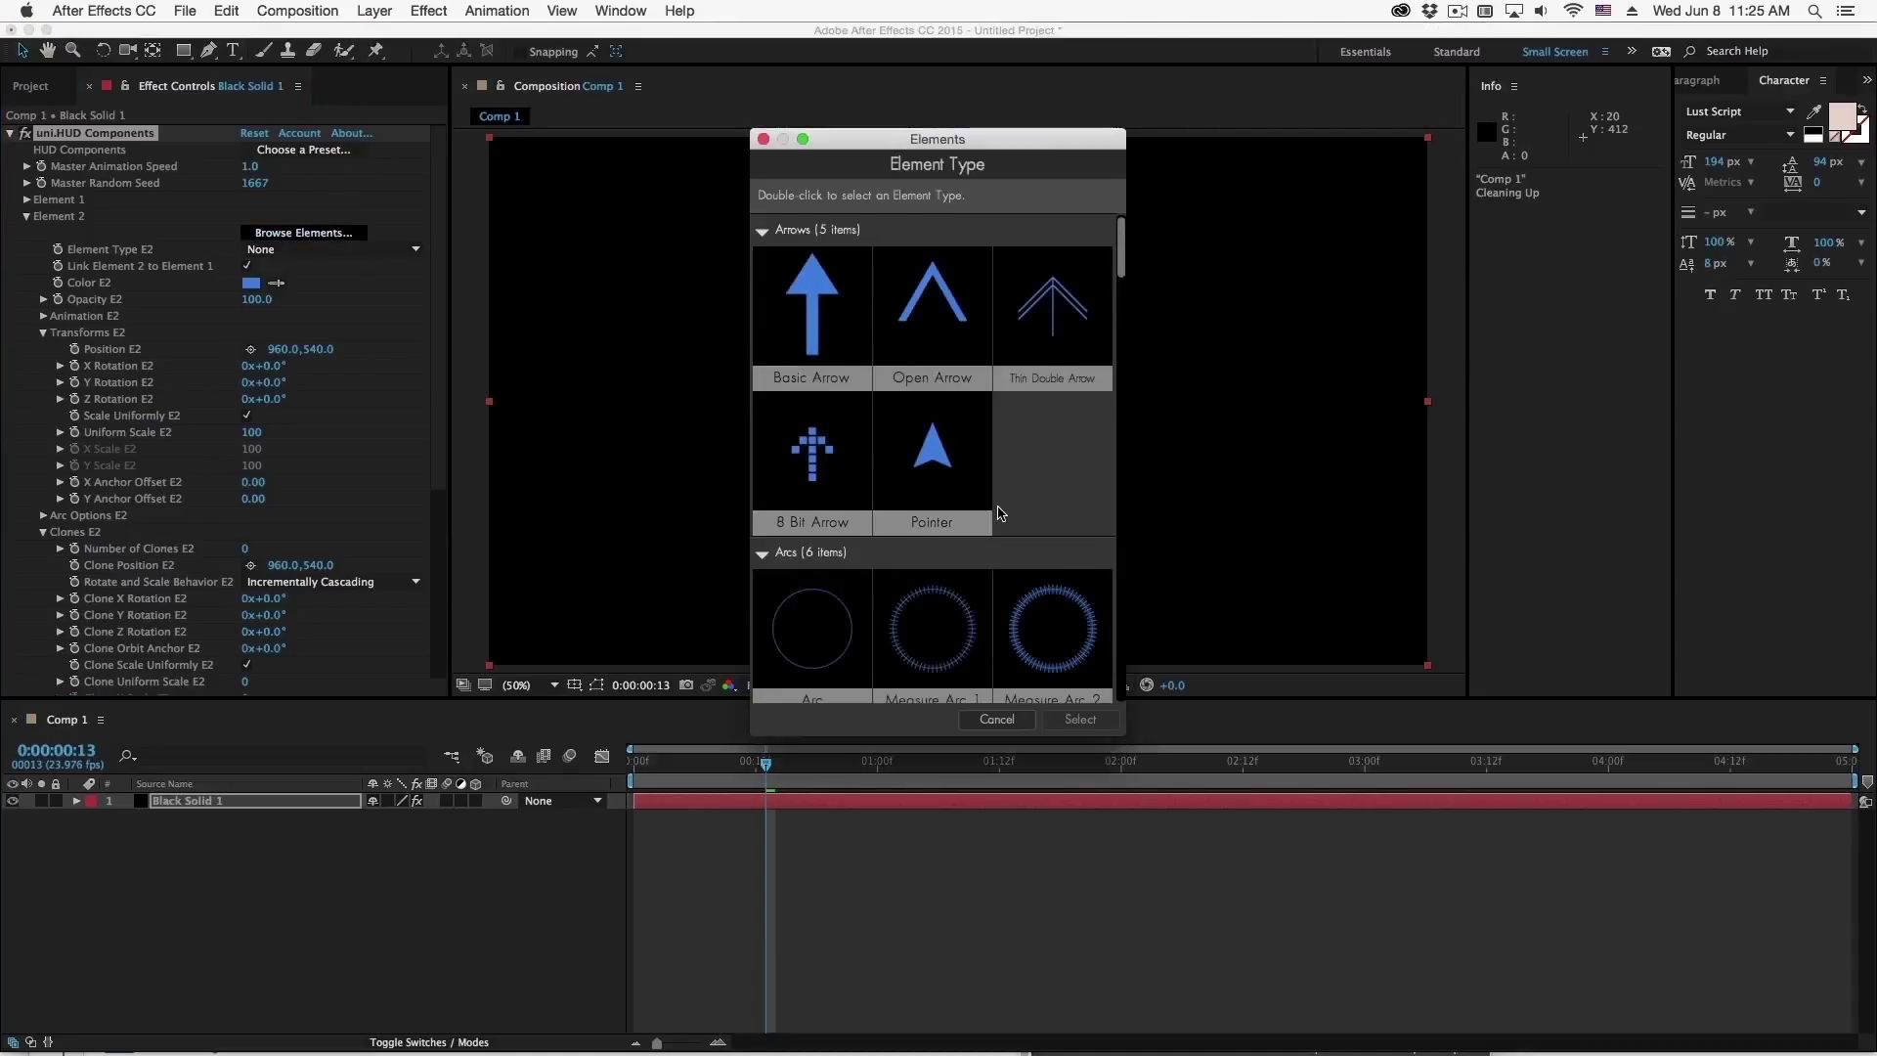
{"action": "scroll", "coordinate": [939, 480], "scroll_direction": "down", "scroll_amount": 15}
{"action": "scroll", "coordinate": [999, 514], "scroll_direction": "down", "scroll_amount": 5}
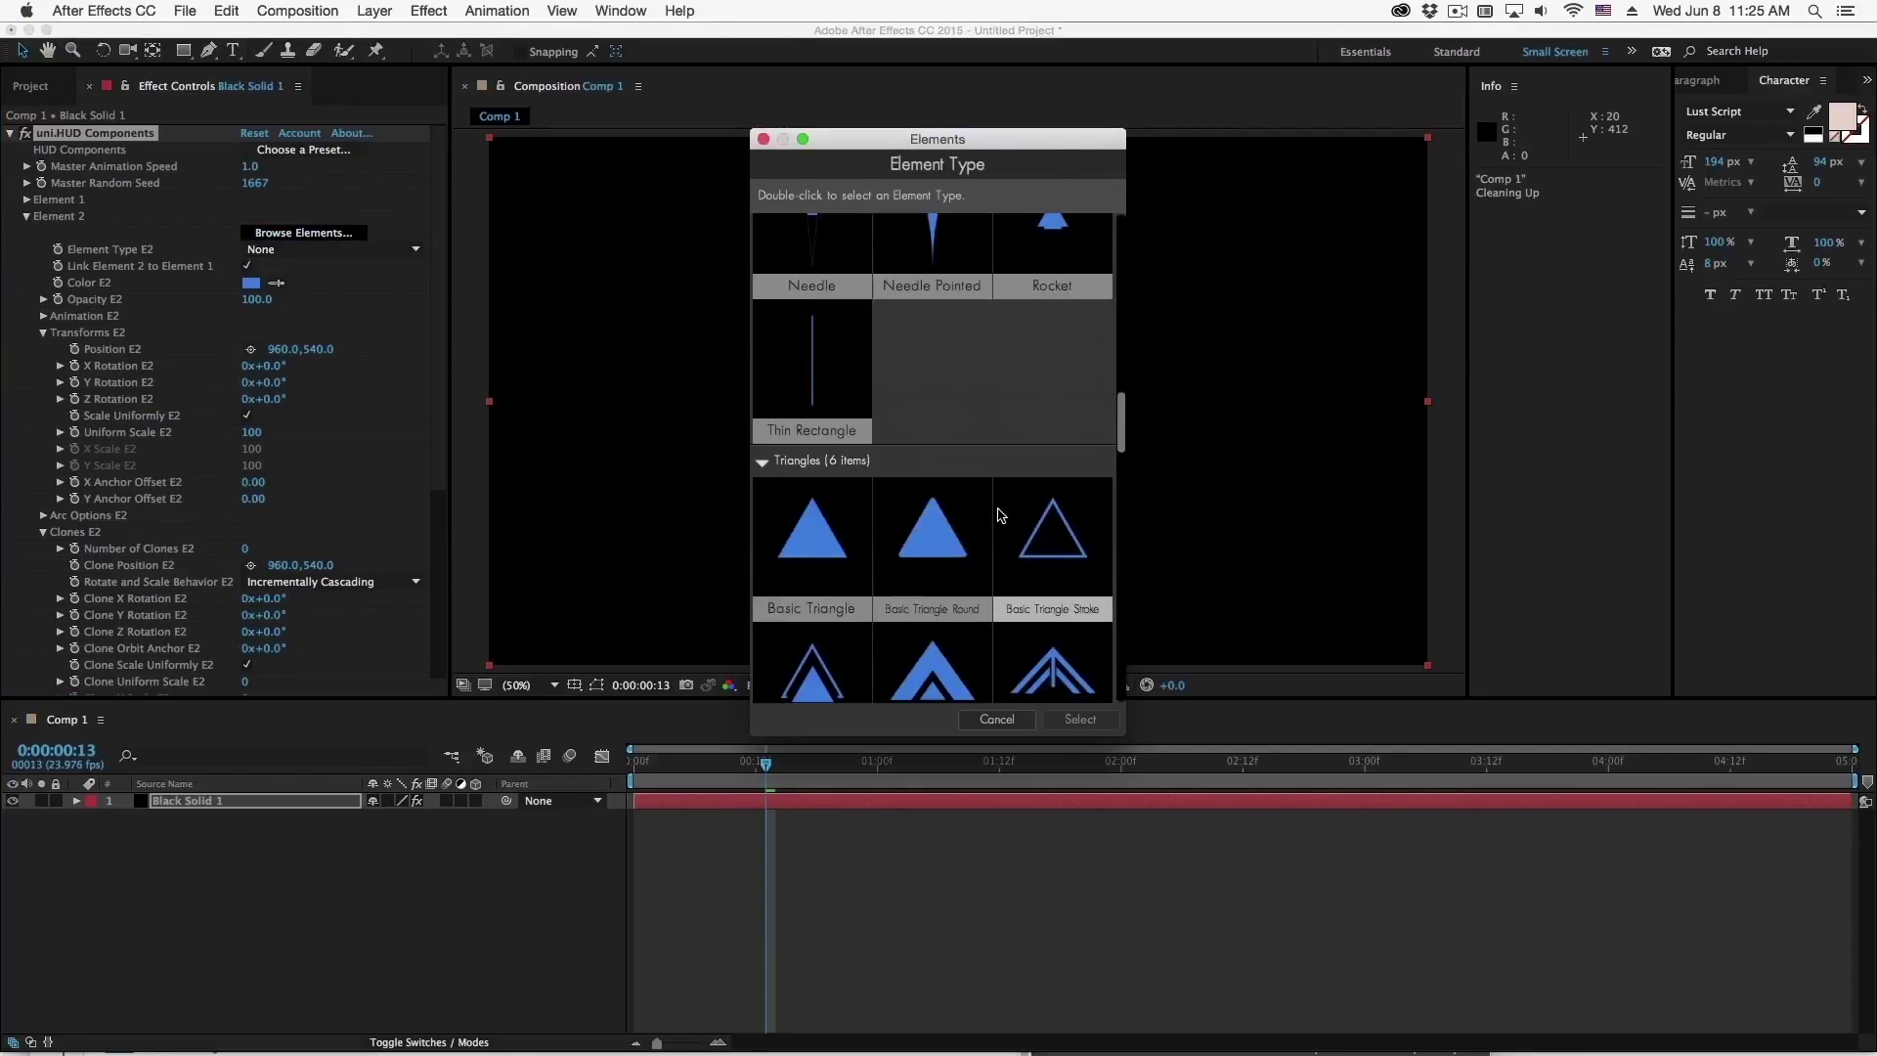
{"action": "double_click", "coordinate": [825, 463]}
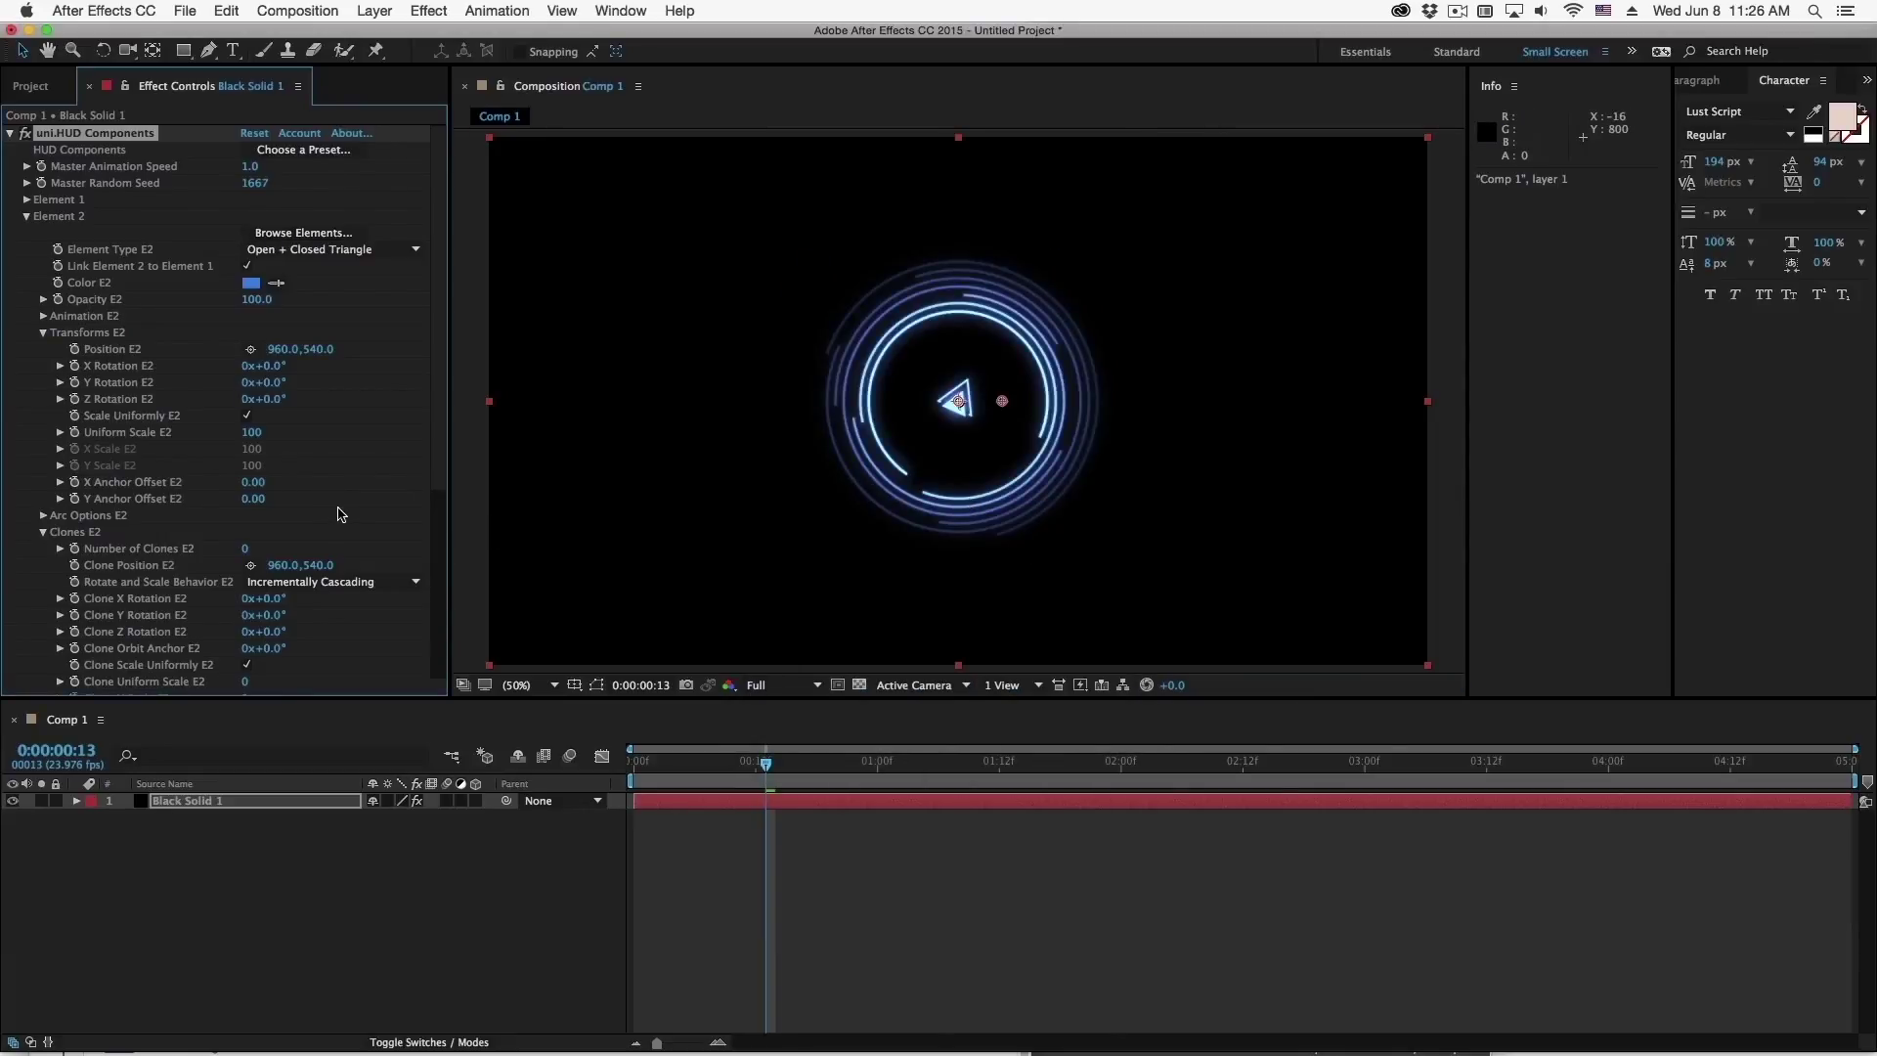
{"action": "scroll", "coordinate": [238, 460], "scroll_direction": "down", "scroll_amount": 3}
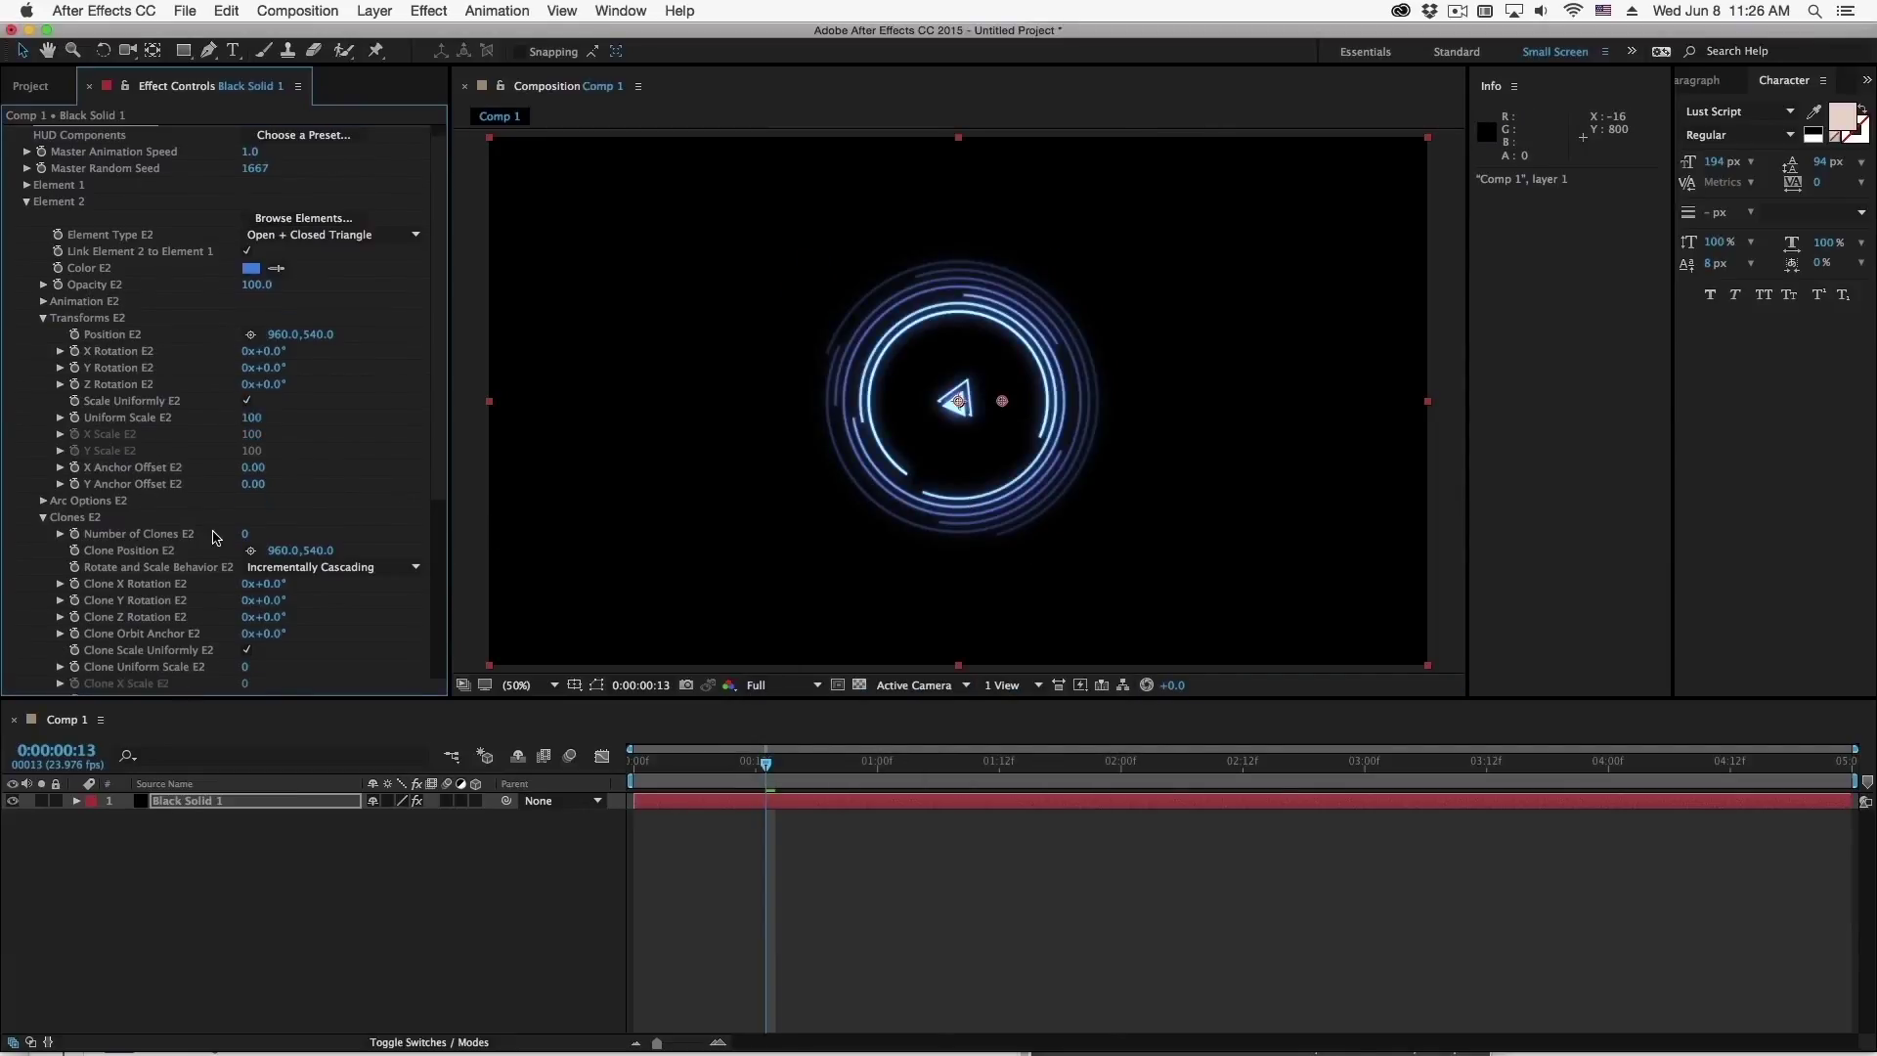
Give the triangle 8 clones, Y Anchor Offset 335 and Clone Orbit Anchor 21.7°, then preview
{"action": "left_click_drag", "start_coordinate": [272, 508], "coordinate": [291, 508]}
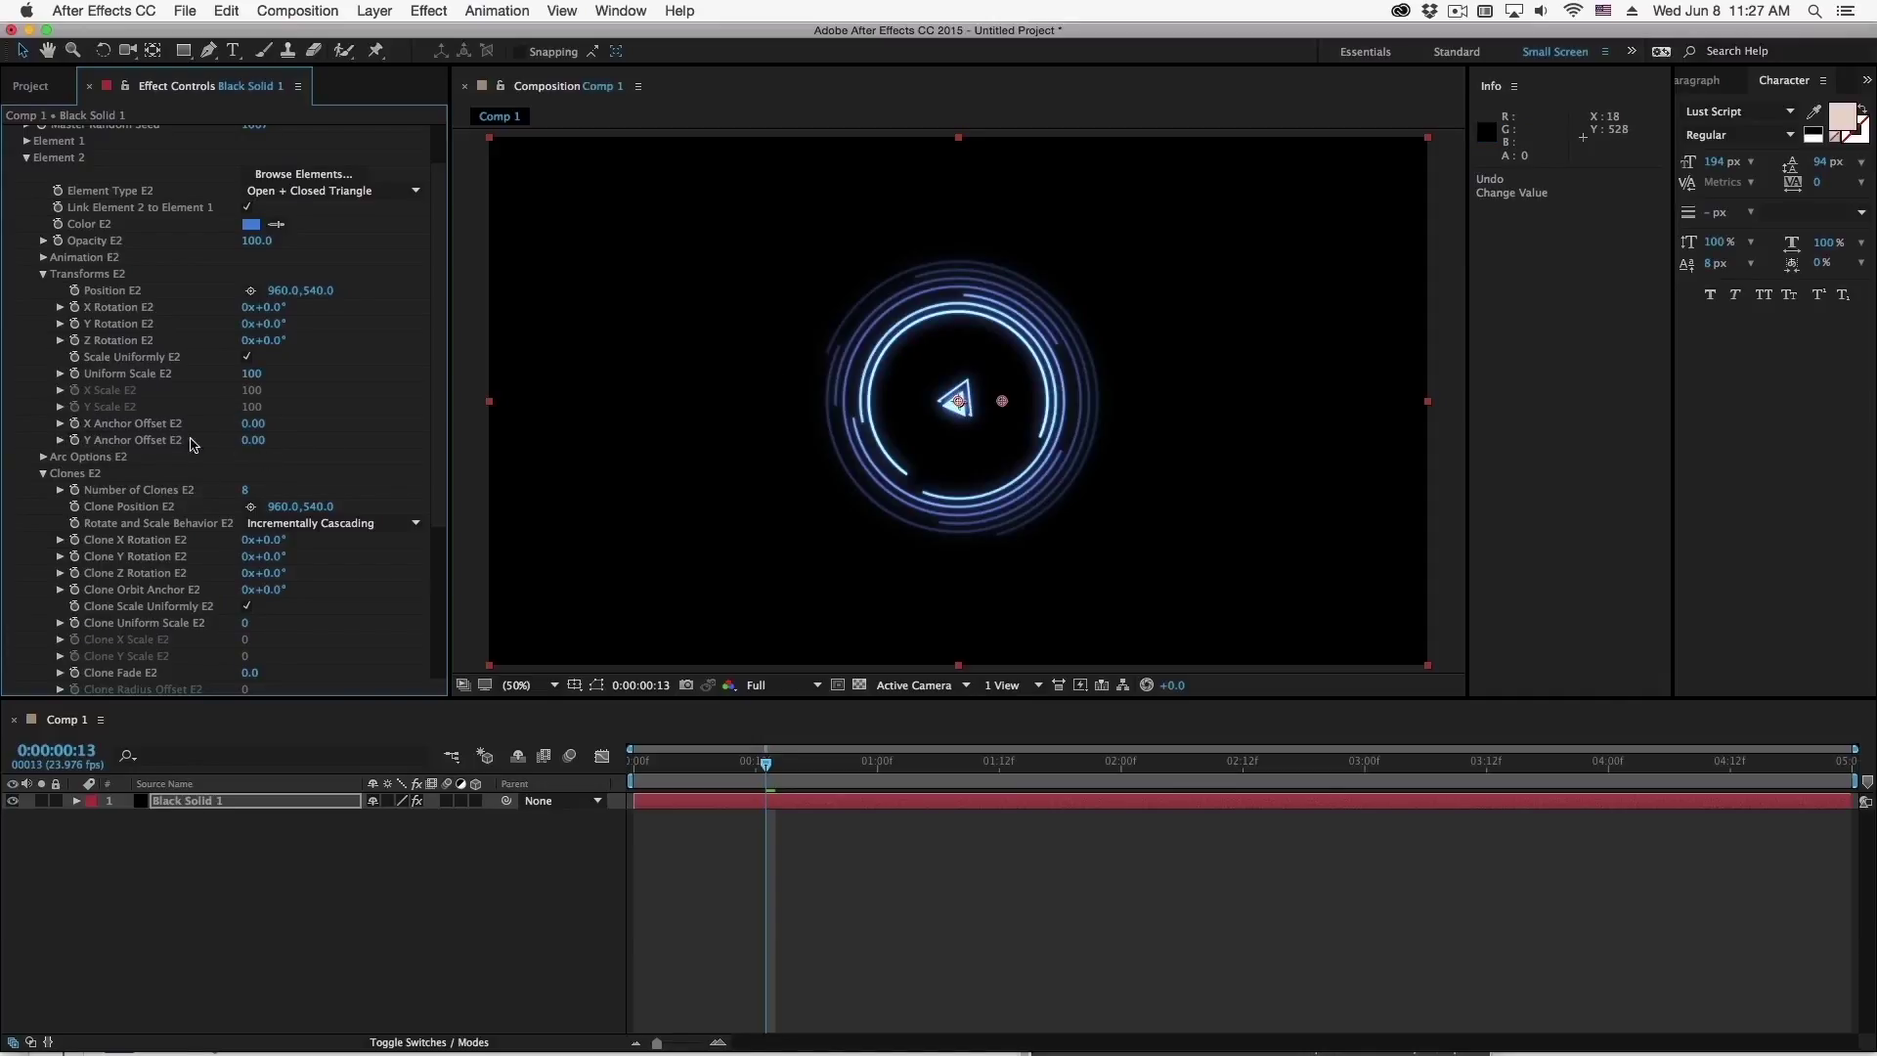
{"action": "left_click_drag", "start_coordinate": [256, 440], "coordinate": [304, 448]}
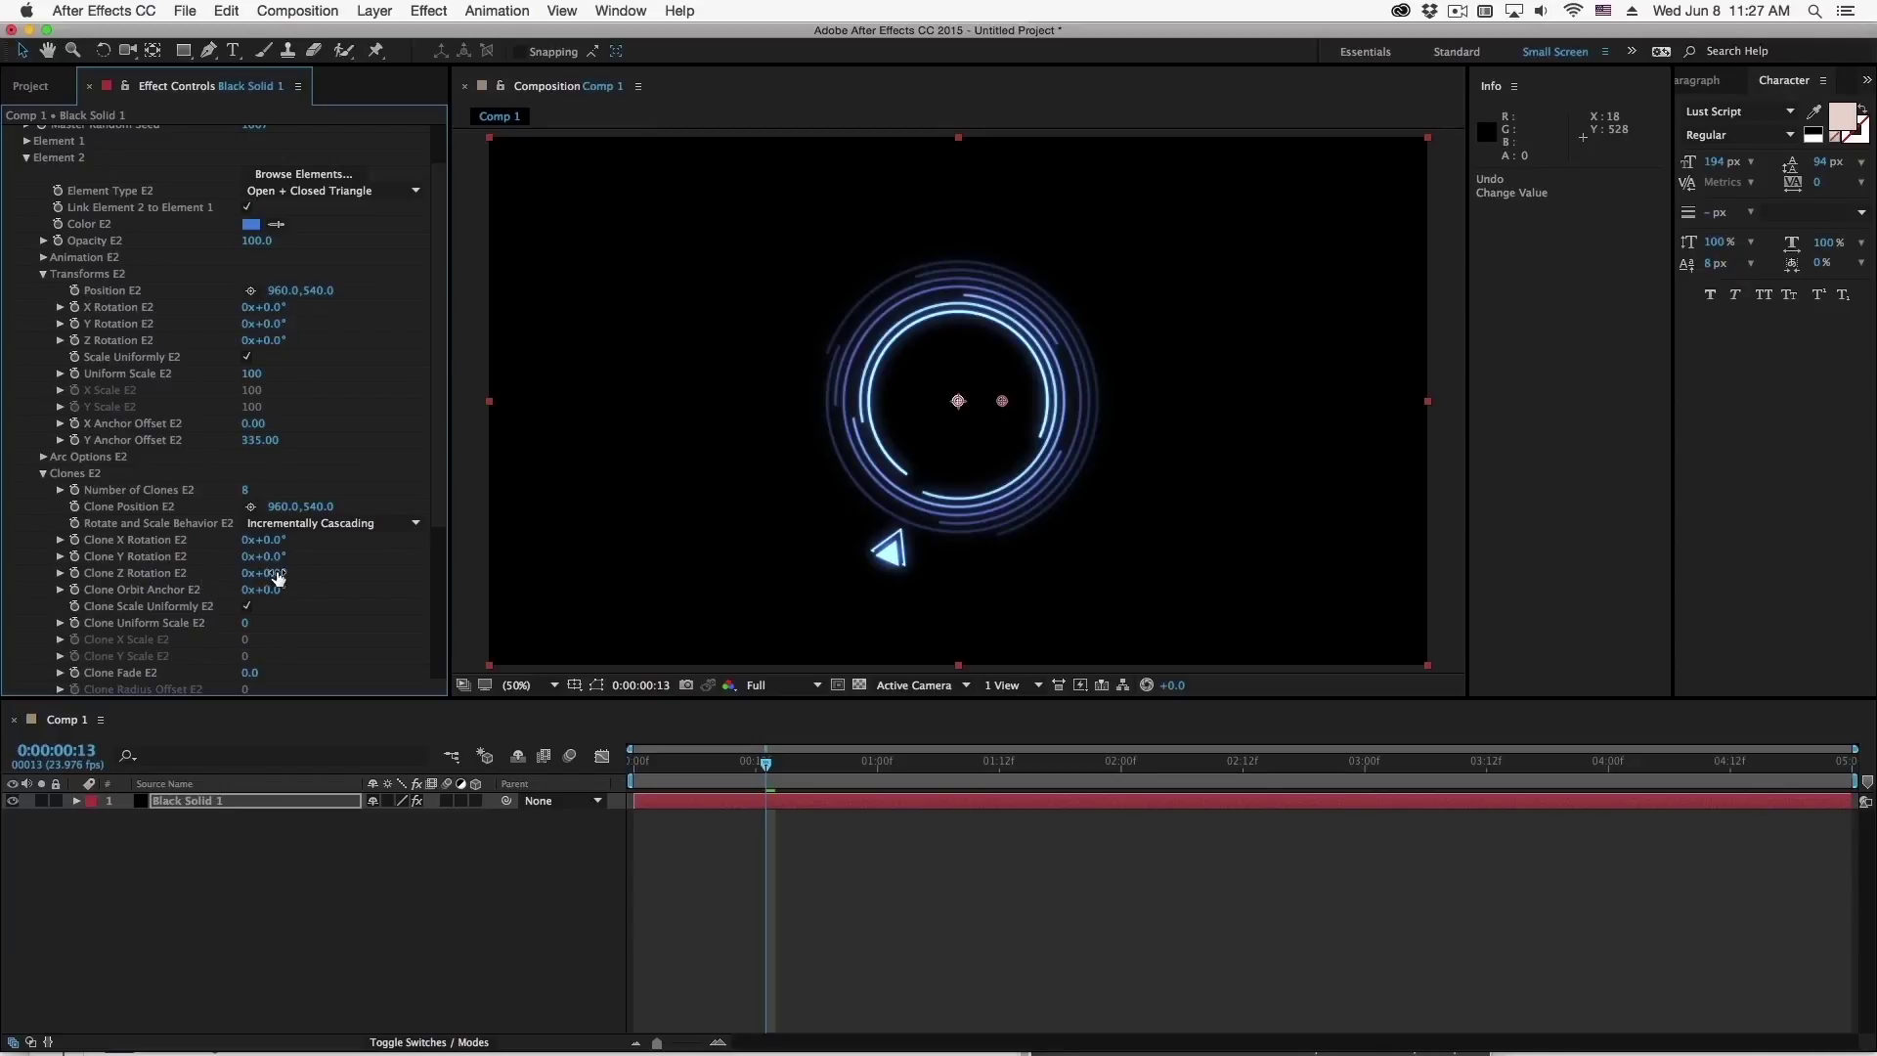
{"action": "mouse_move", "coordinate": [293, 577]}
{"action": "left_mouse_down"}
{"action": "mouse_move", "coordinate": [489, 593]}
{"action": "mouse_move", "coordinate": [367, 563]}
{"action": "mouse_move", "coordinate": [440, 561]}
{"action": "mouse_move", "coordinate": [304, 544]}
{"action": "mouse_move", "coordinate": [227, 606]}
{"action": "left_mouse_up"}
{"action": "mouse_move", "coordinate": [281, 591]}
{"action": "left_mouse_down"}
{"action": "mouse_move", "coordinate": [486, 605]}
{"action": "mouse_move", "coordinate": [489, 623]}
{"action": "left_mouse_up"}
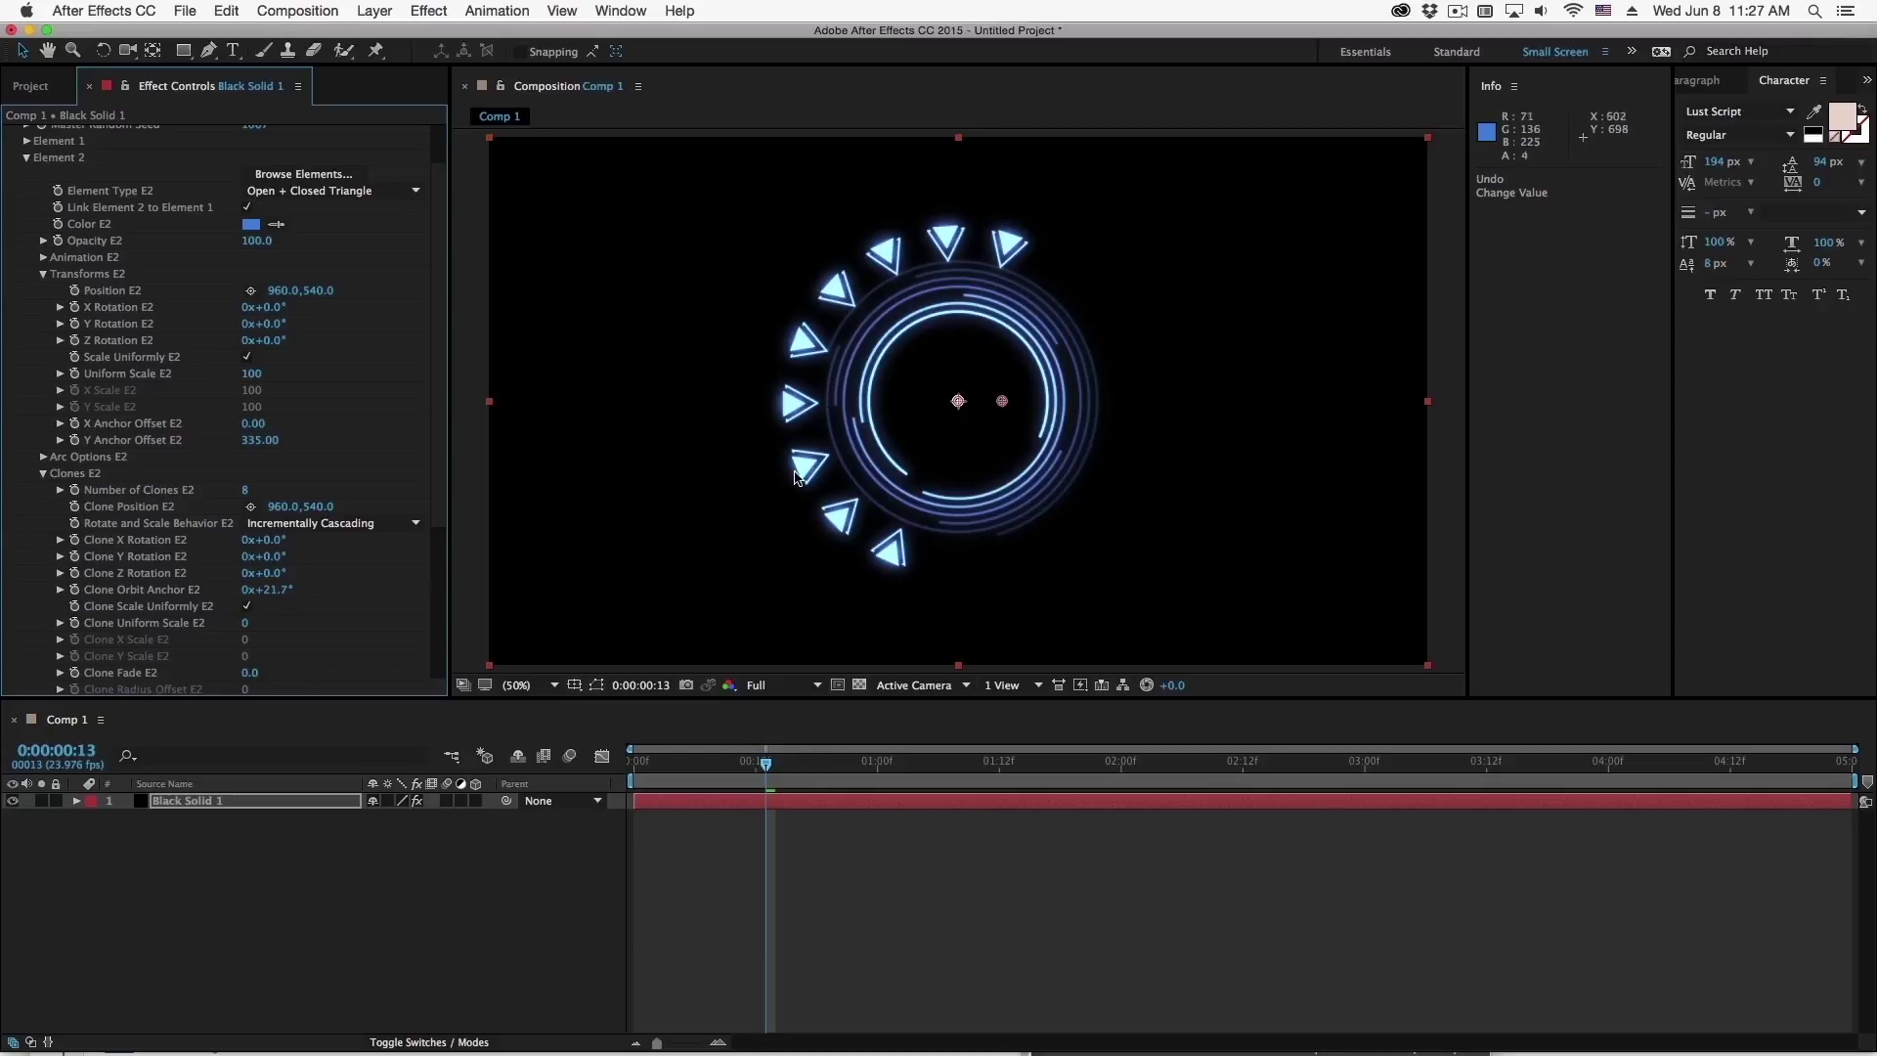
{"action": "key", "text": "space"}
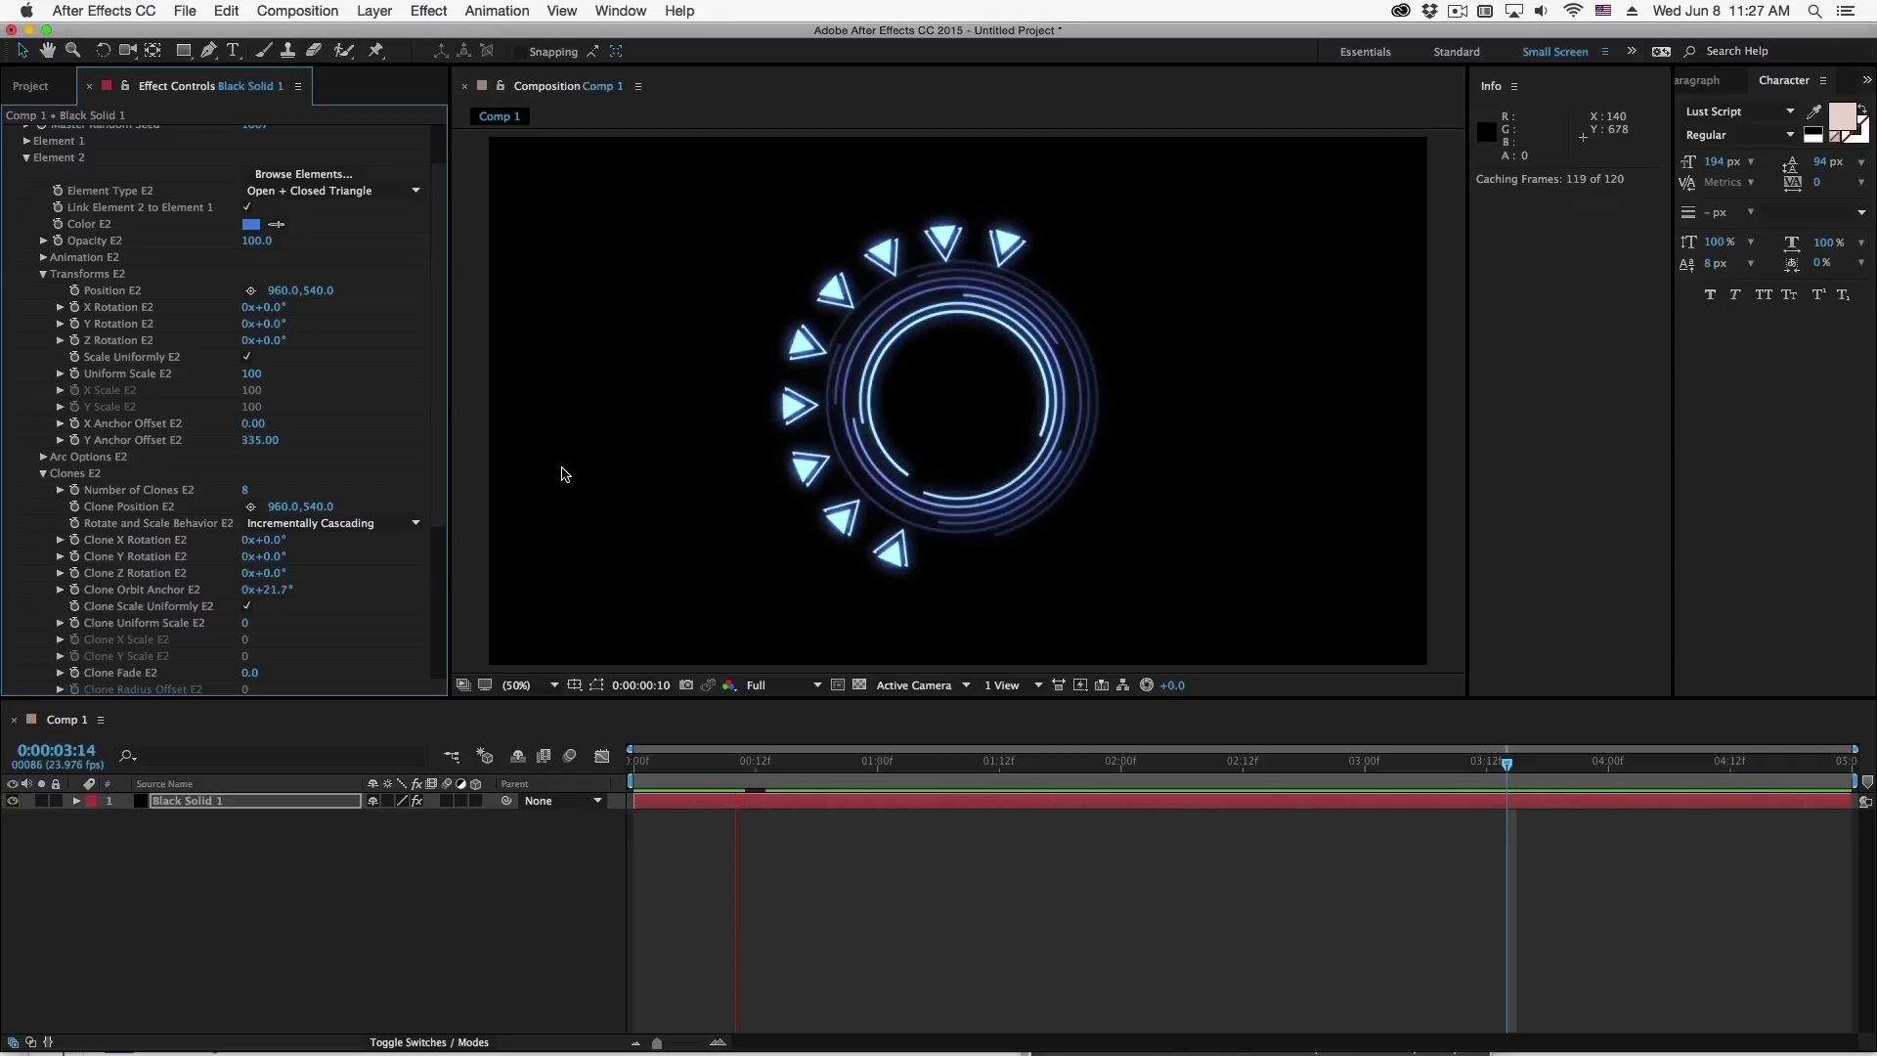
{"action": "key", "text": "space"}
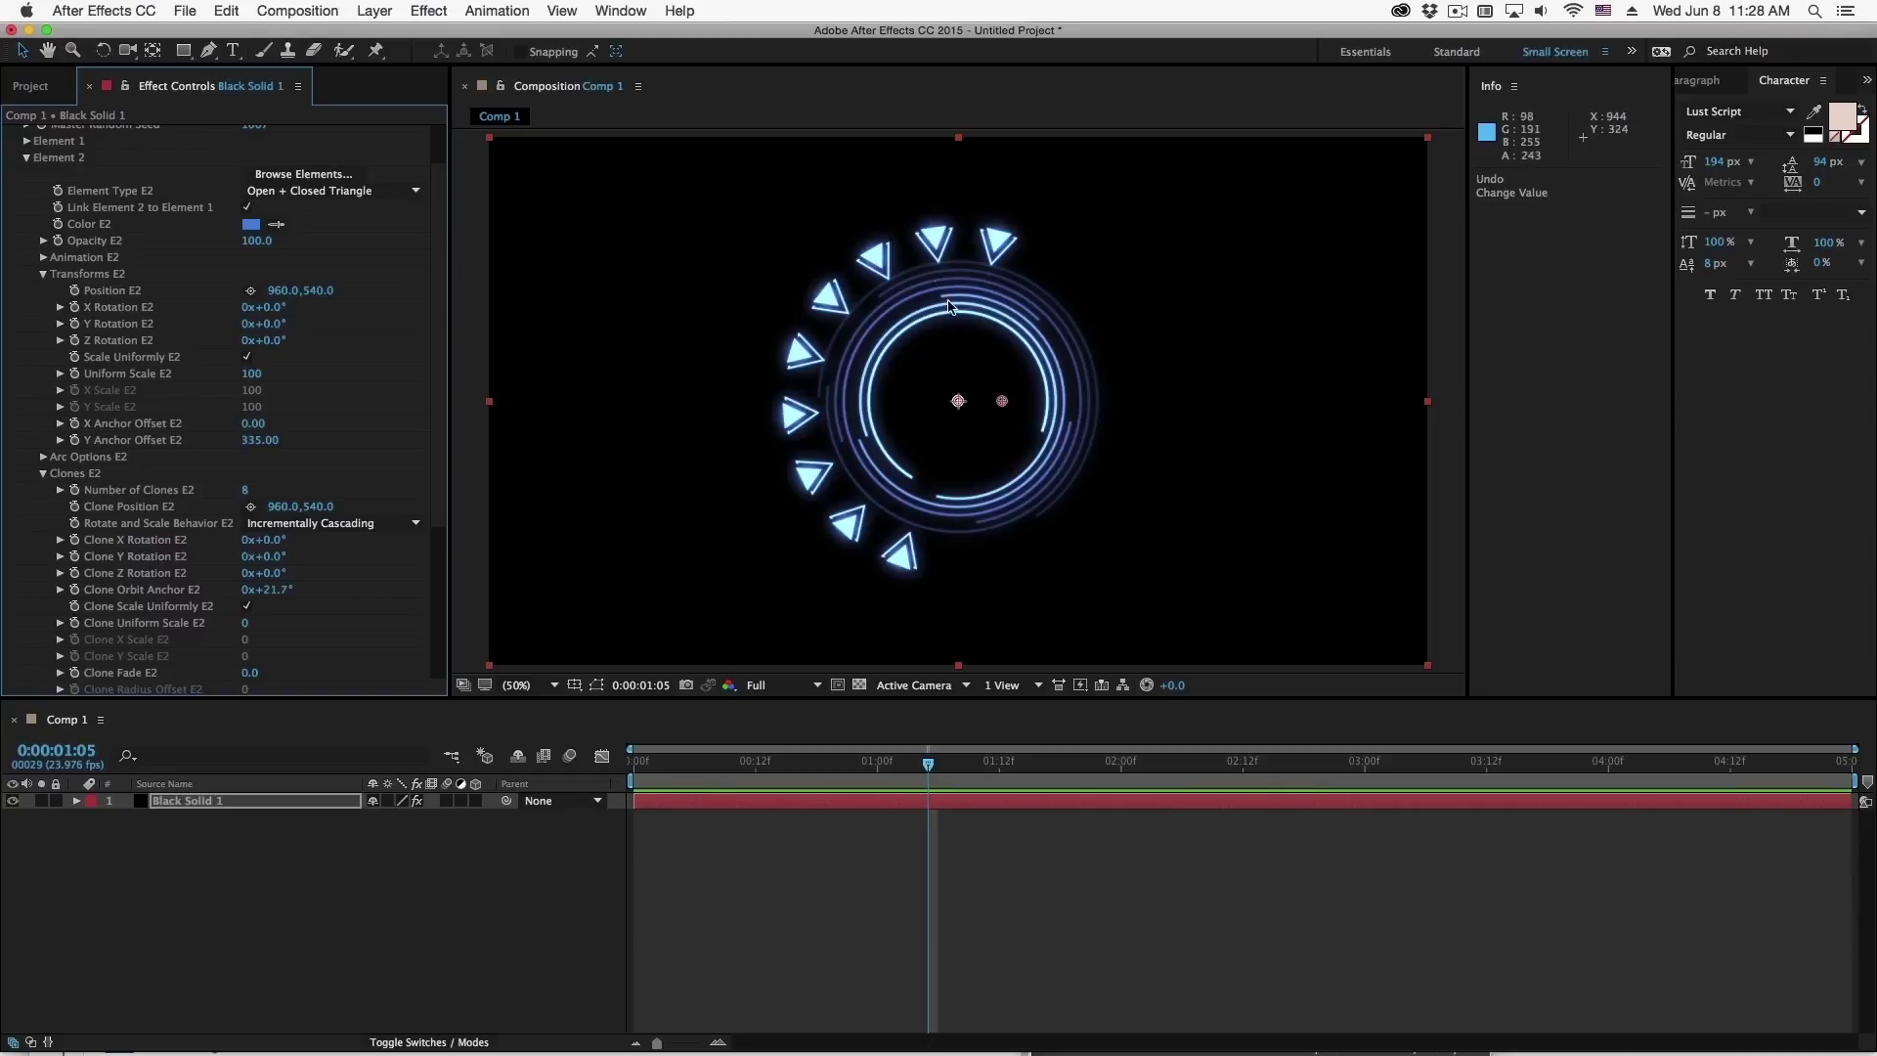
Set Element 2's Rotate and Scale Behavior to In Unison with Element 2
{"action": "left_click", "coordinate": [330, 587]}
{"action": "mouse_move", "coordinate": [281, 583]}
{"action": "left_mouse_down"}
{"action": "mouse_move", "coordinate": [337, 595]}
{"action": "mouse_move", "coordinate": [371, 571]}
{"action": "left_mouse_up"}
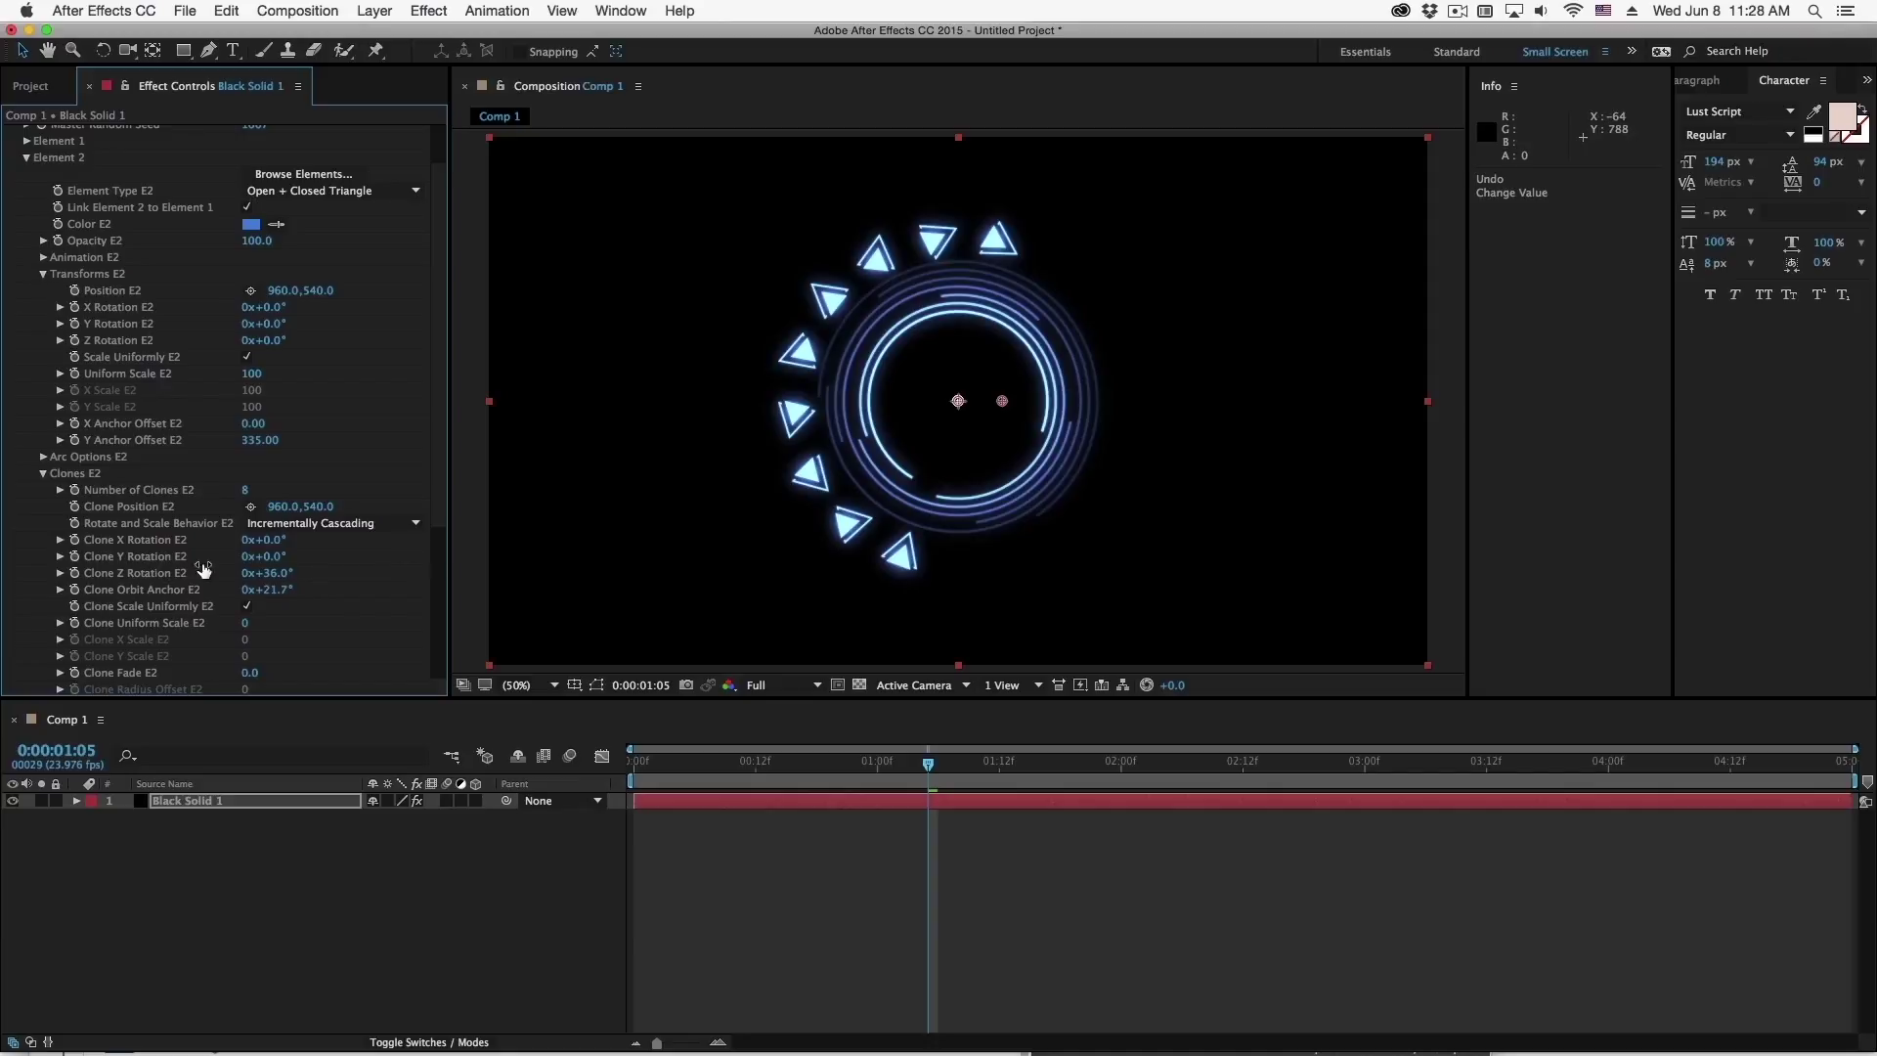
{"action": "left_click", "coordinate": [330, 523]}
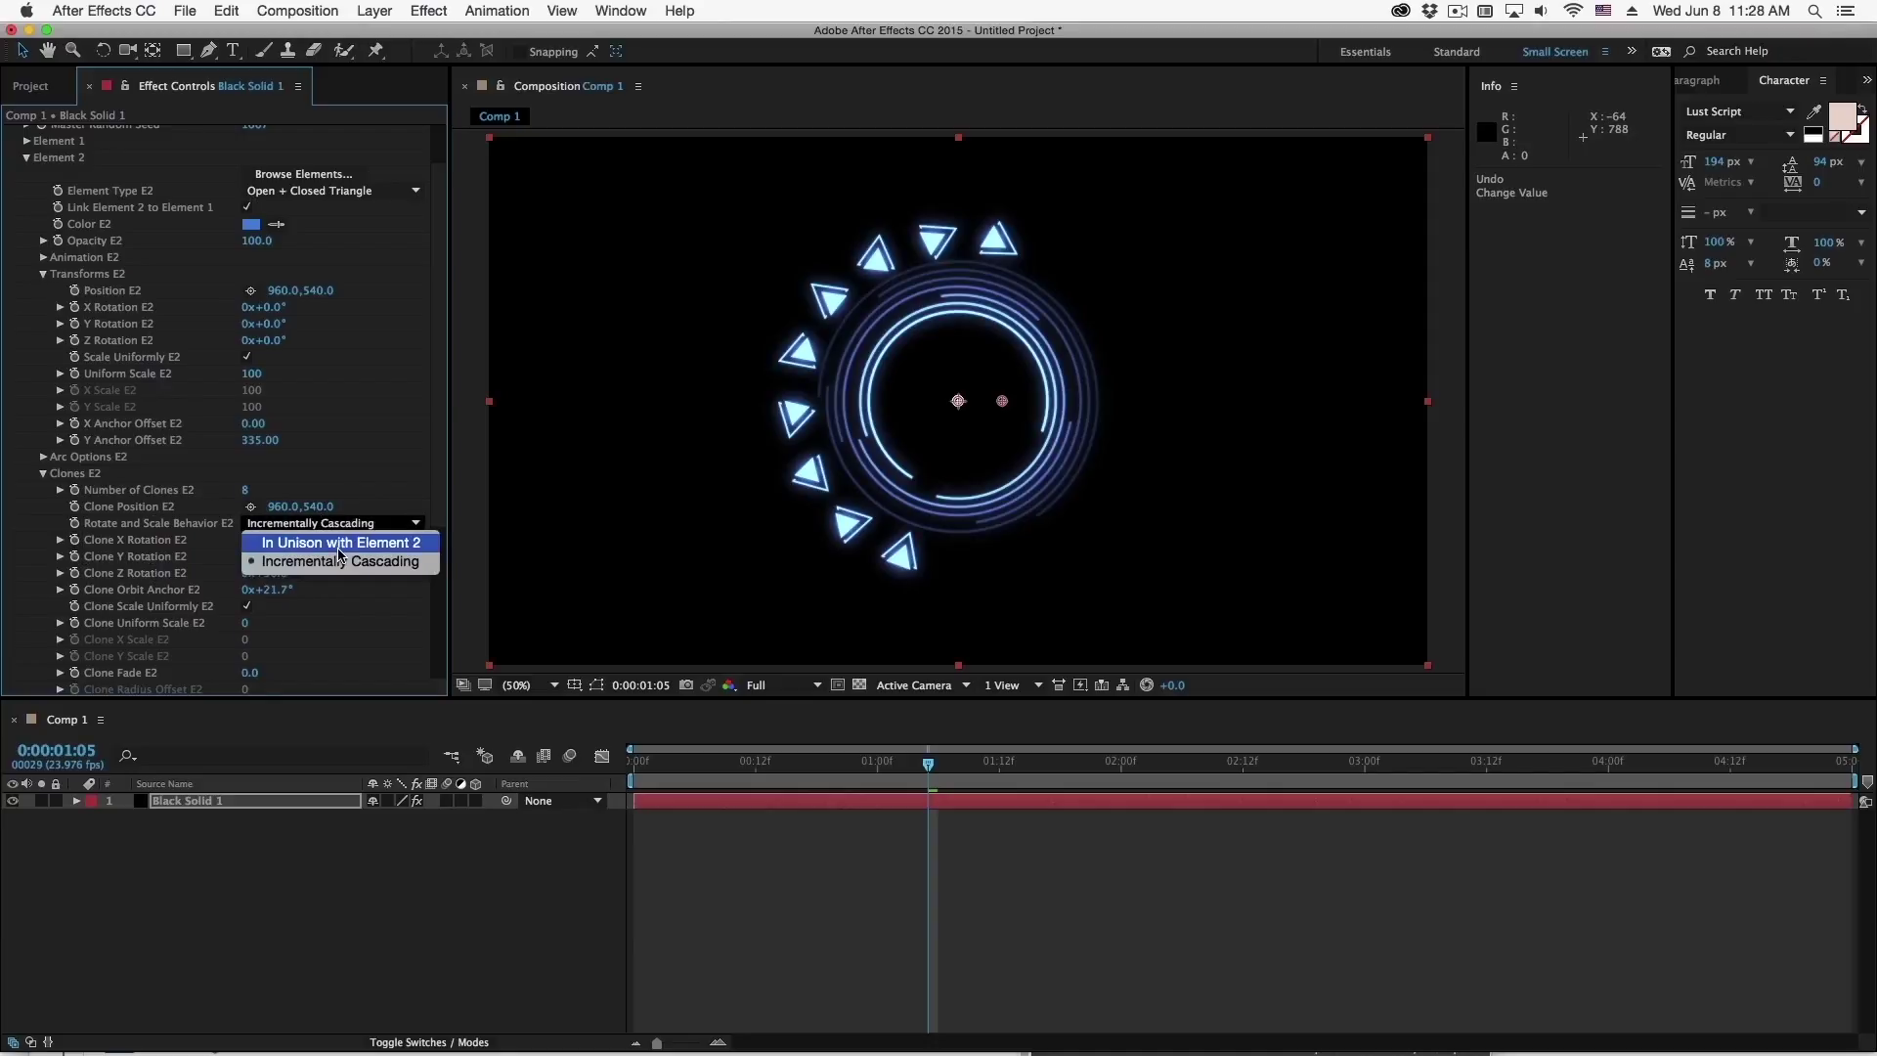
{"action": "left_click", "coordinate": [339, 548]}
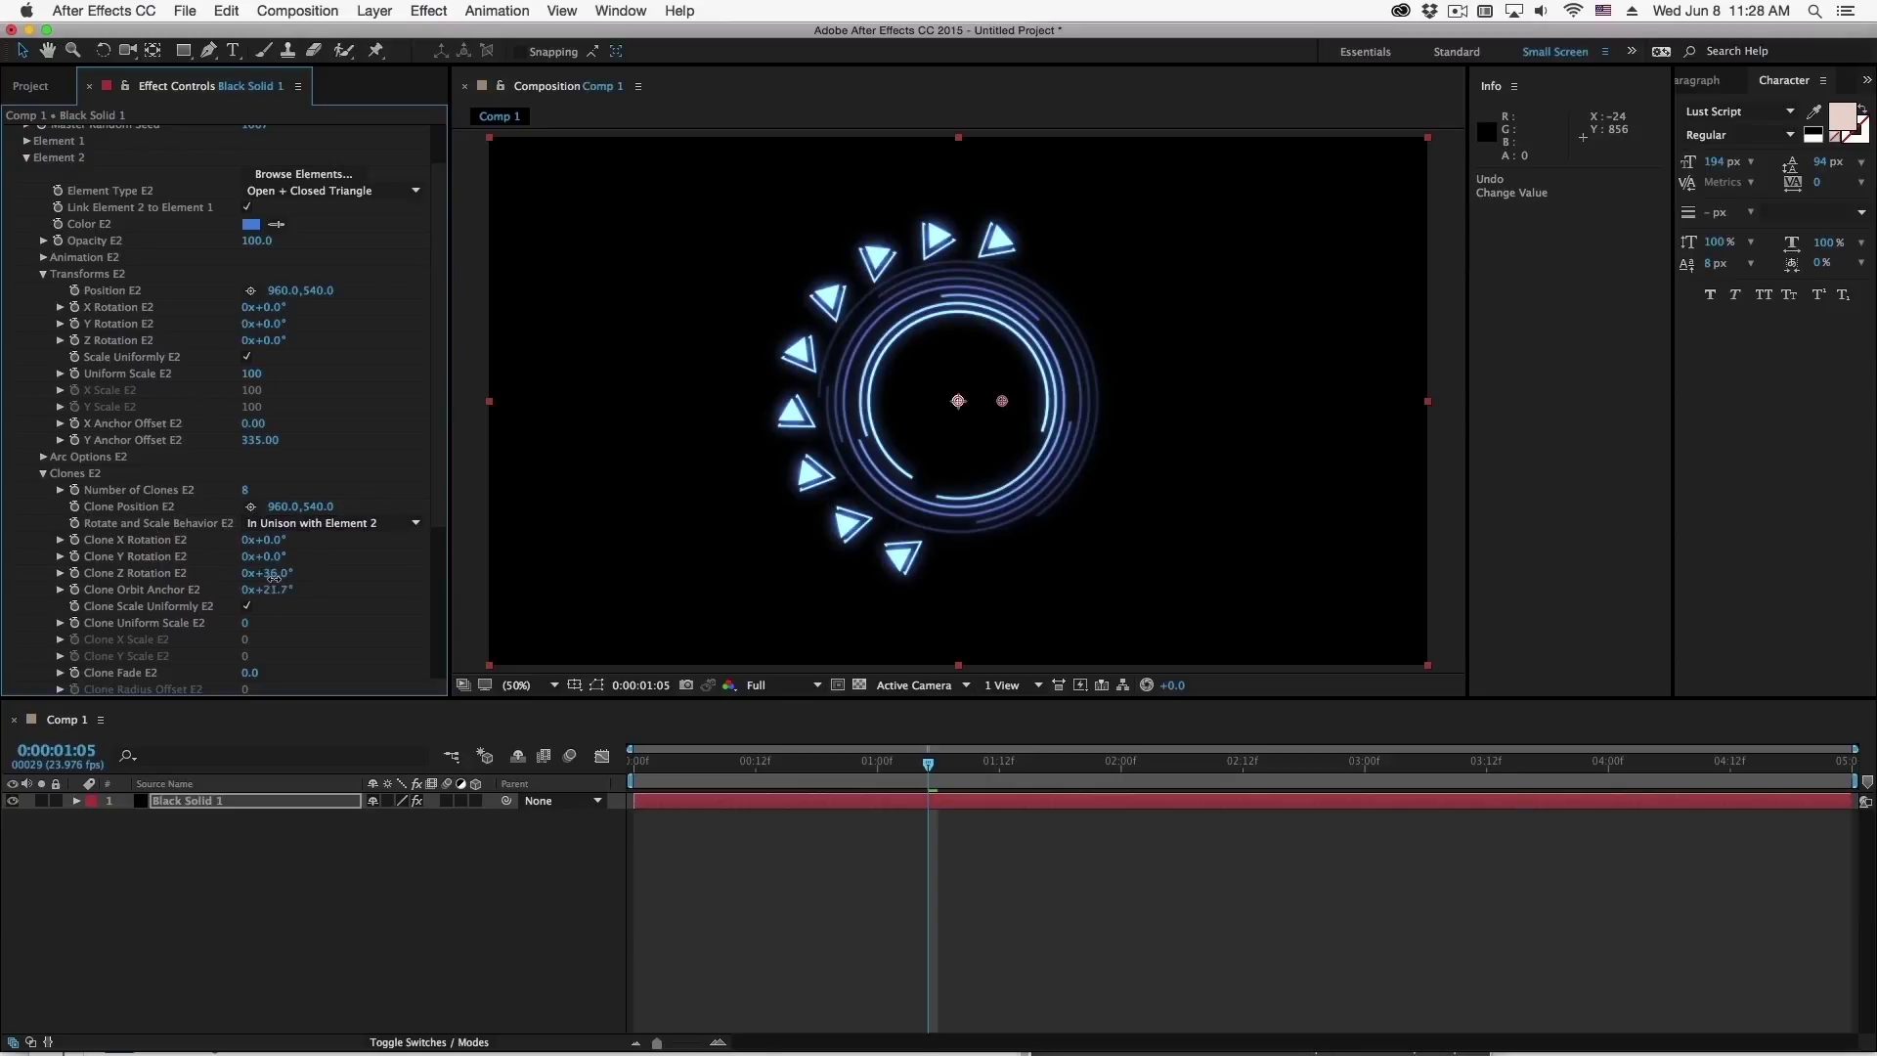
Set Clone Z Rotation to 80° and raise the clones to 15, then preview
{"action": "left_click_drag", "start_coordinate": [284, 577], "coordinate": [338, 602]}
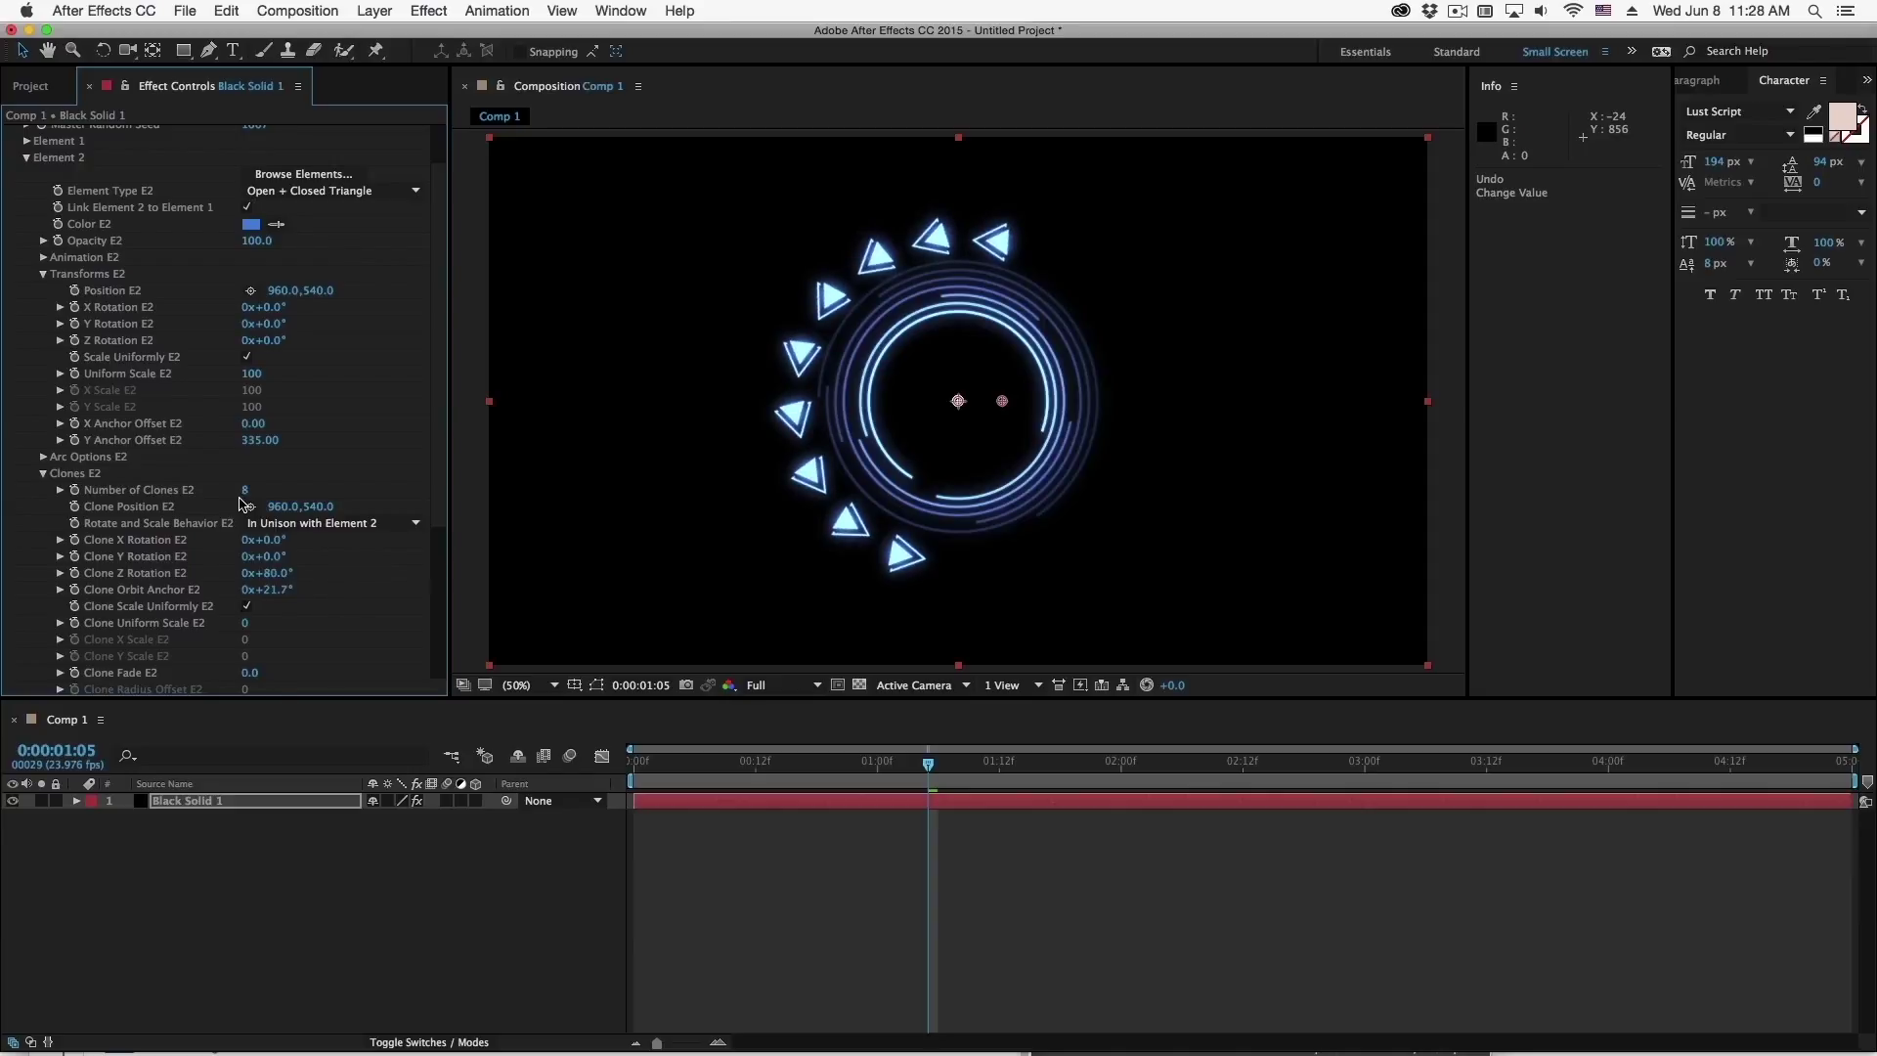
{"action": "left_click_drag", "start_coordinate": [248, 497], "coordinate": [354, 523]}
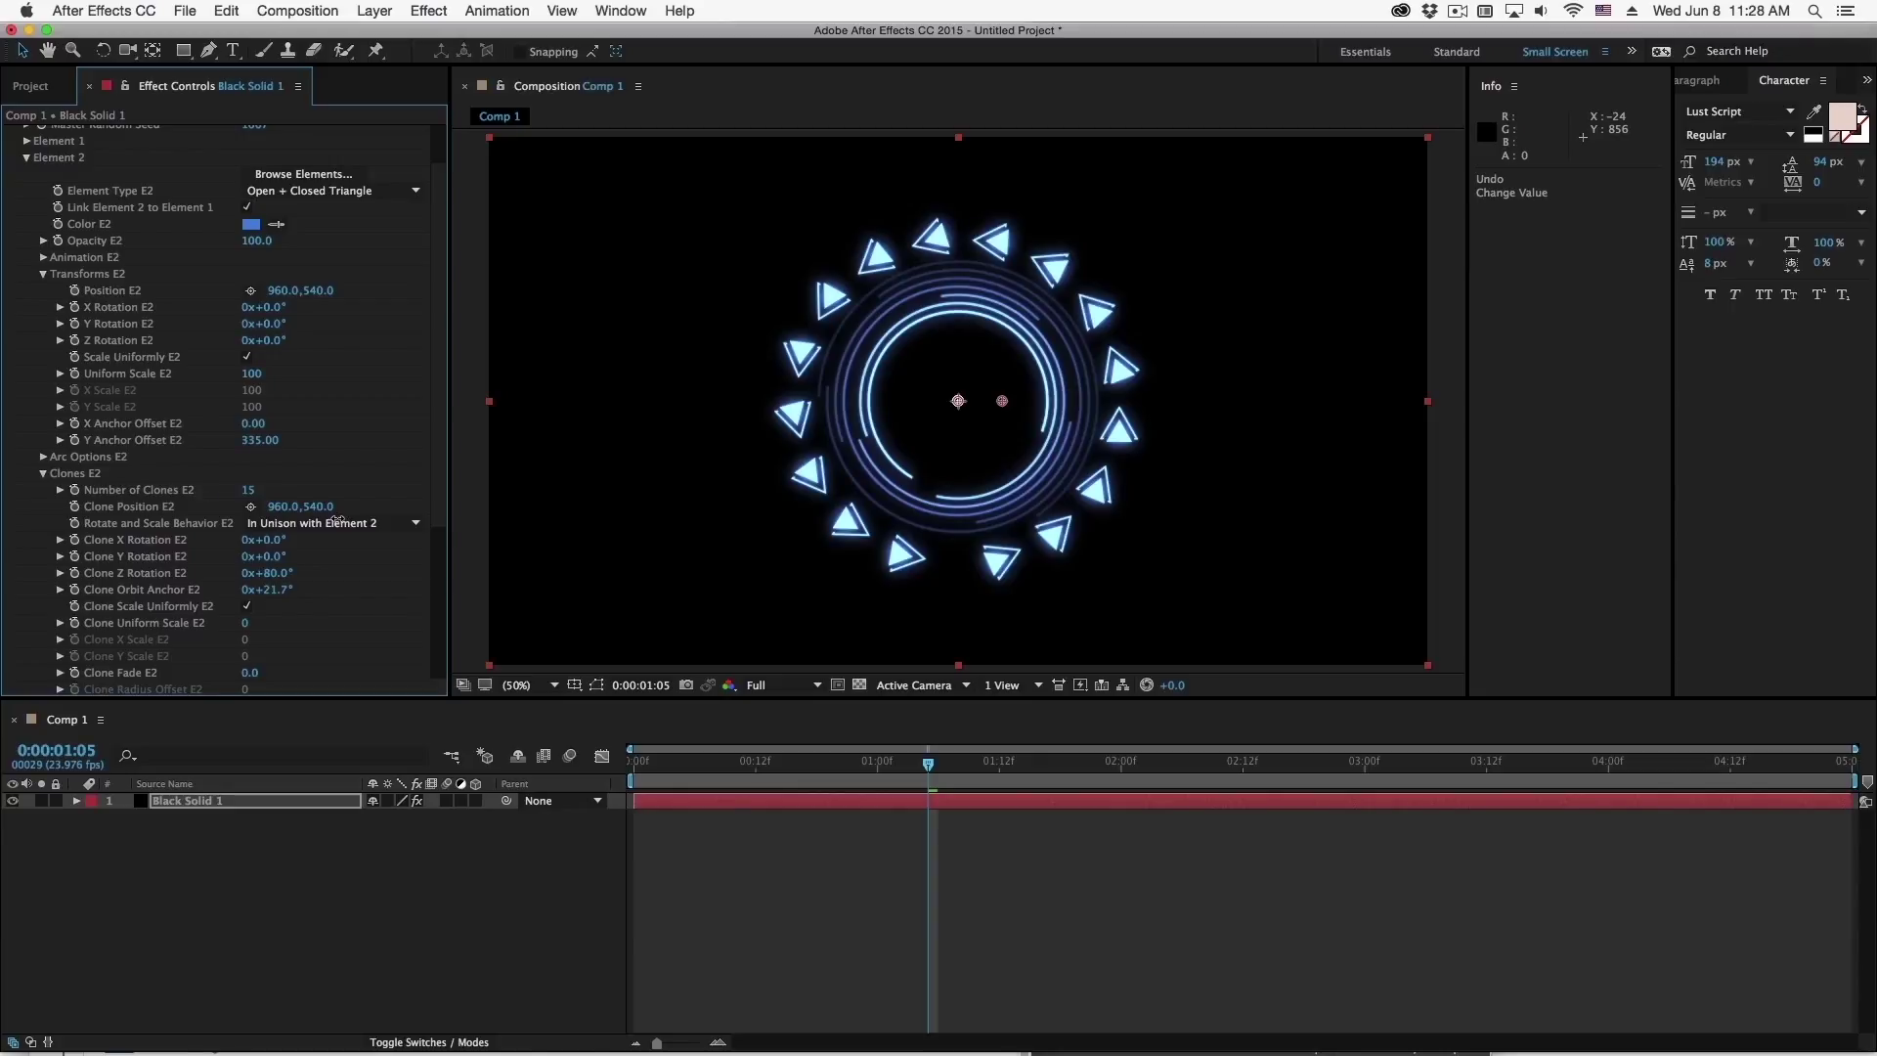
{"action": "key", "text": "space"}
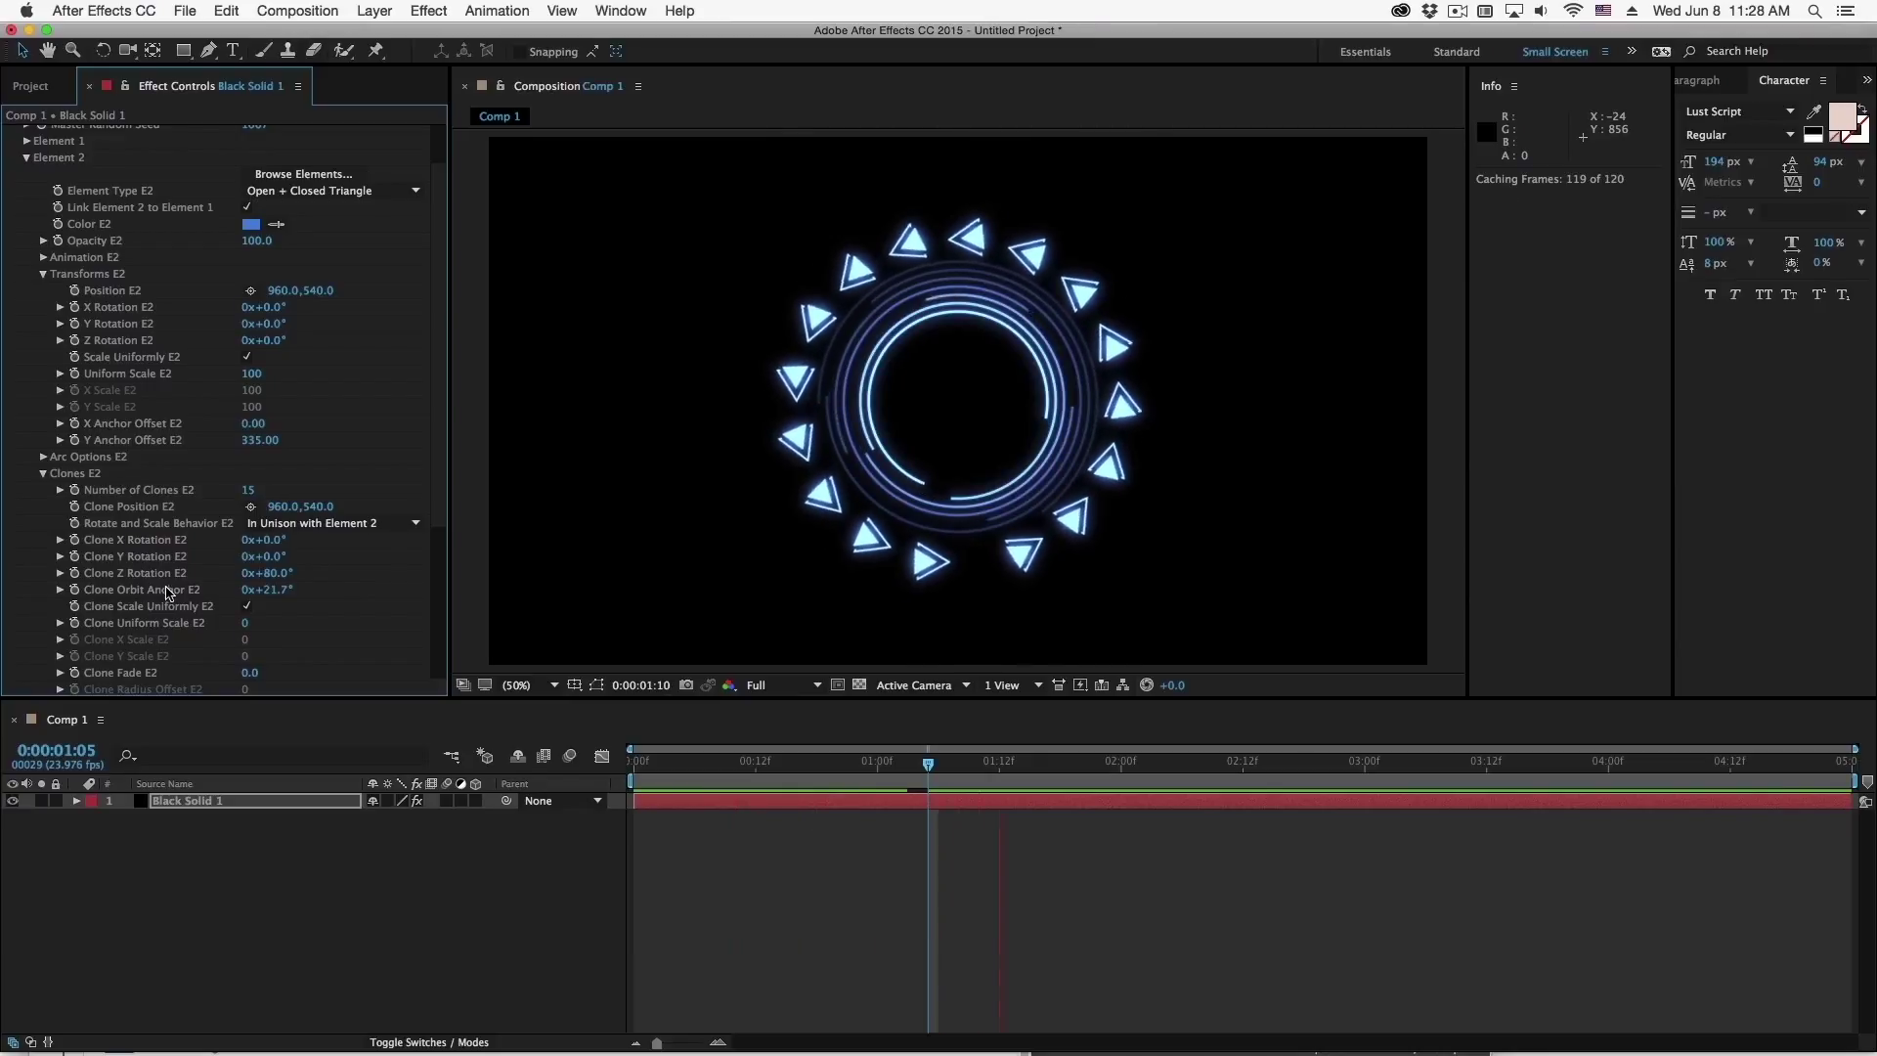
{"action": "scroll", "coordinate": [171, 591], "scroll_direction": "up", "scroll_amount": 2}
{"action": "left_click", "coordinate": [240, 137]}
Undo the last change, keep Element 1 as Measure Arc 3, and set Segment Angle to 1°
{"action": "key", "text": "super+z"}
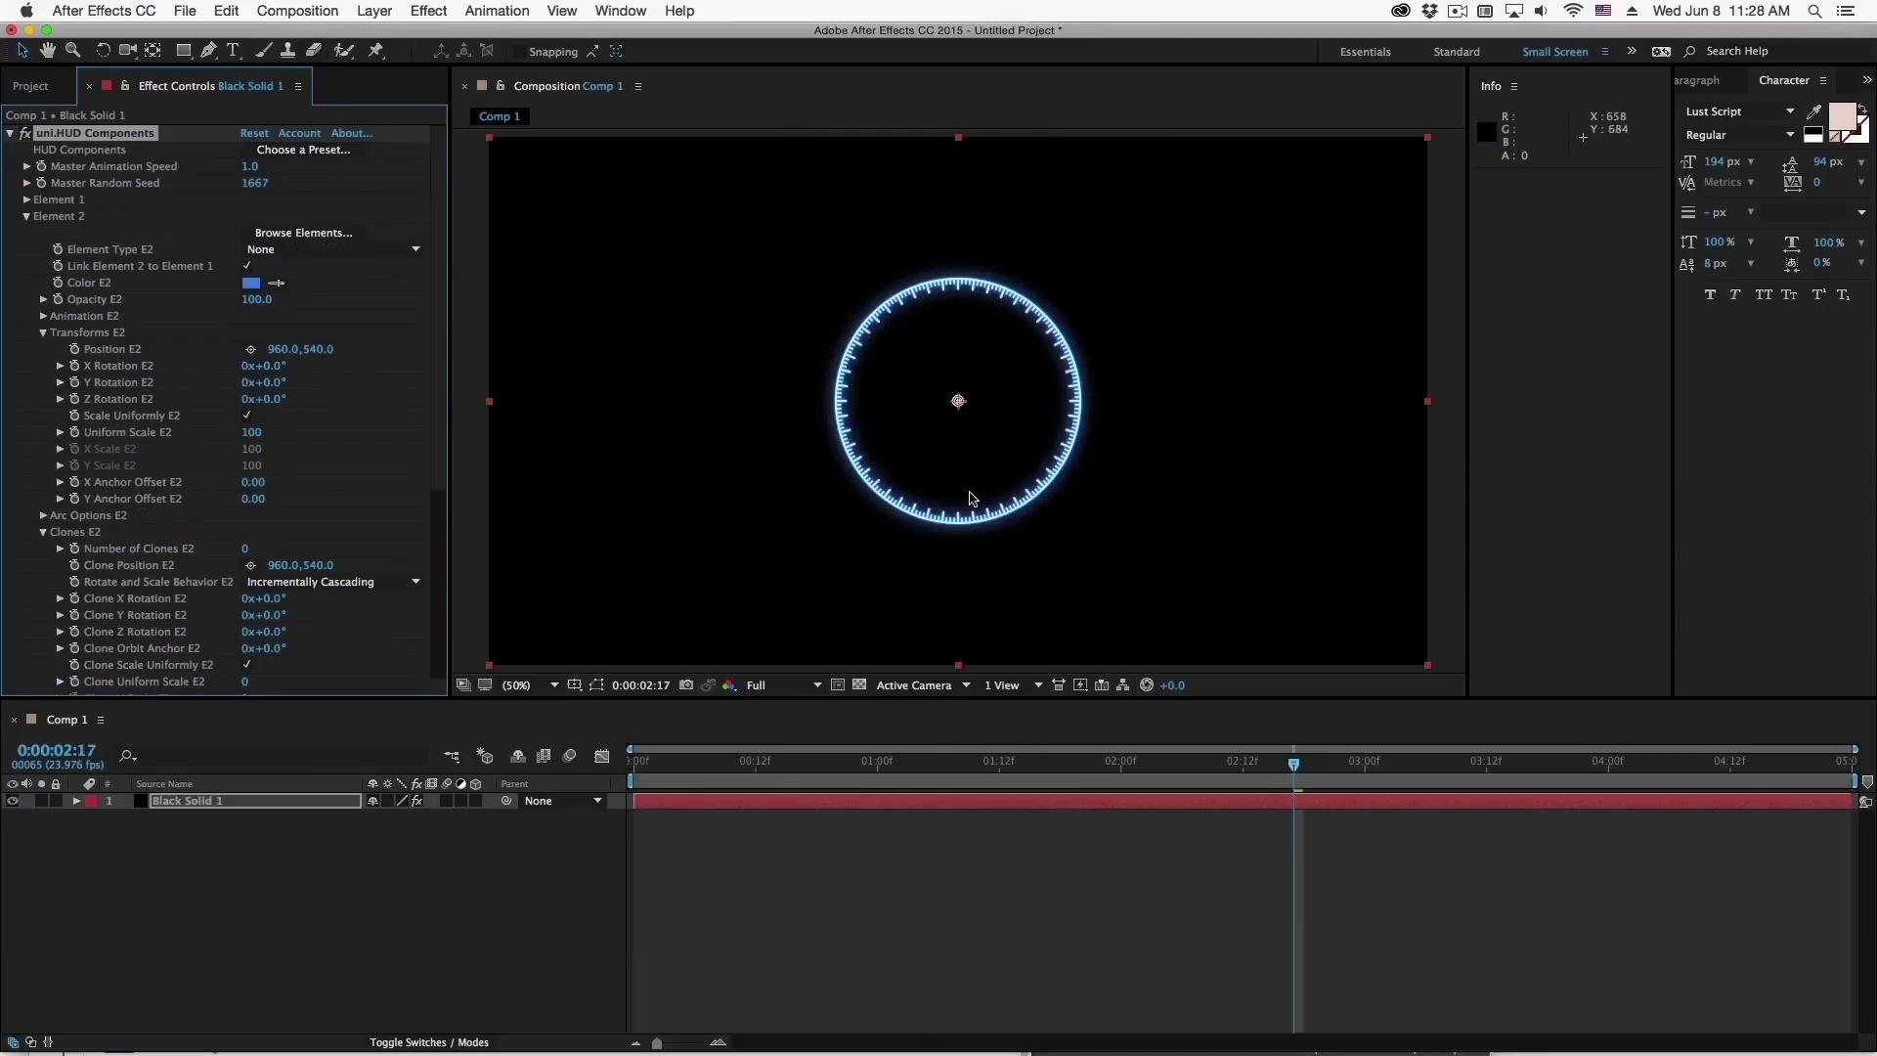
{"action": "left_click", "coordinate": [27, 216]}
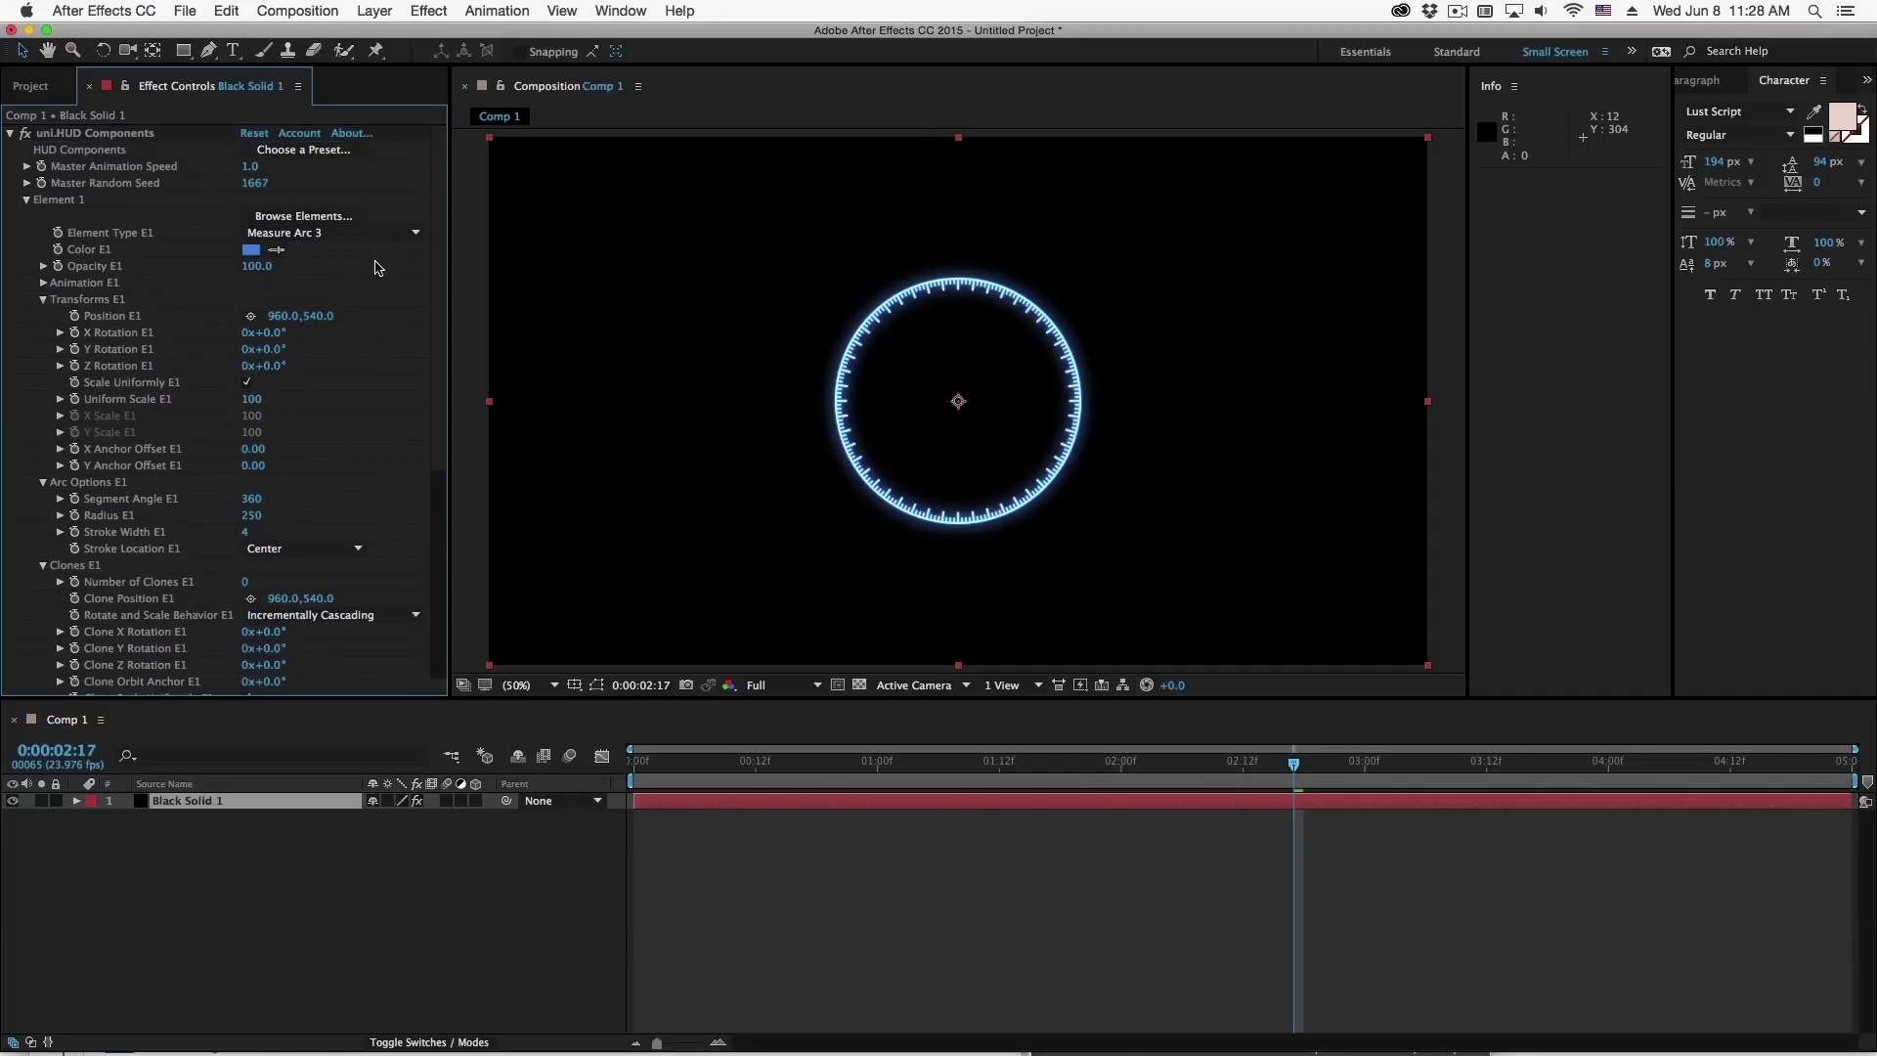
{"action": "left_click", "coordinate": [371, 235]}
{"action": "left_click", "coordinate": [308, 389]}
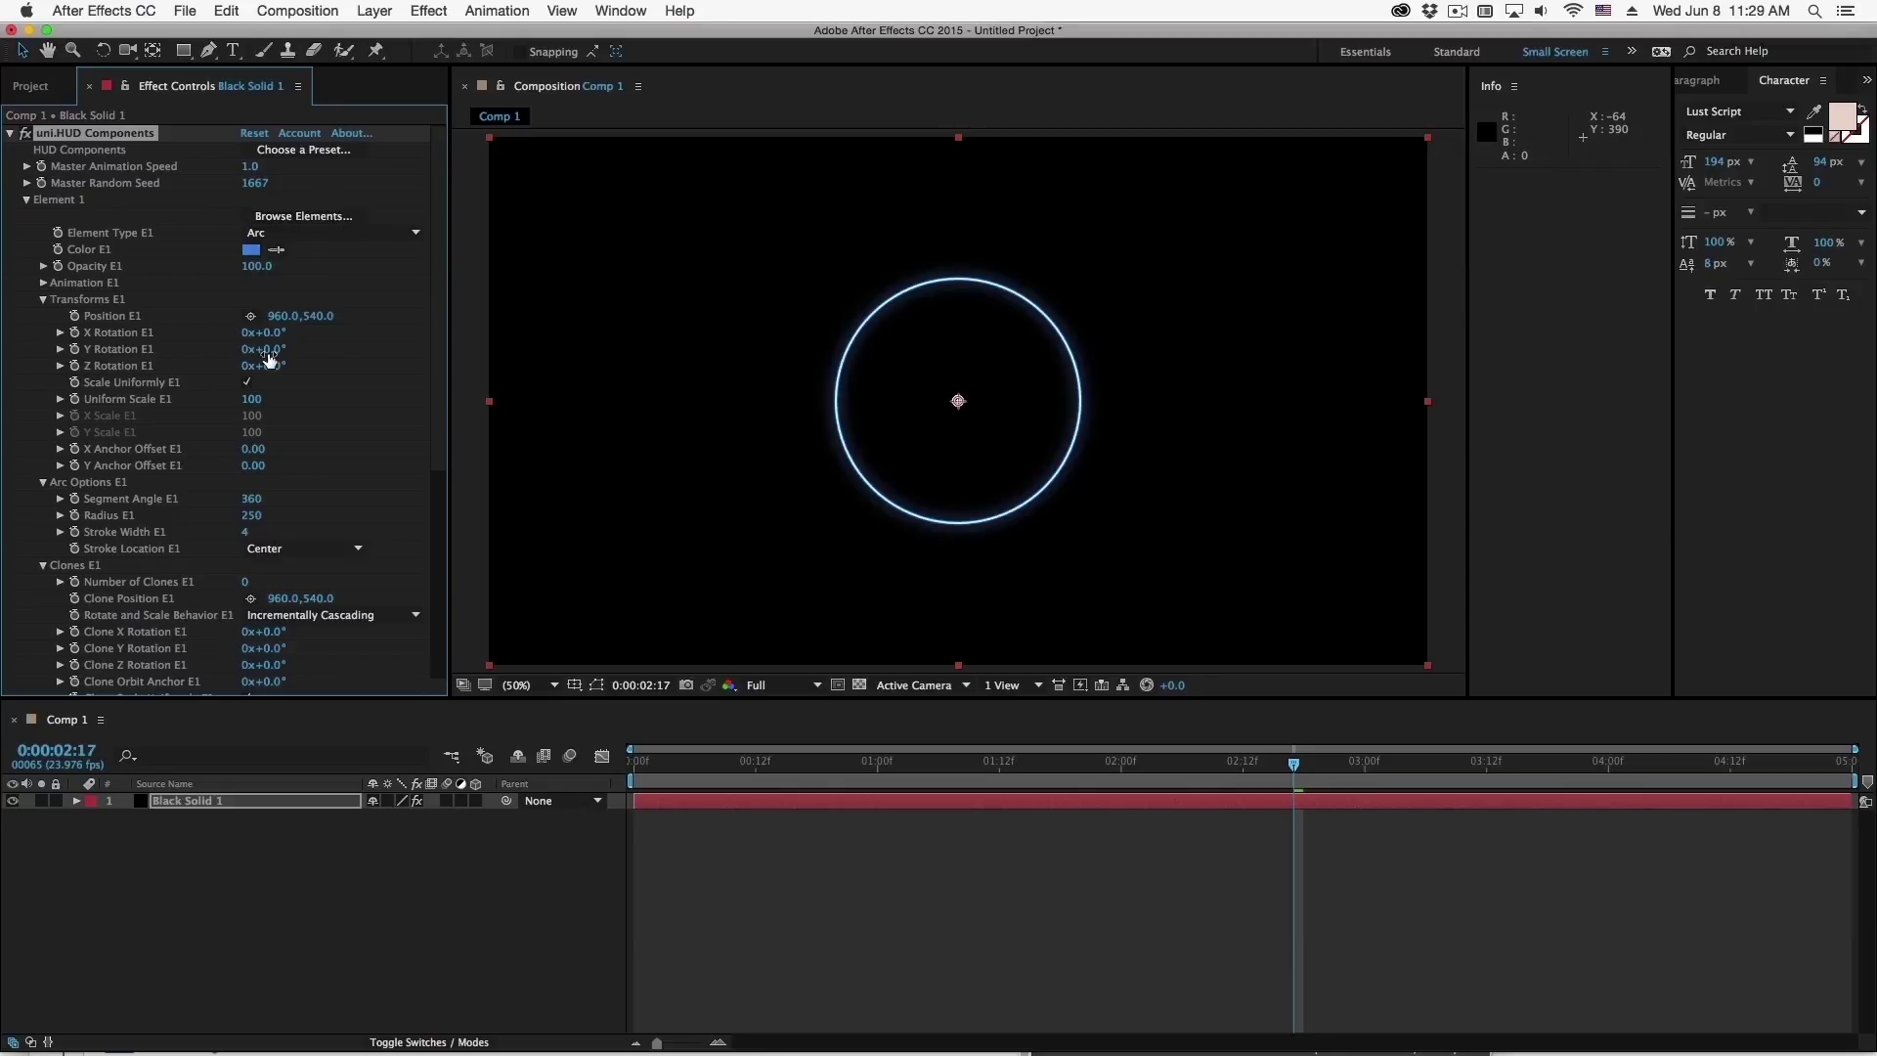
{"action": "left_click", "coordinate": [250, 499]}
{"action": "key", "text": "Return"}
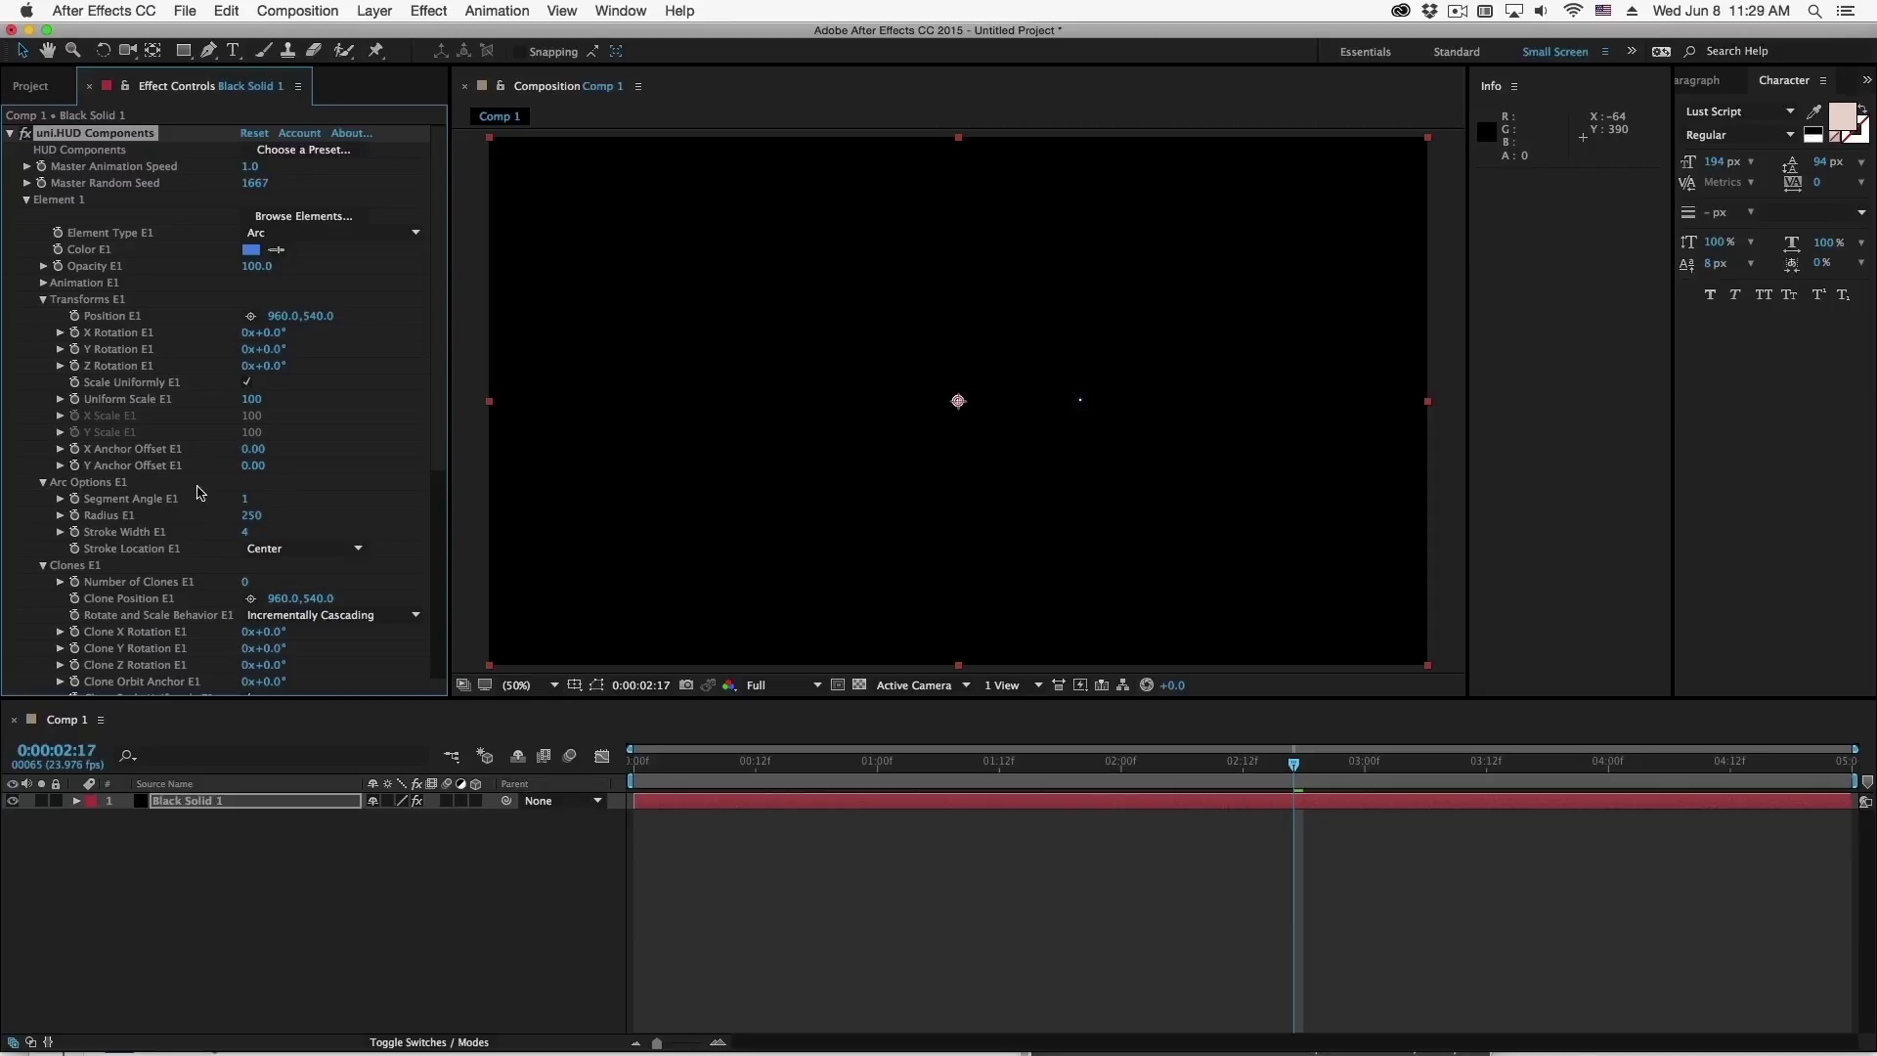
Set Number of Clones to 35 and Clone Z Rotation to 10° to form a dotted ring
{"action": "scroll", "coordinate": [244, 552], "scroll_direction": "down", "scroll_amount": 4}
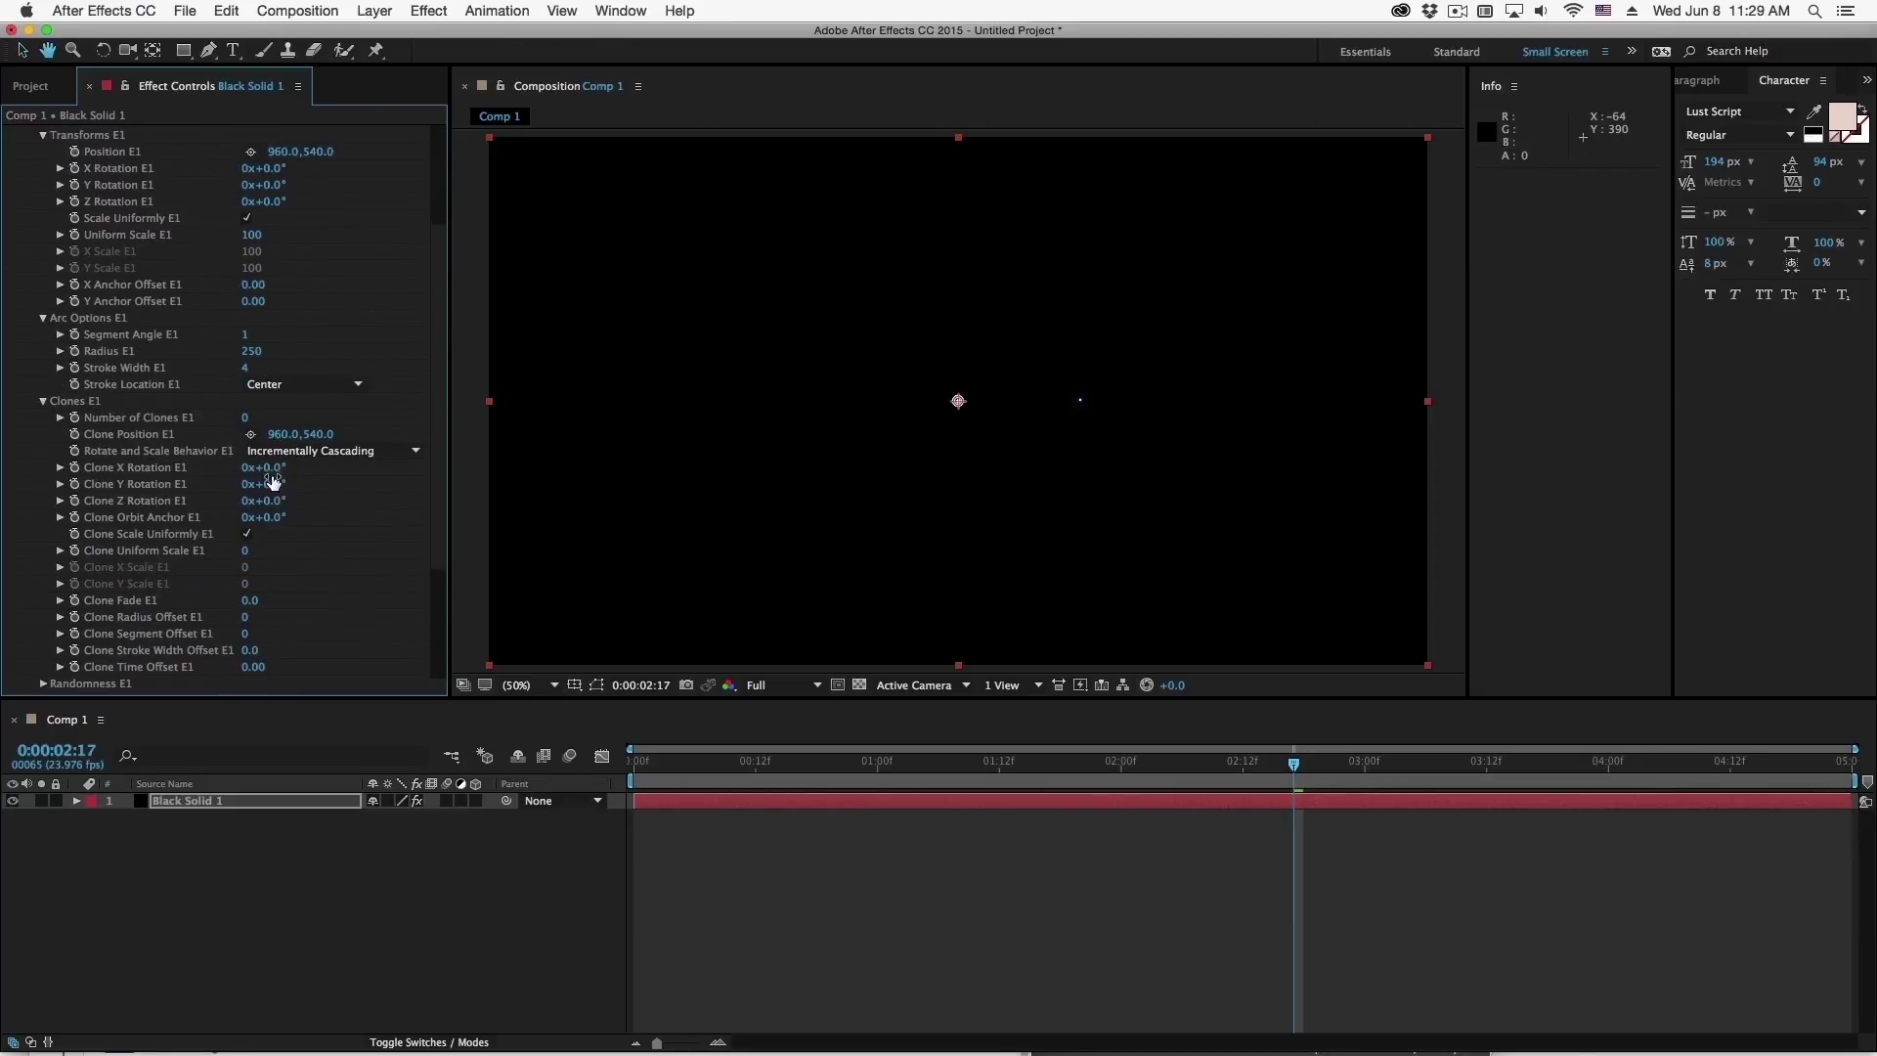
{"action": "left_click", "coordinate": [245, 418]}
{"action": "type", "text": "35"}
{"action": "key", "text": "Return"}
{"action": "left_click_drag", "start_coordinate": [281, 509], "coordinate": [381, 520]}
Set Element 1's Animation Type to Wiggle Rotate 2D
{"action": "scroll", "coordinate": [244, 322], "scroll_direction": "up", "scroll_amount": 5}
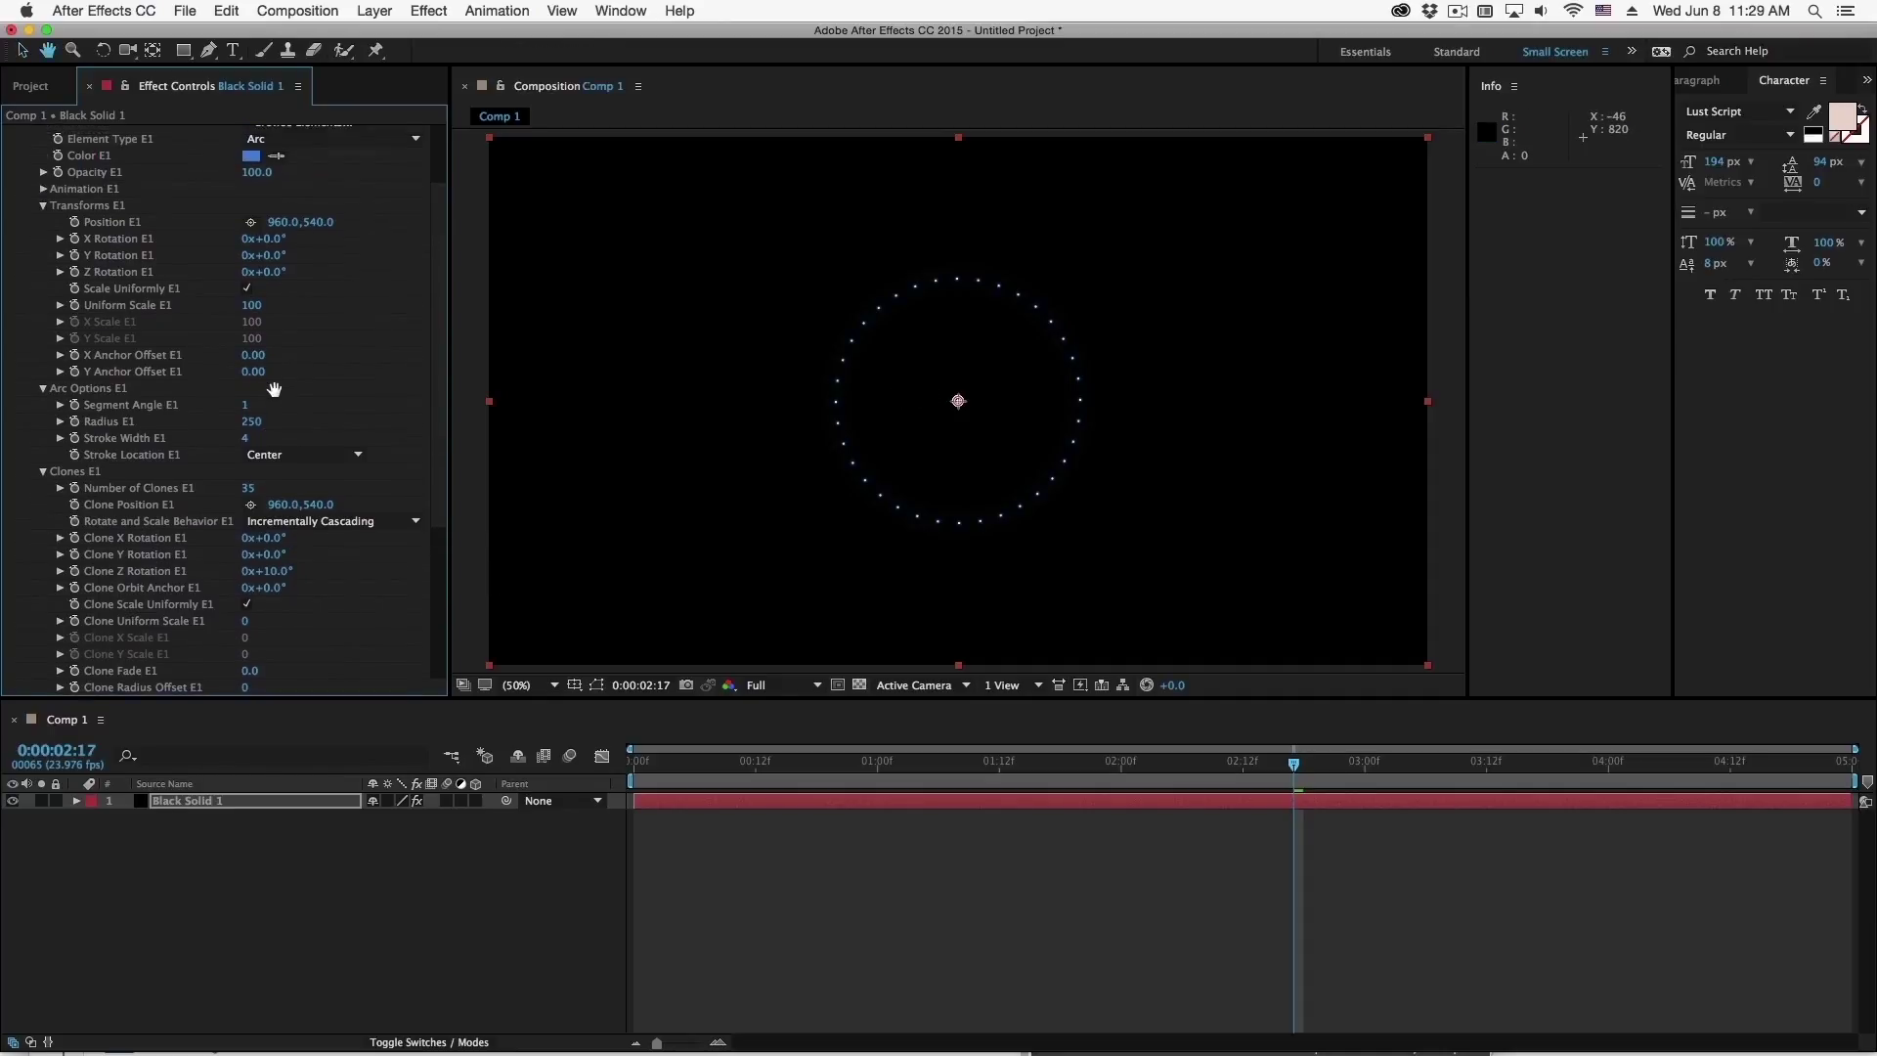
{"action": "scroll", "coordinate": [235, 438], "scroll_direction": "down", "scroll_amount": 3}
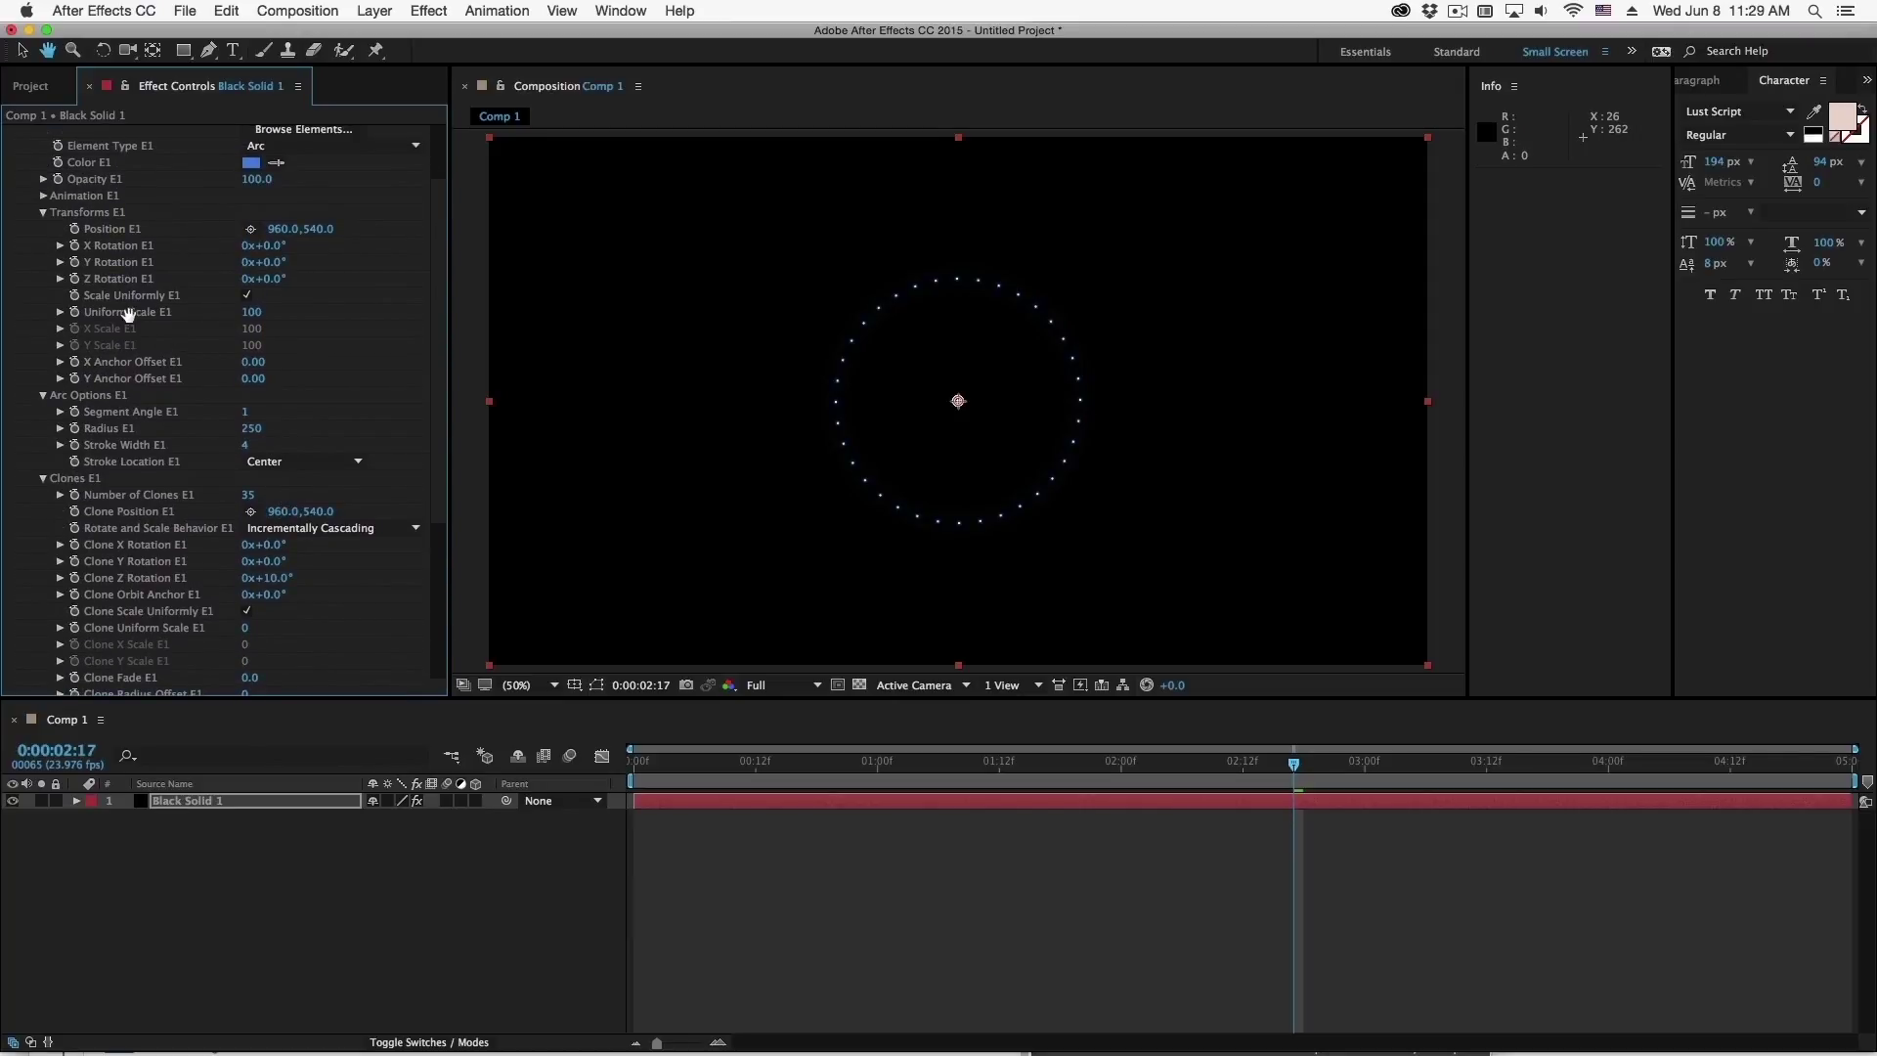
{"action": "scroll", "coordinate": [128, 314], "scroll_direction": "up", "scroll_amount": 3}
{"action": "left_click", "coordinate": [42, 275]}
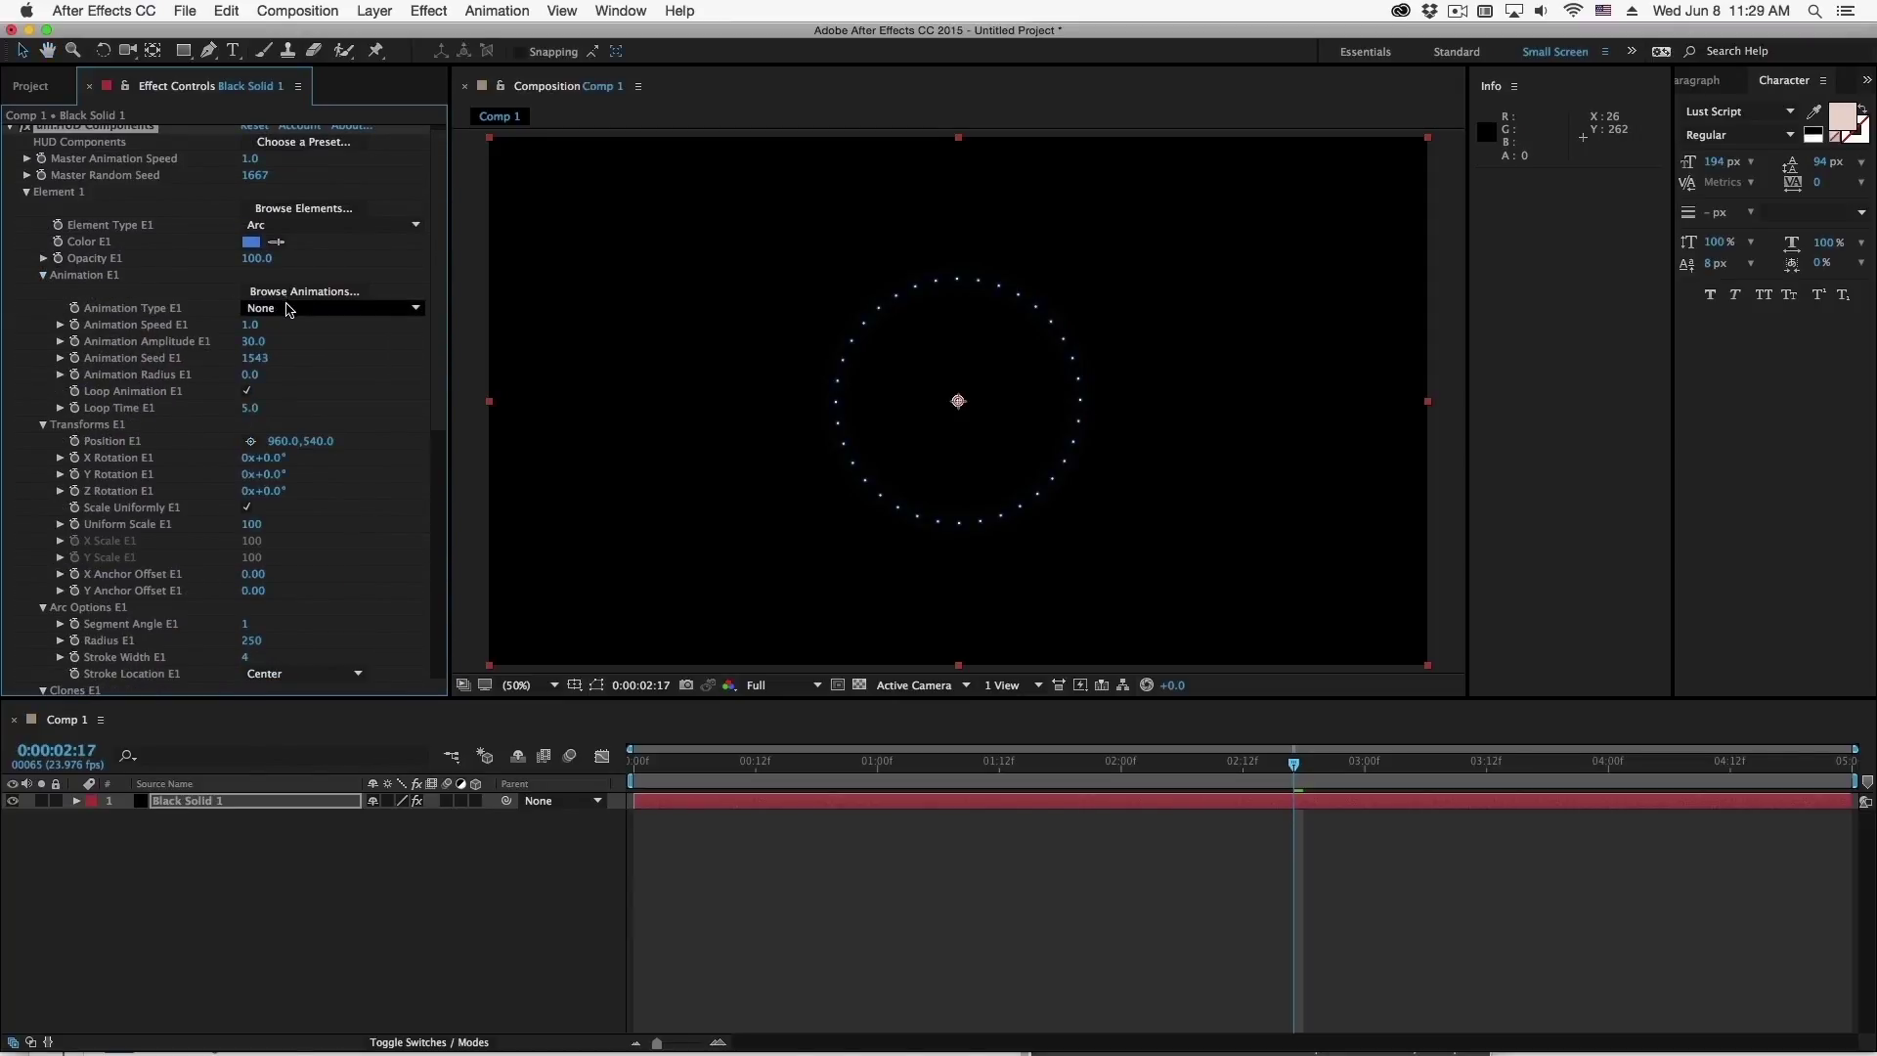
{"action": "left_click", "coordinate": [286, 308]}
{"action": "left_click", "coordinate": [367, 512]}
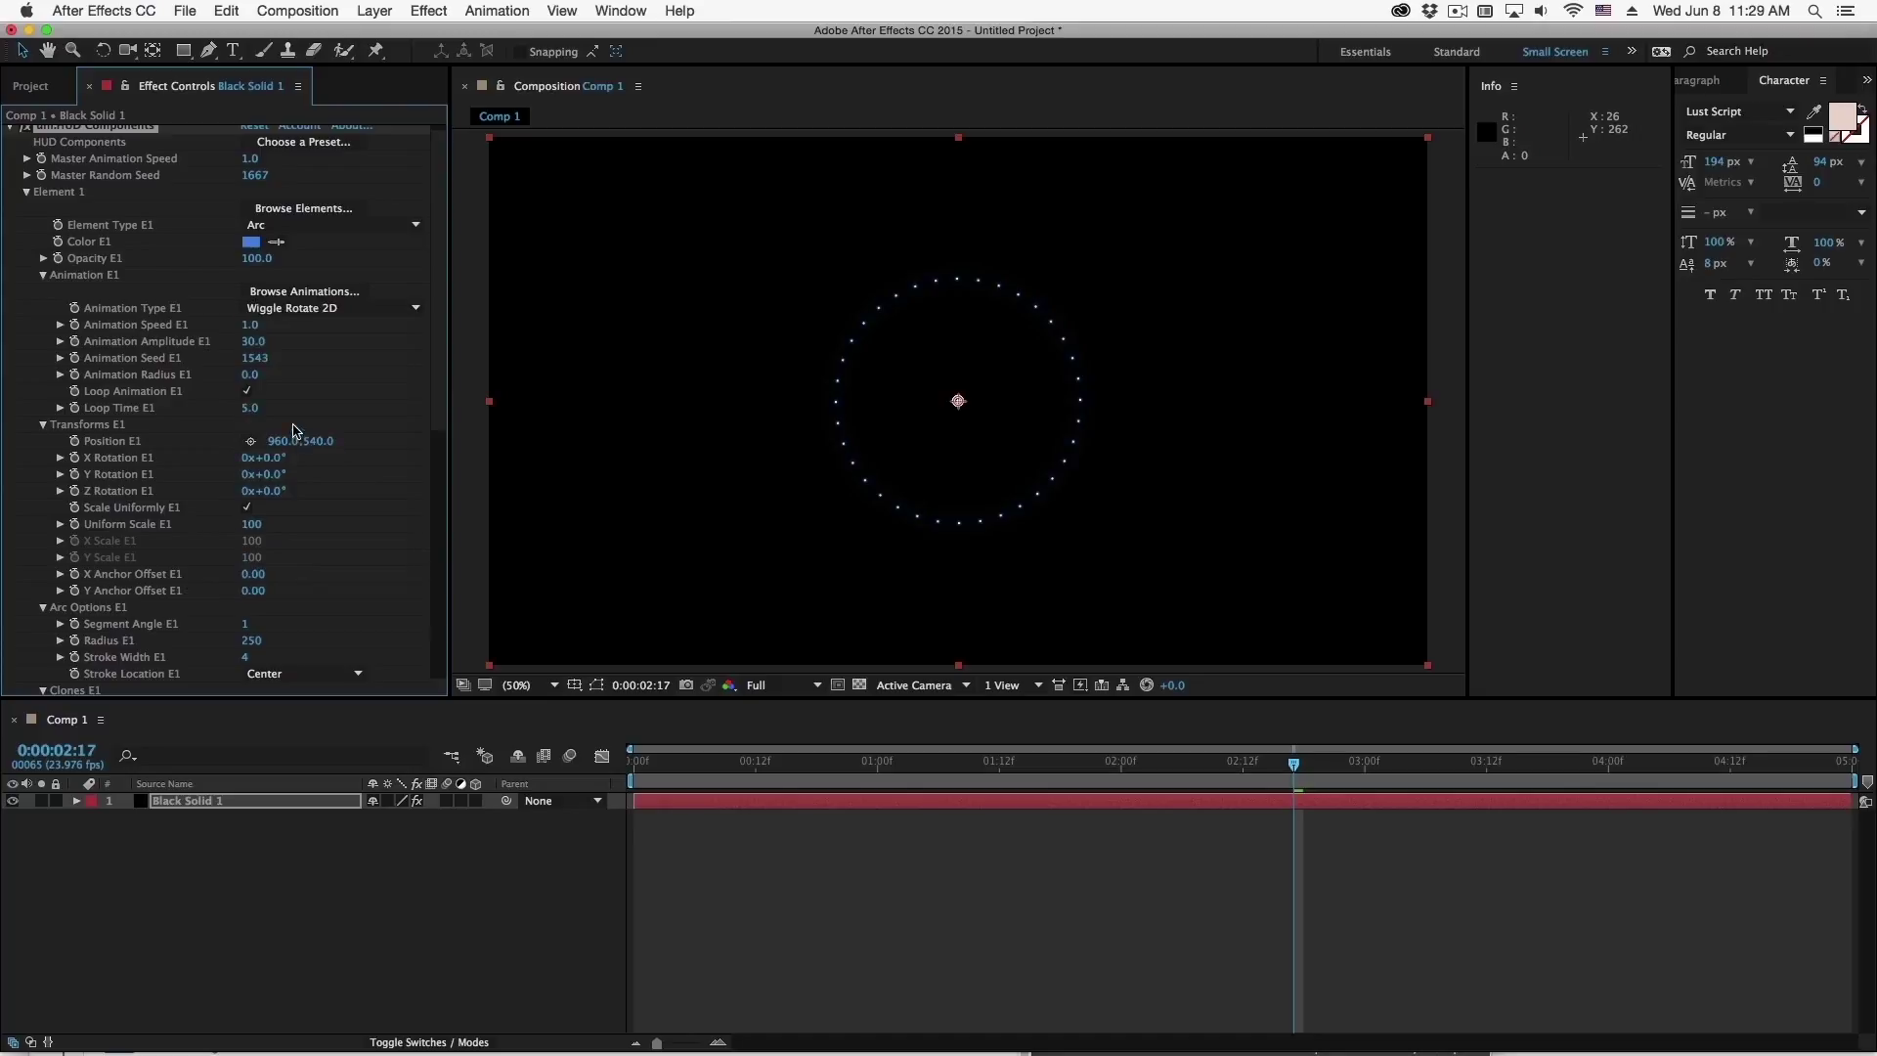
{"action": "left_click_drag", "start_coordinate": [436, 354], "coordinate": [433, 453]}
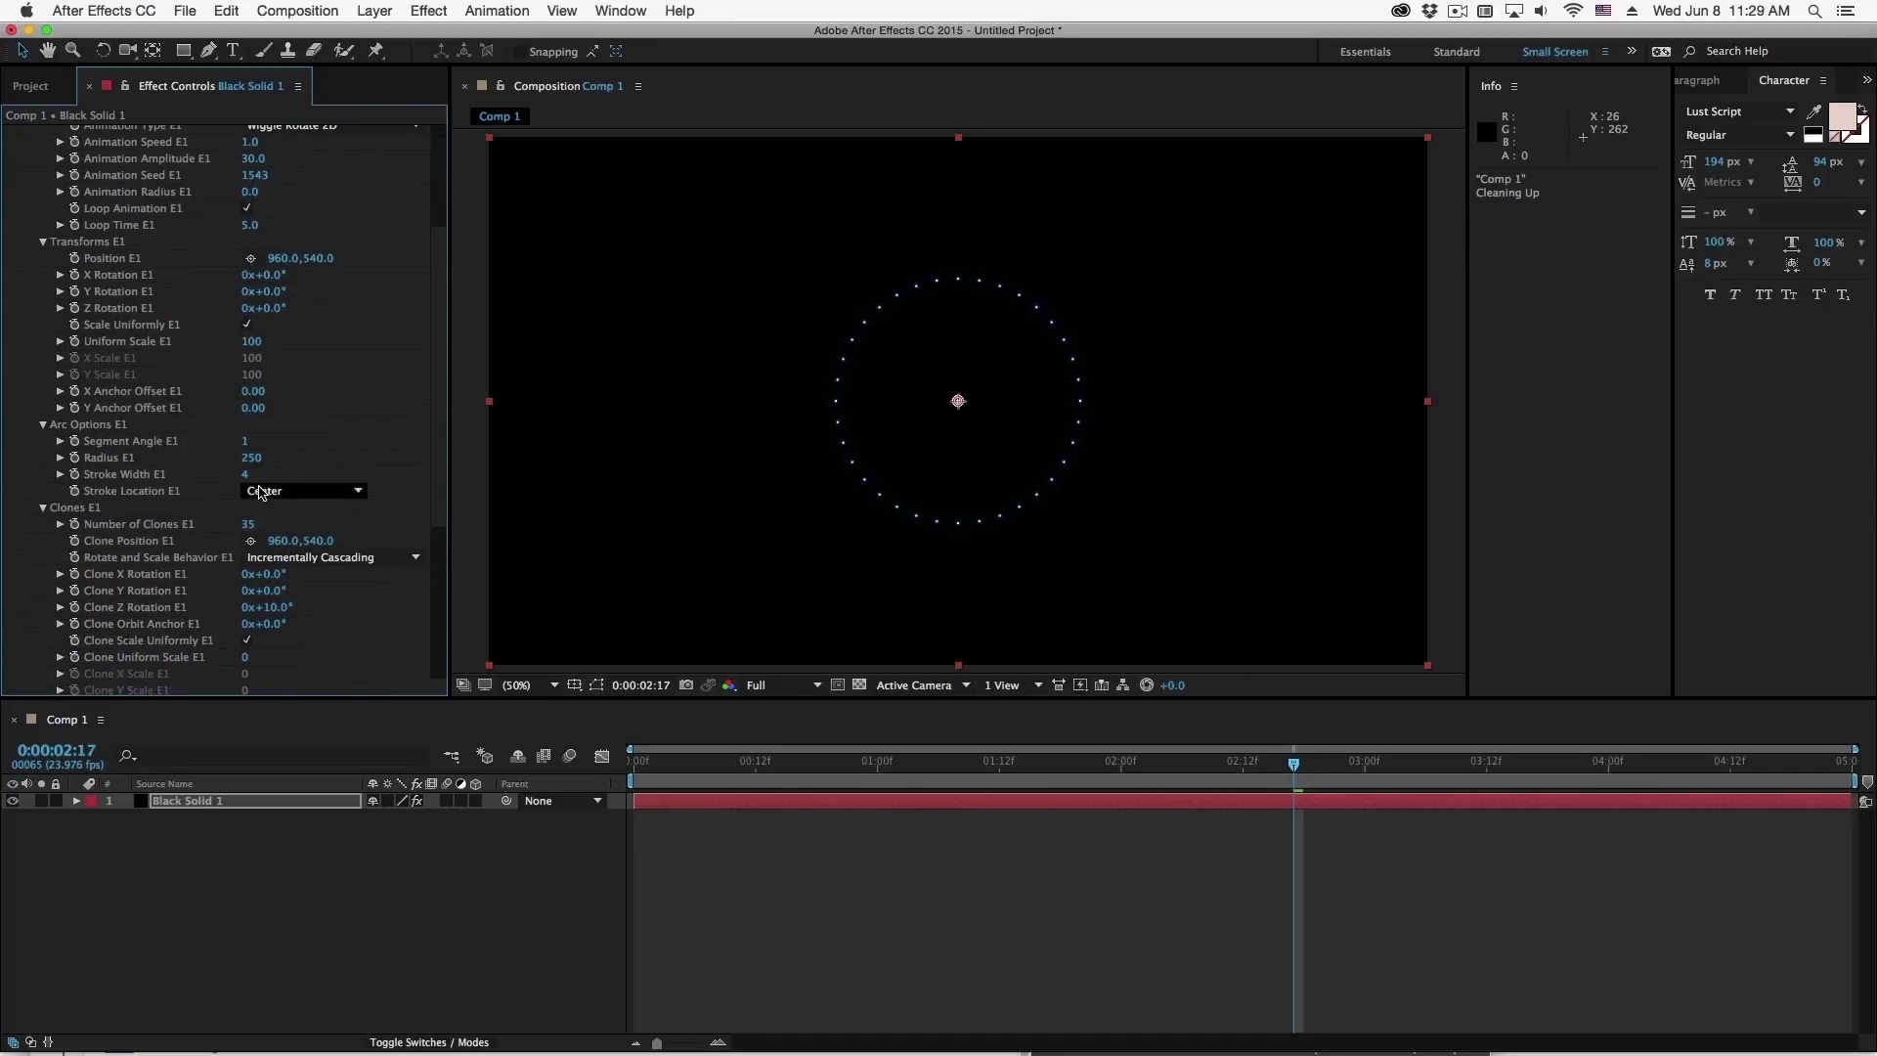
Preview the wiggling ring, undo the Clone Time Offset change back to 0, and preview again
{"action": "scroll", "coordinate": [246, 546], "scroll_direction": "down", "scroll_amount": 6}
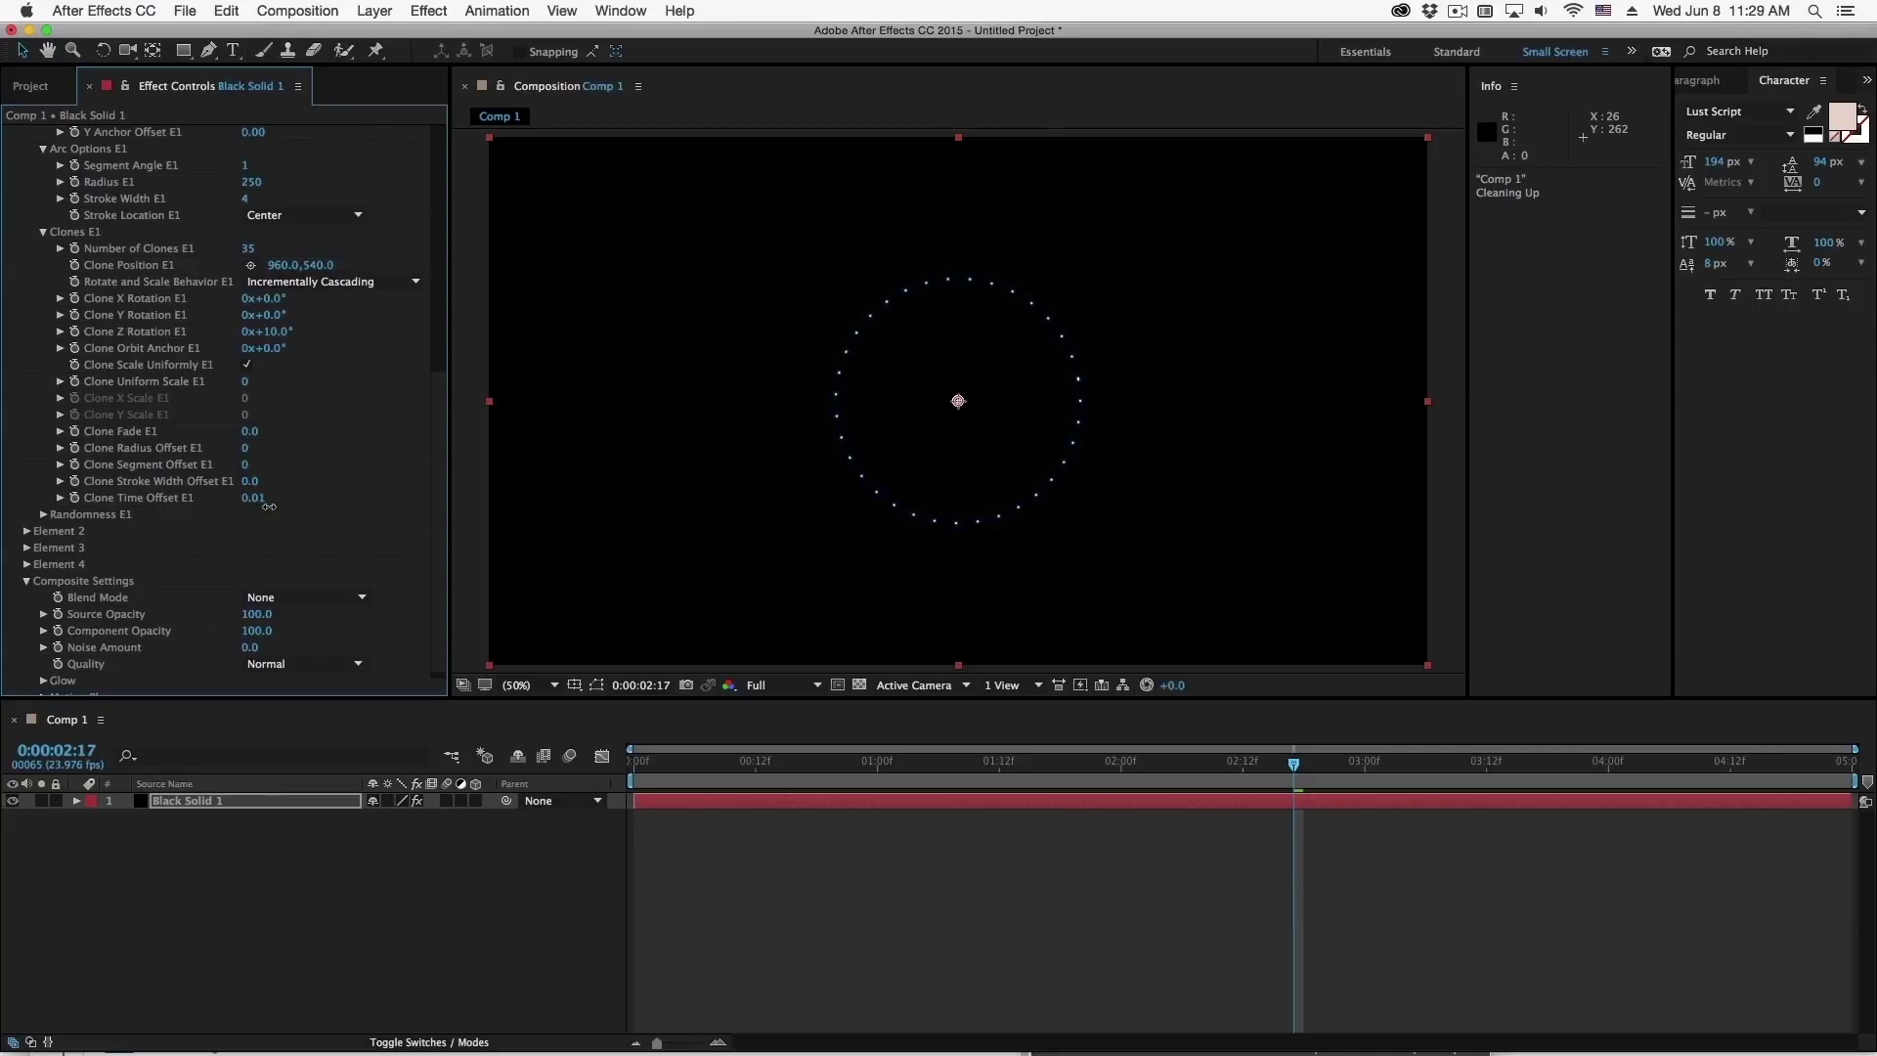
{"action": "key", "text": "space"}
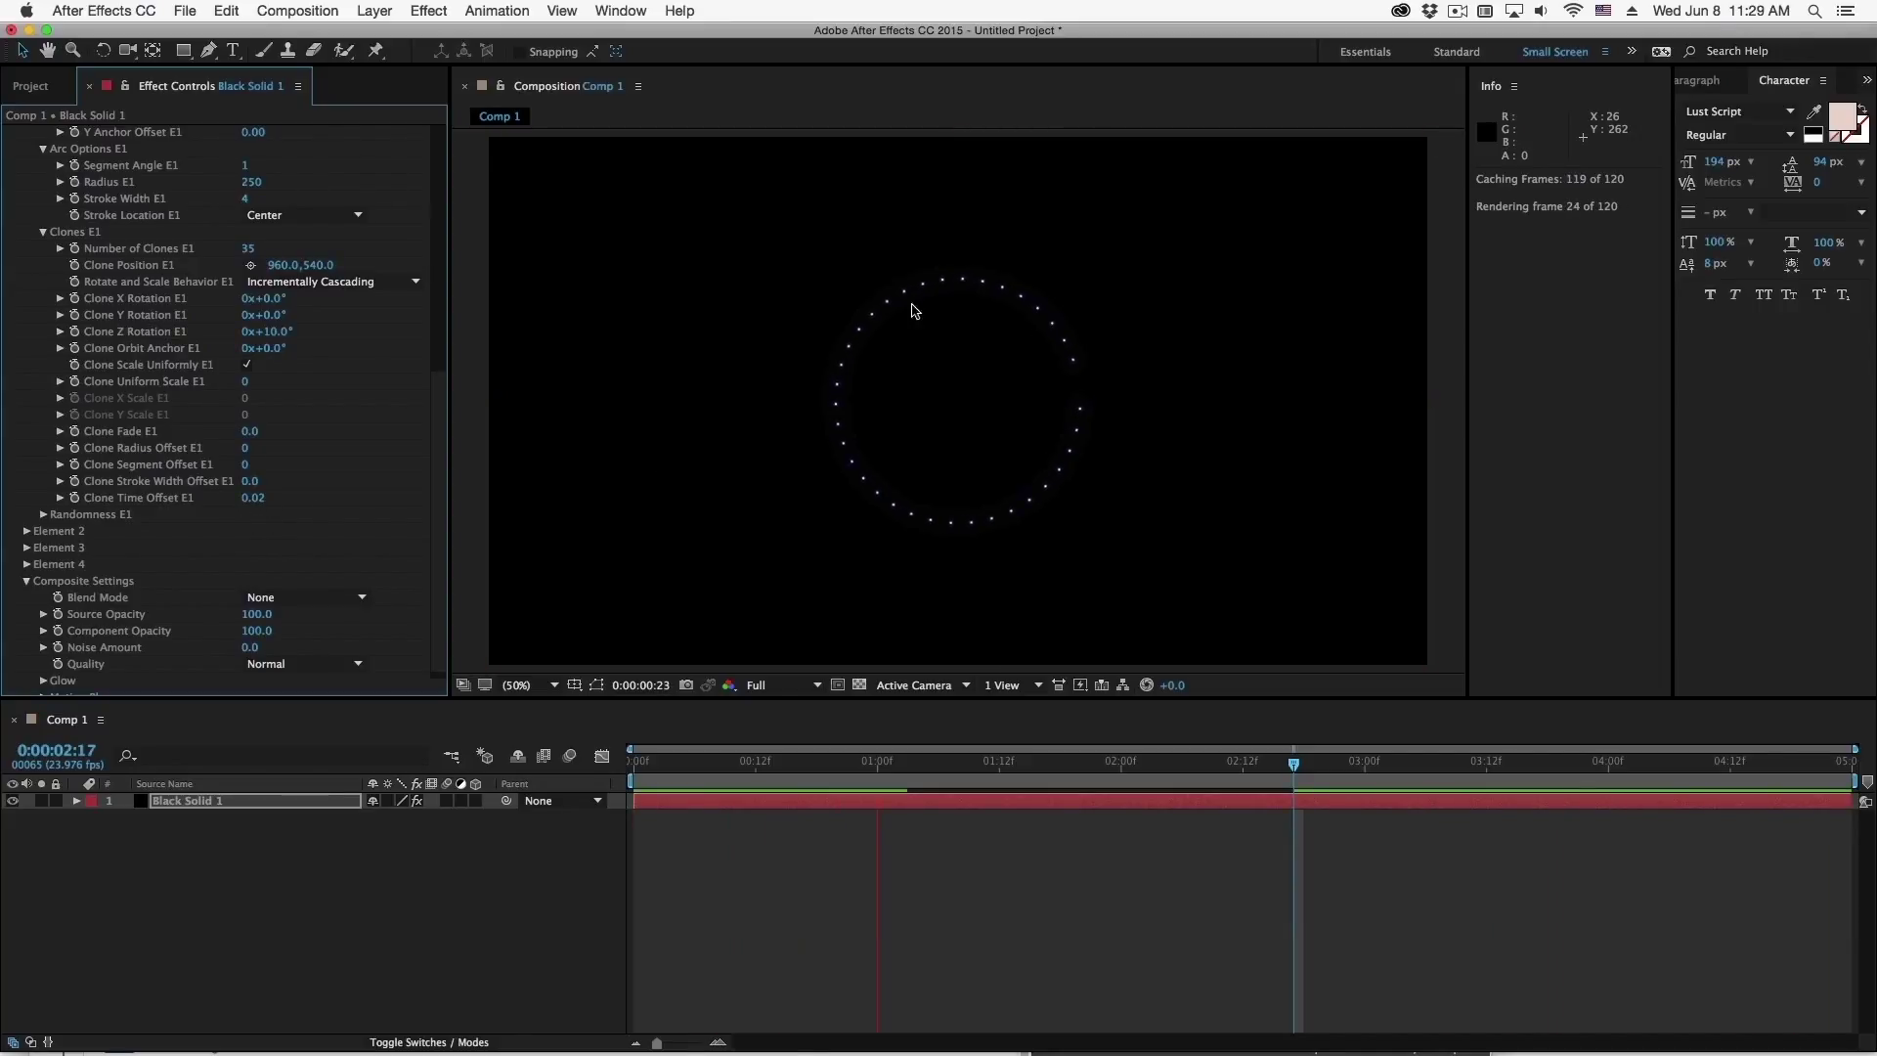
{"action": "key", "text": "space"}
{"action": "key", "text": "super+z"}
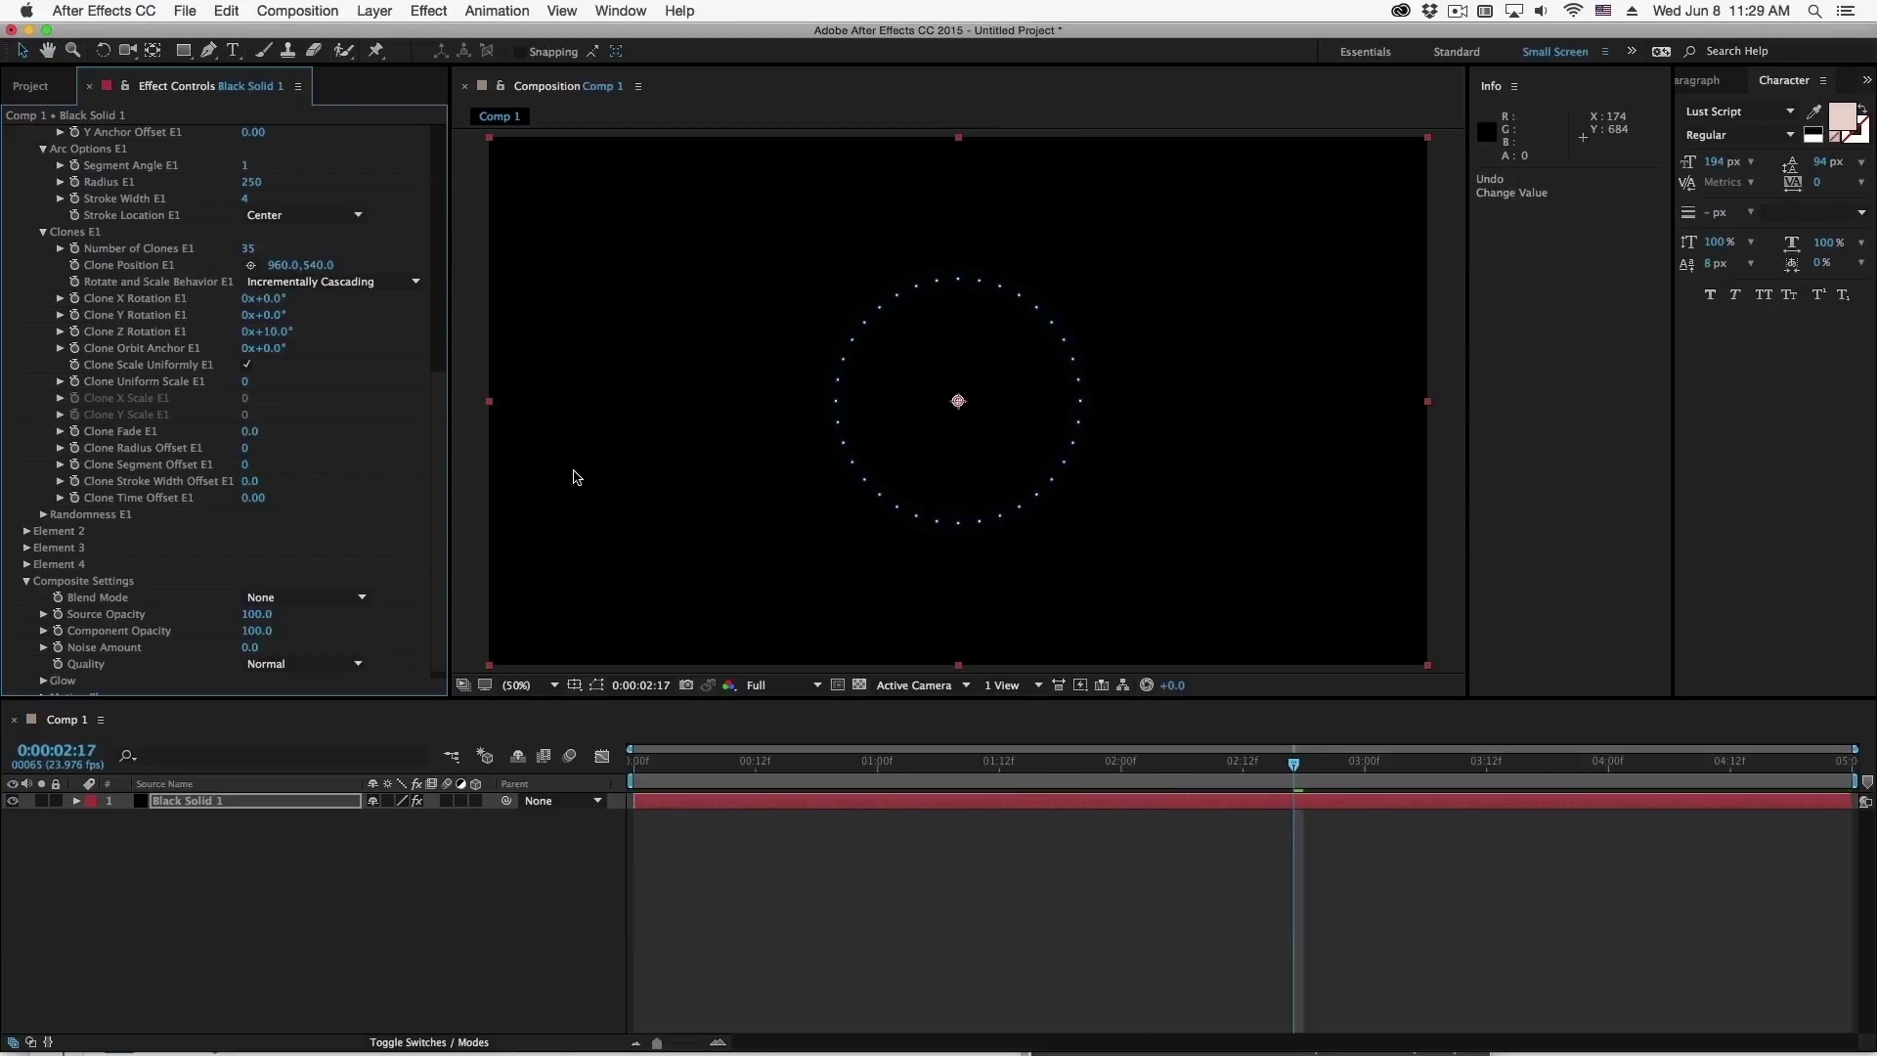
{"action": "key", "text": "space"}
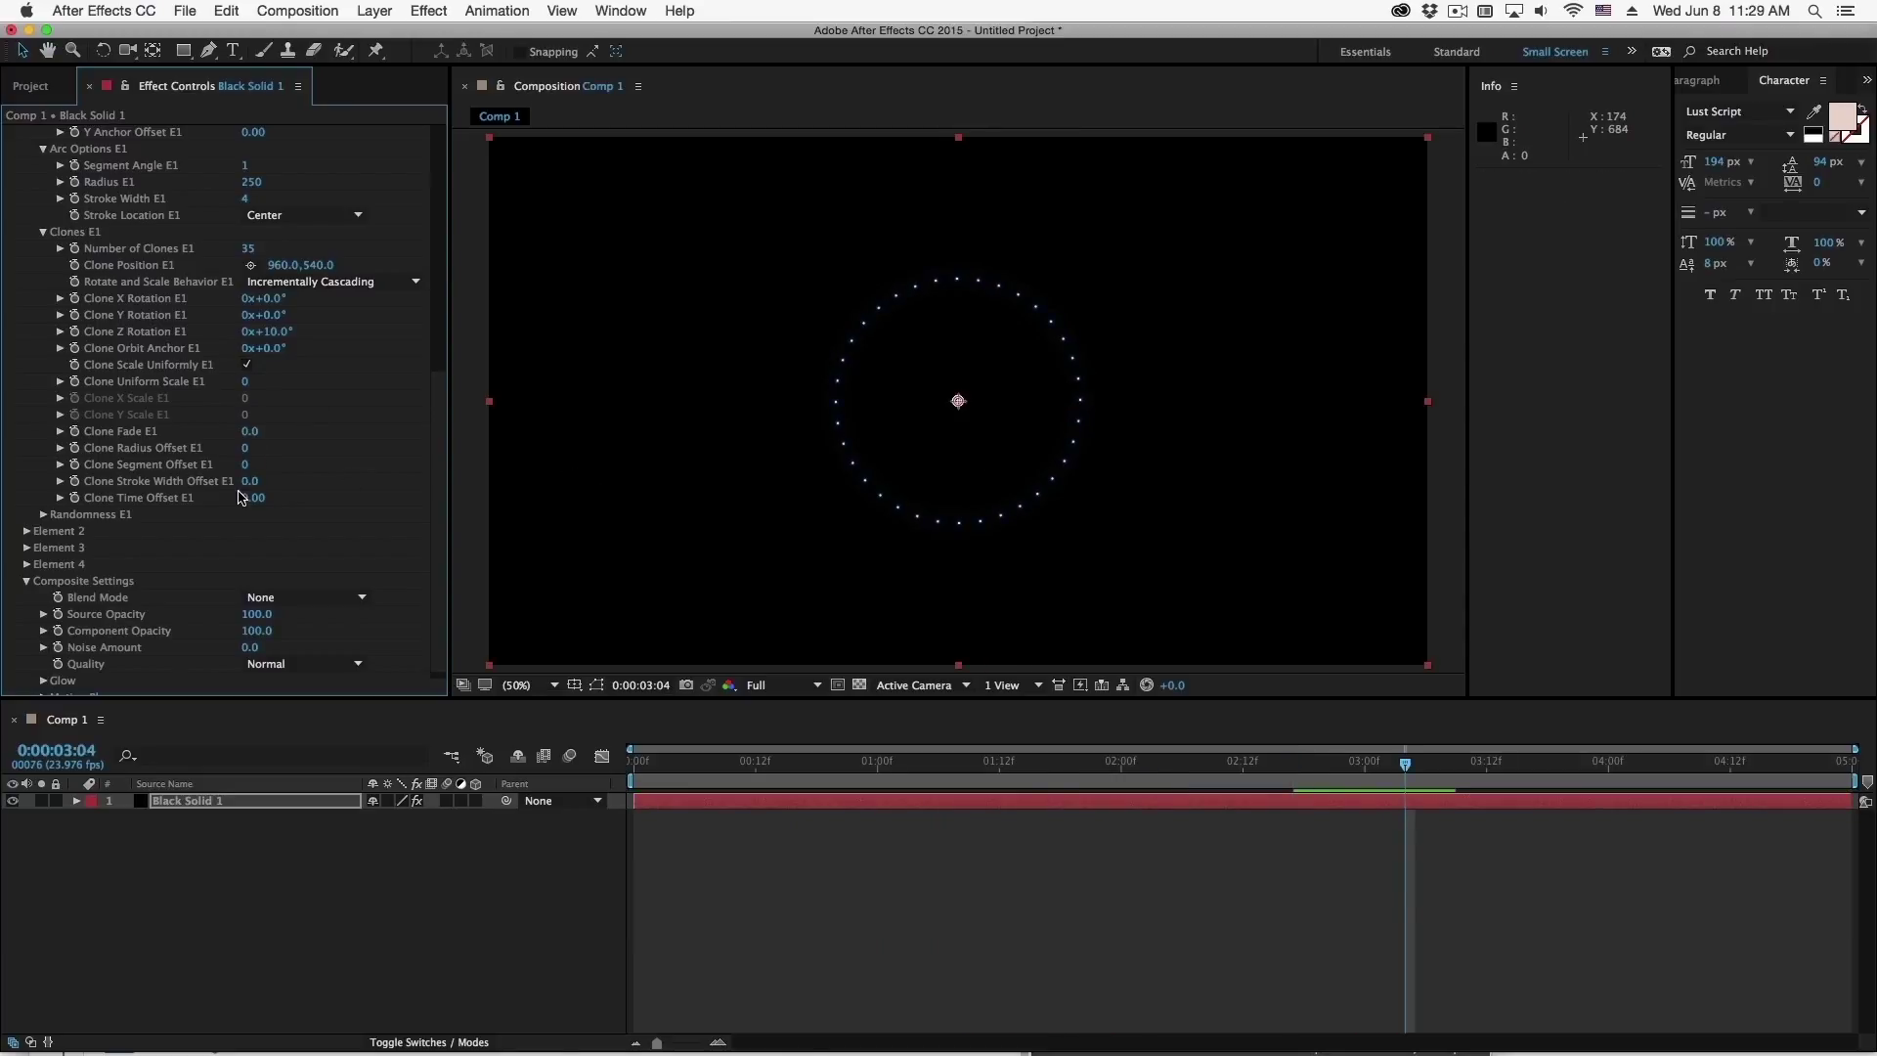
{"action": "scroll", "coordinate": [251, 419], "scroll_direction": "up", "scroll_amount": 3}
{"action": "scroll", "coordinate": [166, 361], "scroll_direction": "up", "scroll_amount": 3}
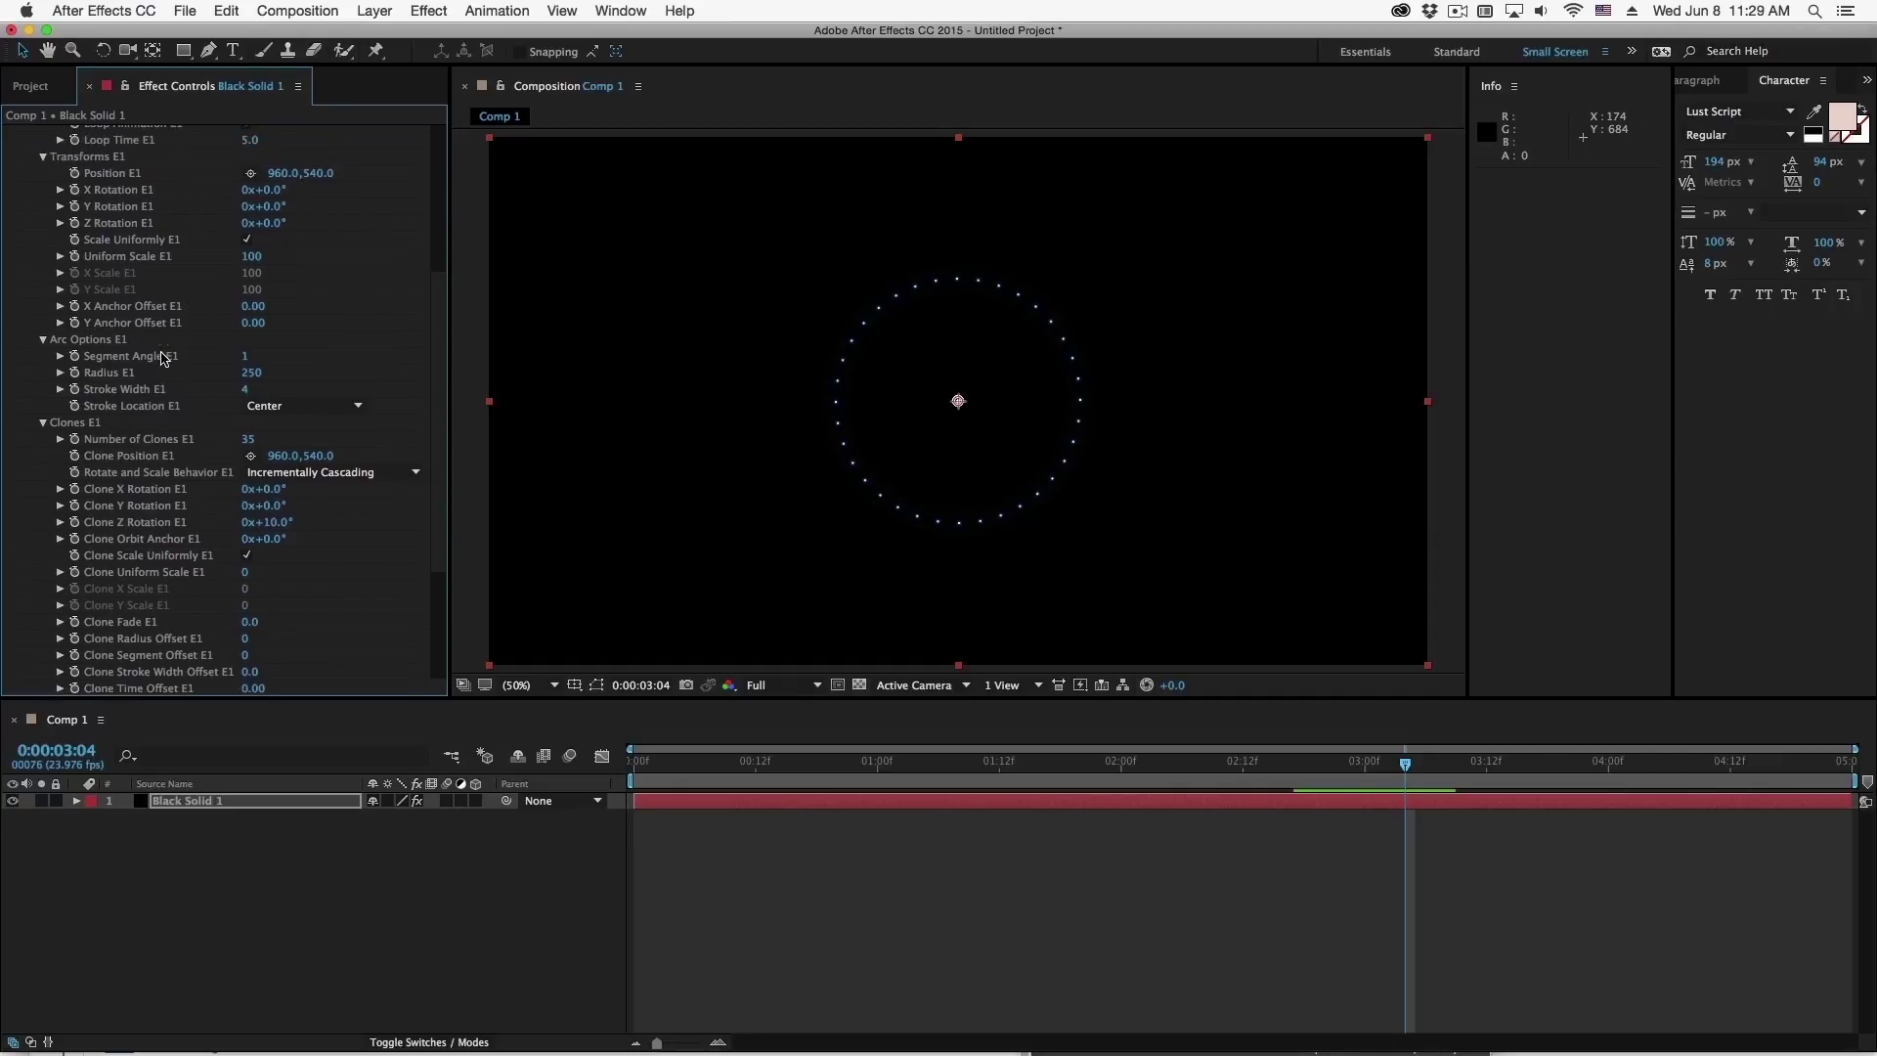
{"action": "scroll", "coordinate": [221, 334], "scroll_direction": "up", "scroll_amount": 2}
Thicken the arcs into spokes with Stroke Width 200 and 55% Random Stroke Width
{"action": "scroll", "coordinate": [221, 335], "scroll_direction": "up", "scroll_amount": 2}
{"action": "left_click", "coordinate": [43, 283]}
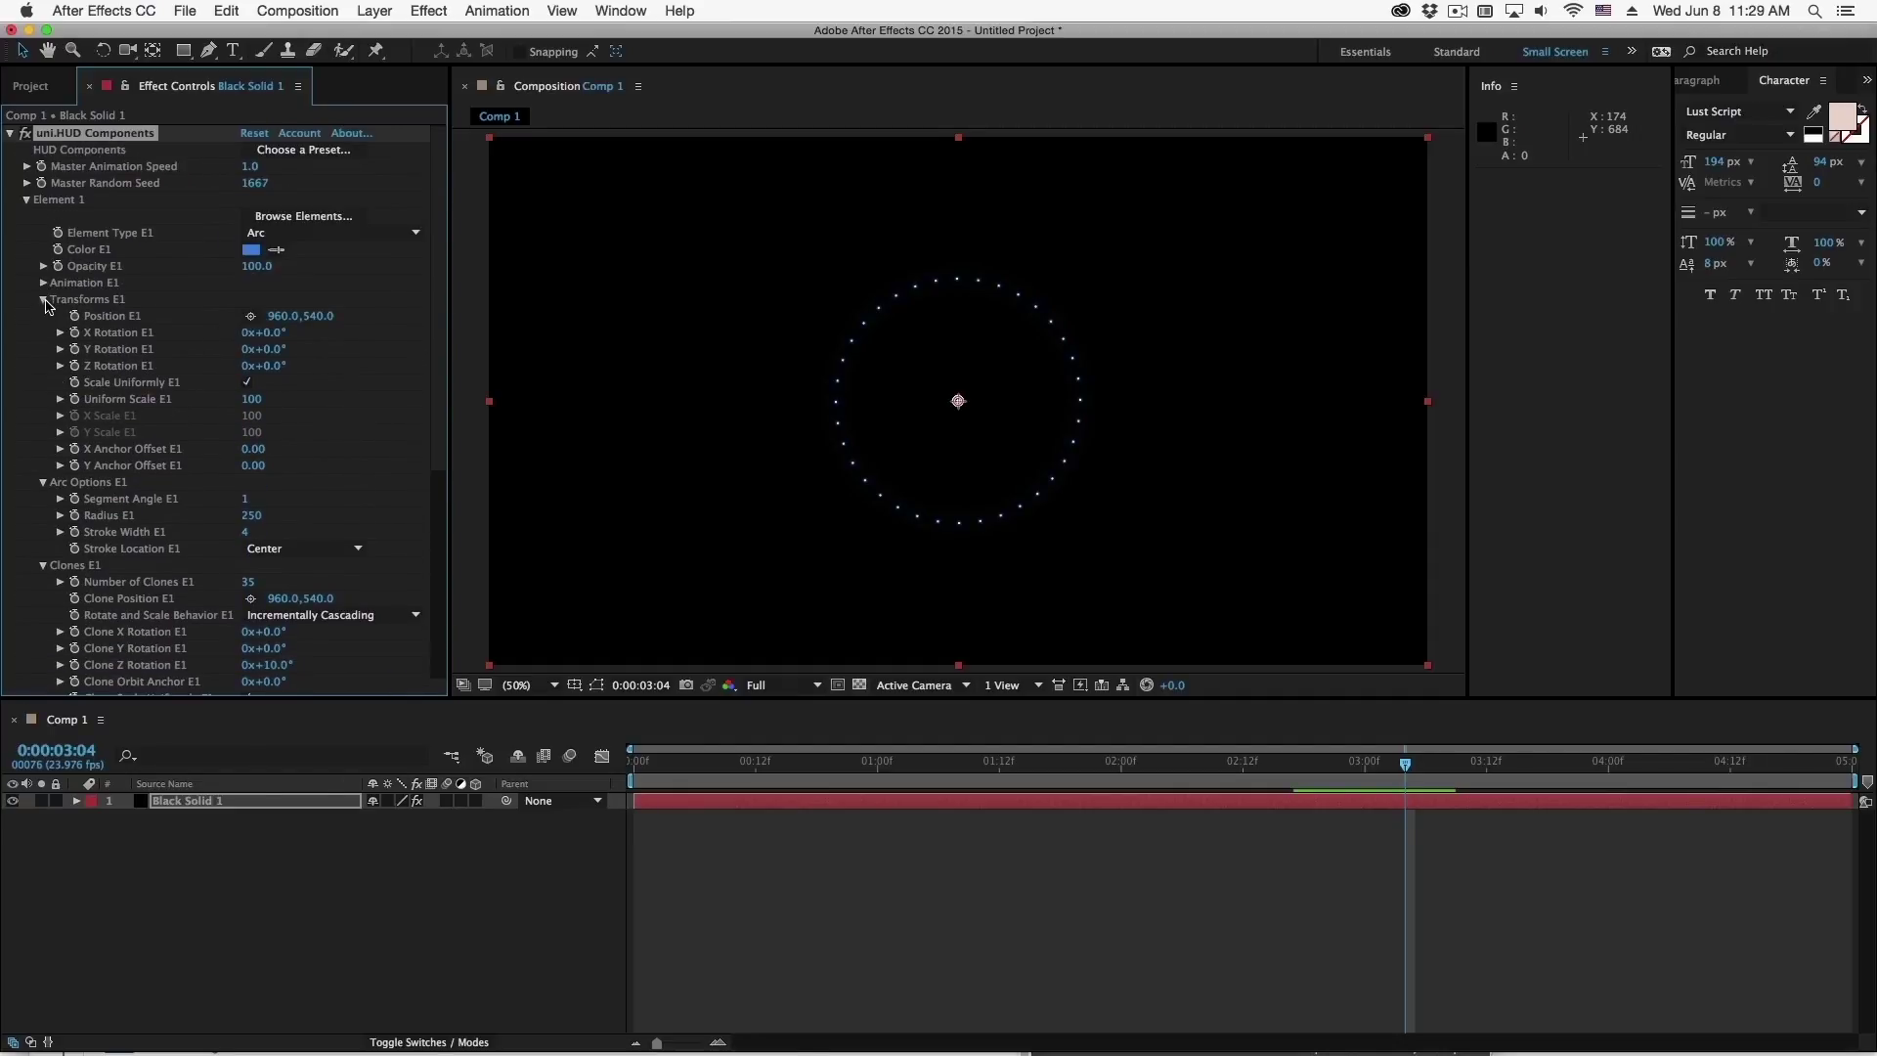
{"action": "left_click", "coordinate": [43, 299]}
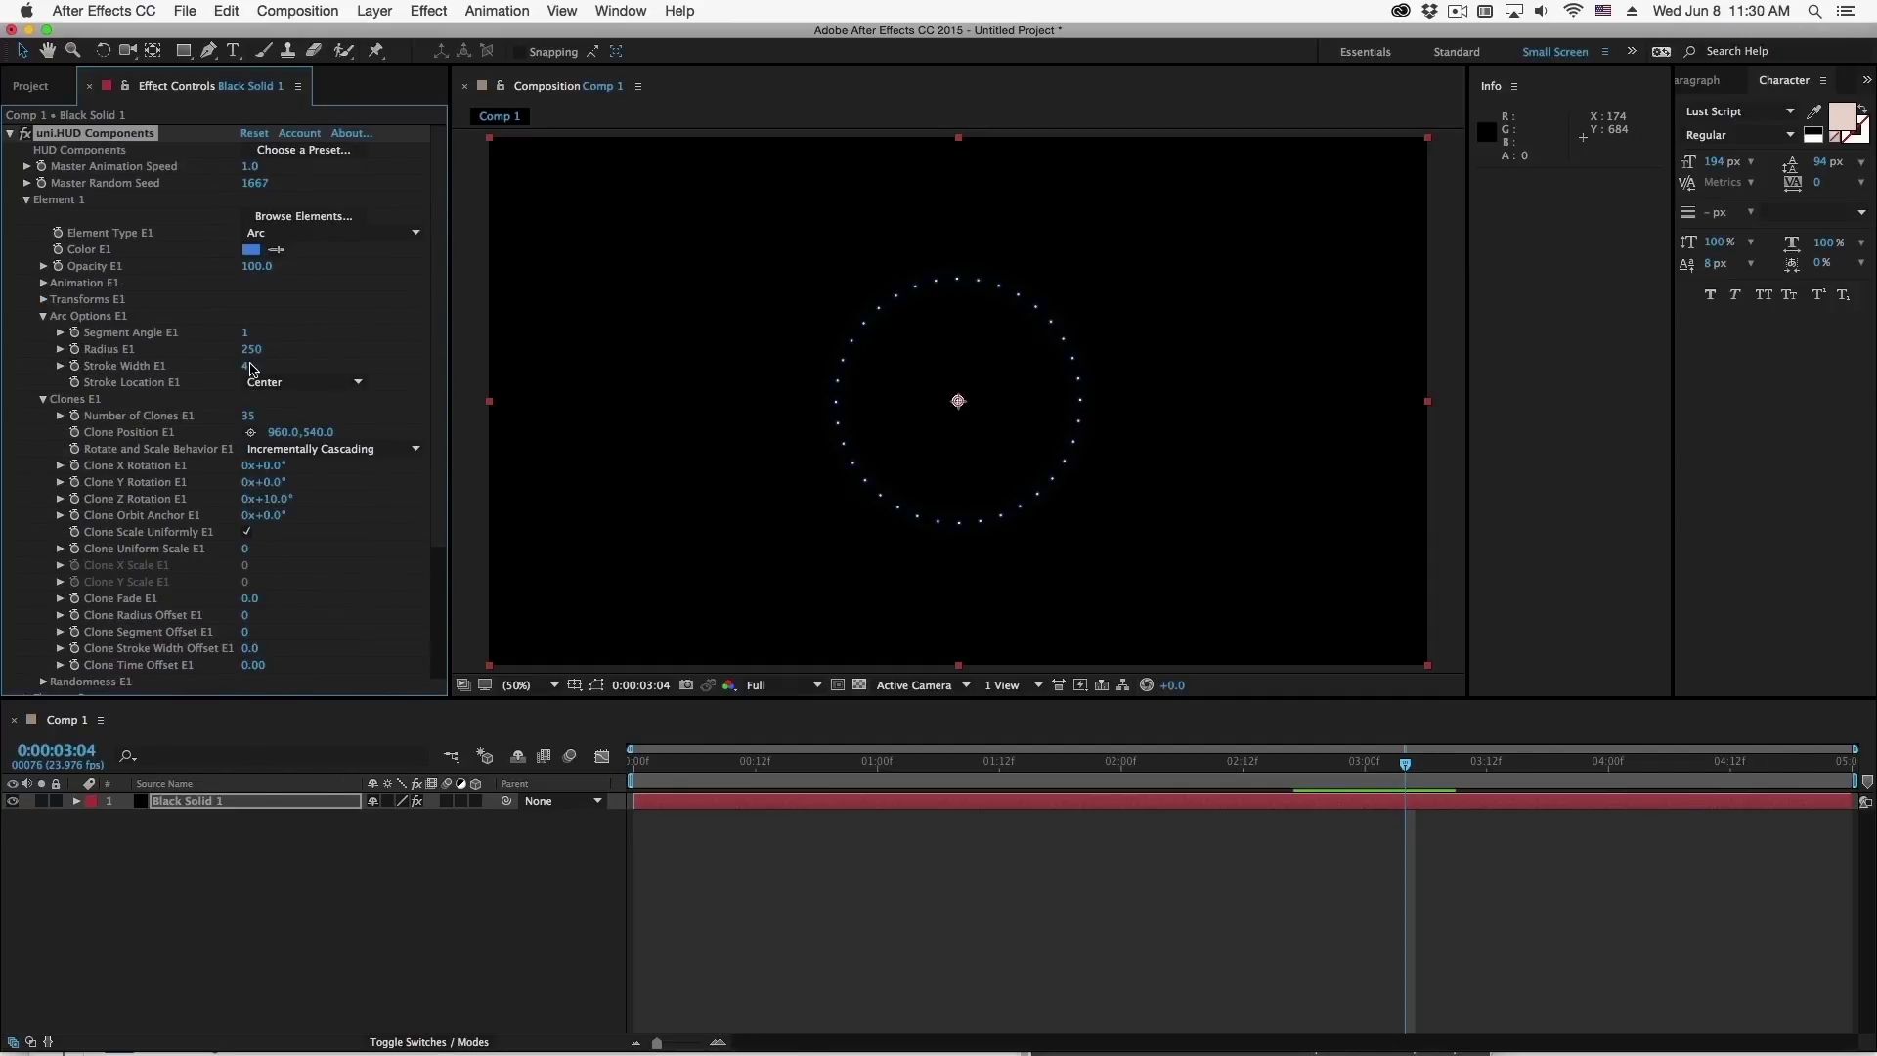
{"action": "left_click_drag", "start_coordinate": [245, 366], "coordinate": [476, 348]}
{"action": "left_click_drag", "start_coordinate": [496, 343], "coordinate": [573, 362]}
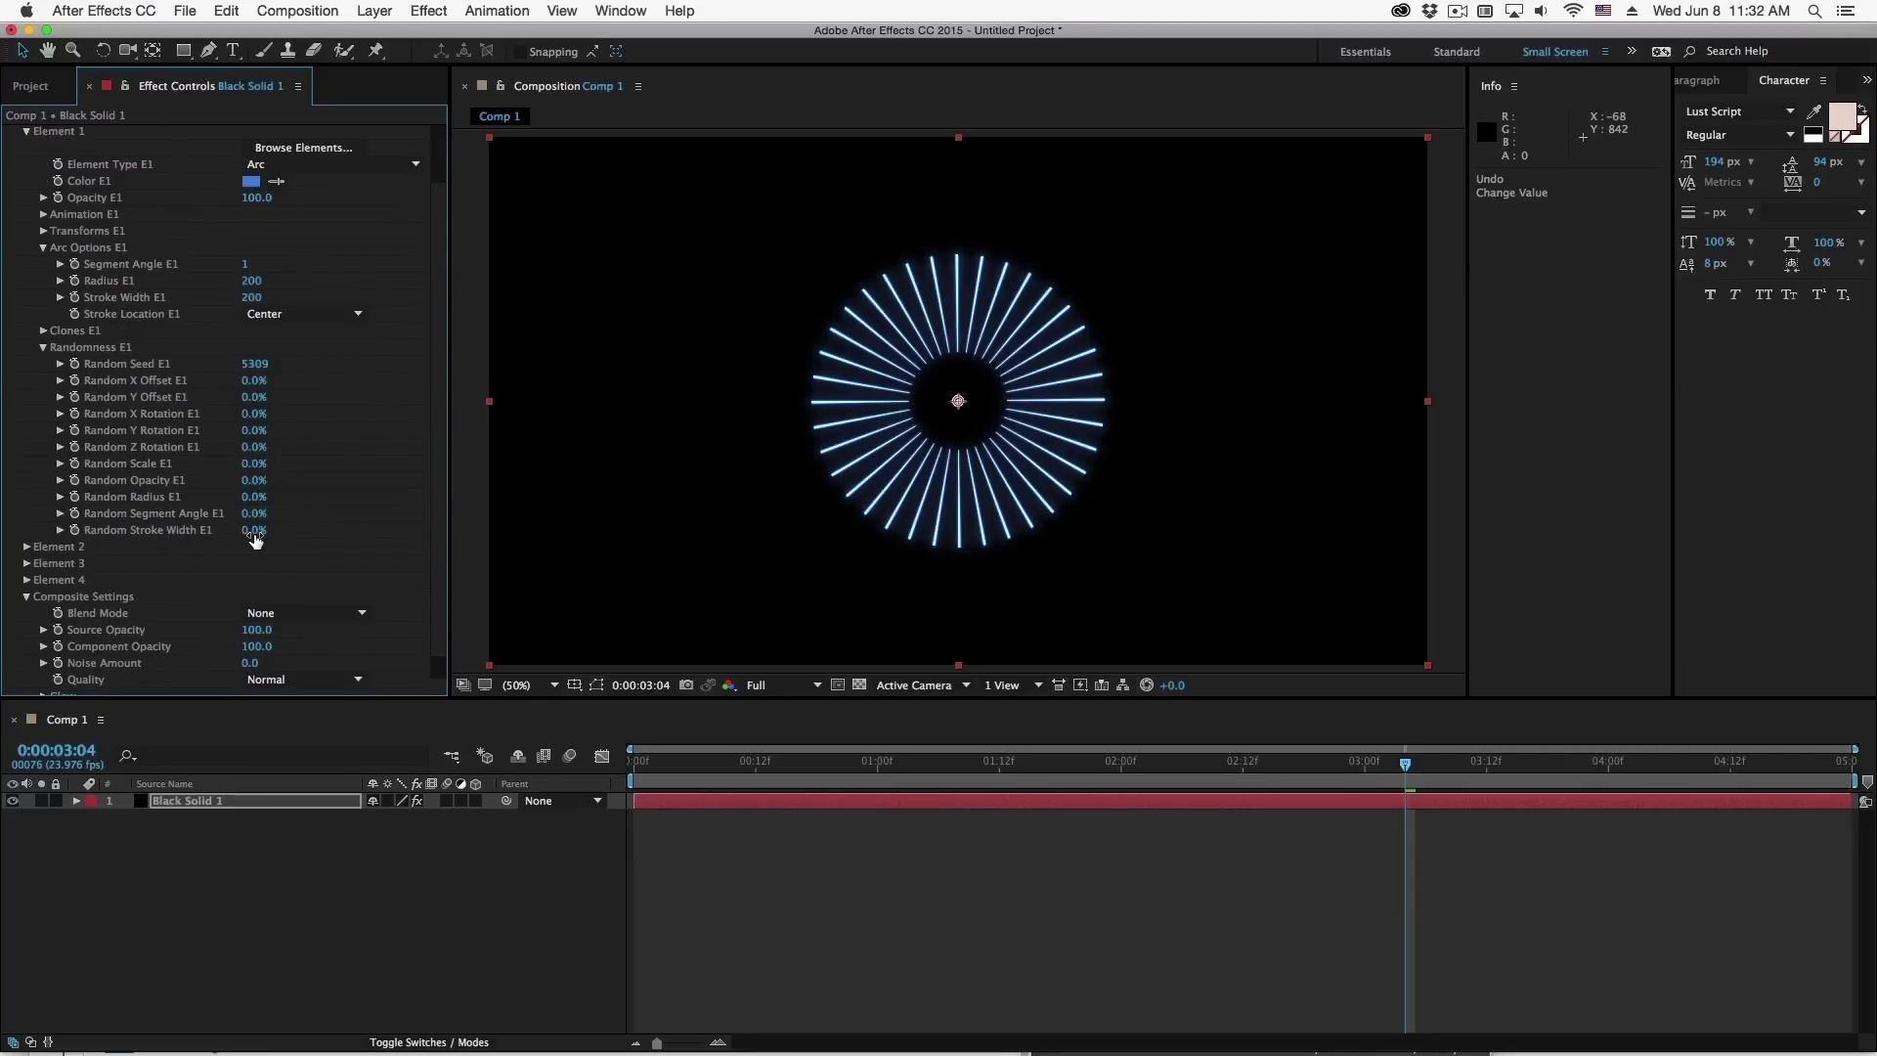
{"action": "mouse_move", "coordinate": [254, 530]}
{"action": "left_mouse_down"}
{"action": "mouse_move", "coordinate": [428, 539]}
{"action": "mouse_move", "coordinate": [323, 530]}
{"action": "mouse_move", "coordinate": [374, 531]}
{"action": "left_mouse_up"}
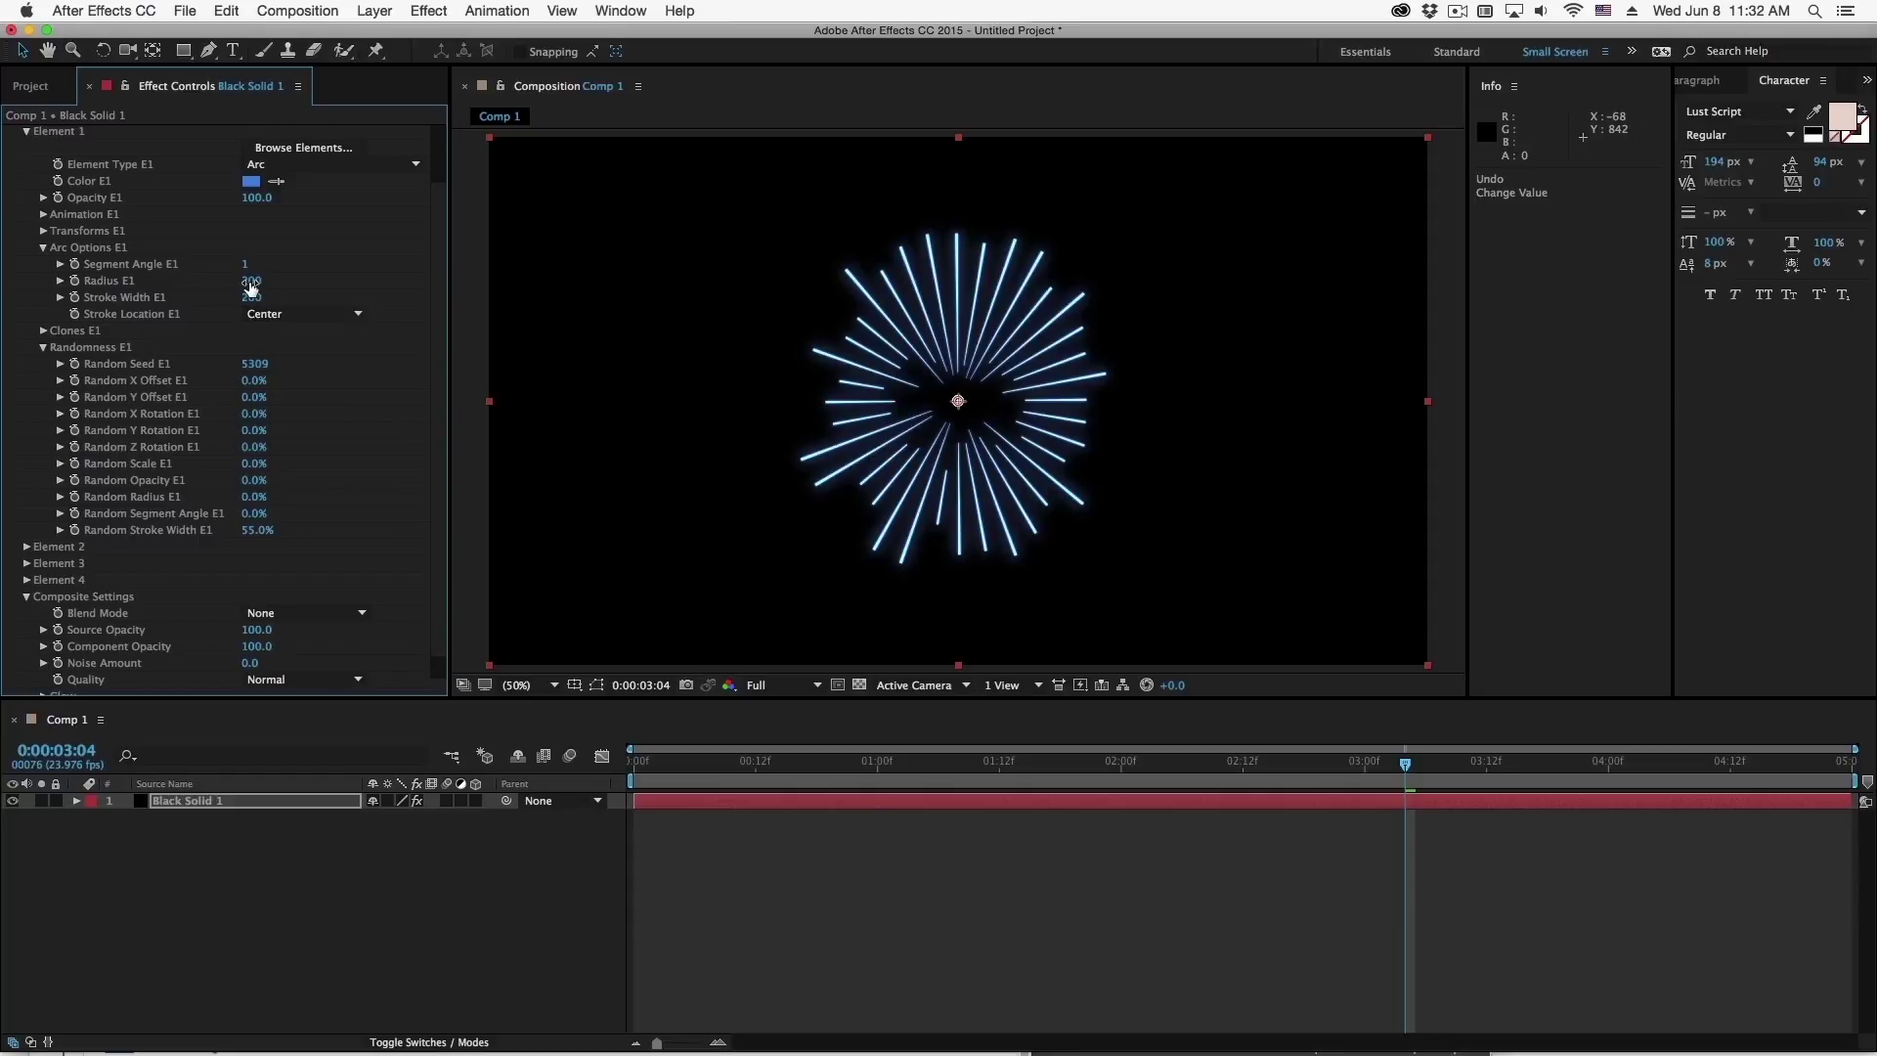
Push the Radius to 280 and set Stroke Location to Outside
{"action": "left_click_drag", "start_coordinate": [251, 287], "coordinate": [369, 276]}
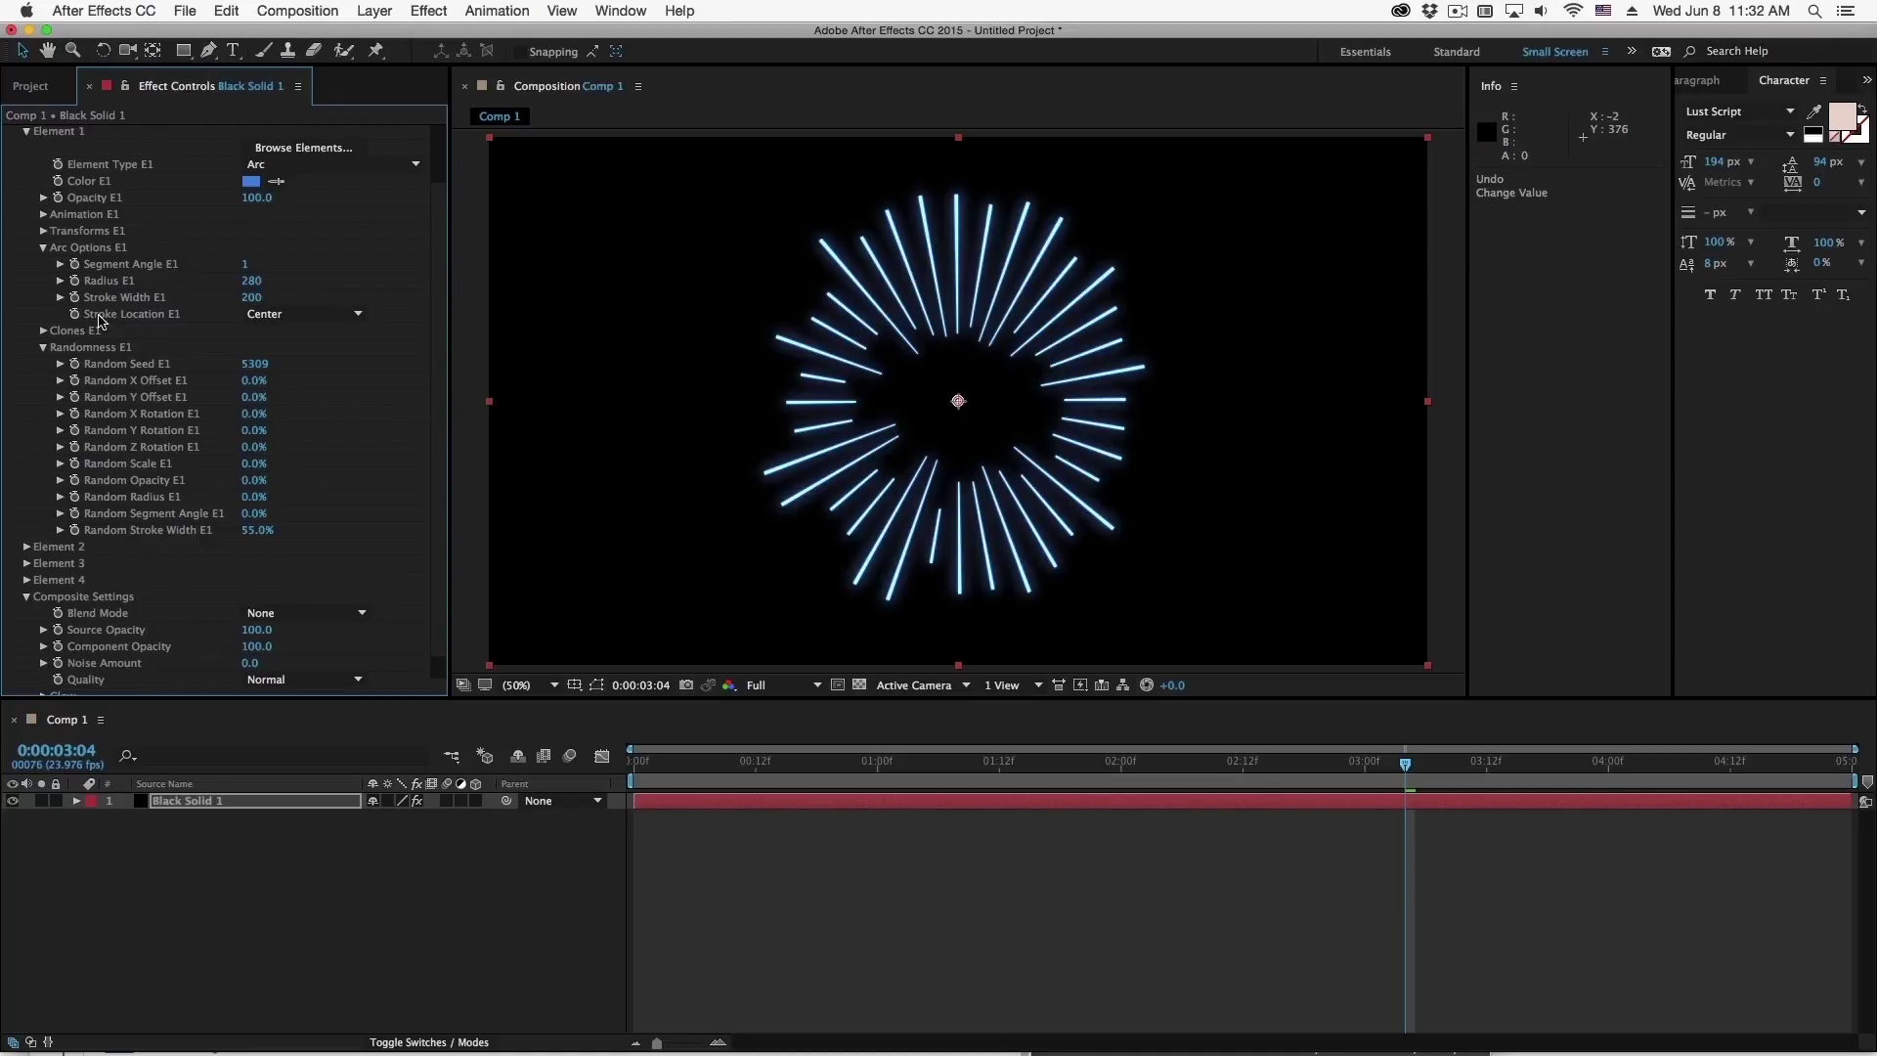
{"action": "left_click", "coordinate": [266, 314]}
{"action": "left_click", "coordinate": [264, 323]}
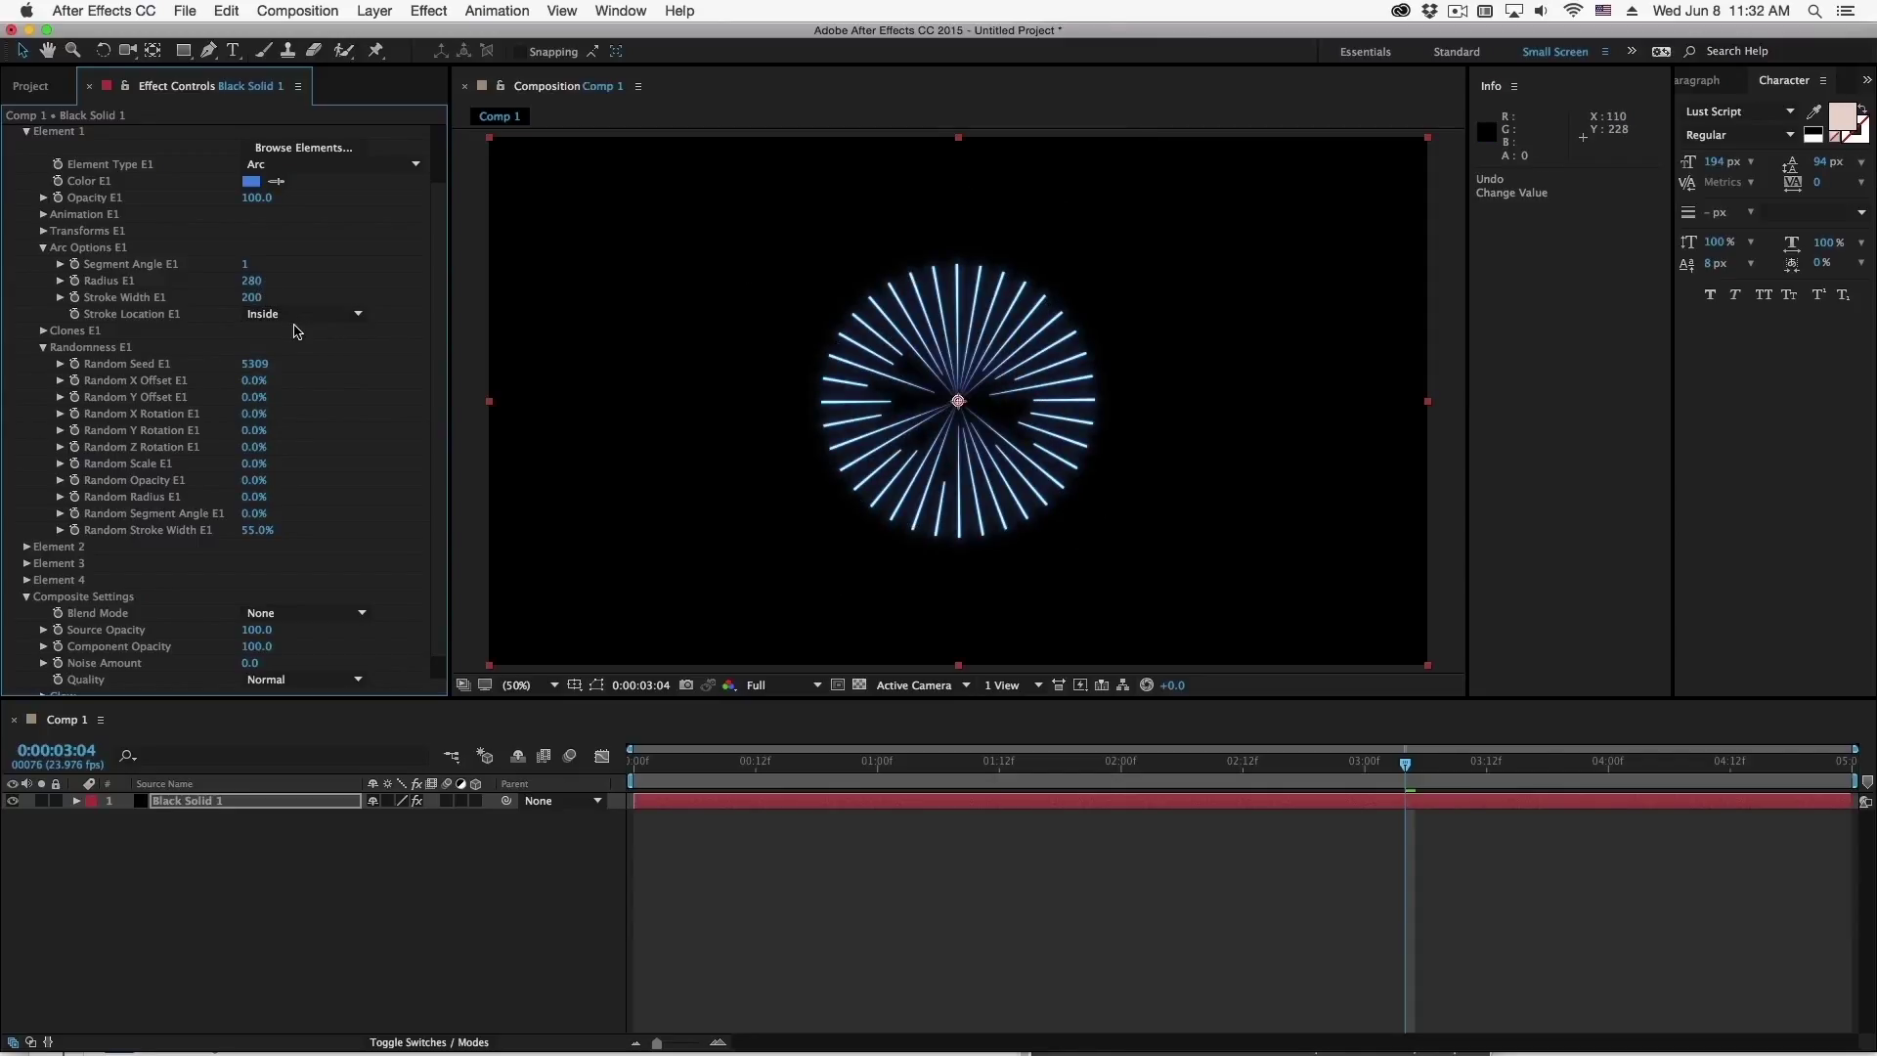
{"action": "left_click", "coordinate": [294, 315]}
{"action": "left_click", "coordinate": [293, 373]}
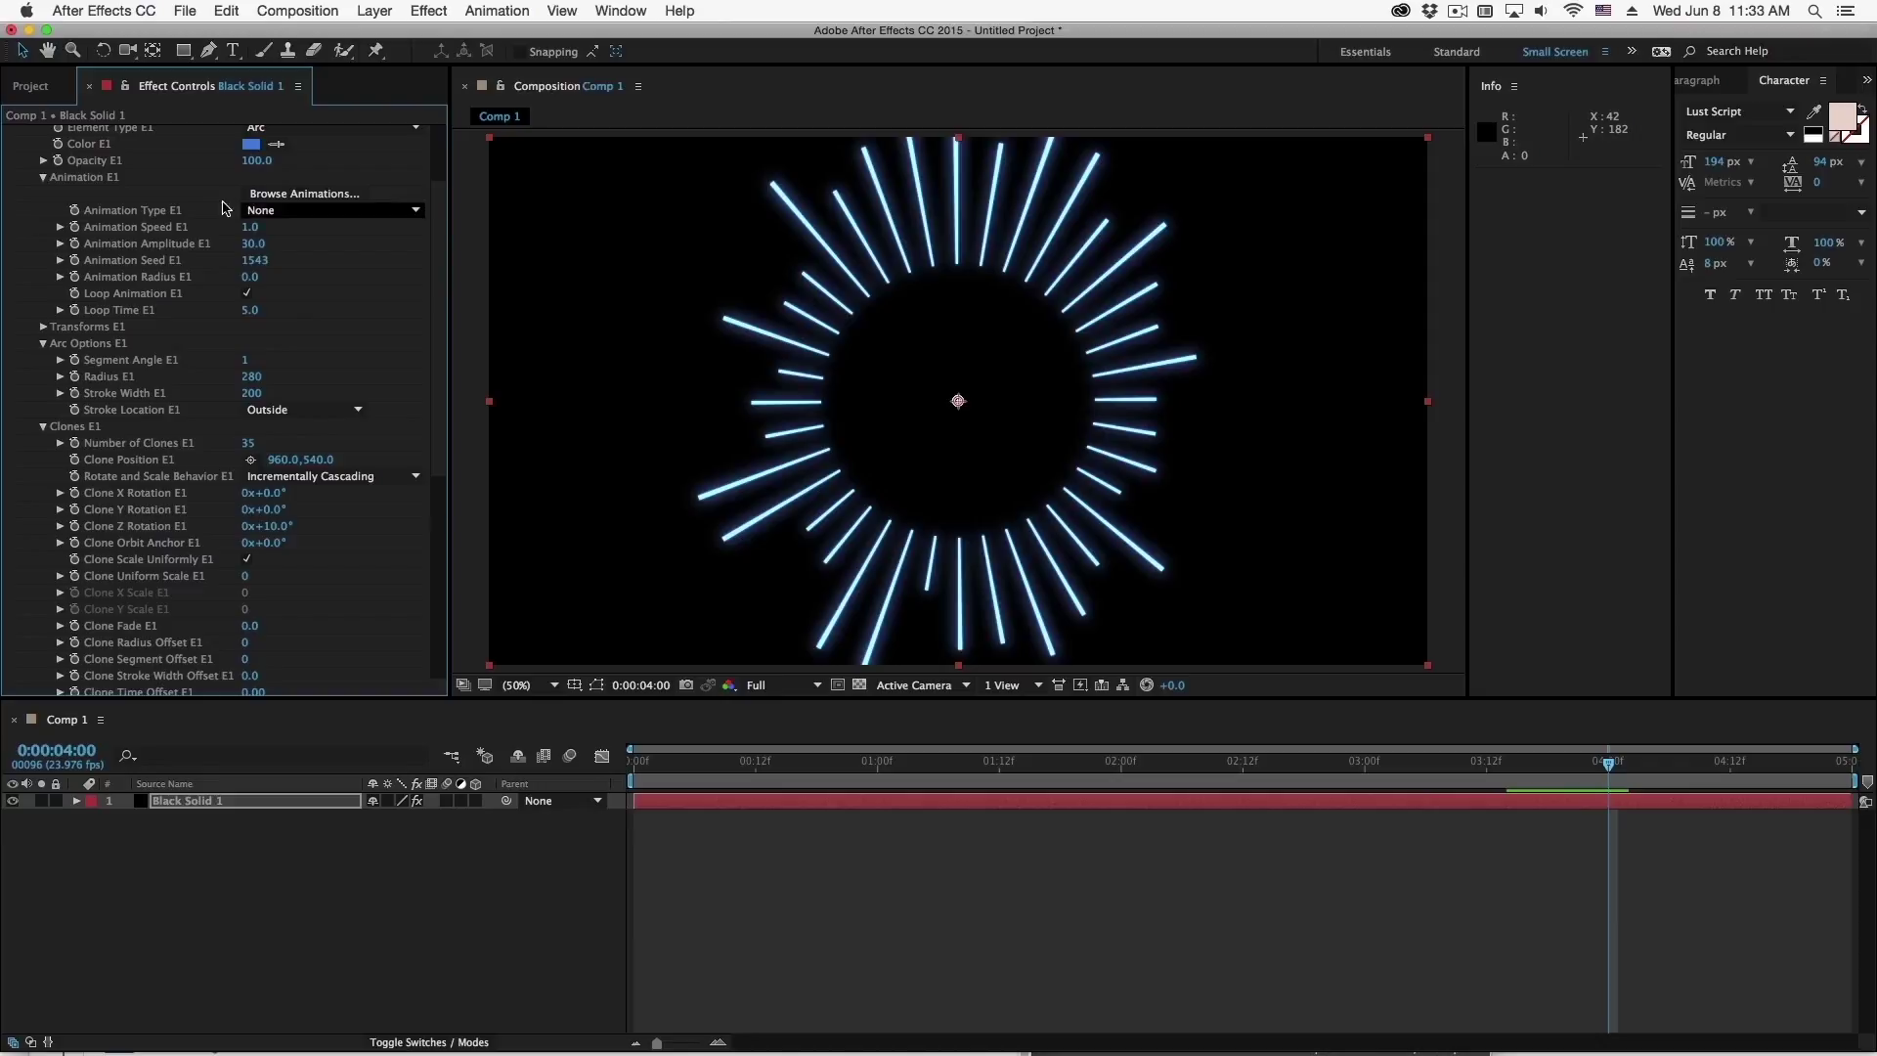
Try Pulse Opacity with a preview, then set the Animation Type to Blink
{"action": "left_click", "coordinate": [329, 212]}
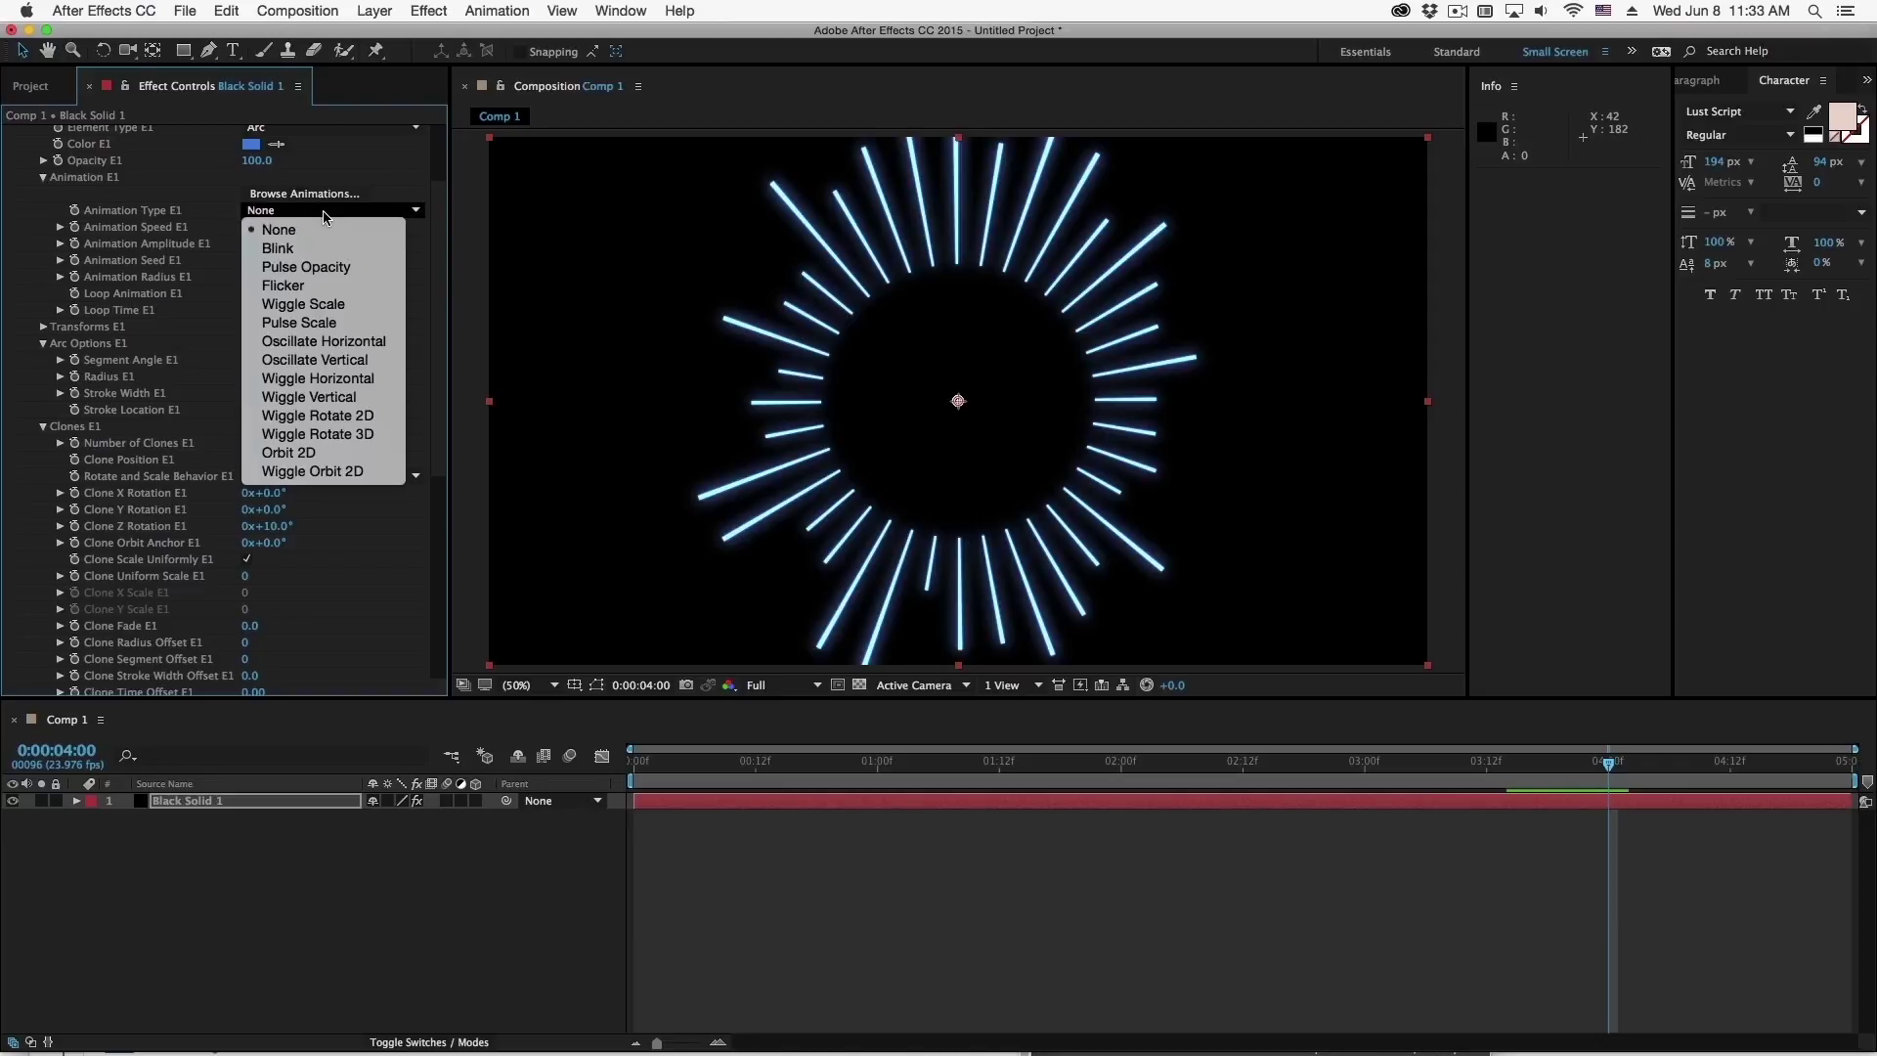
{"action": "left_click", "coordinate": [322, 267]}
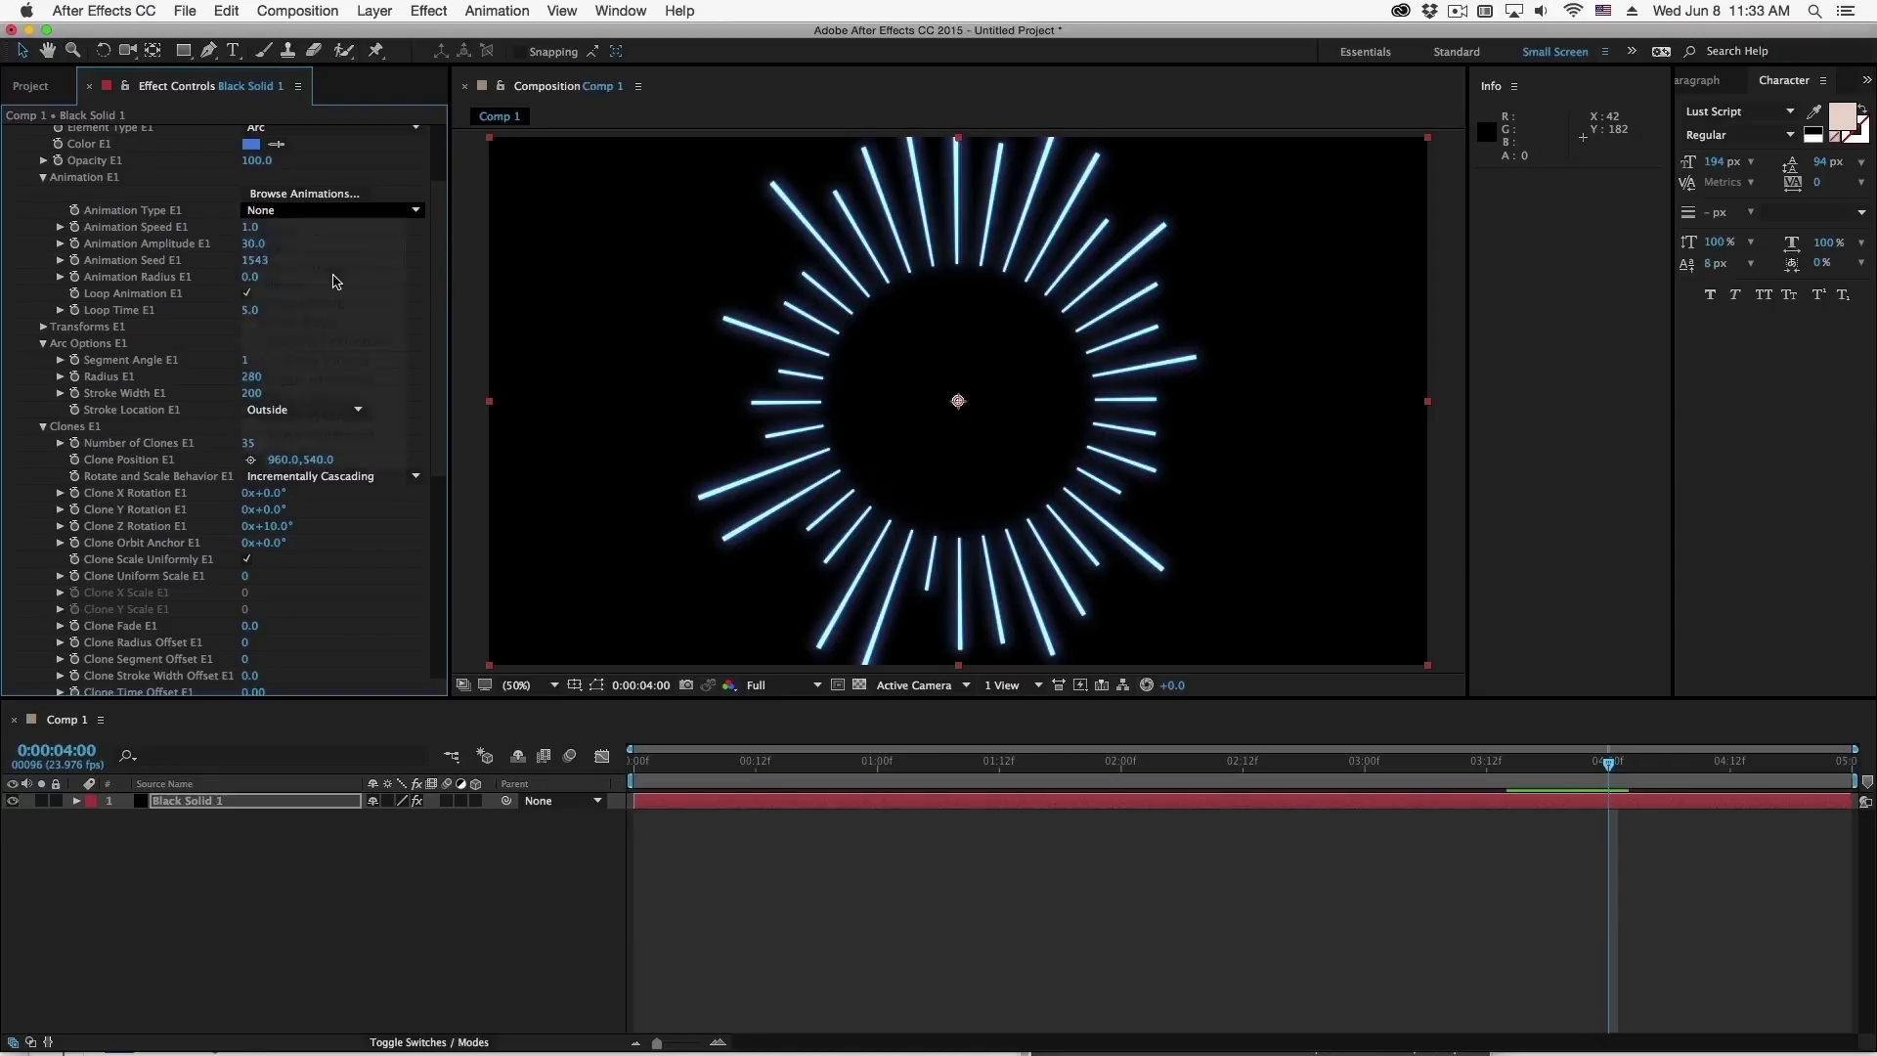
{"action": "key", "text": "space"}
{"action": "left_click", "coordinate": [330, 210]}
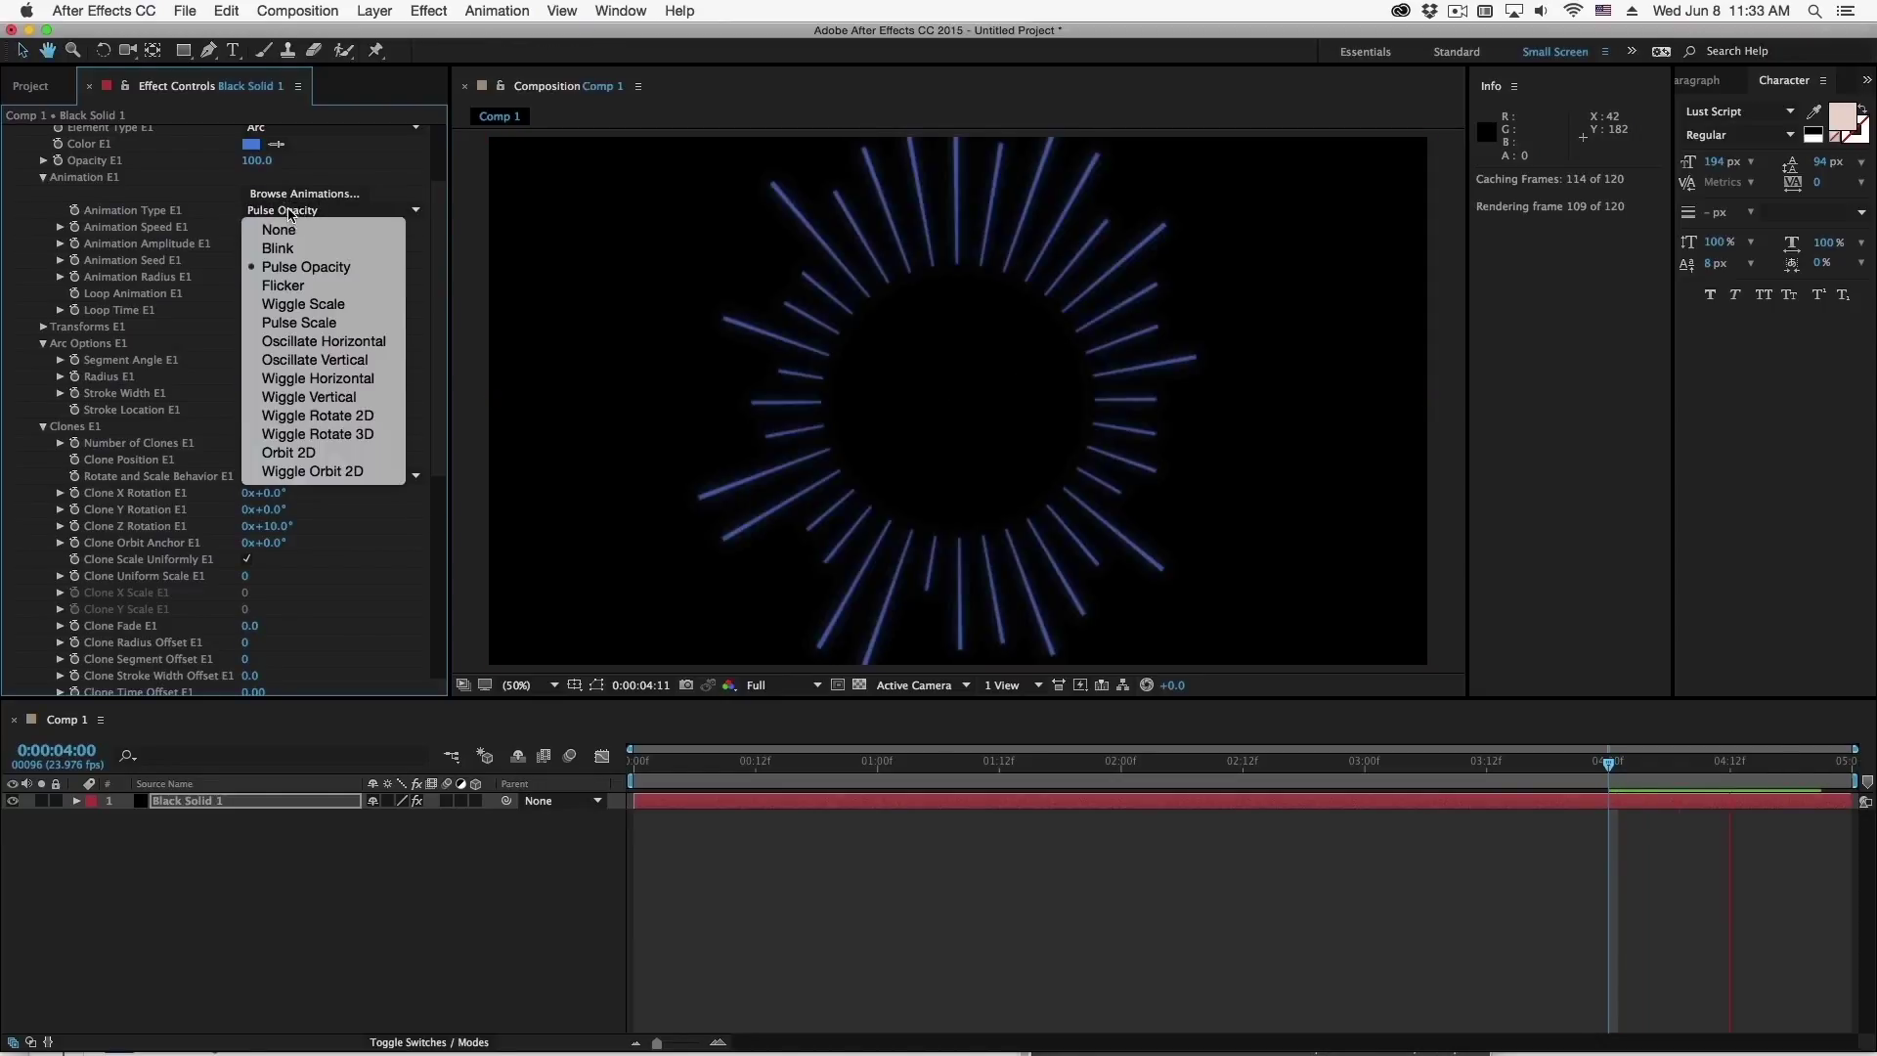
{"action": "left_click", "coordinate": [284, 248]}
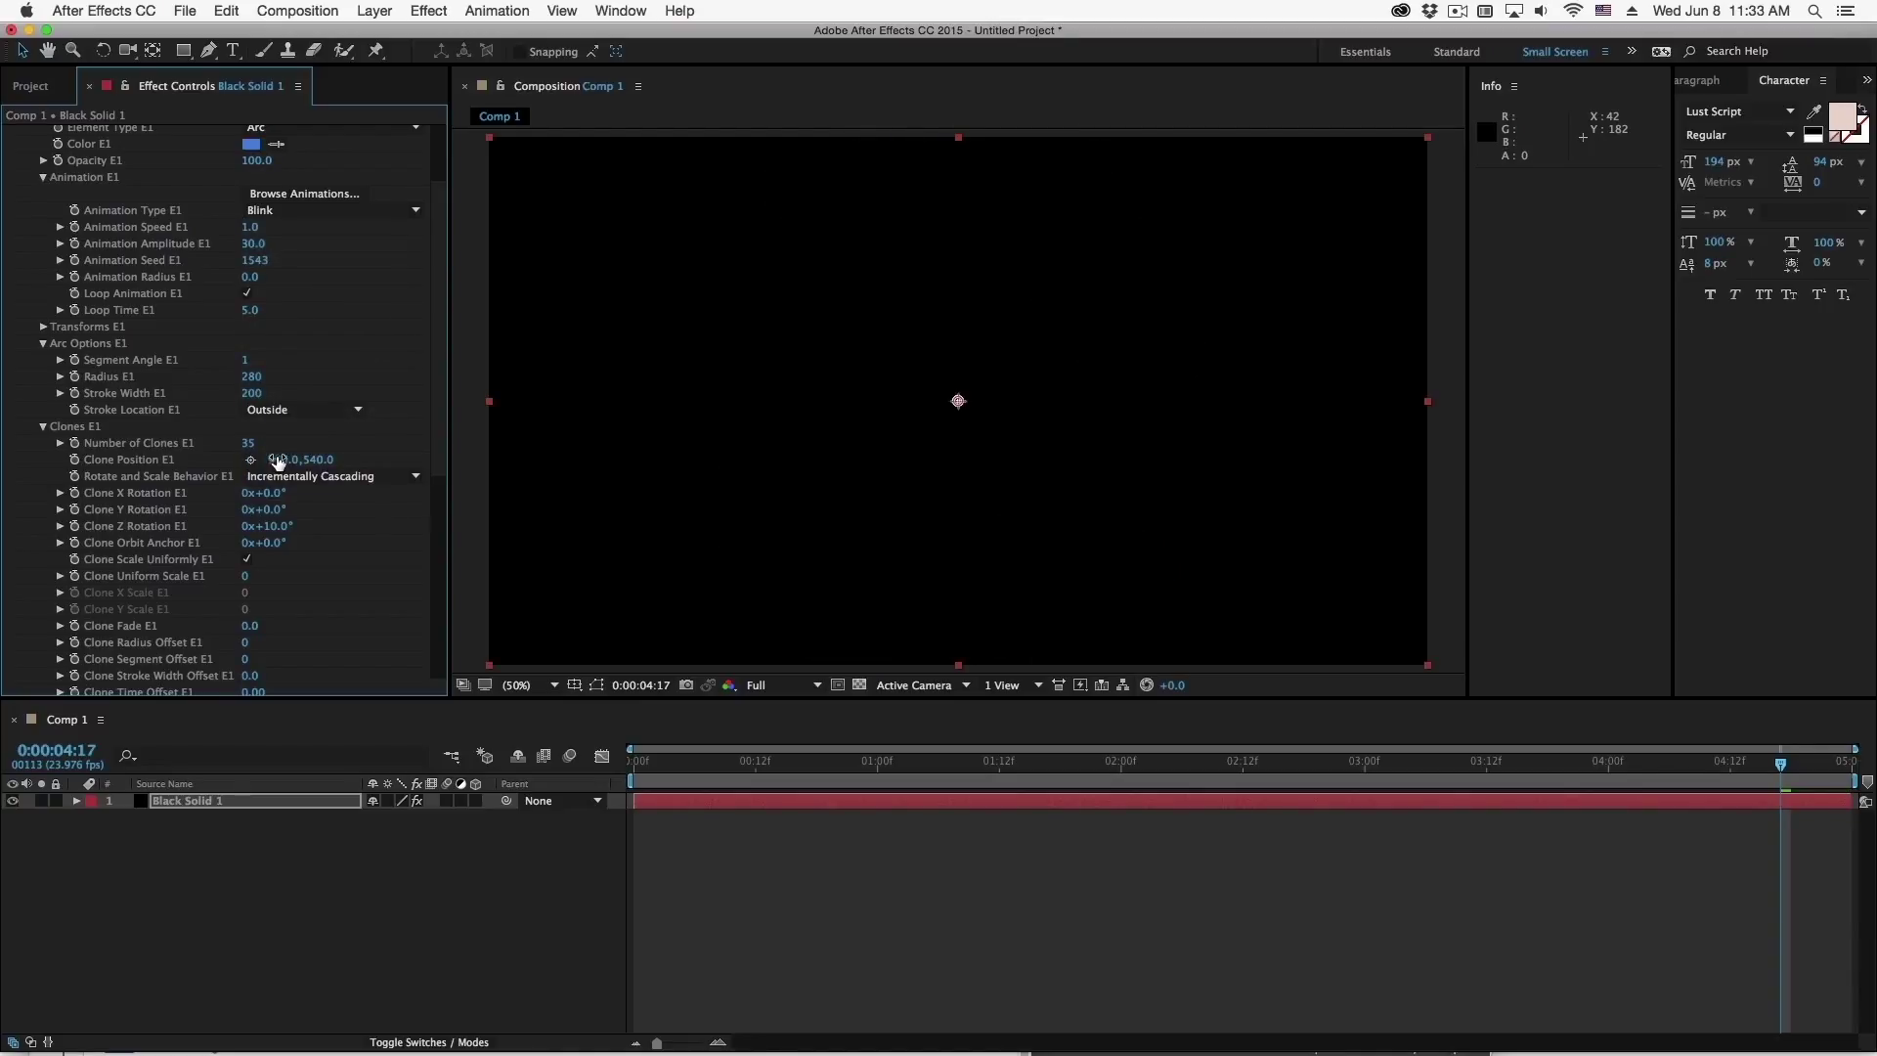
Set Clone Time Offset to 0.18 and preview the staggered blinking spokes
{"action": "scroll", "coordinate": [196, 598], "scroll_direction": "down", "scroll_amount": 3}
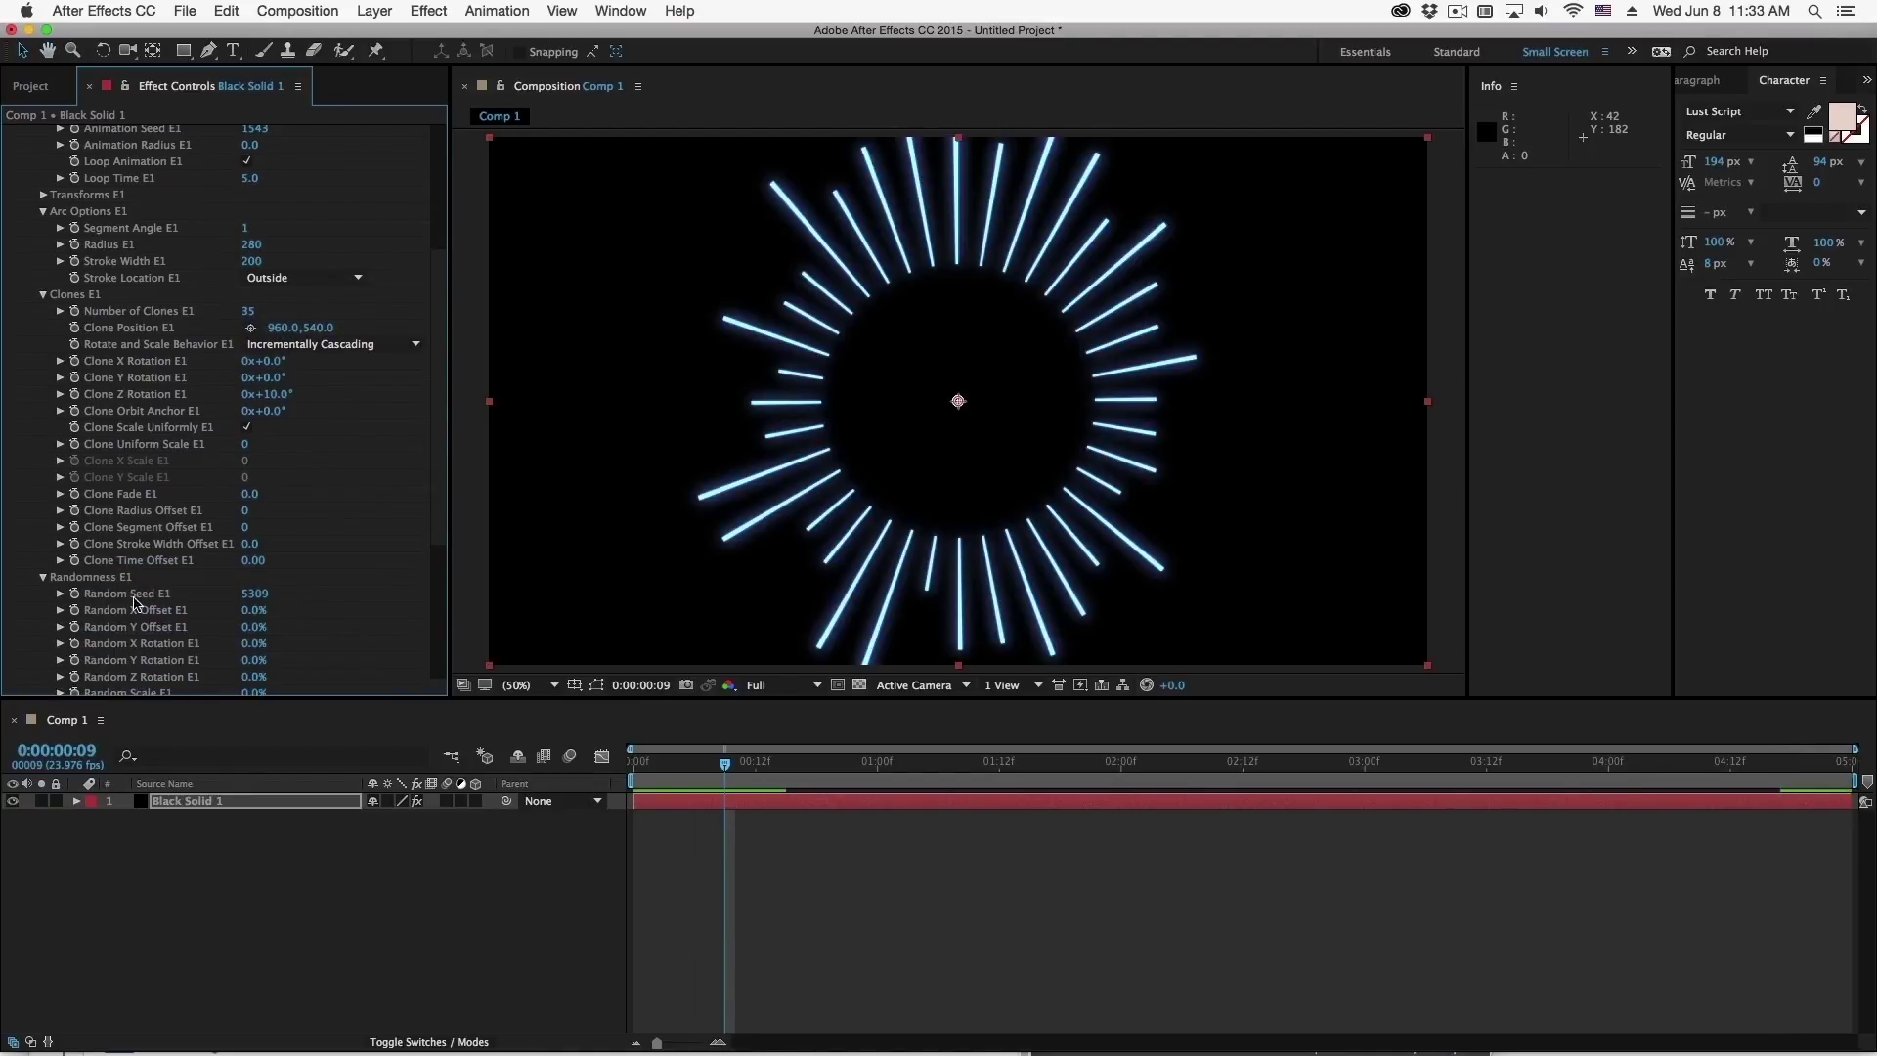
{"action": "left_click_drag", "start_coordinate": [262, 568], "coordinate": [281, 575]}
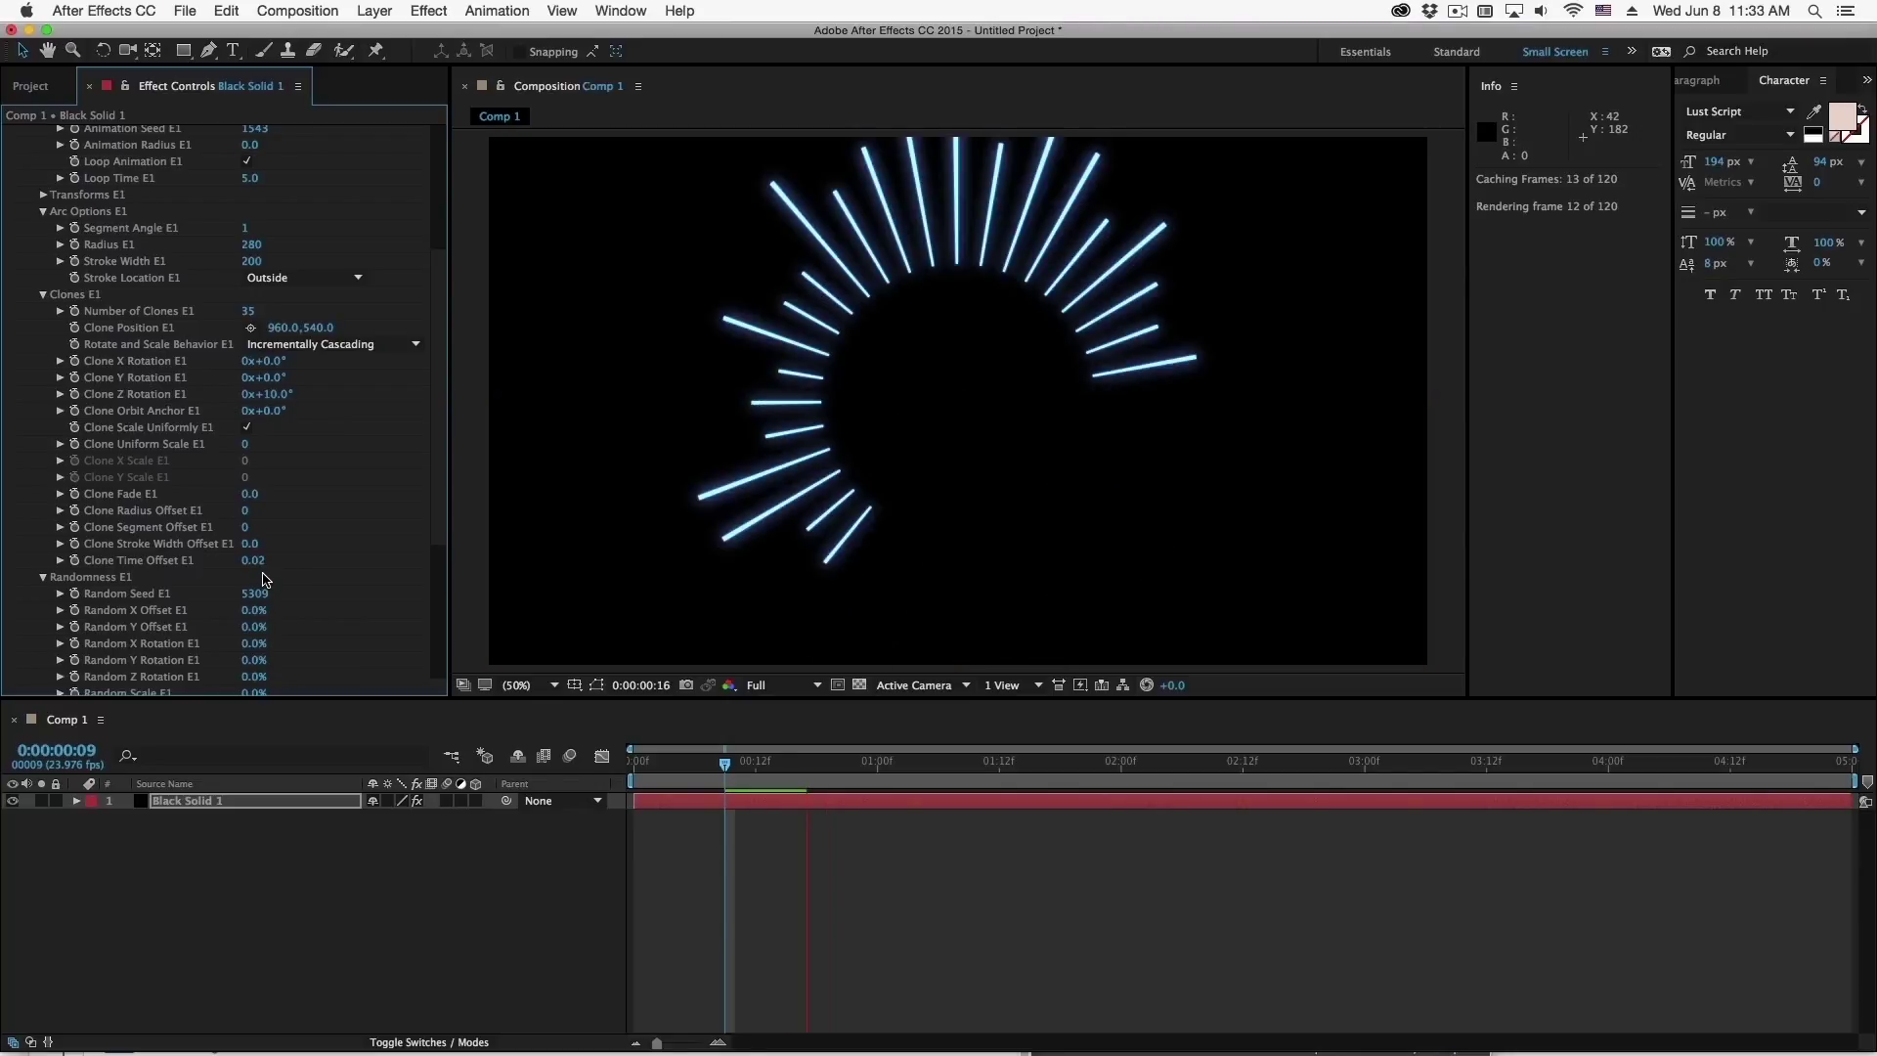
{"action": "left_click_drag", "start_coordinate": [256, 562], "coordinate": [279, 570]}
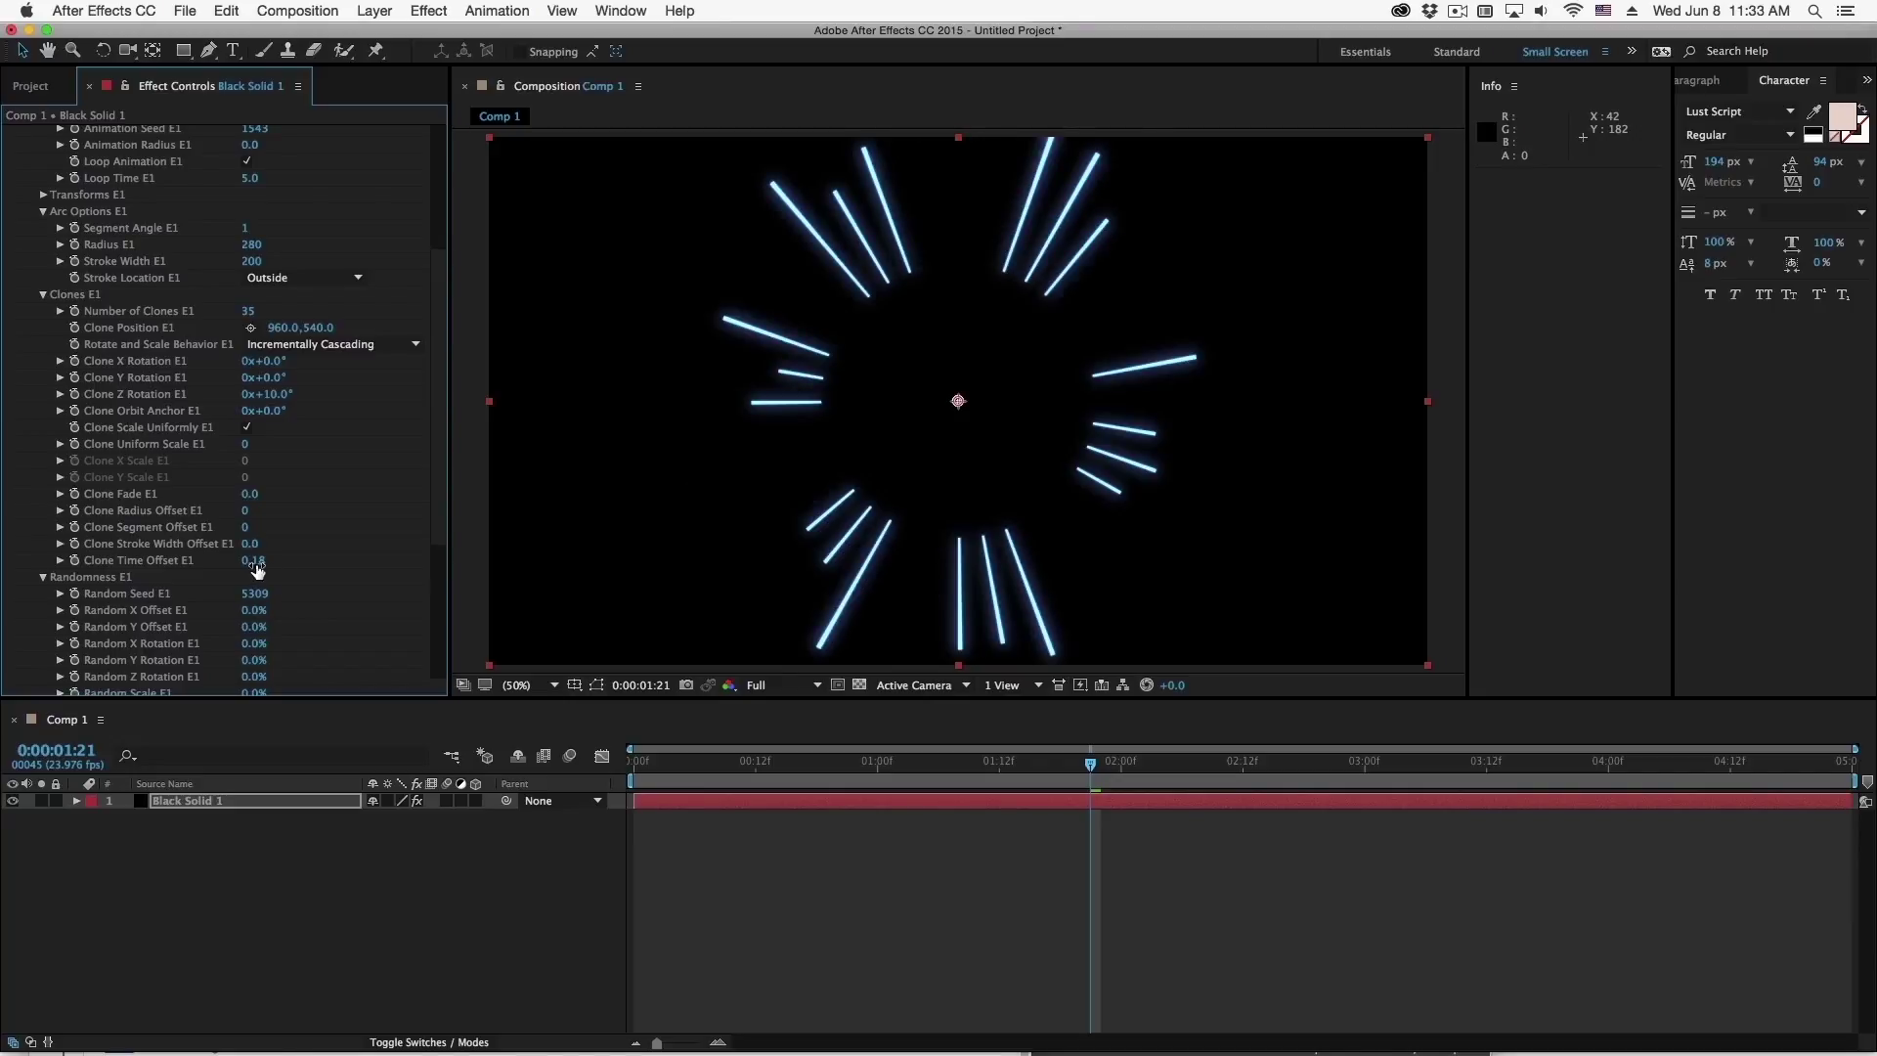
{"action": "key", "text": "space"}
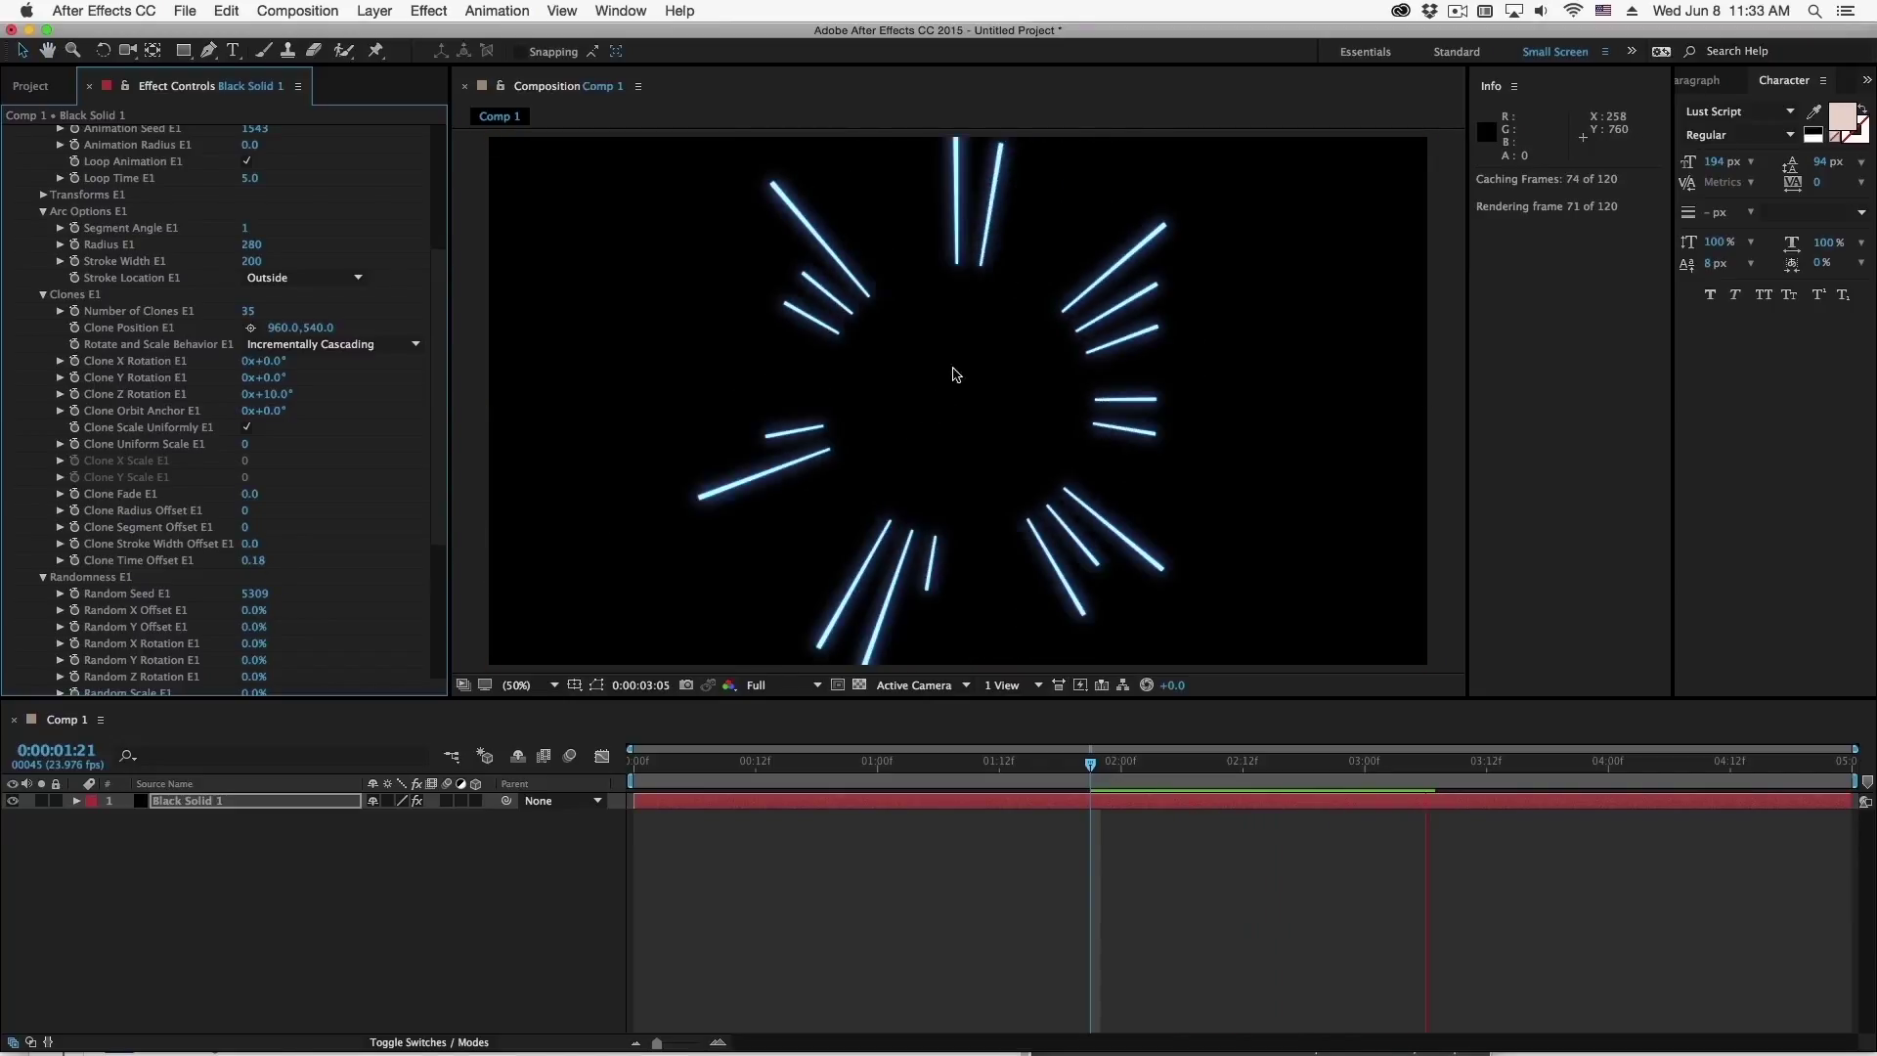